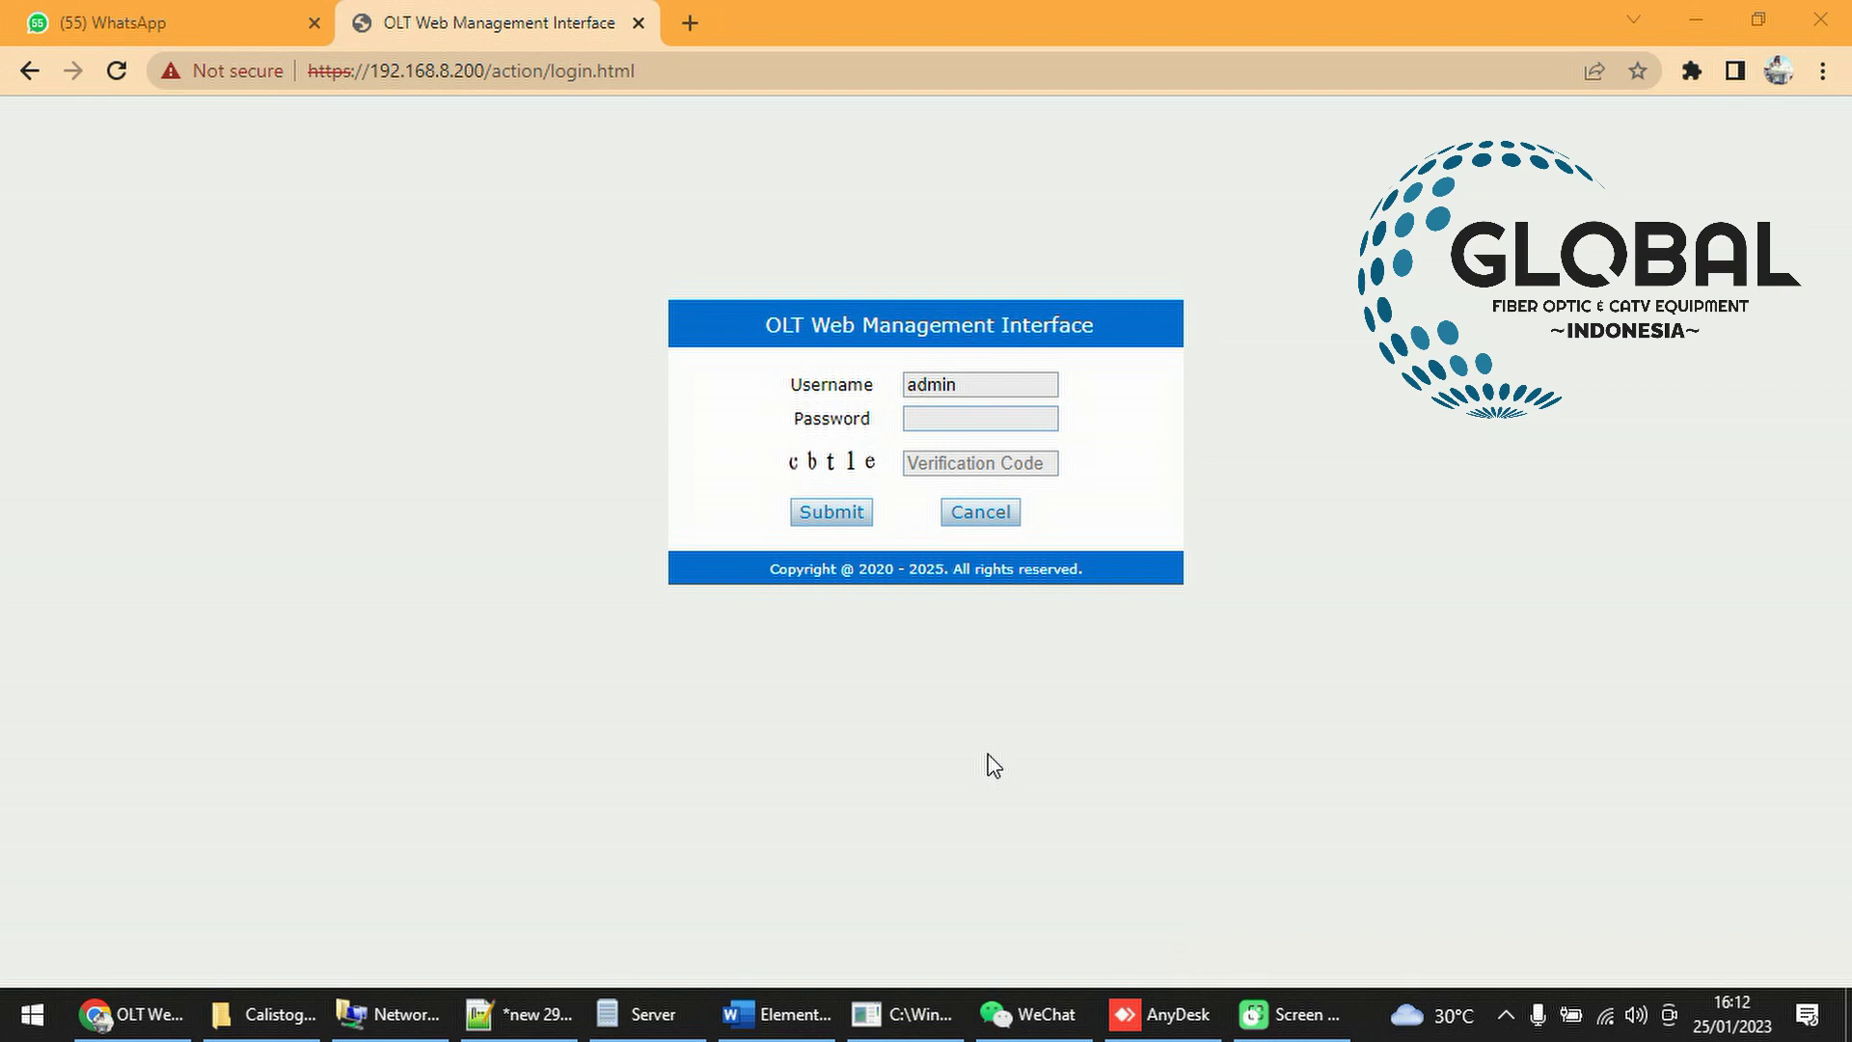
# Open the IPv4 settings of the Ethernet connection in Network Connections
pyautogui.click(420, 613)
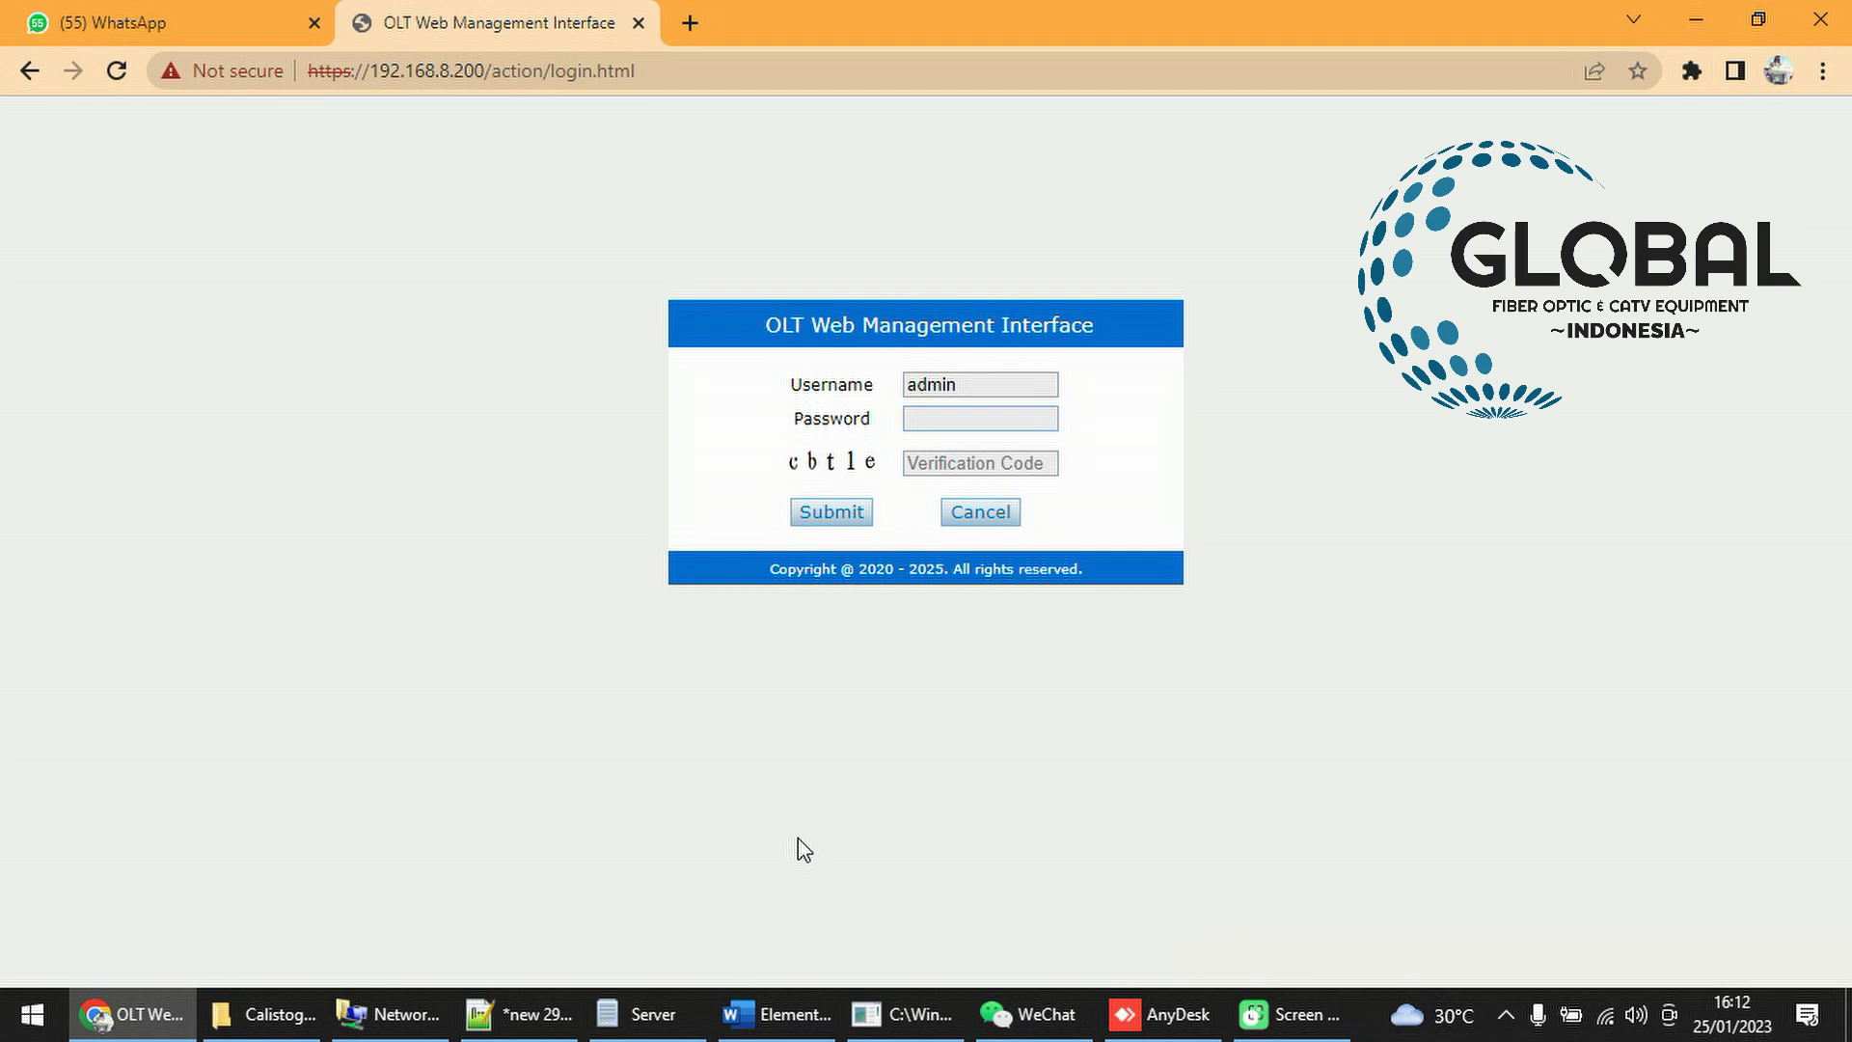
pyautogui.click(419, 1009)
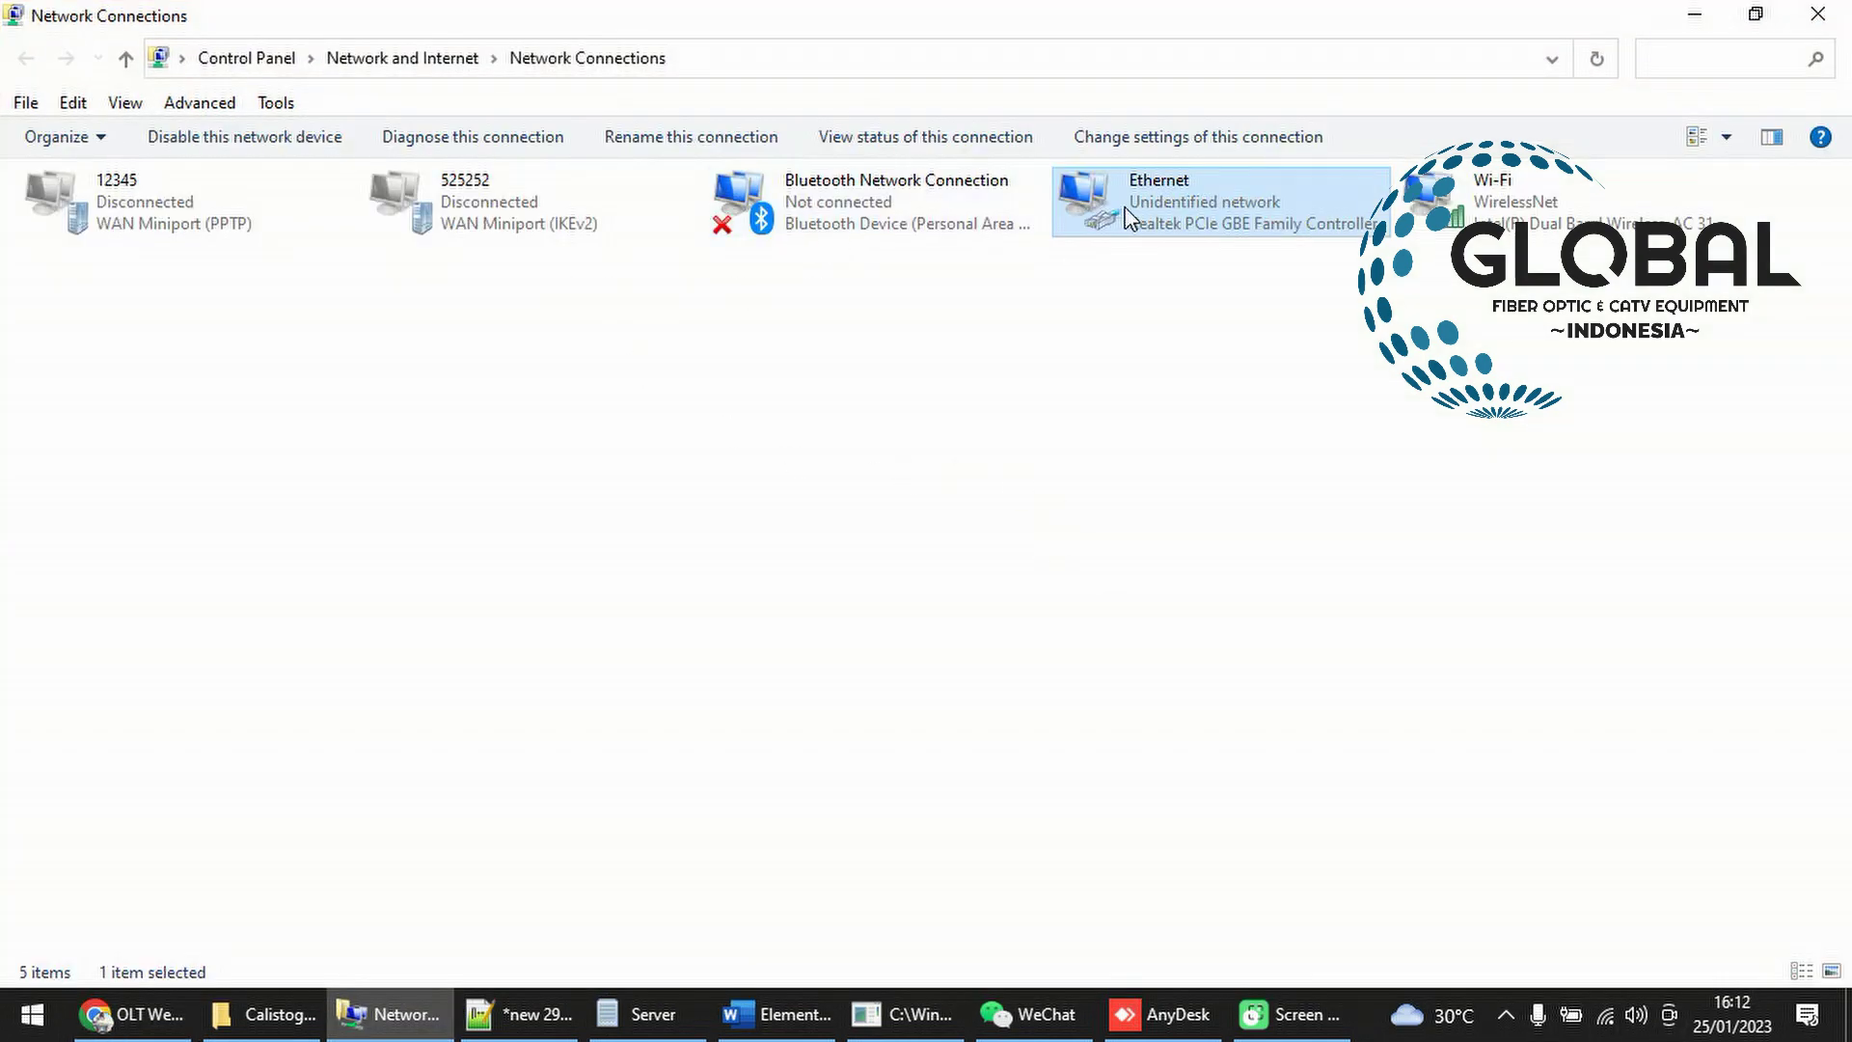
pyautogui.rightClick(1125, 212)
pyautogui.click(1217, 474)
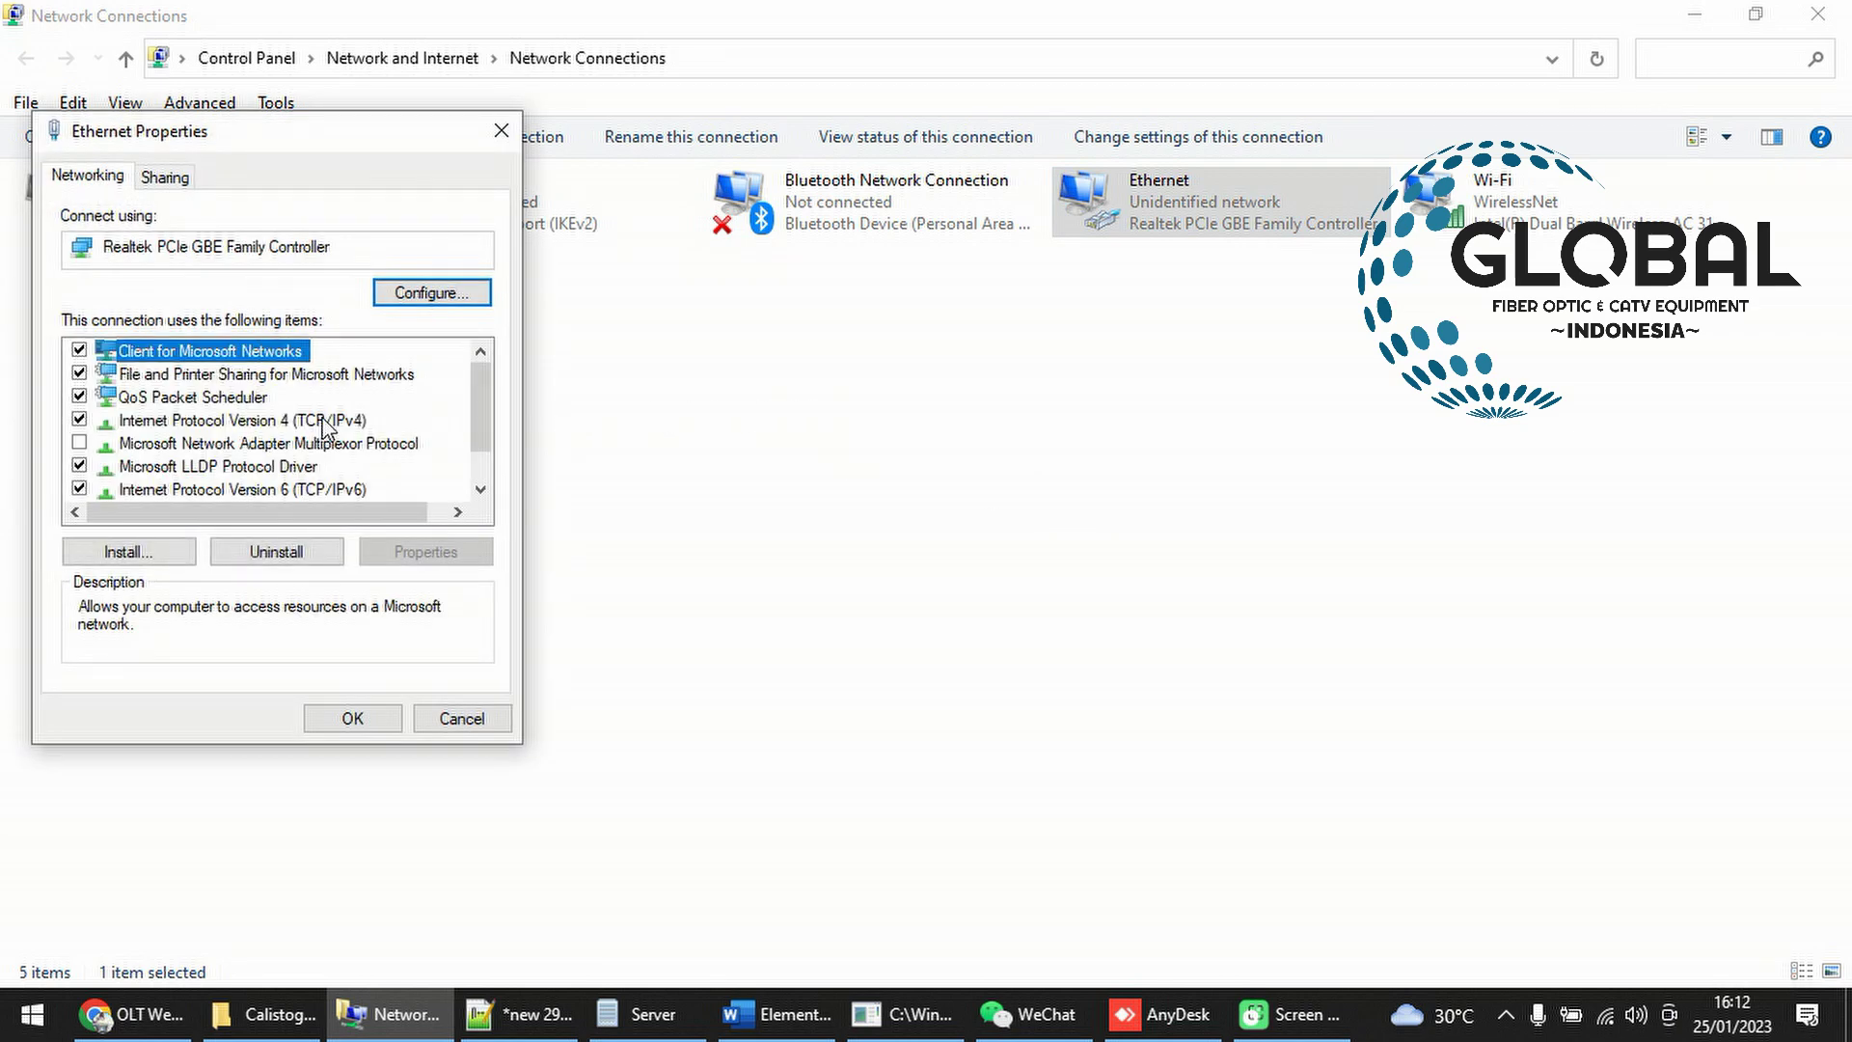
pyautogui.click(325, 425)
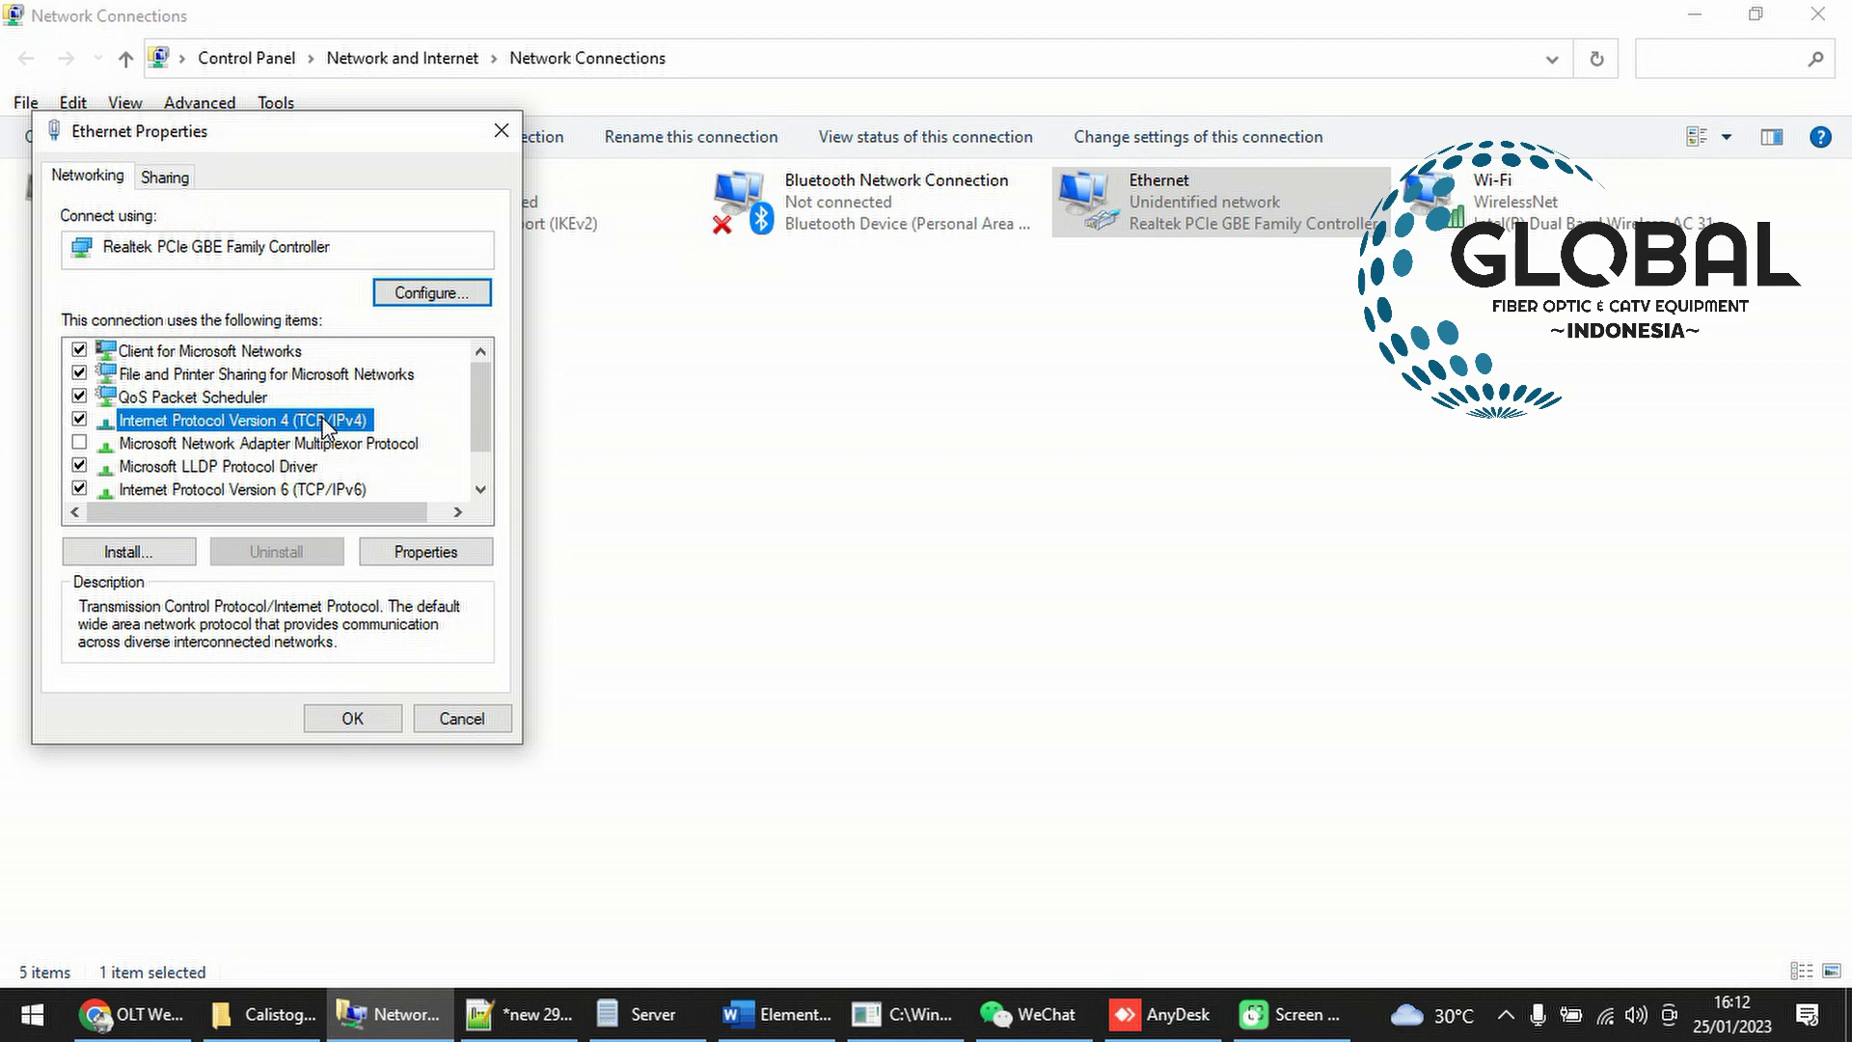
pyautogui.doubleClick(325, 424)
# Confirm static IP 192.168.8.20 with mask 255.255.255.0 and close both property dialogs
pyautogui.moveTo(454, 463); pyautogui.dragTo(522, 469)
pyautogui.click(485, 470)
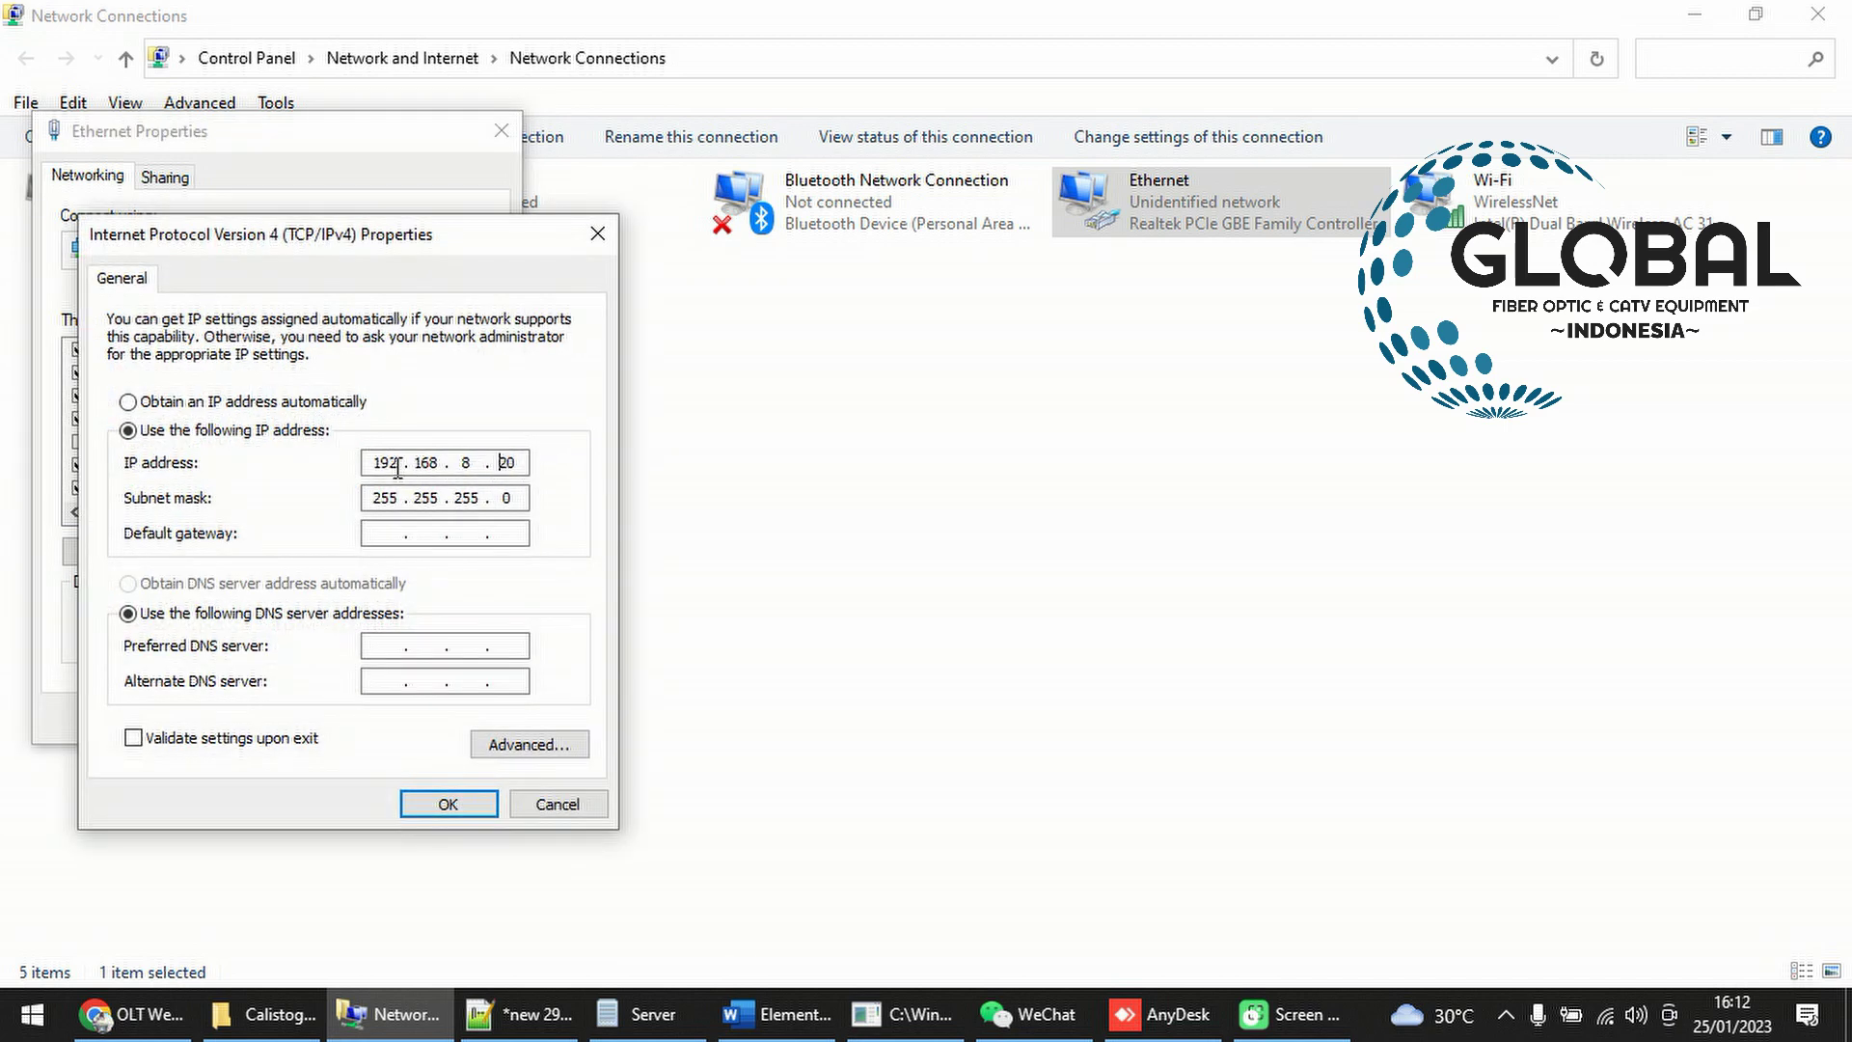
pyautogui.click(530, 464)
pyautogui.doubleClick(464, 465)
pyautogui.click(526, 463)
pyautogui.moveTo(525, 463); pyautogui.dragTo(491, 463)
pyautogui.click(506, 467)
pyautogui.click(421, 806)
pyautogui.click(373, 725)
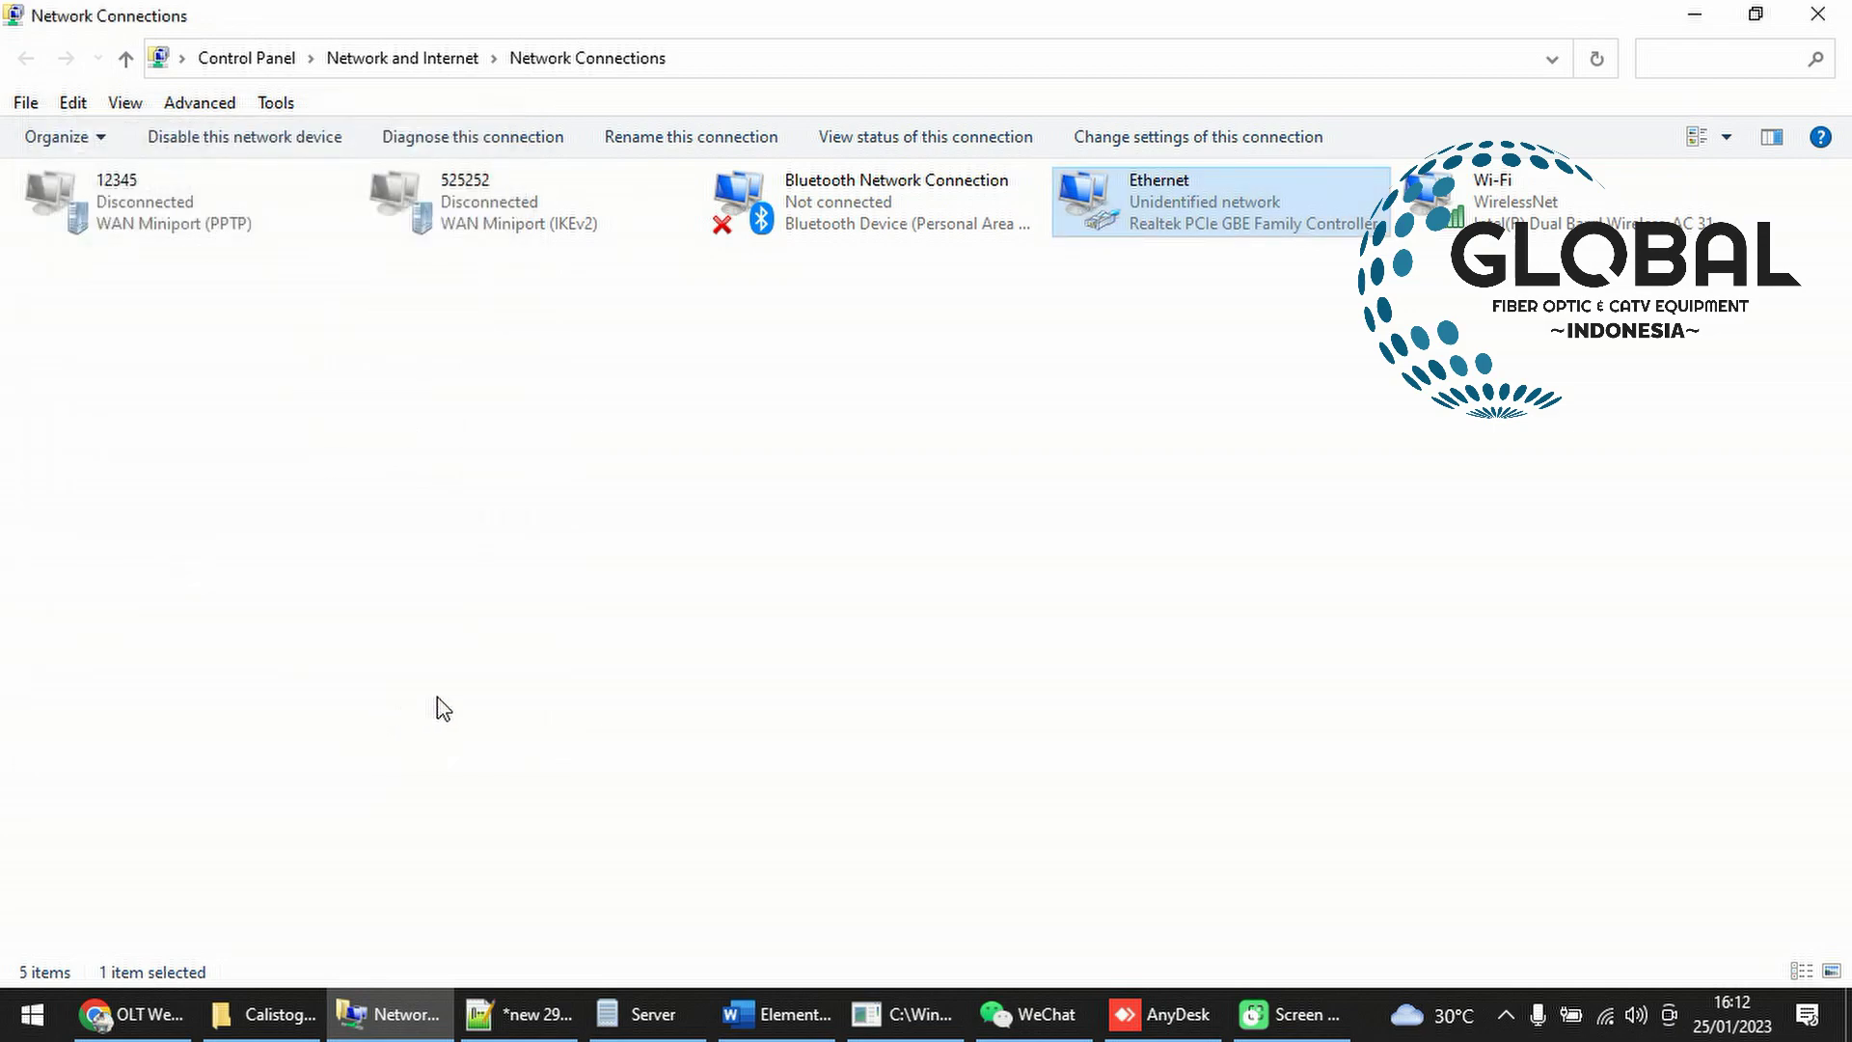
pyautogui.click(865, 1003)
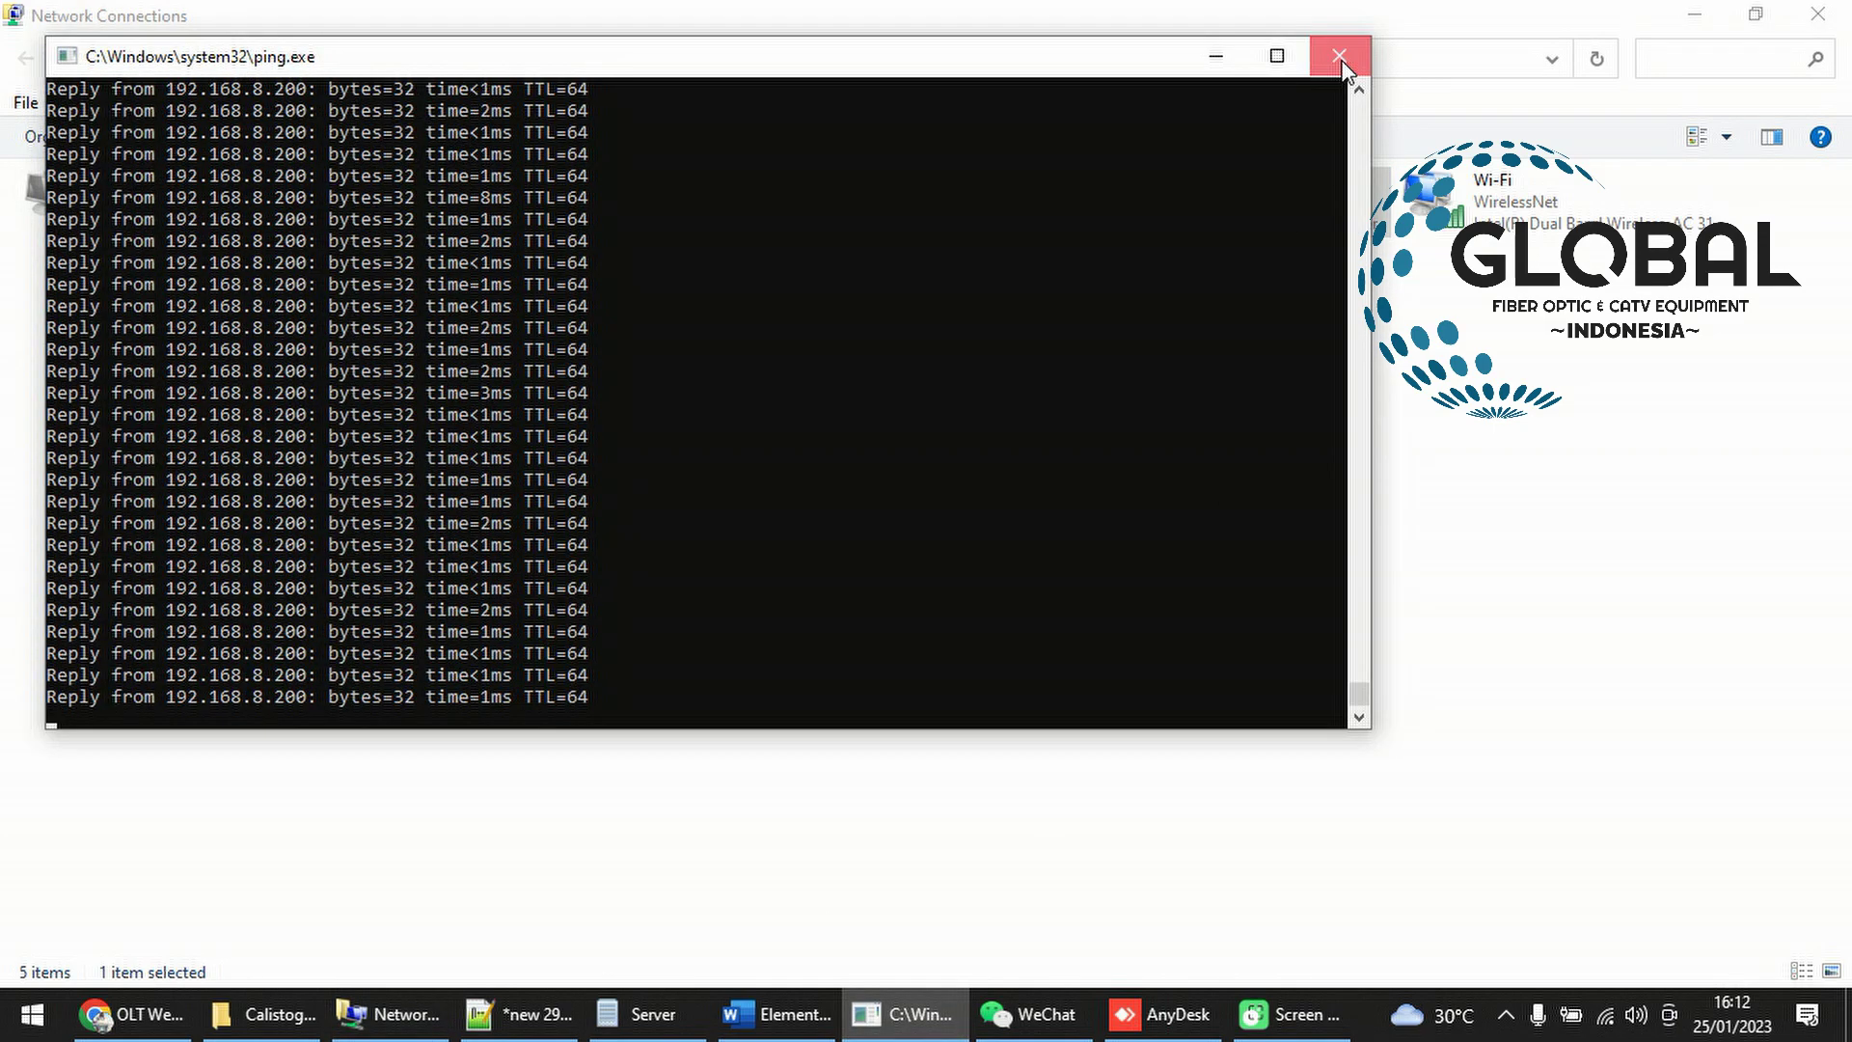
# Close the old ping window and start a continuous ping to 192.168.8.200
pyautogui.click(1343, 54)
pyautogui.press('super+r')
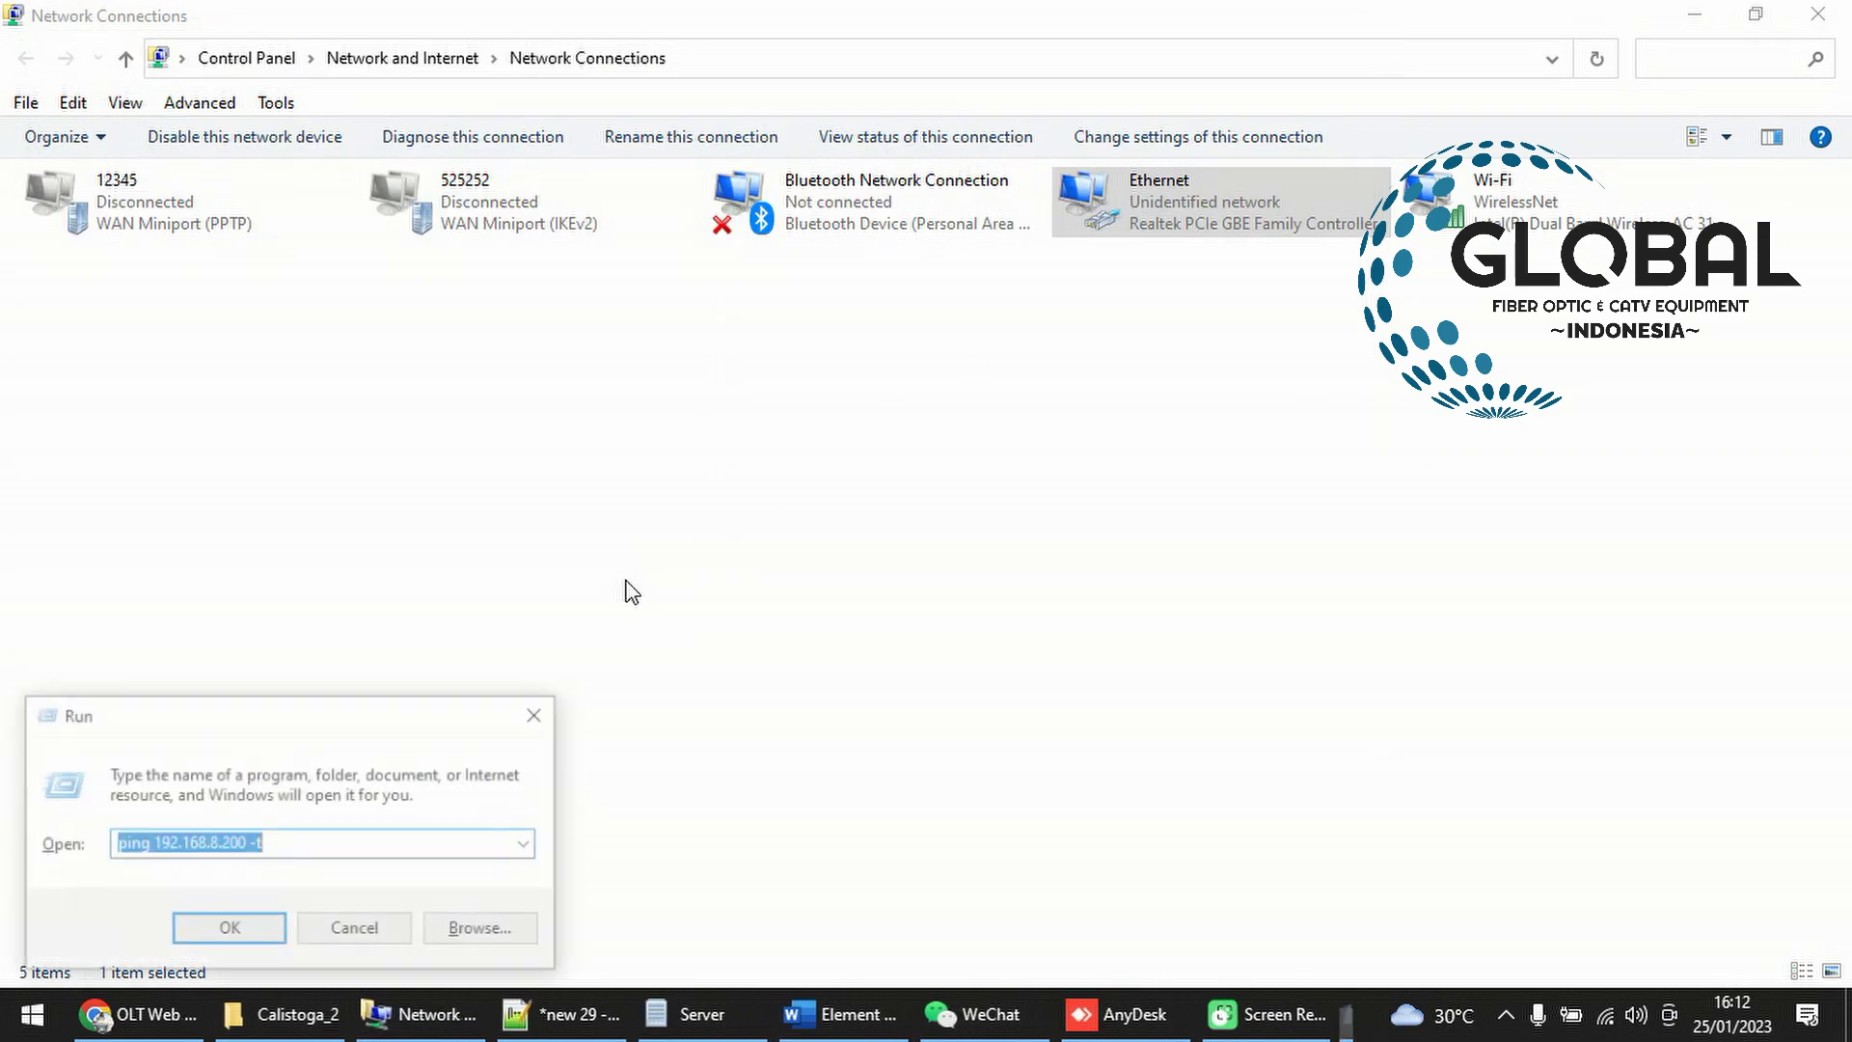
pyautogui.click(236, 932)
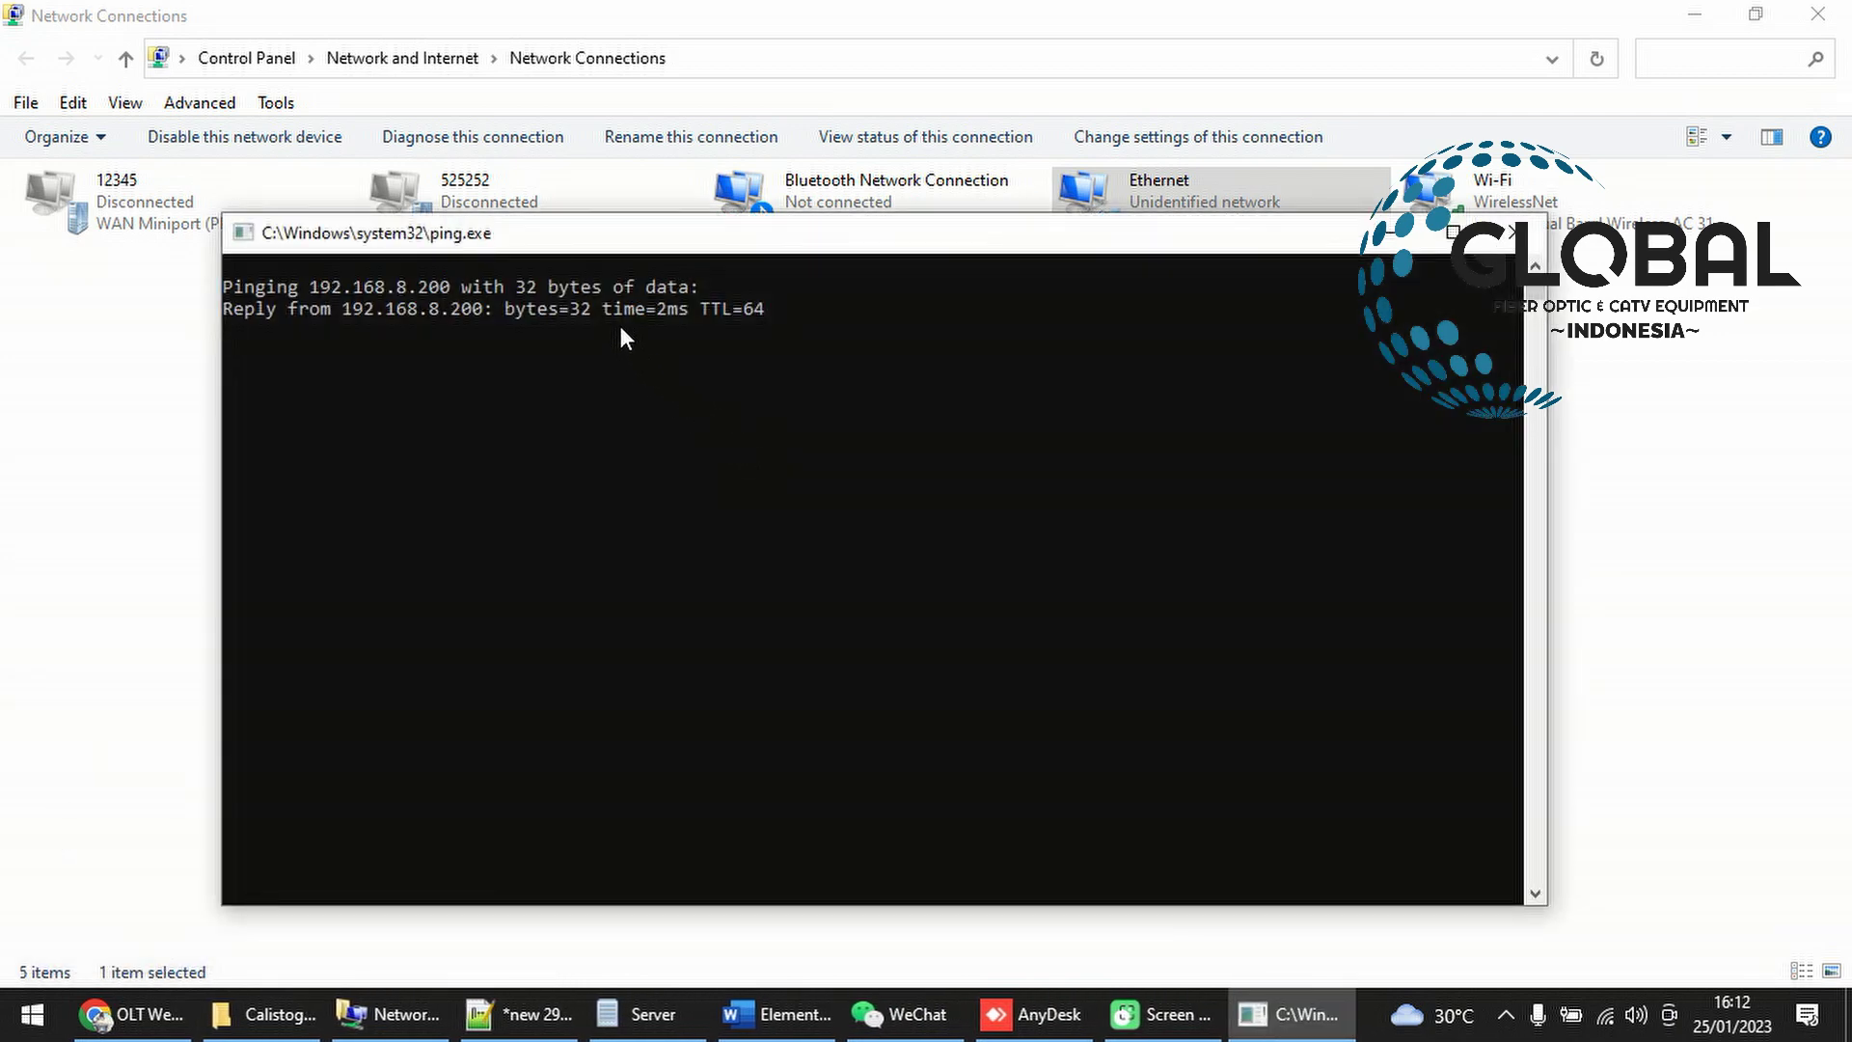
# Highlight the 192.168.8.200 reply lines and TTL values, then return to the OLT login page
pyautogui.click(616, 323)
pyautogui.moveTo(637, 332); pyautogui.dragTo(225, 310)
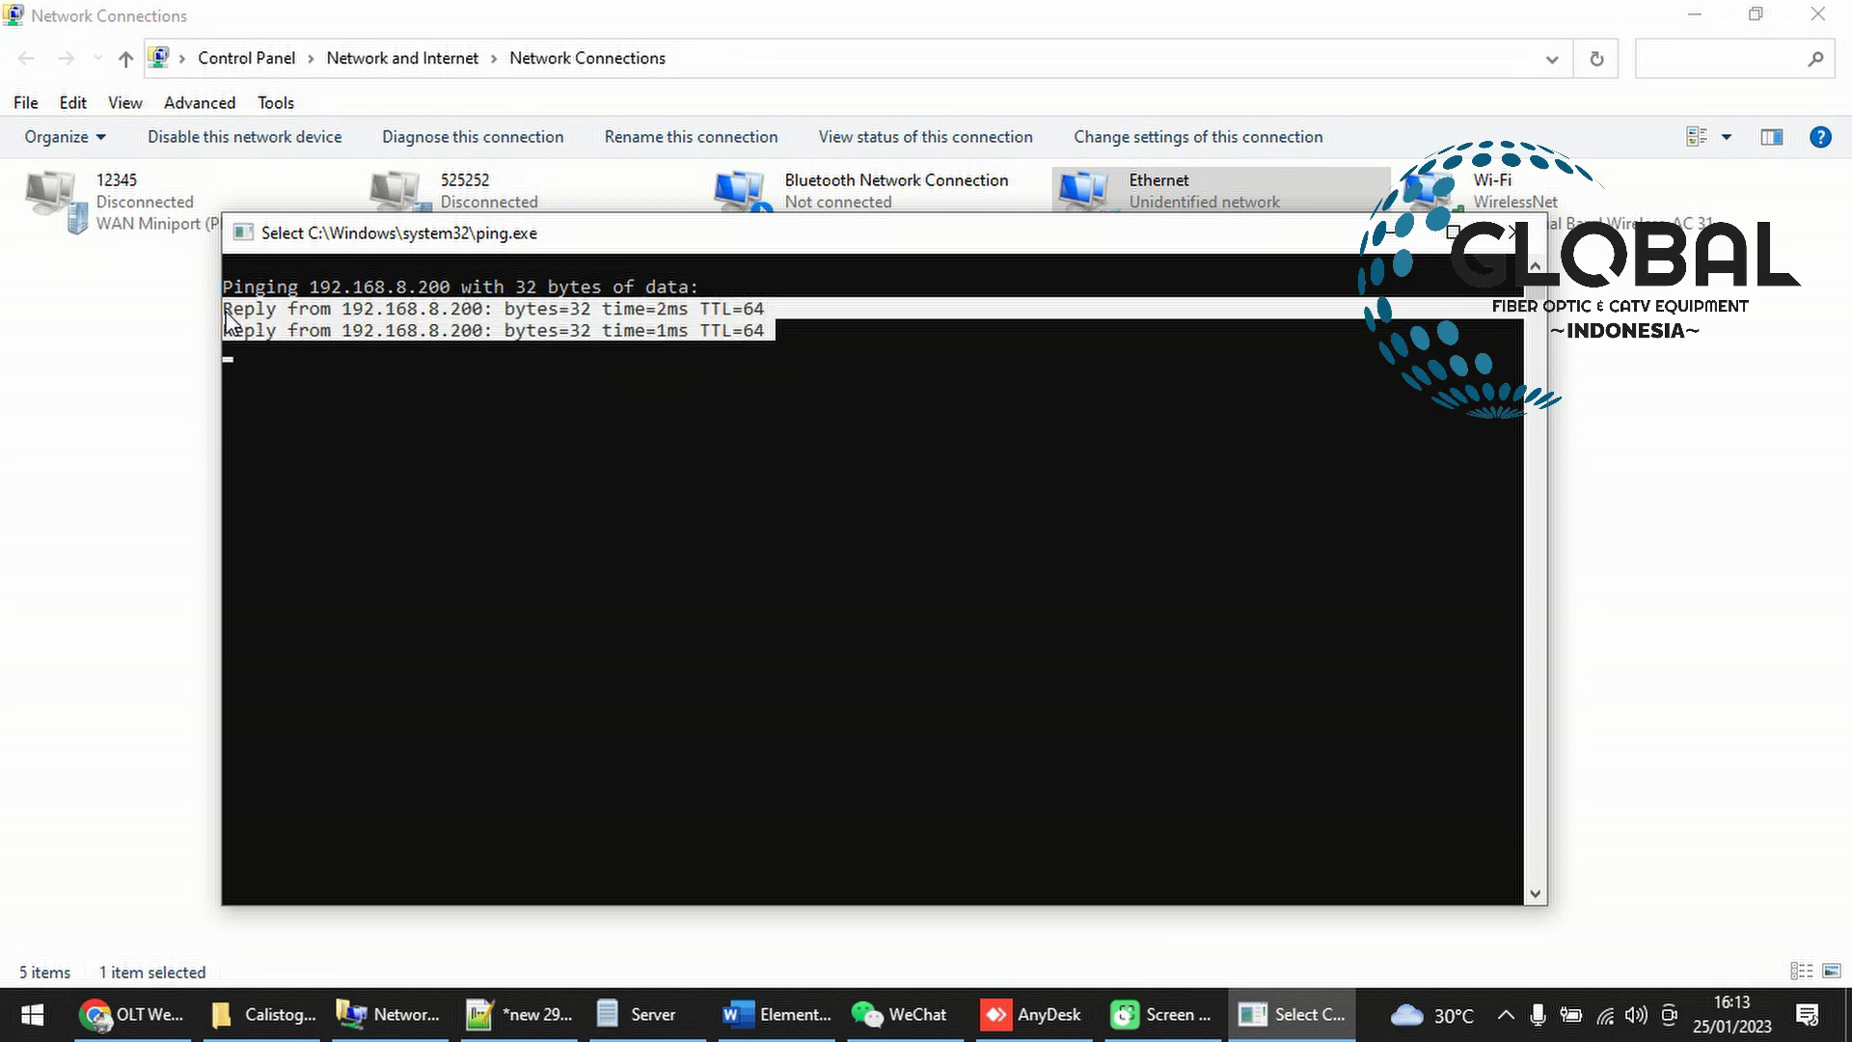
pyautogui.click(801, 434)
pyautogui.click(712, 311)
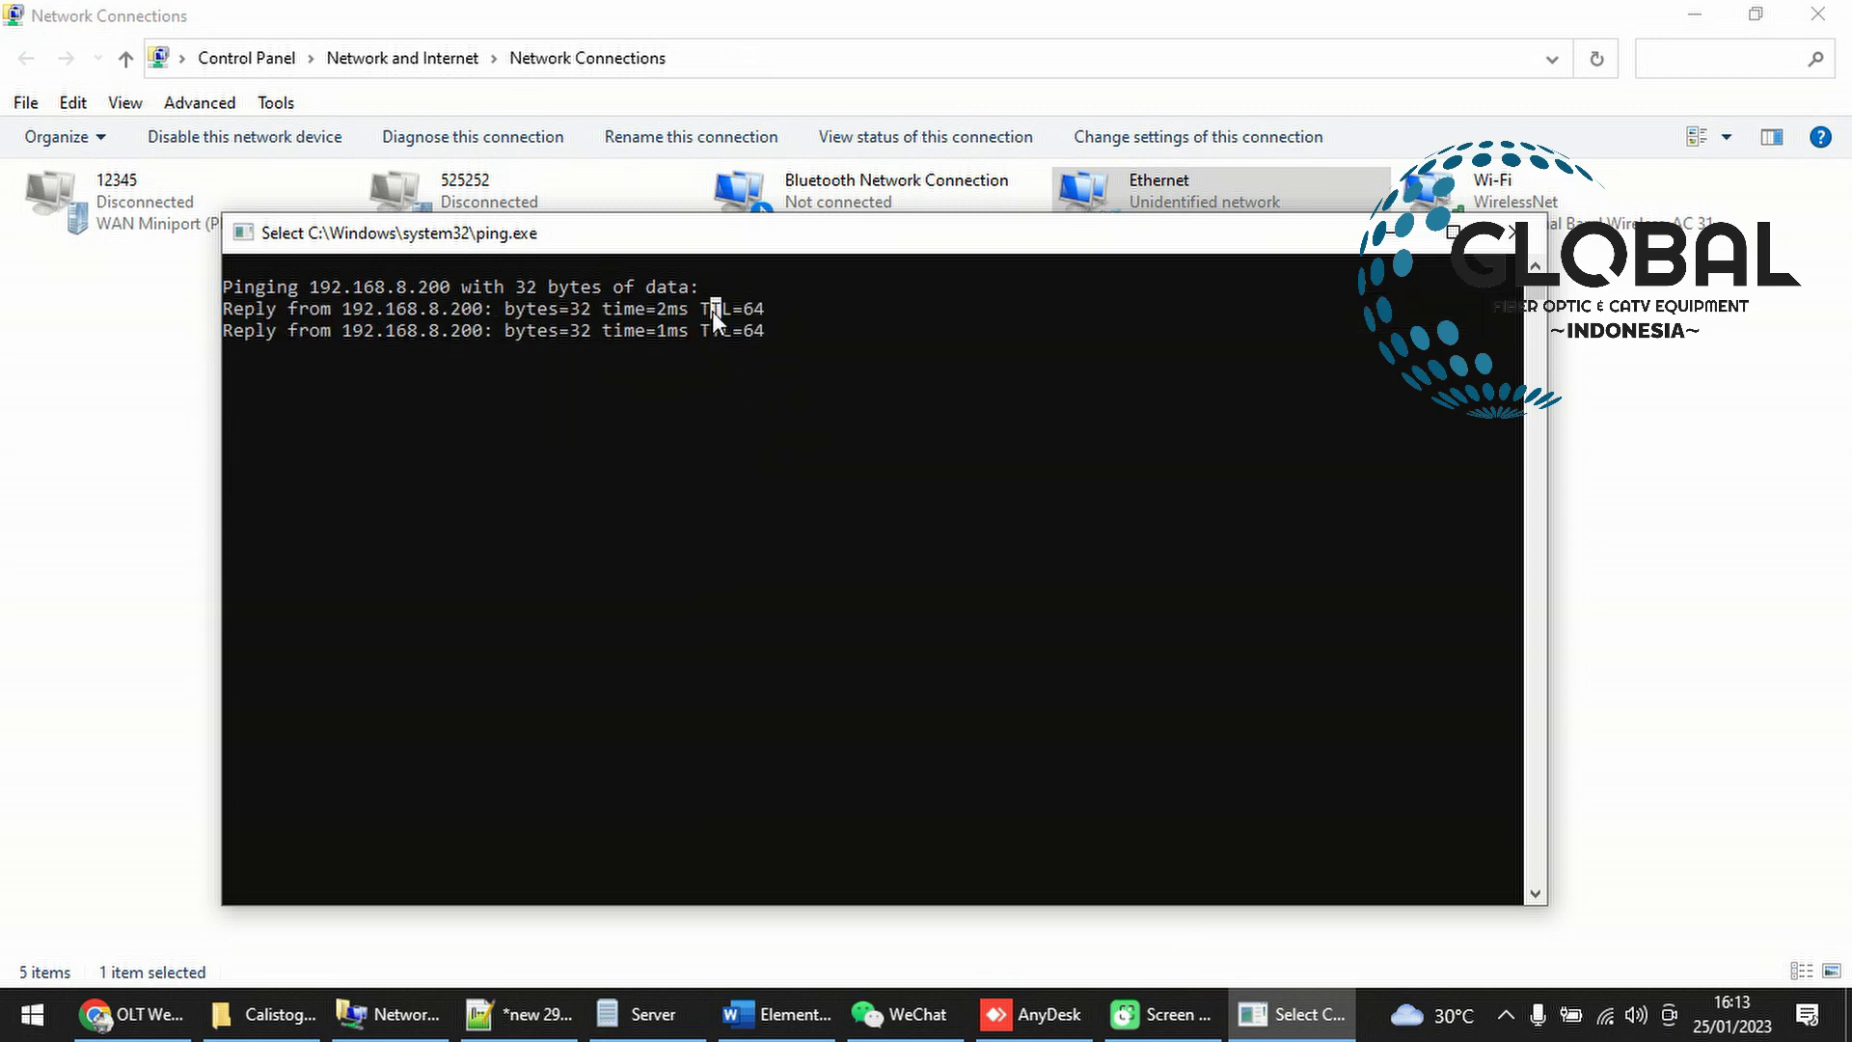
pyautogui.click(813, 438)
pyautogui.click(1674, 349)
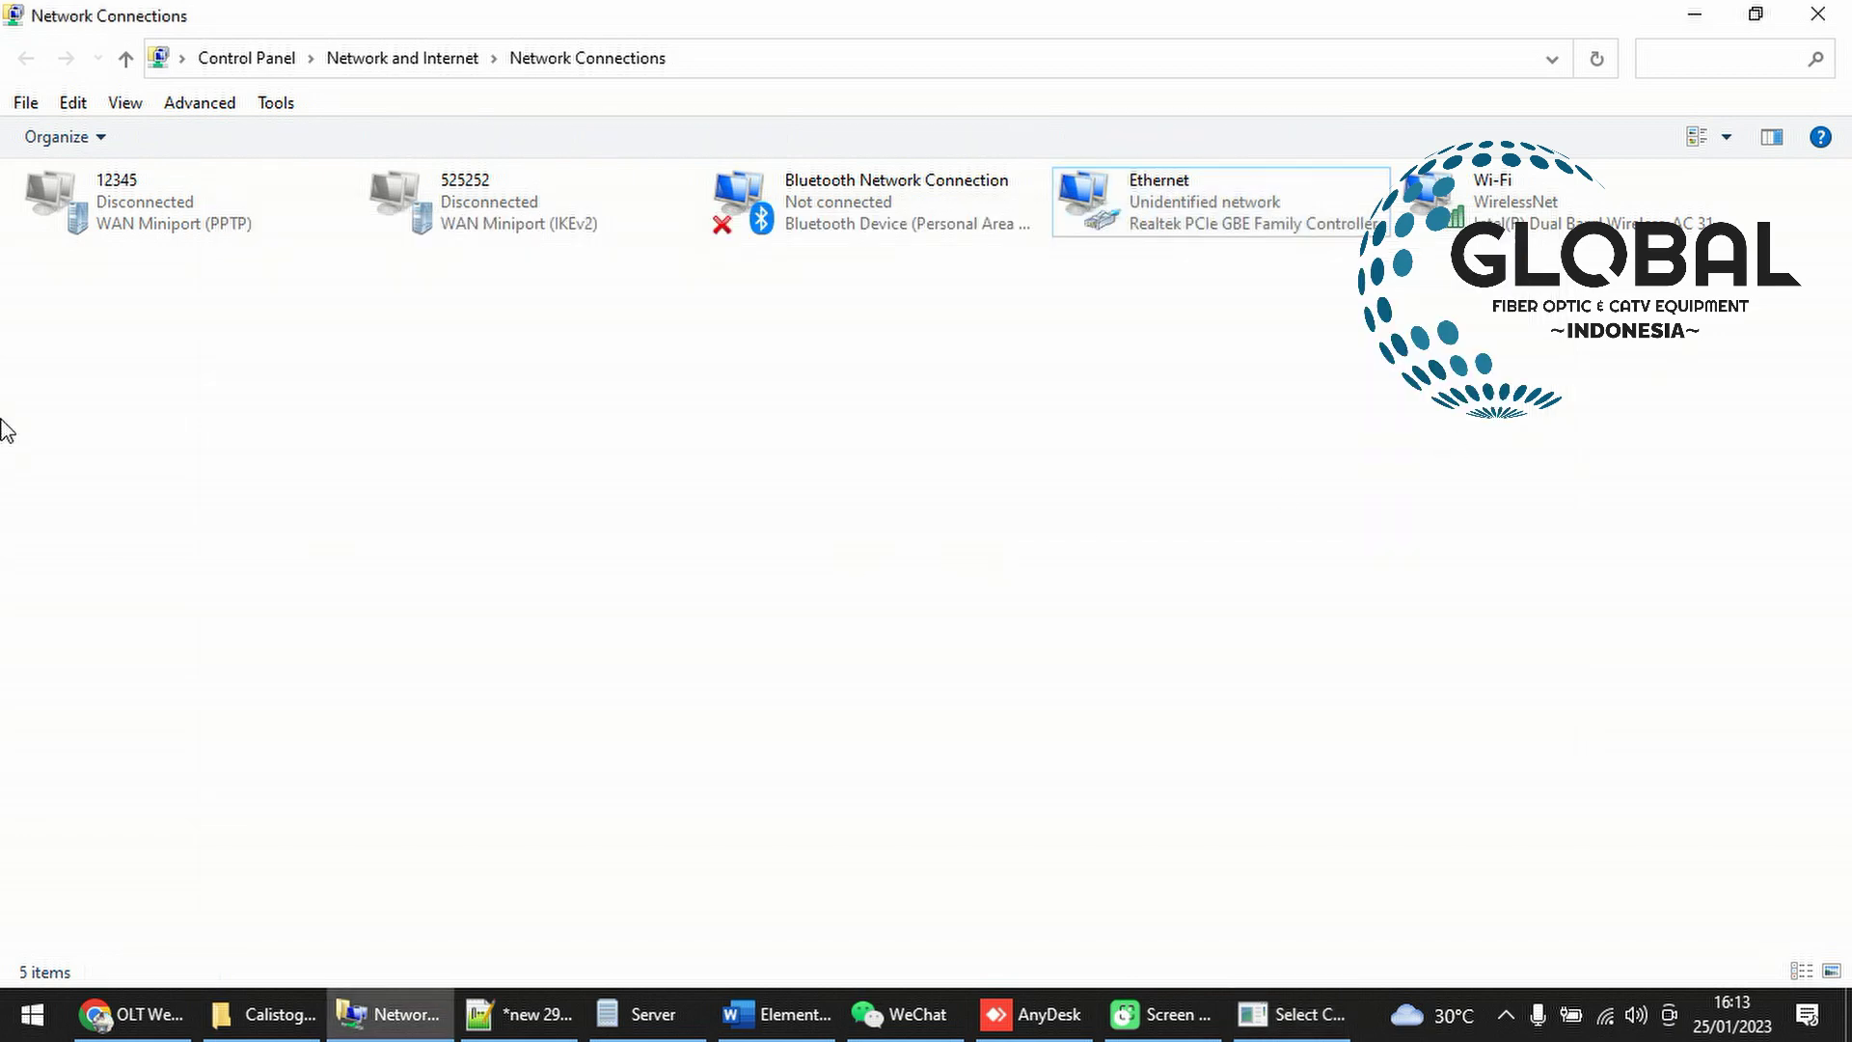
pyautogui.click(240, 1024)
pyautogui.click(138, 1014)
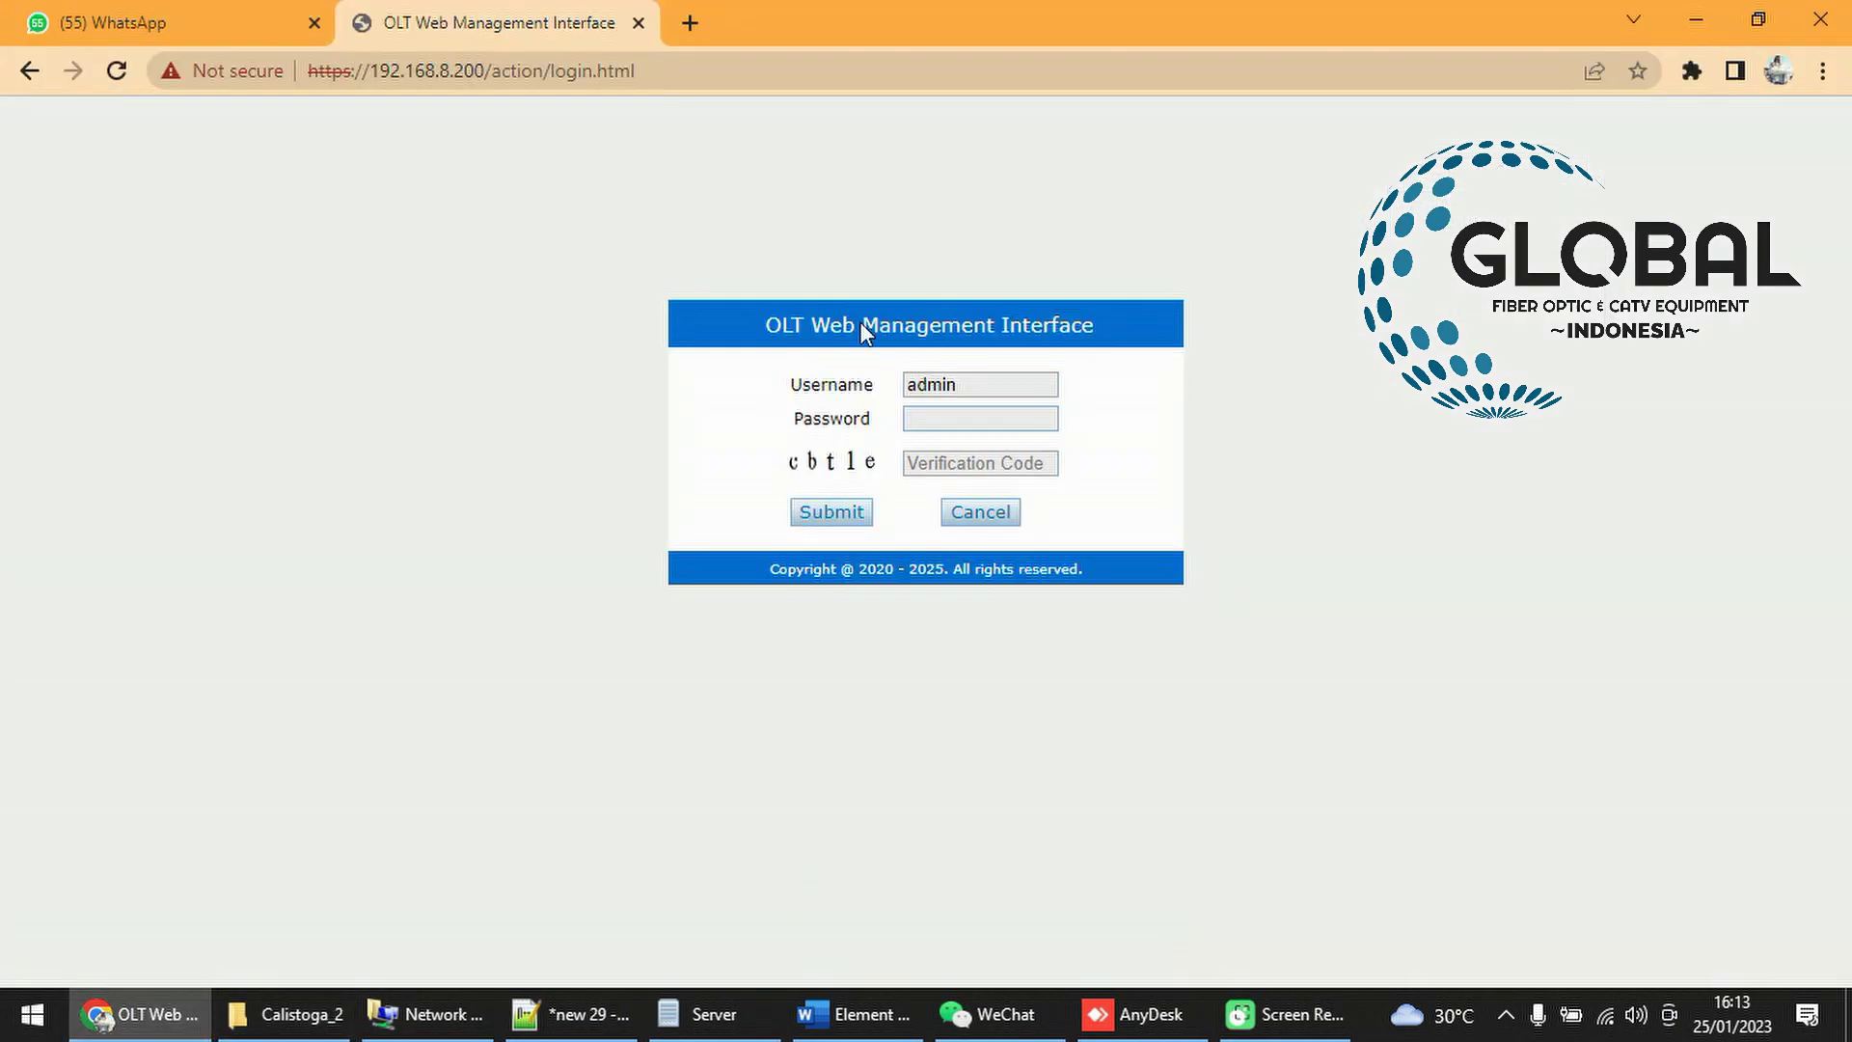
pyautogui.click(445, 72)
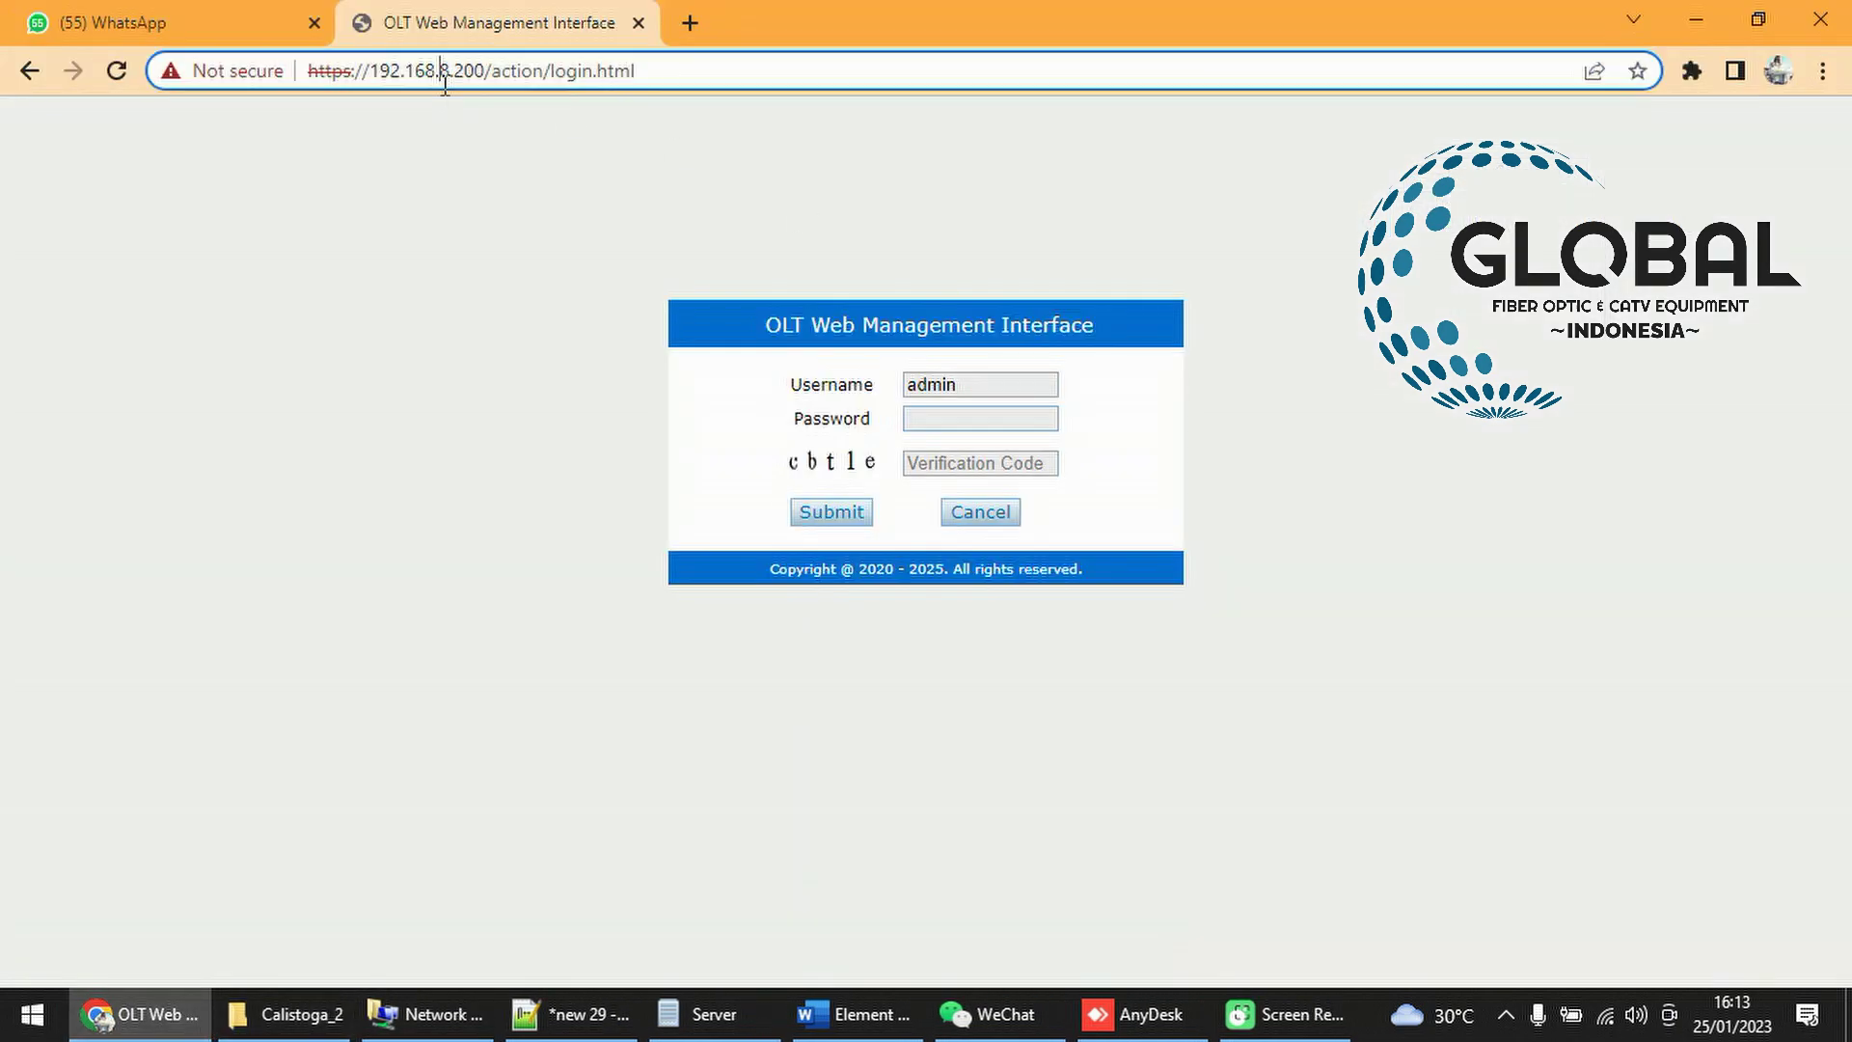
pyautogui.click(116, 70)
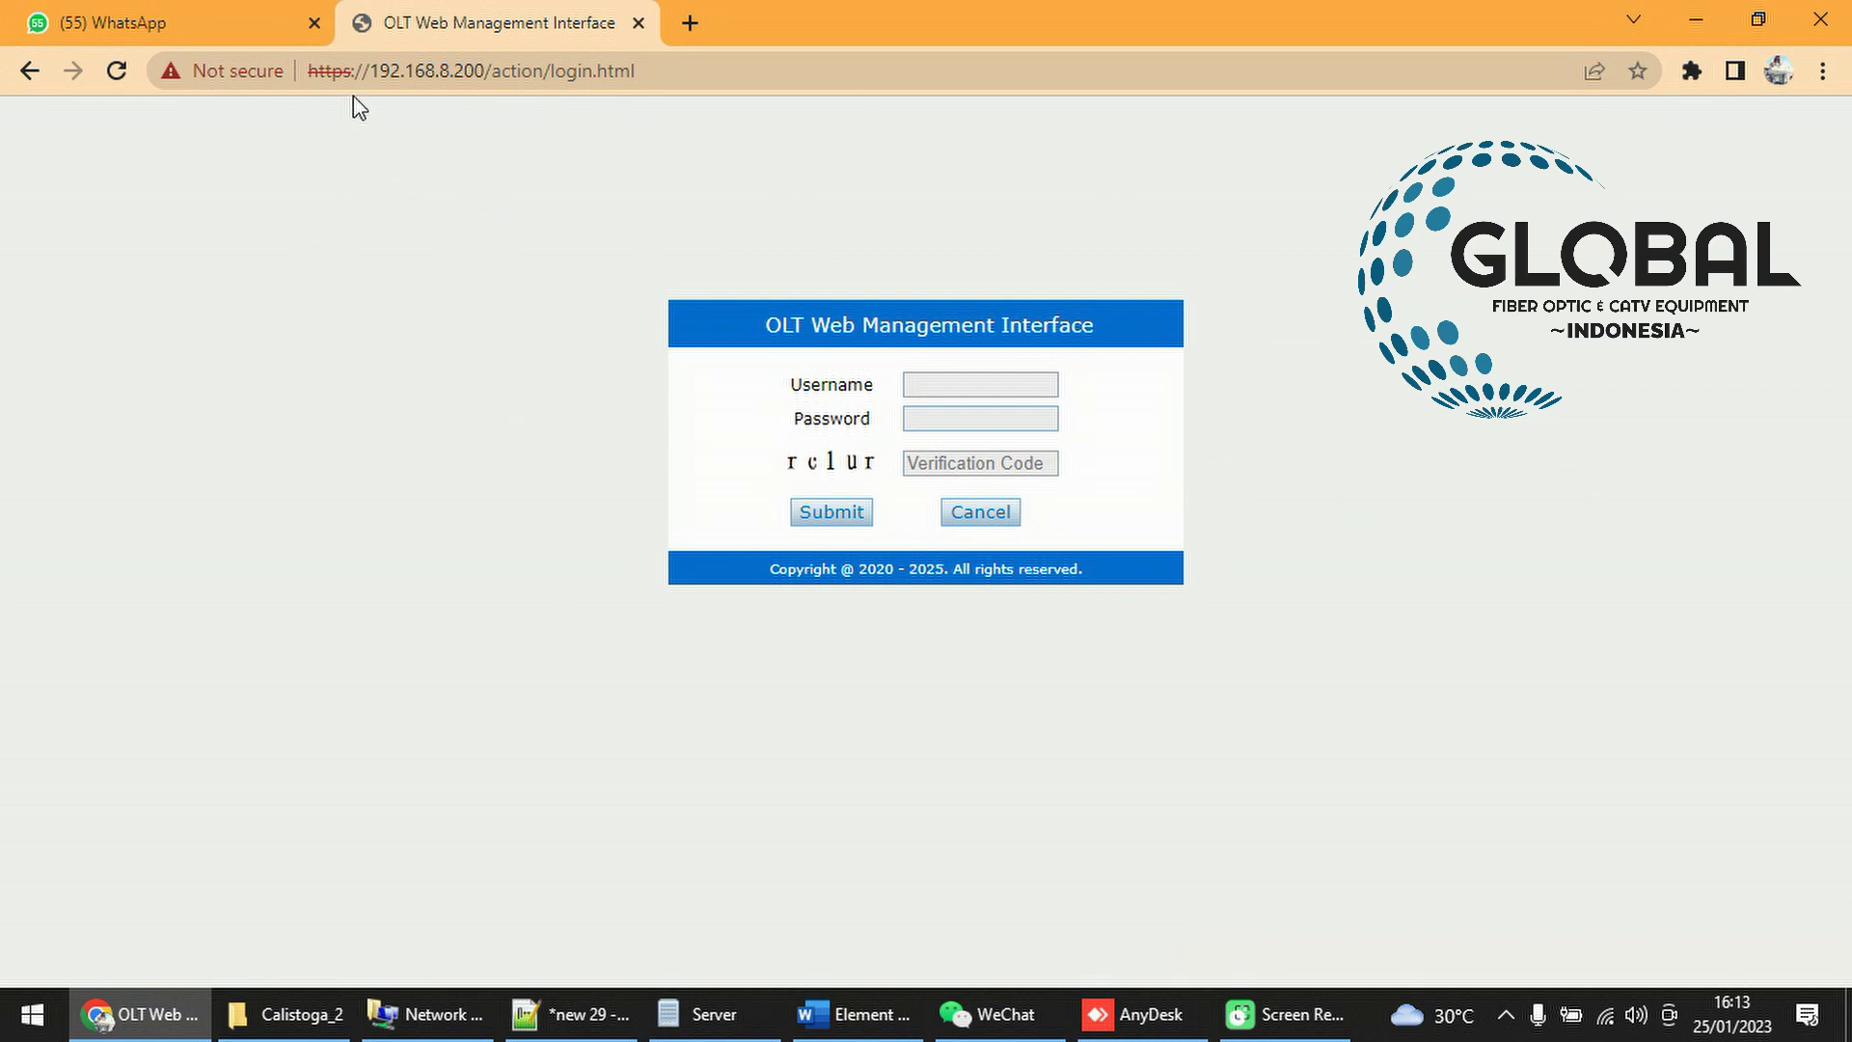
pyautogui.moveTo(376, 75); pyautogui.dragTo(718, 63)
pyautogui.write('HYY')
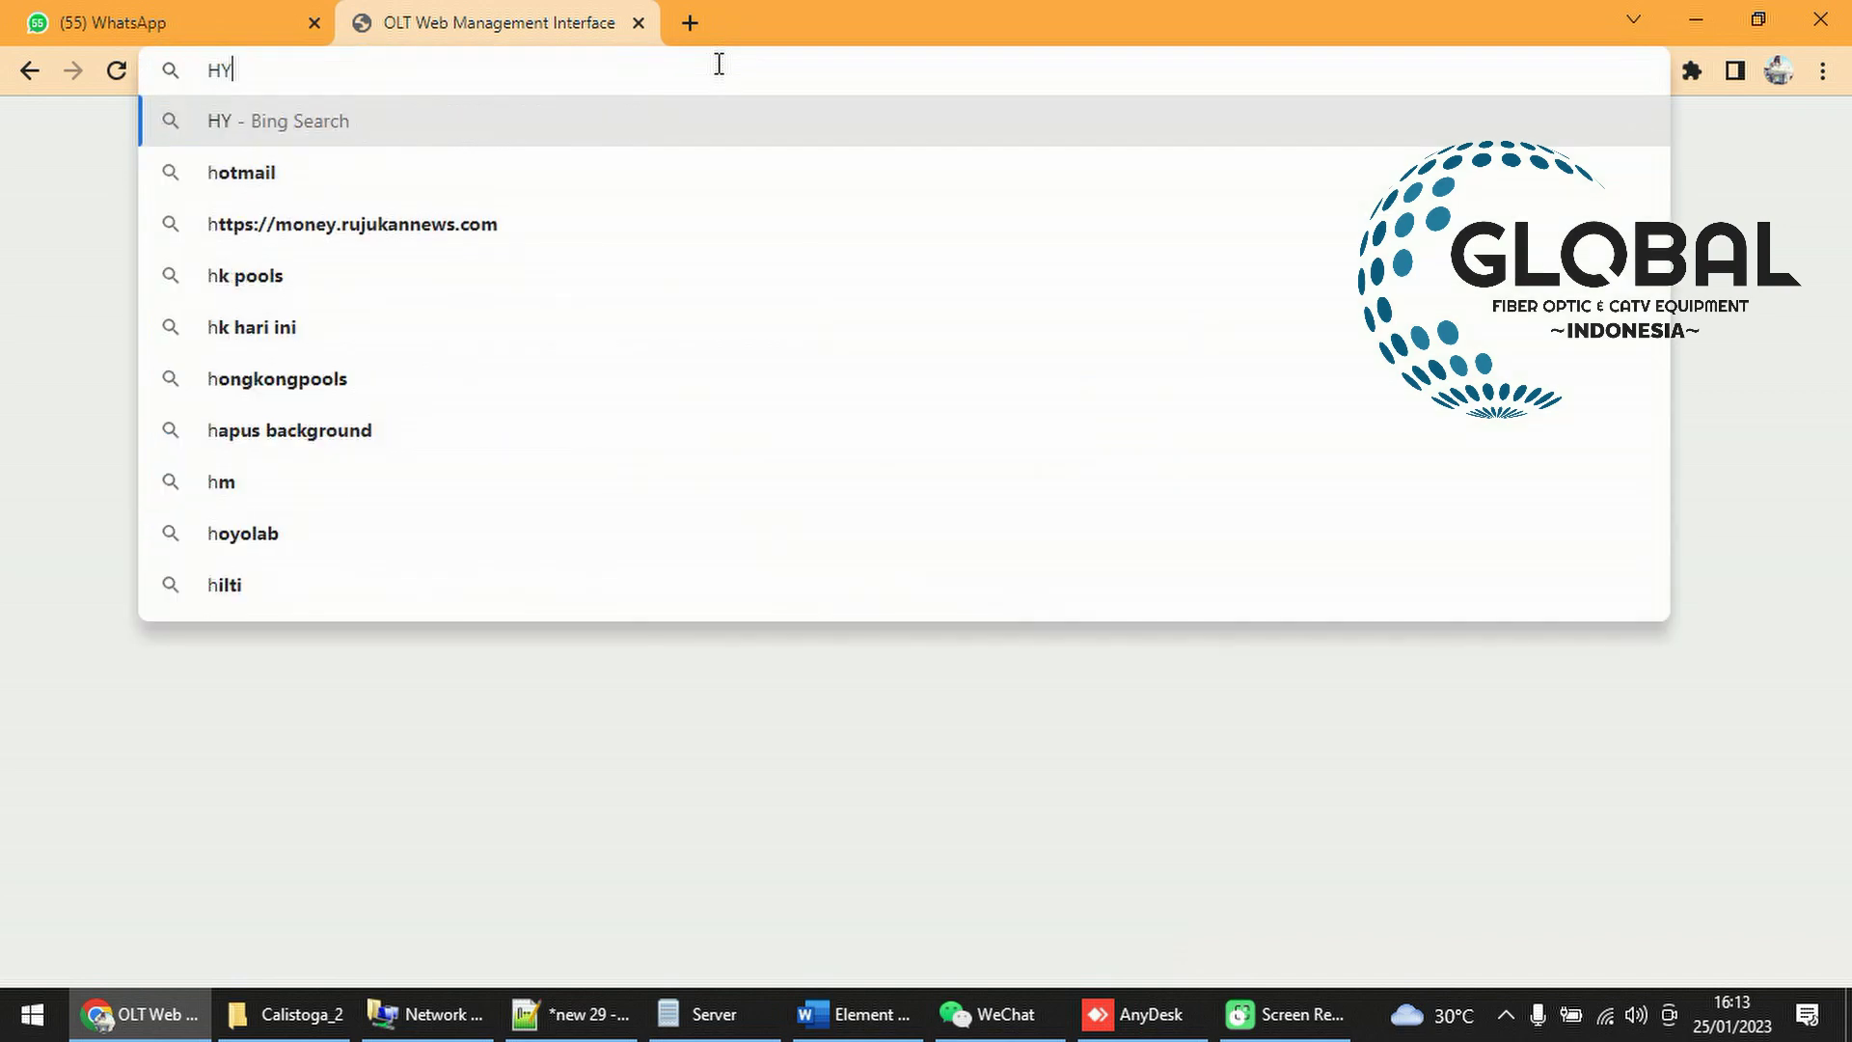
pyautogui.press('BackSpace')
pyautogui.press('BackSpace')
pyautogui.press('BackSpace')
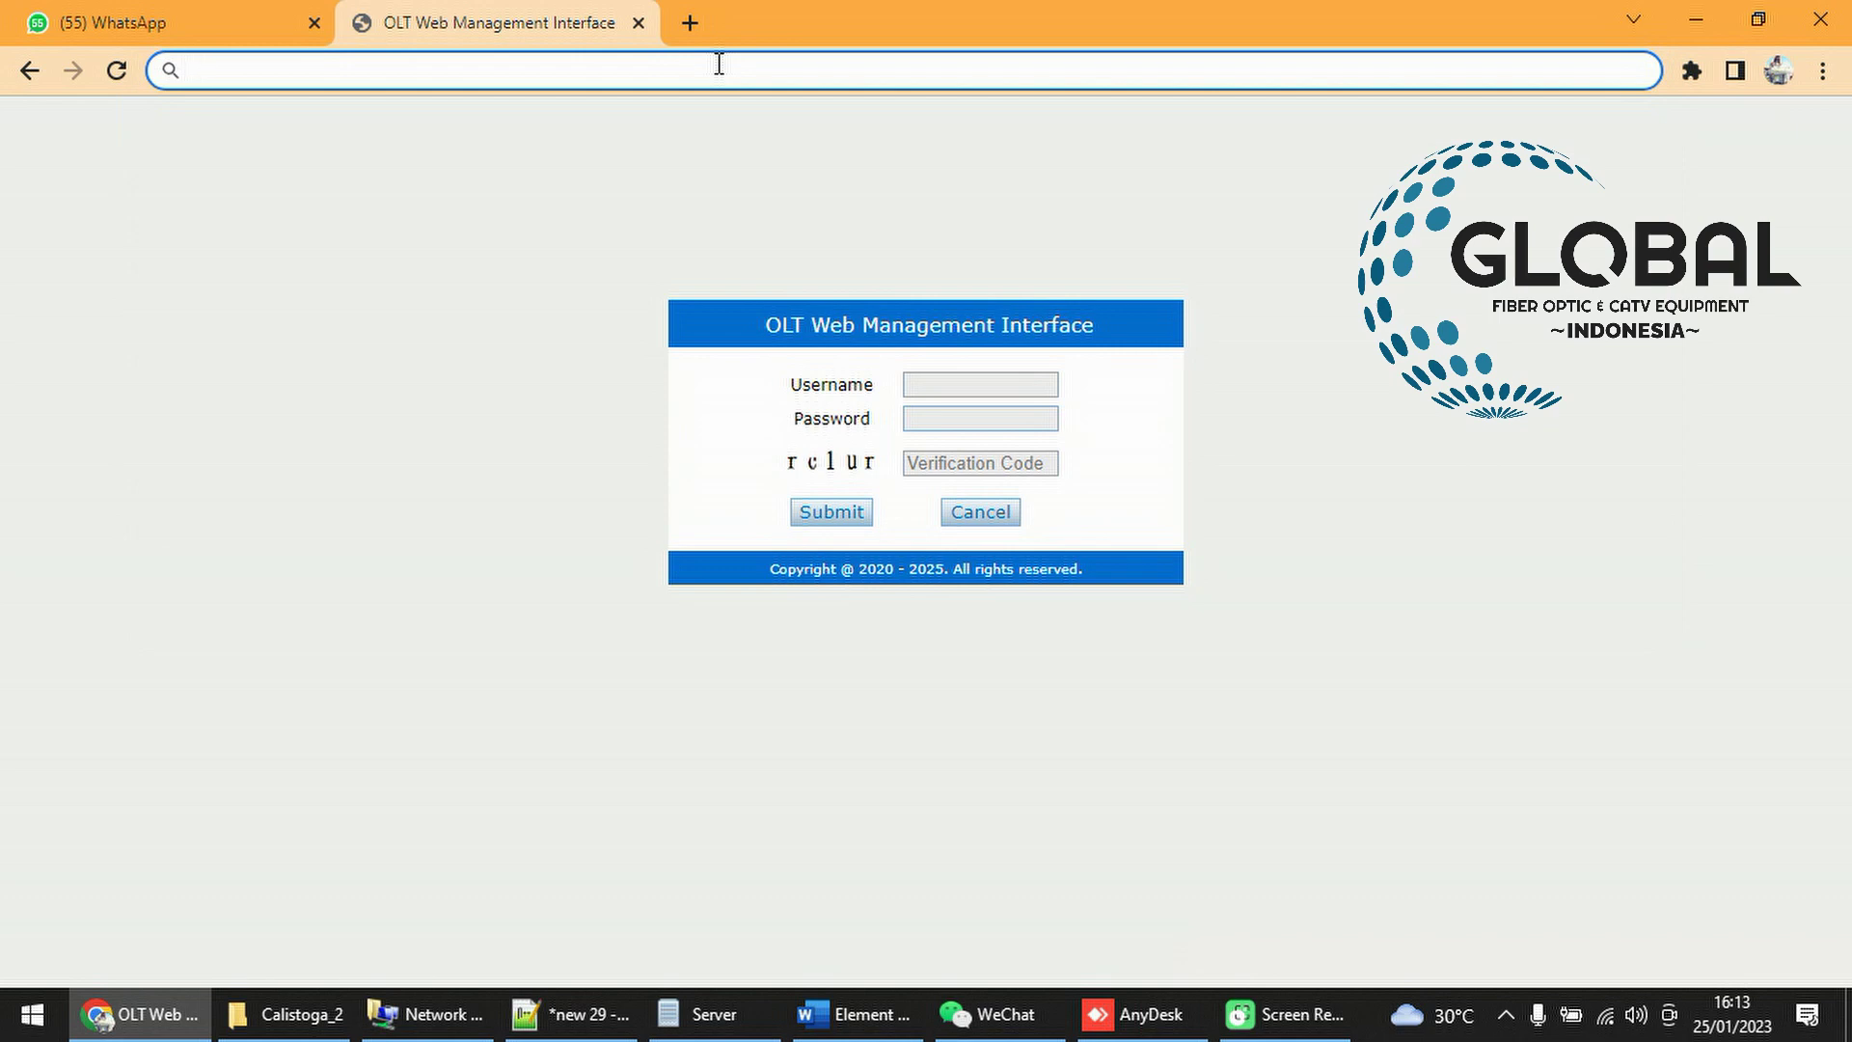
pyautogui.write('m')
pyautogui.press('BackSpace')
pyautogui.press('BackSpace')
pyautogui.write('http')
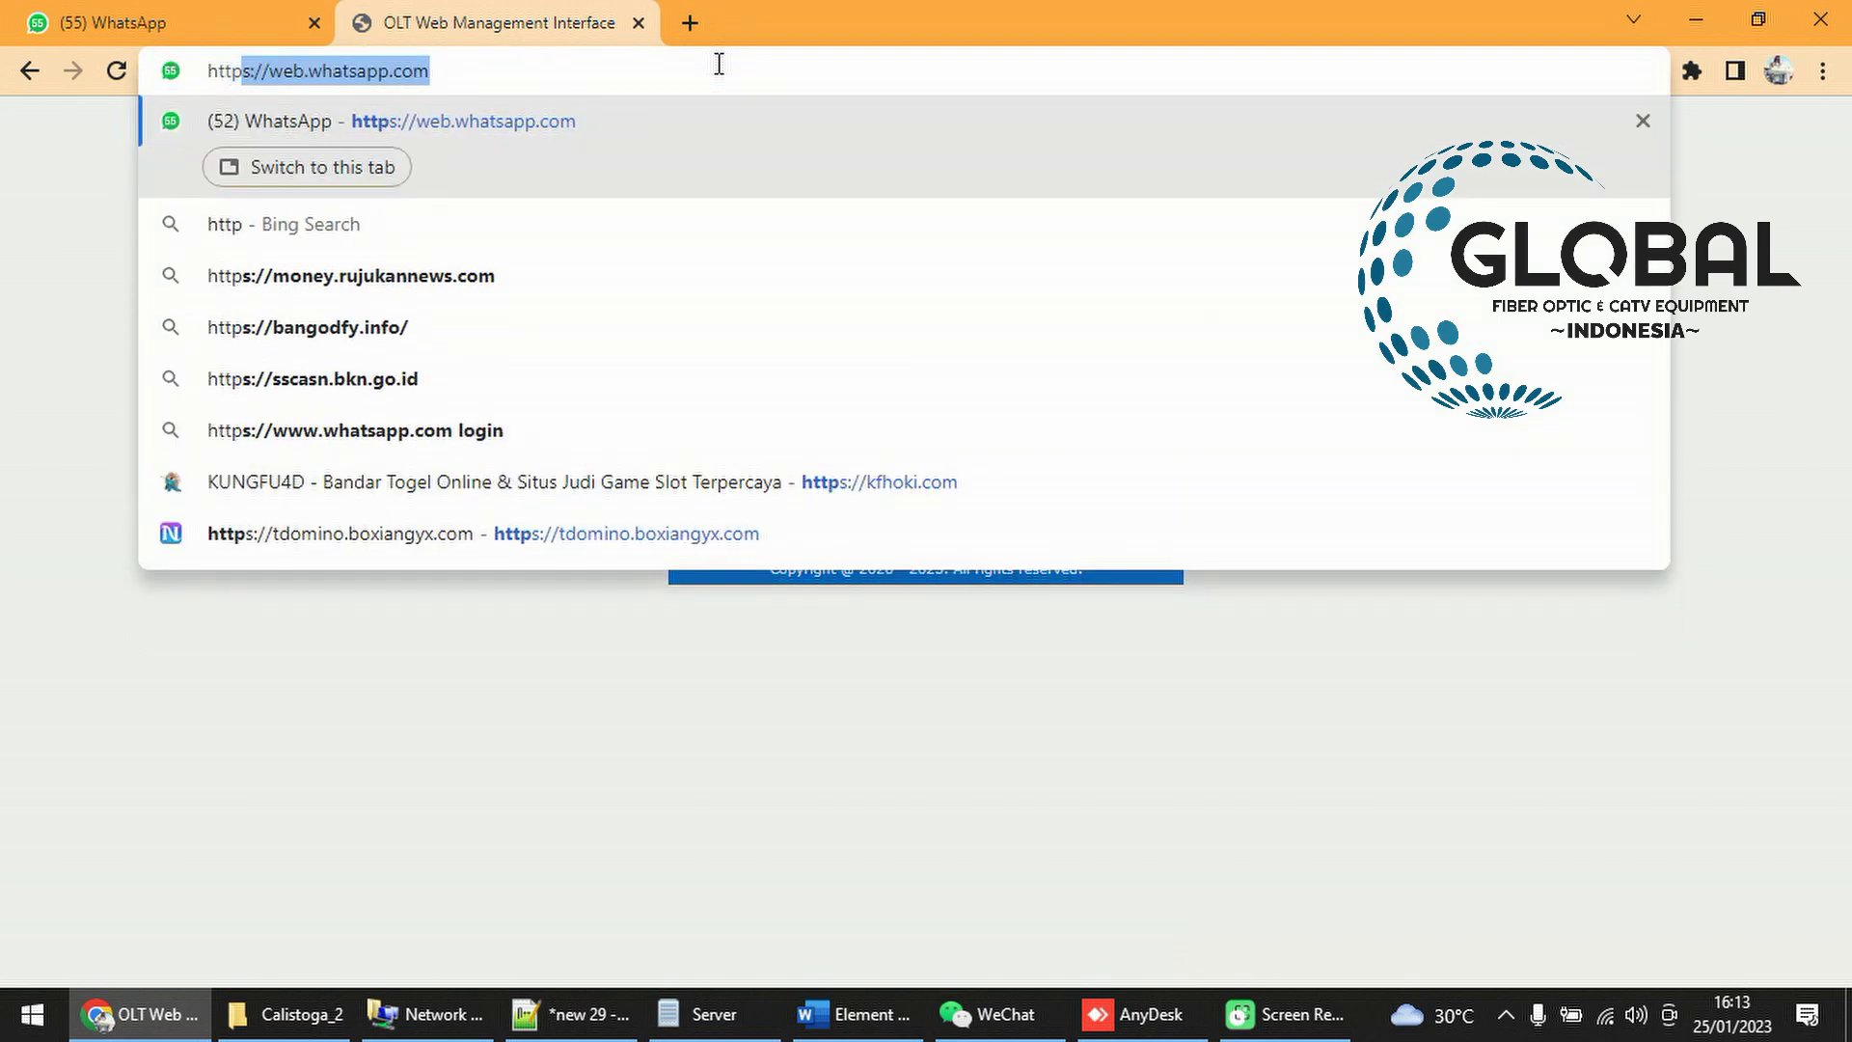
pyautogui.write('s://')
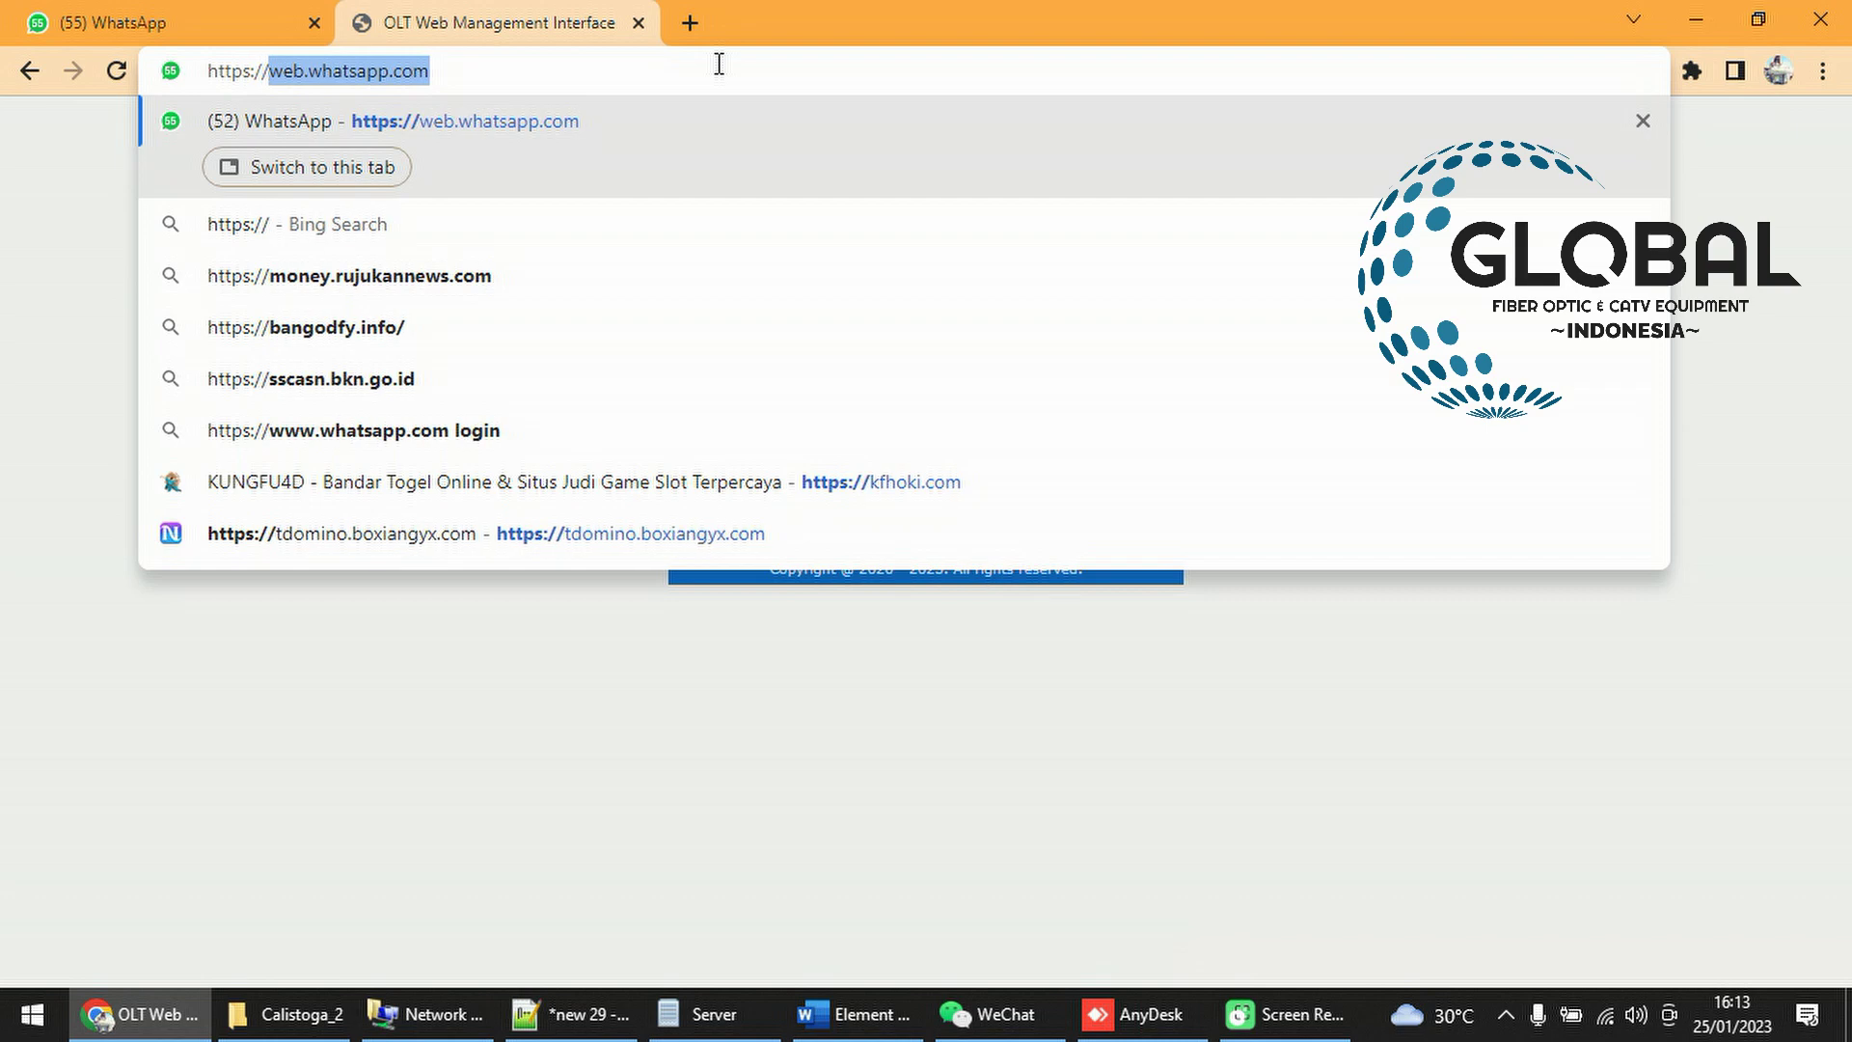
pyautogui.write('192.168.8.200')
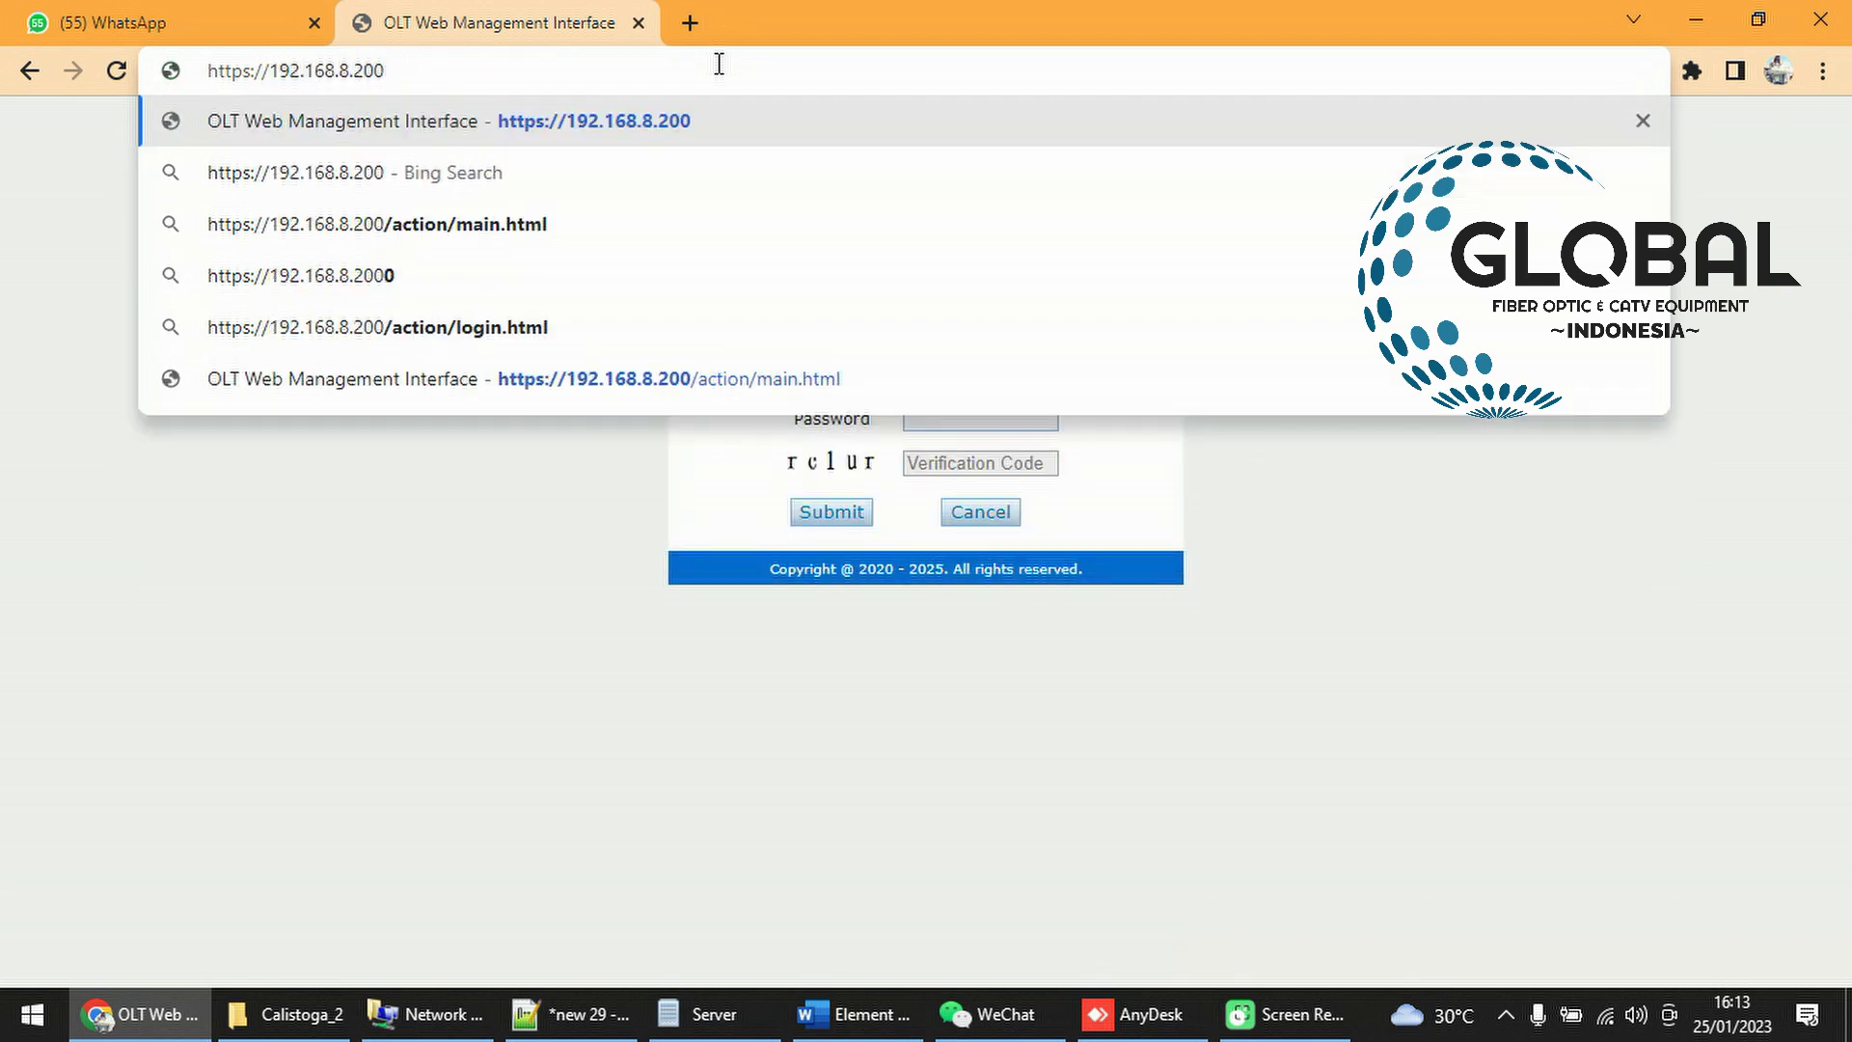
pyautogui.press('Return')
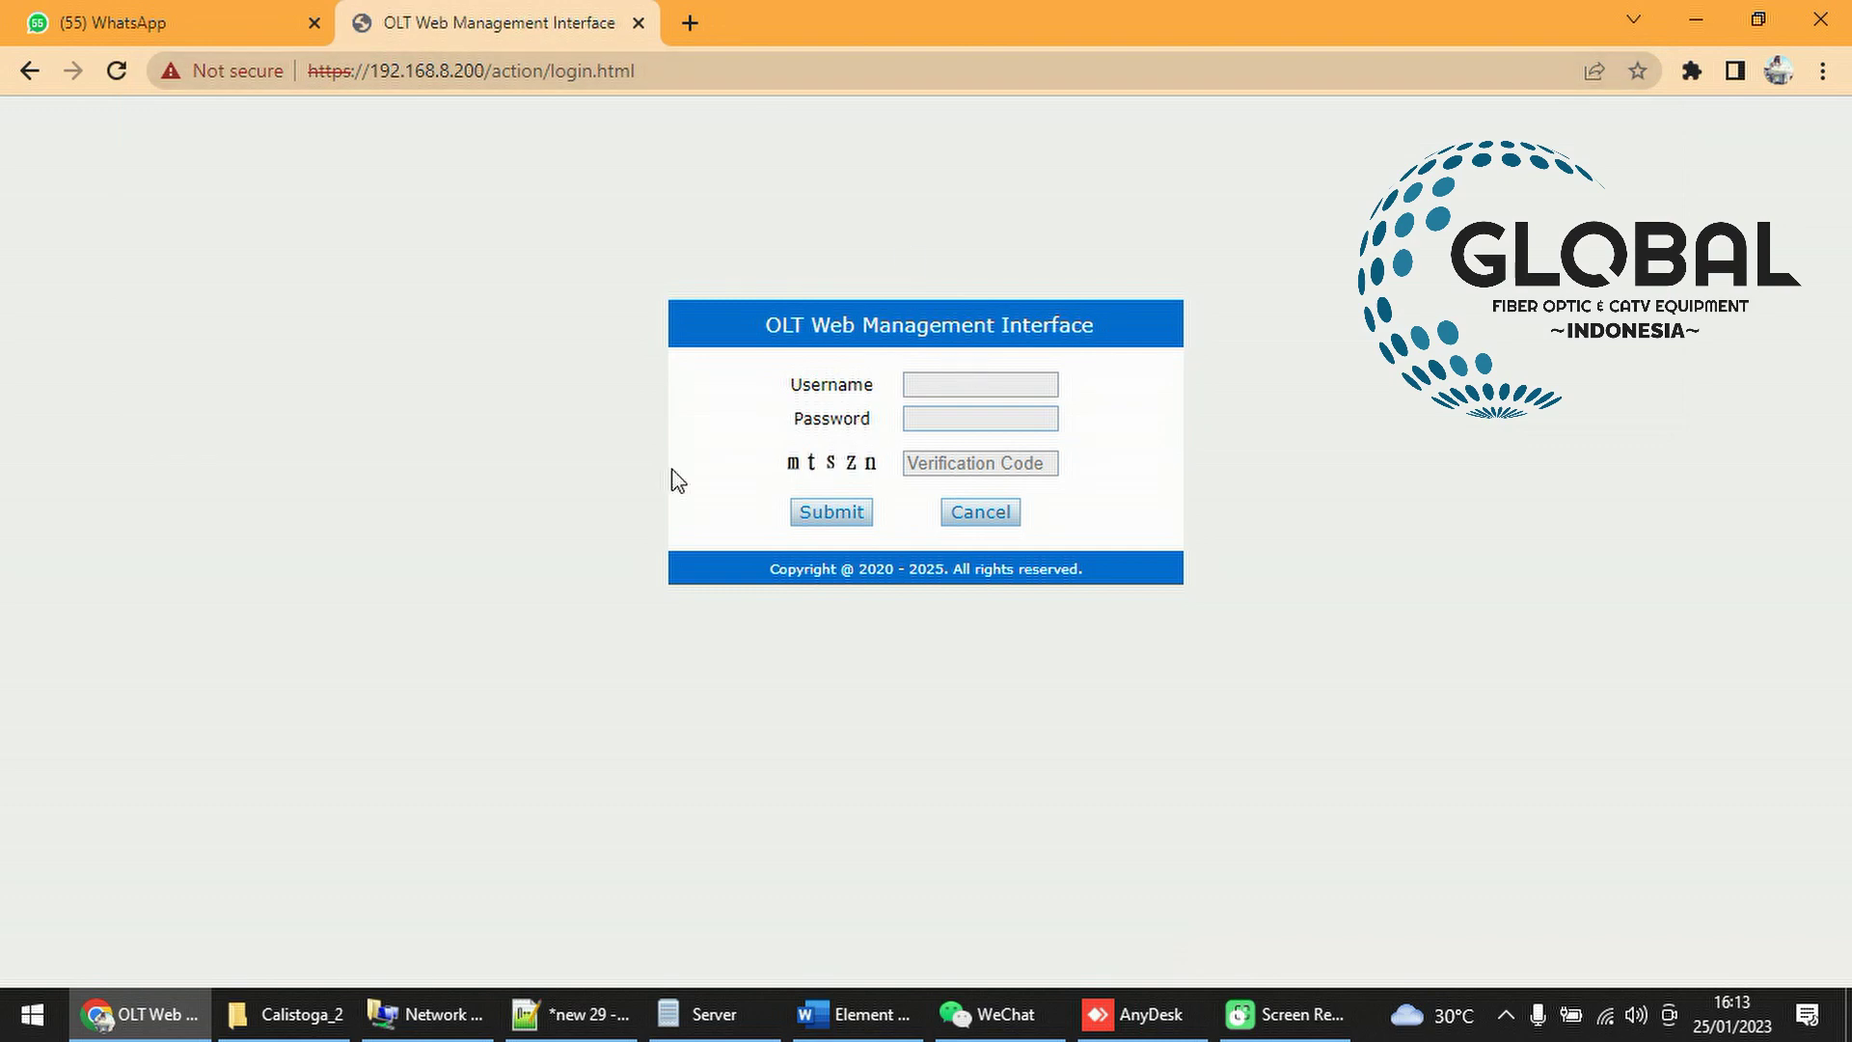
# Log in as admin, entering the password and verification code, and submit
pyautogui.click(955, 386)
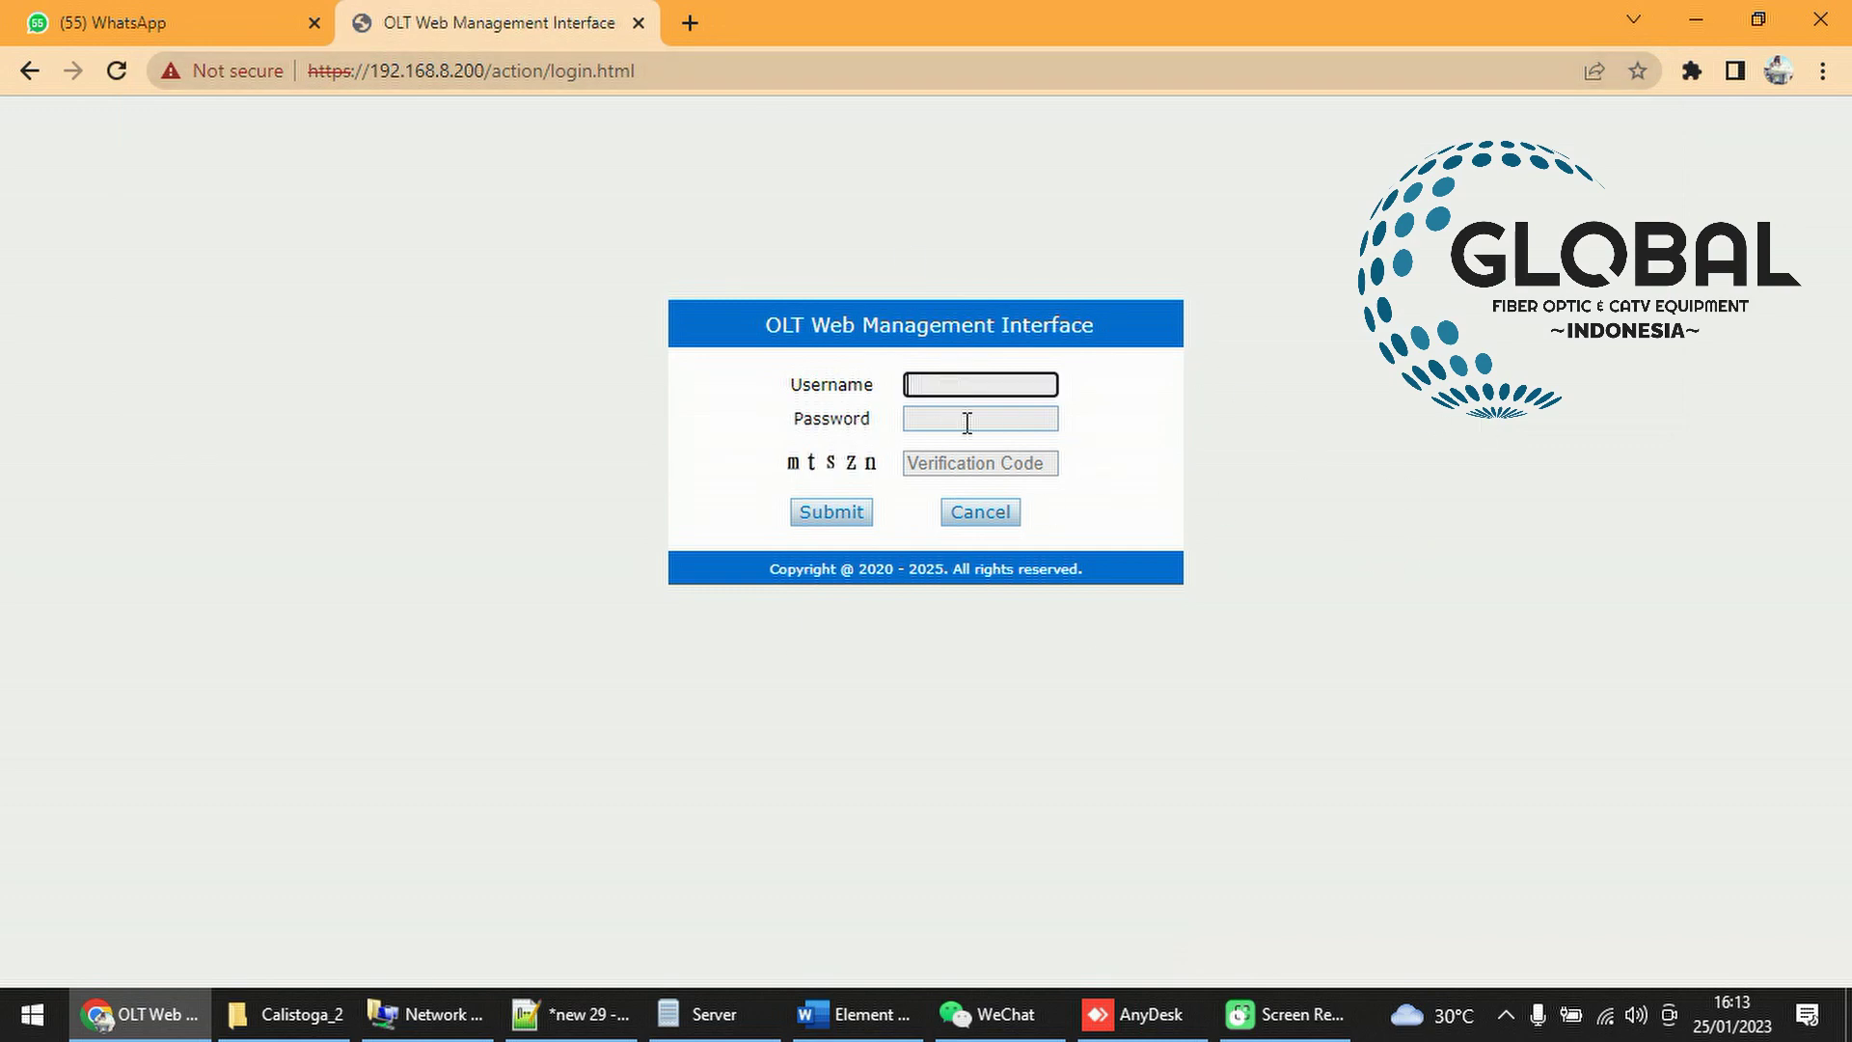
pyautogui.write('admin')
pyautogui.click(986, 417)
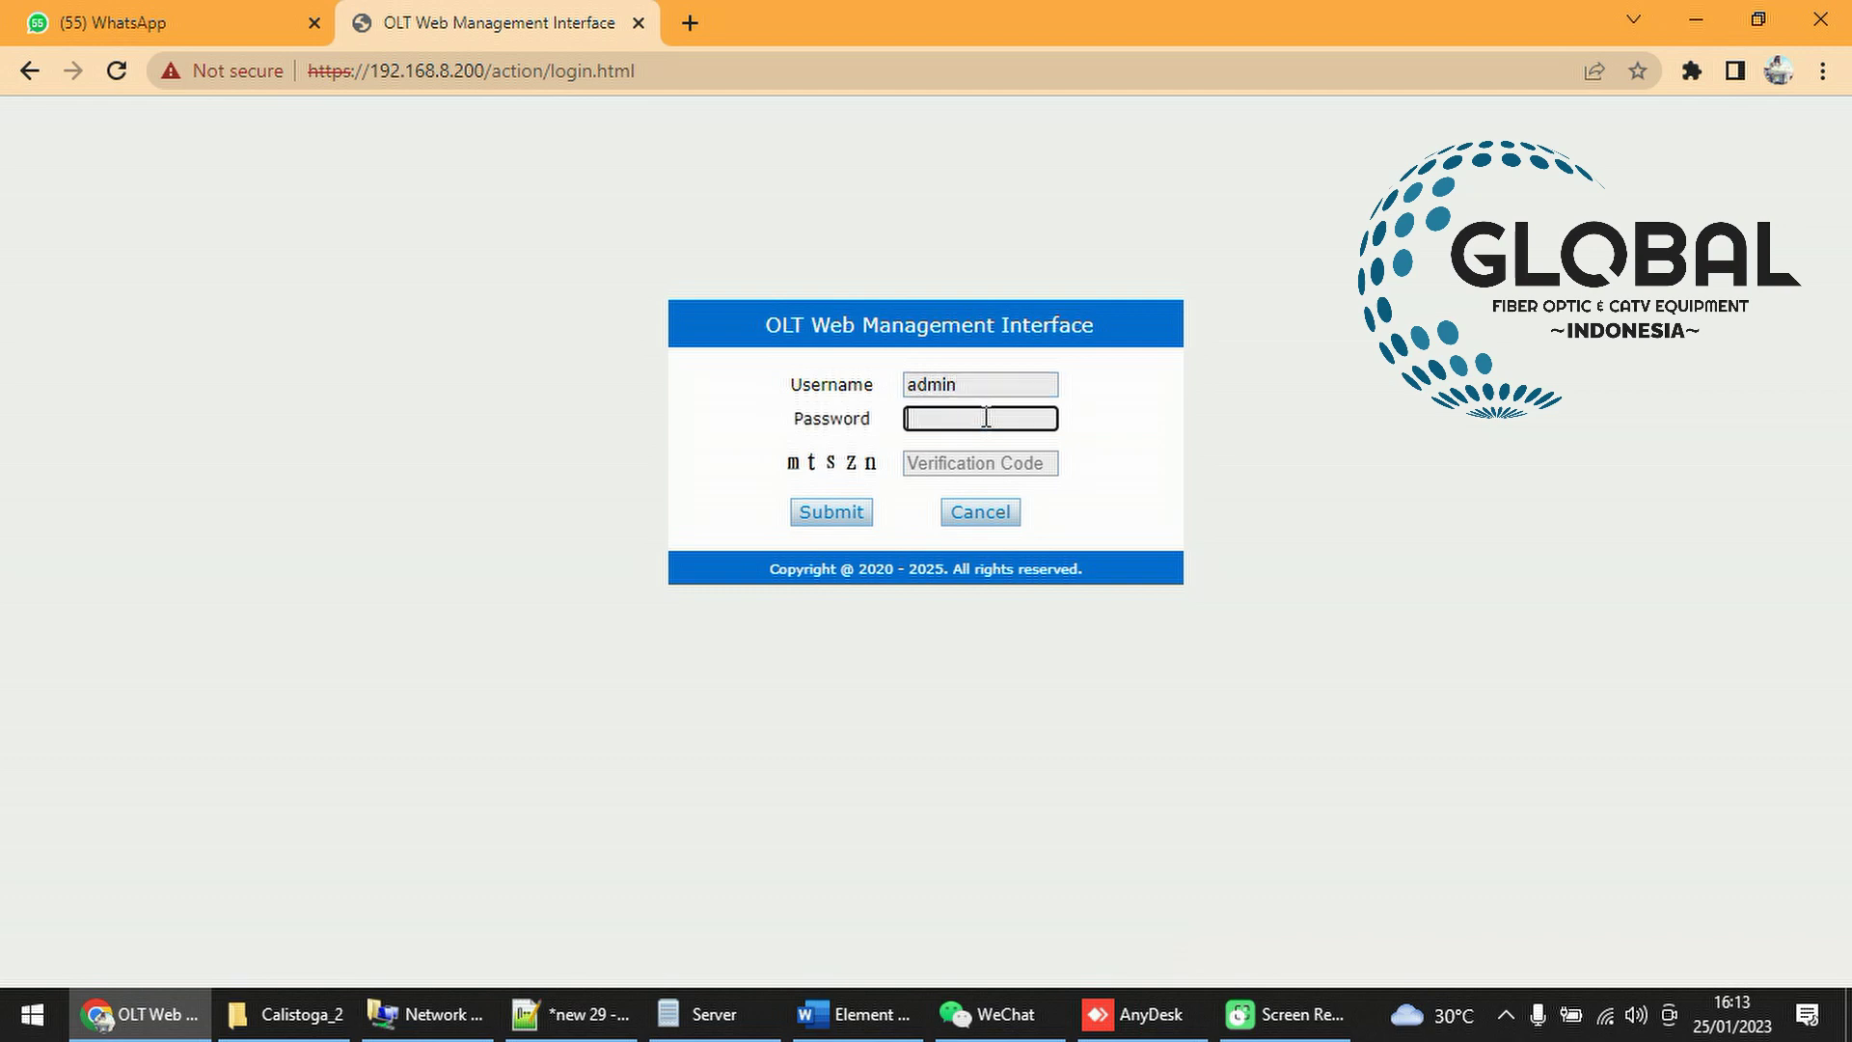
pyautogui.write('admi')
pyautogui.press('Tab')
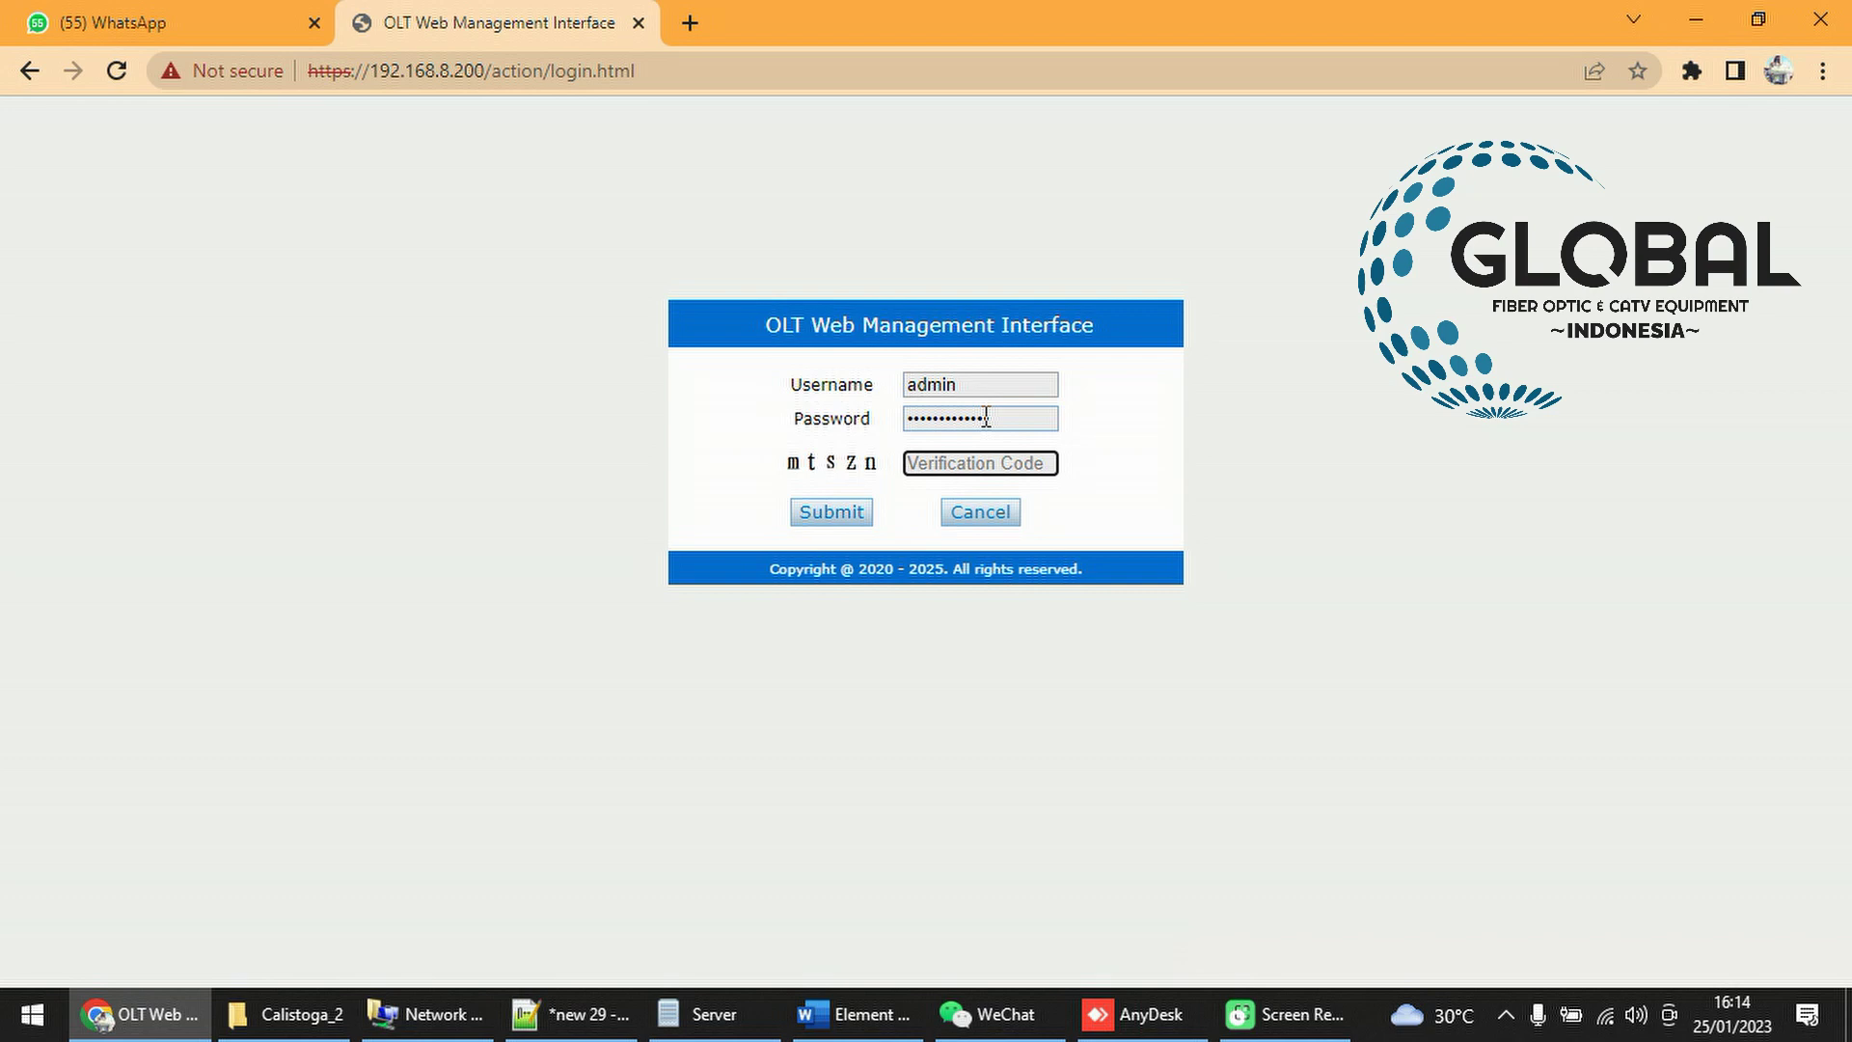
pyautogui.write('mtszn')
pyautogui.click(871, 511)
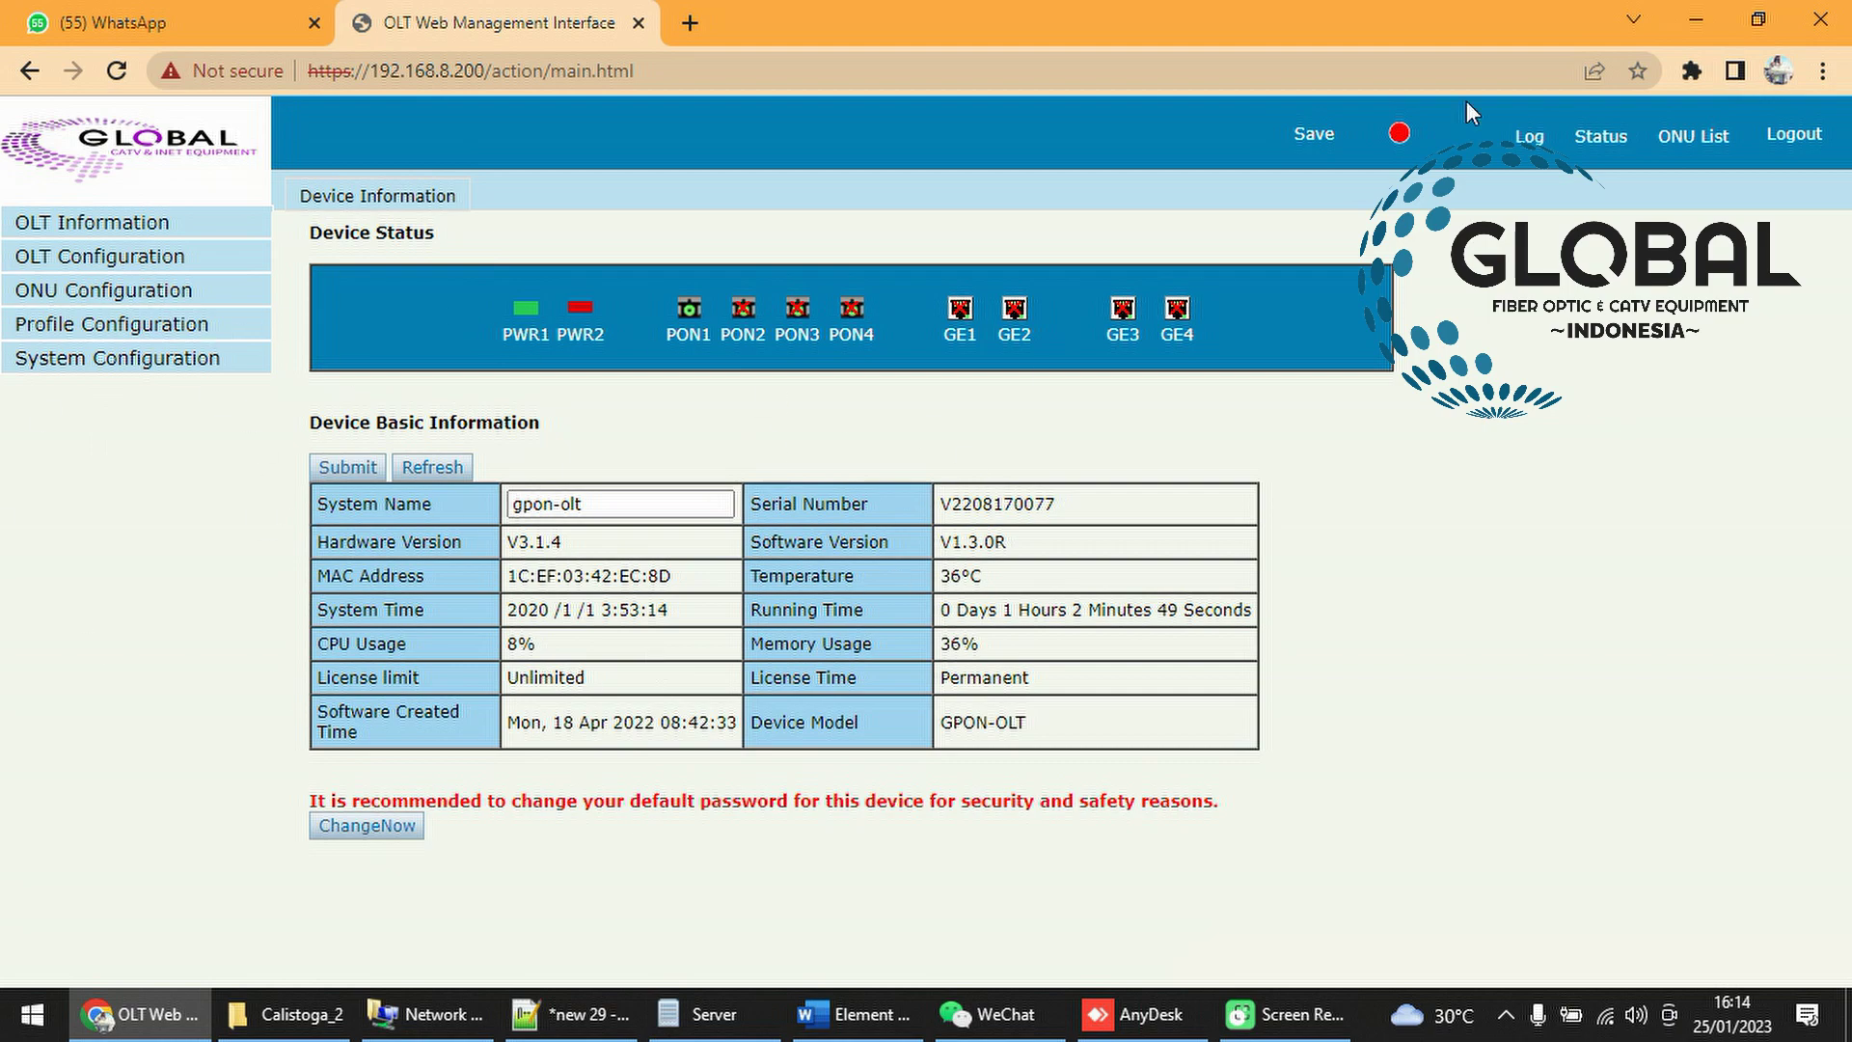
# Minimize the browser and network windows, close the Calistoga_2 folder, and move the Server window up
pyautogui.click(1695, 20)
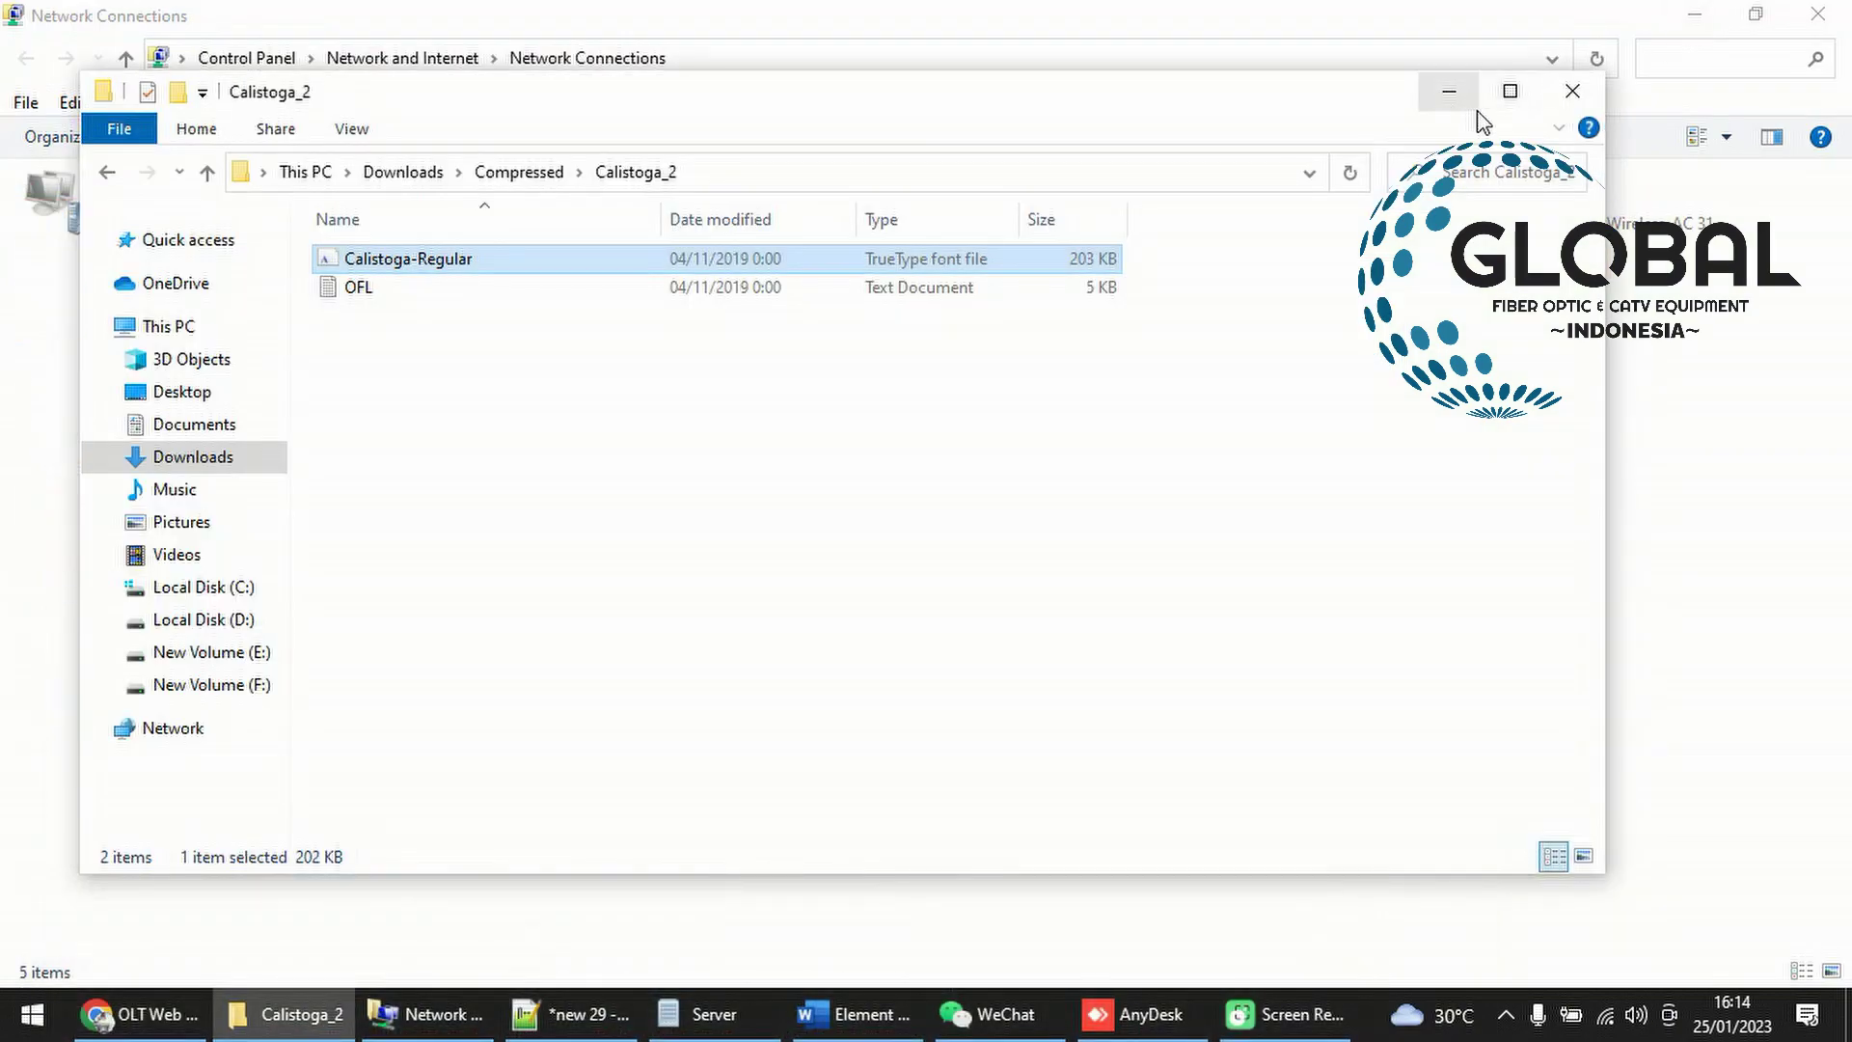
pyautogui.click(1572, 90)
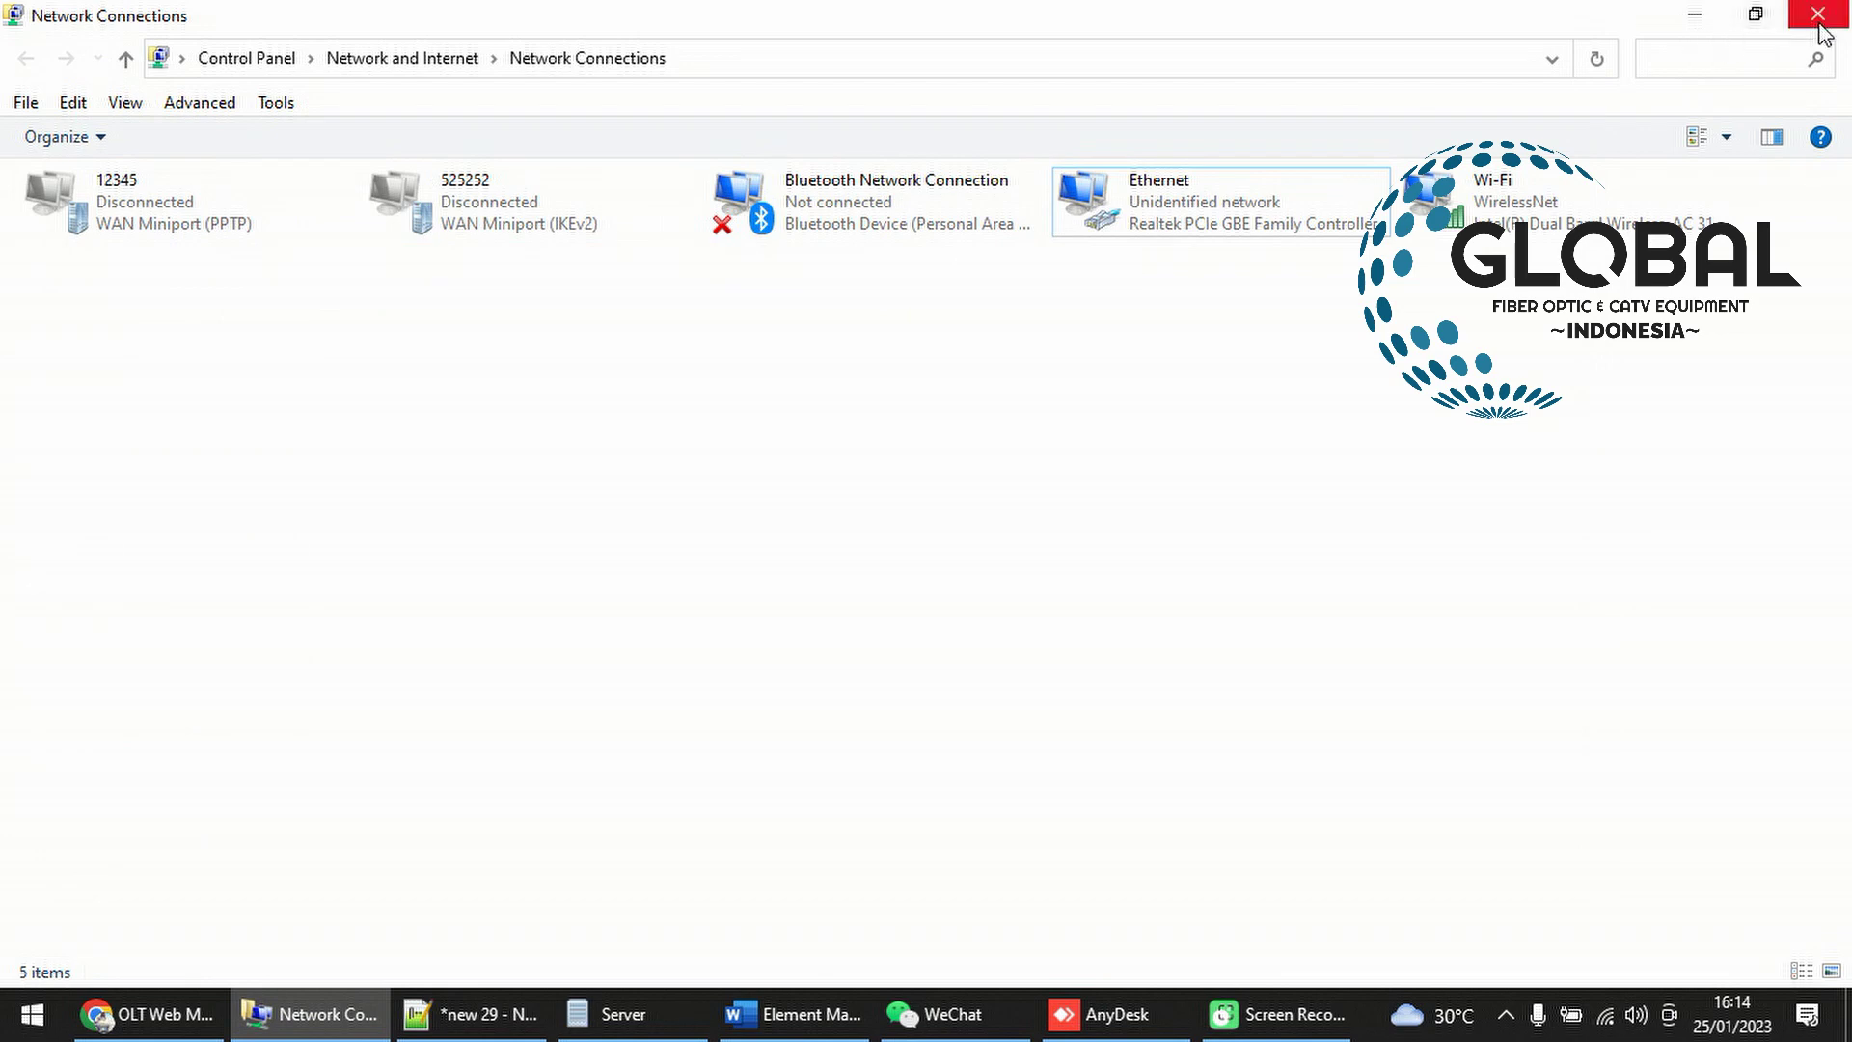
pyautogui.click(1695, 15)
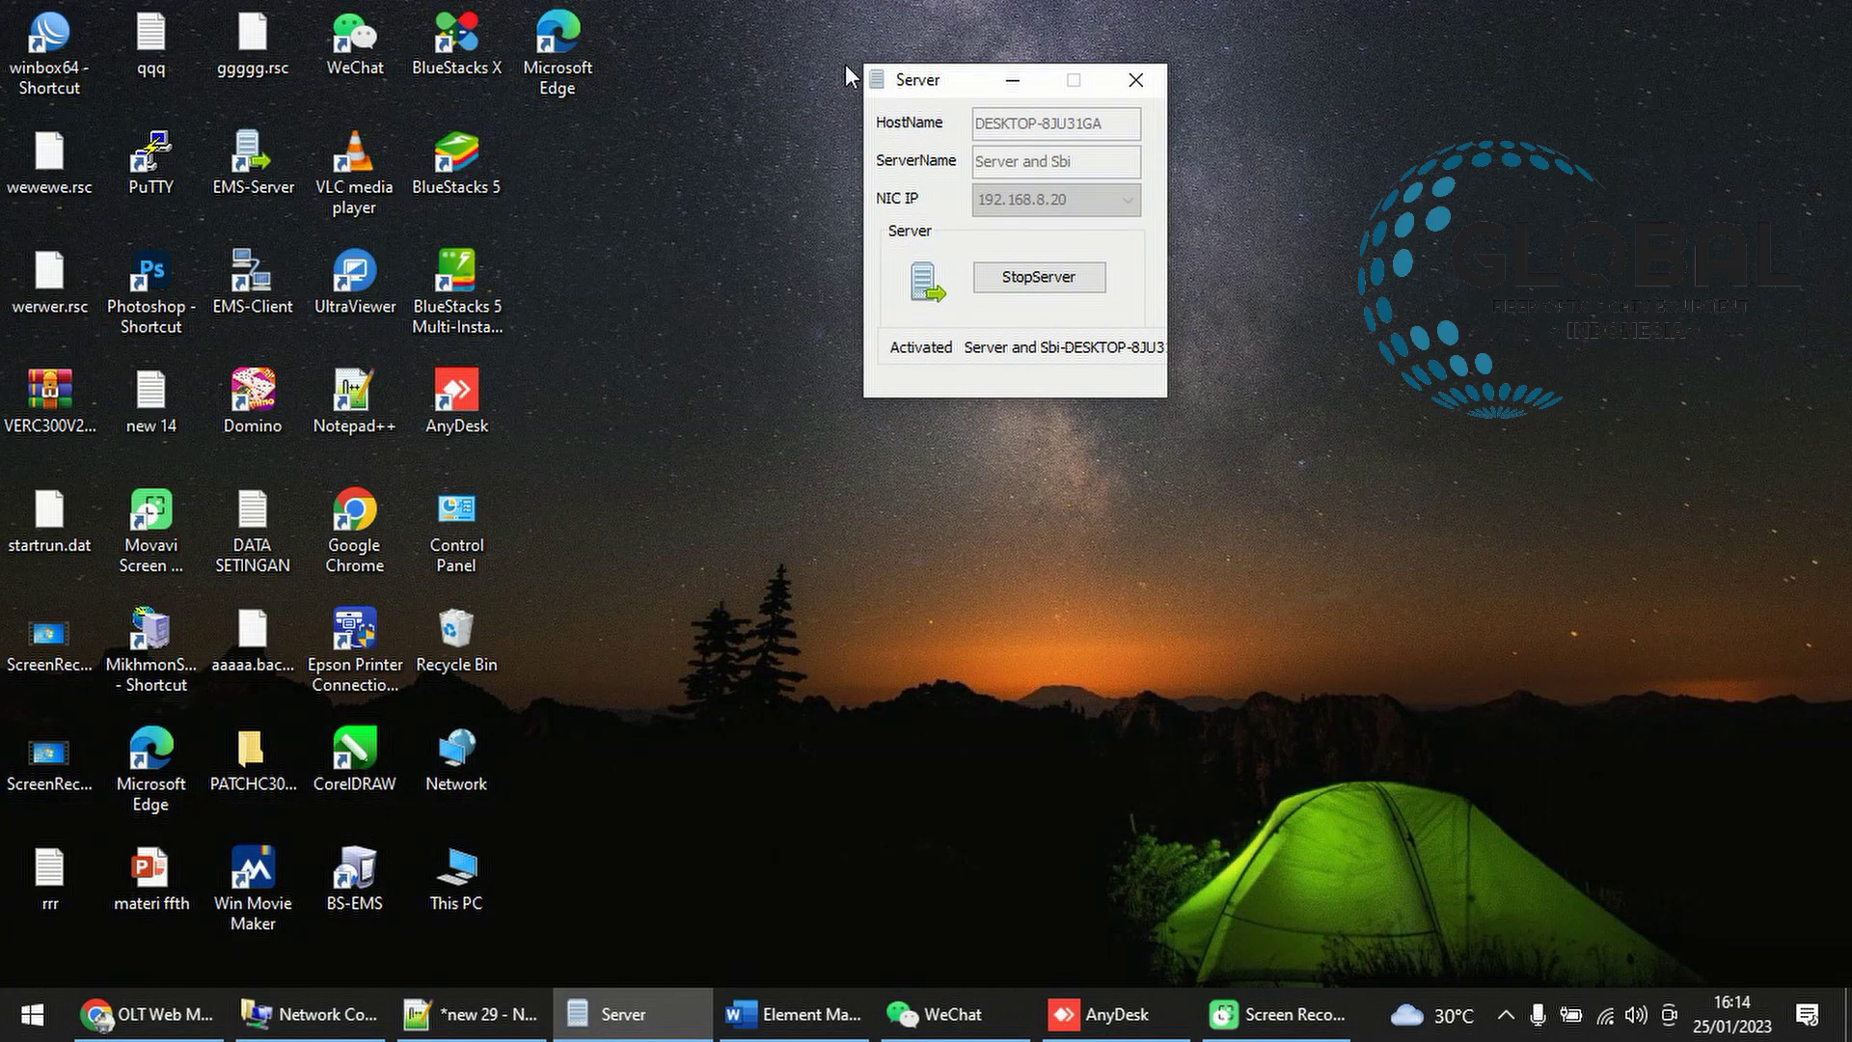
pyautogui.moveTo(913, 86); pyautogui.dragTo(775, 60)
pyautogui.click(252, 160)
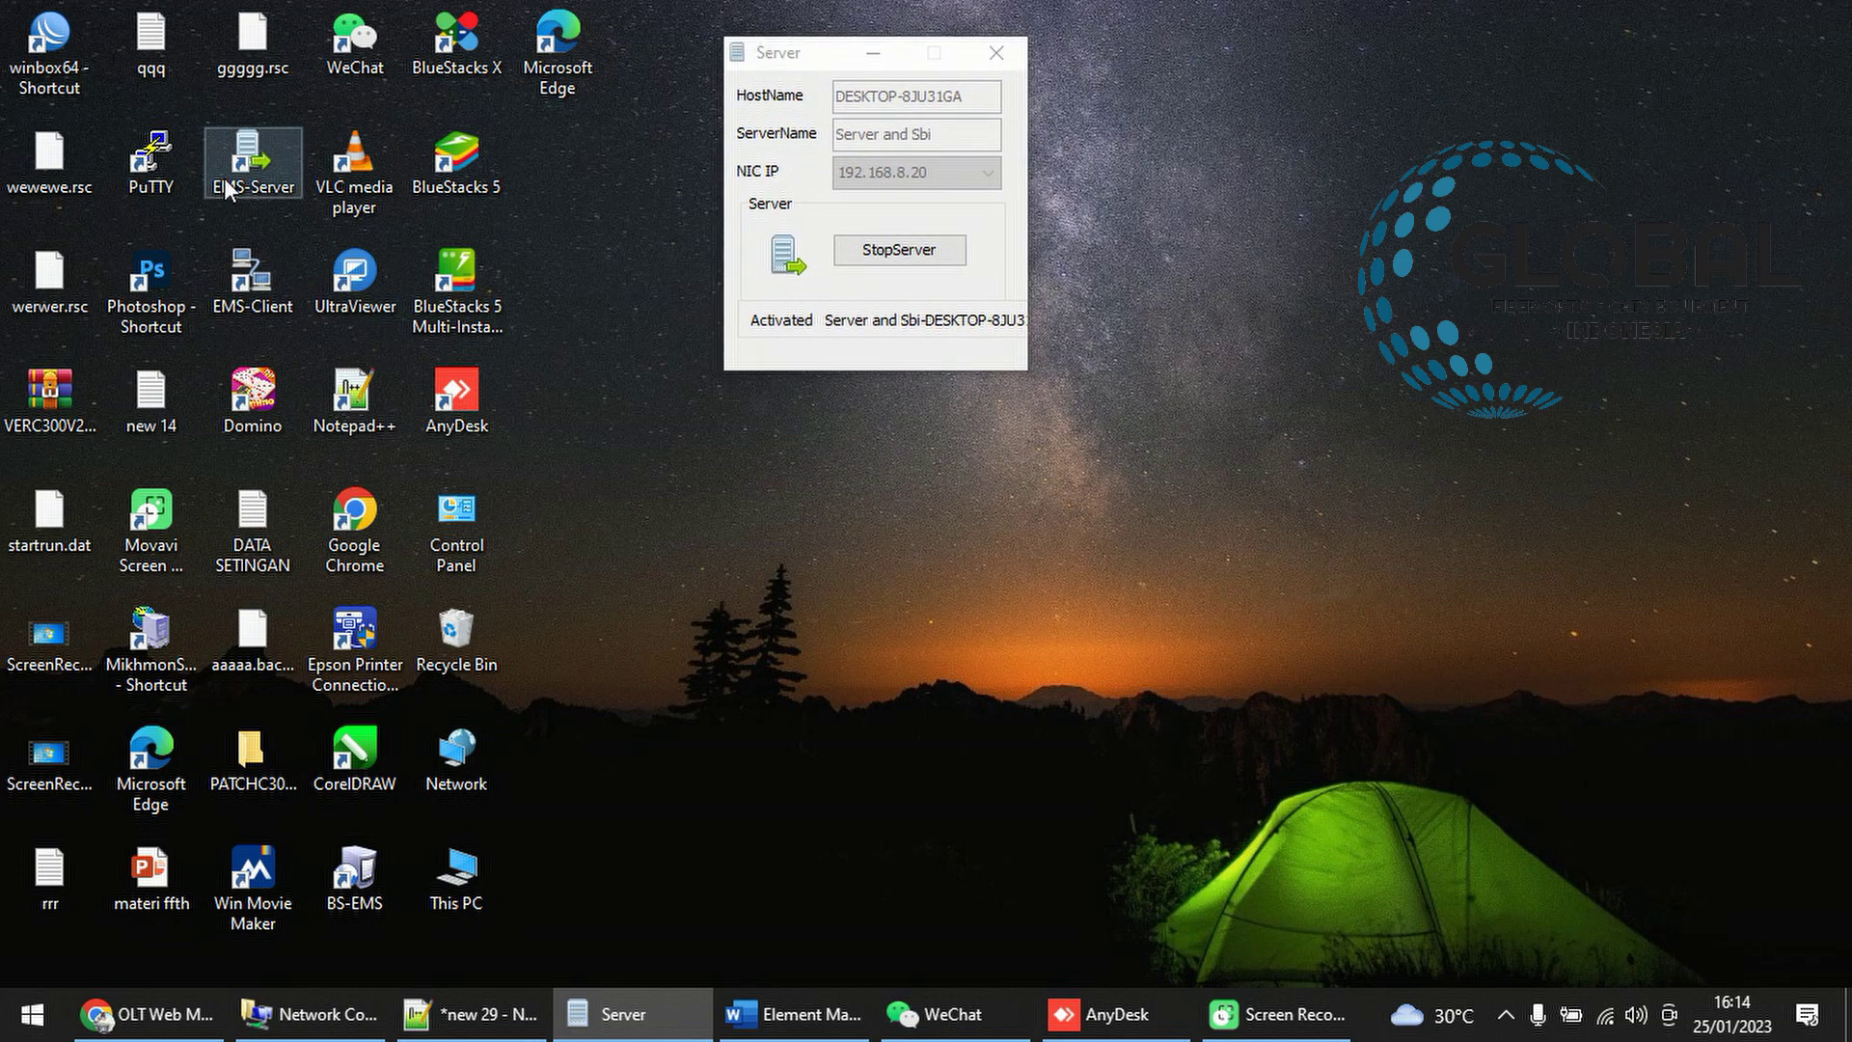
pyautogui.click(230, 307)
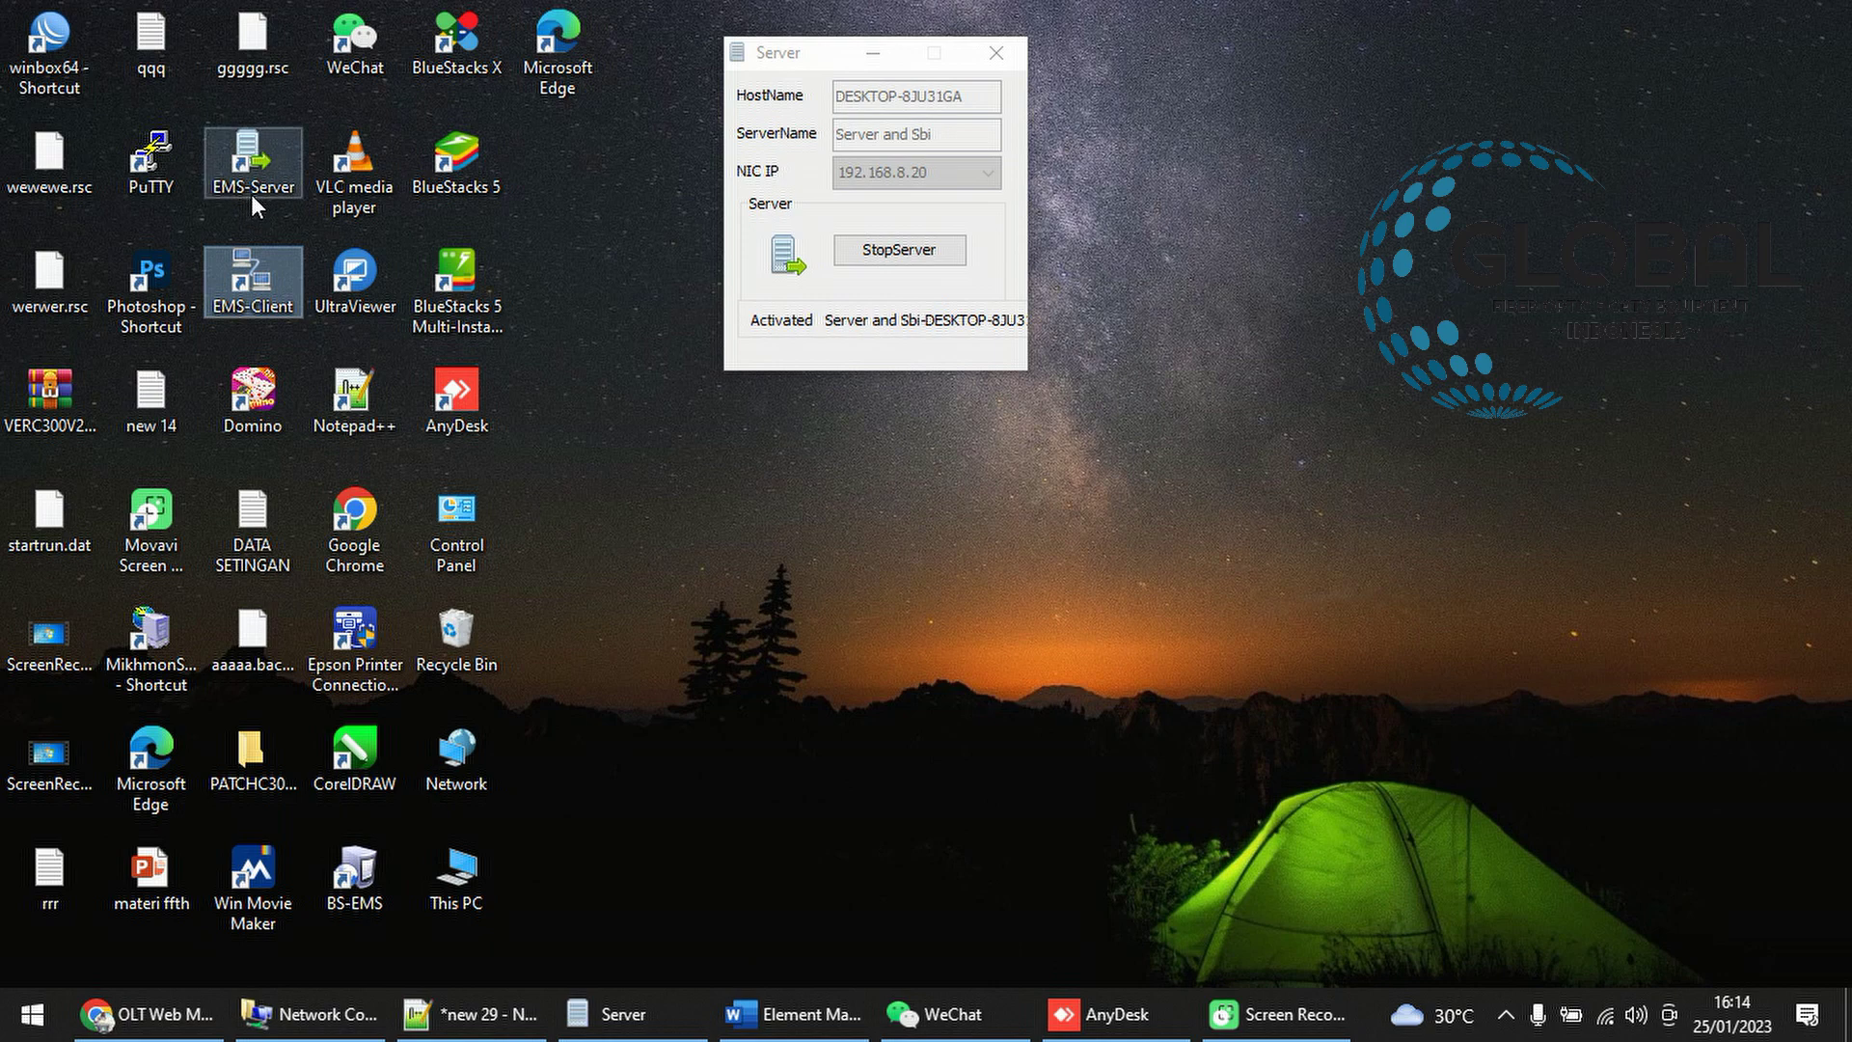
pyautogui.moveTo(810, 54); pyautogui.dragTo(1055, 21)
pyautogui.moveTo(235, 310); pyautogui.dragTo(327, 339)
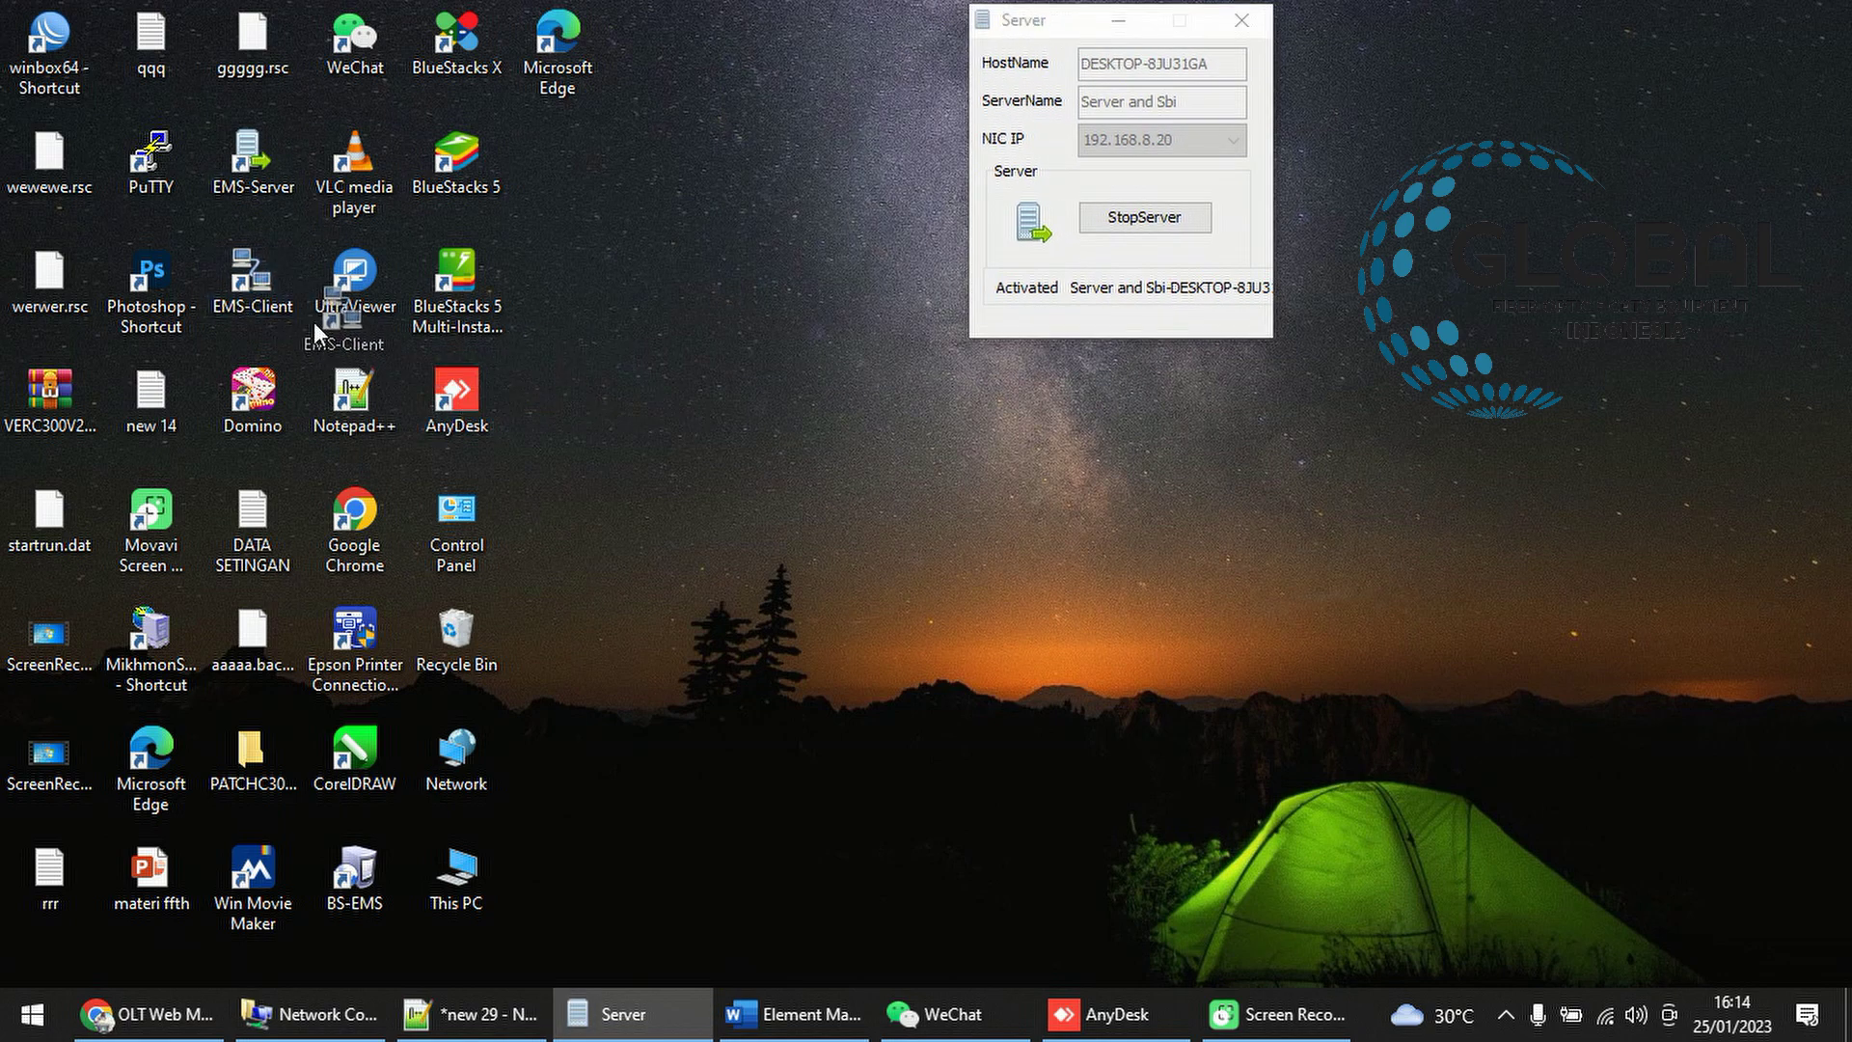
pyautogui.moveTo(263, 276); pyautogui.dragTo(259, 279)
pyautogui.moveTo(1033, 28); pyautogui.dragTo(717, 118)
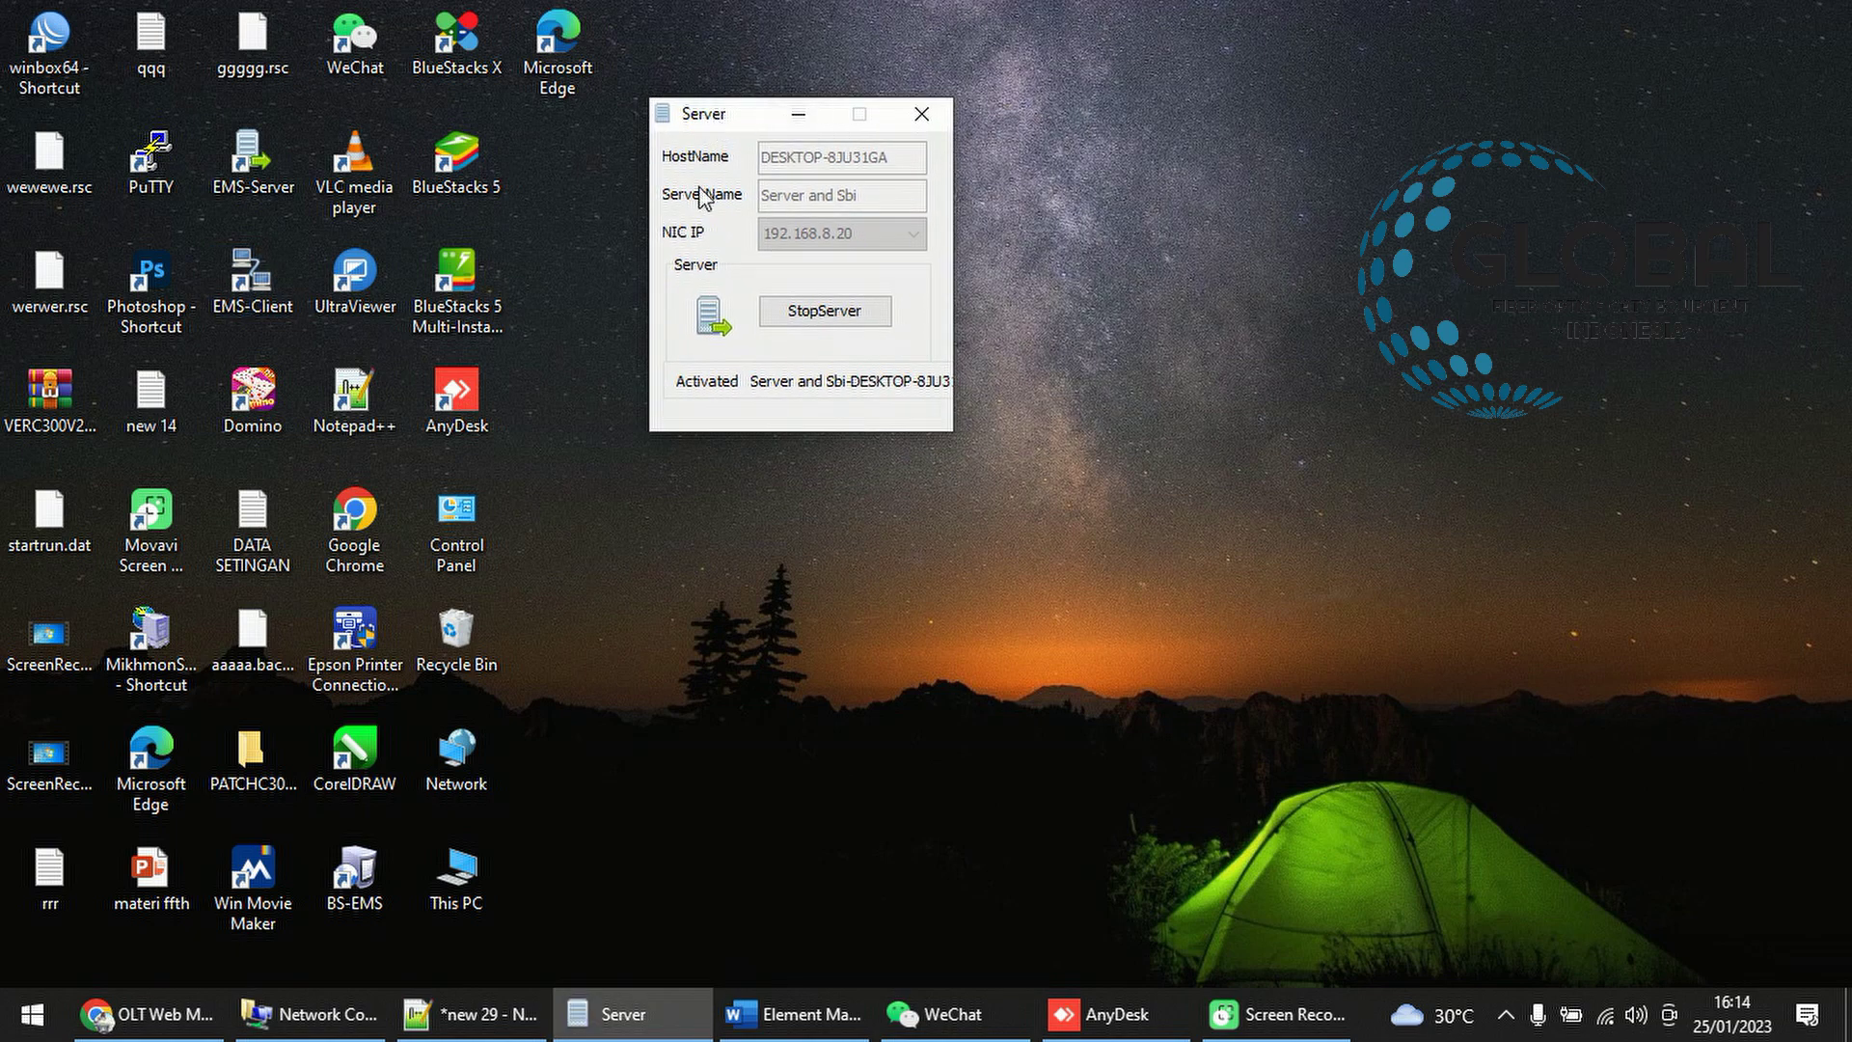
pyautogui.click(259, 186)
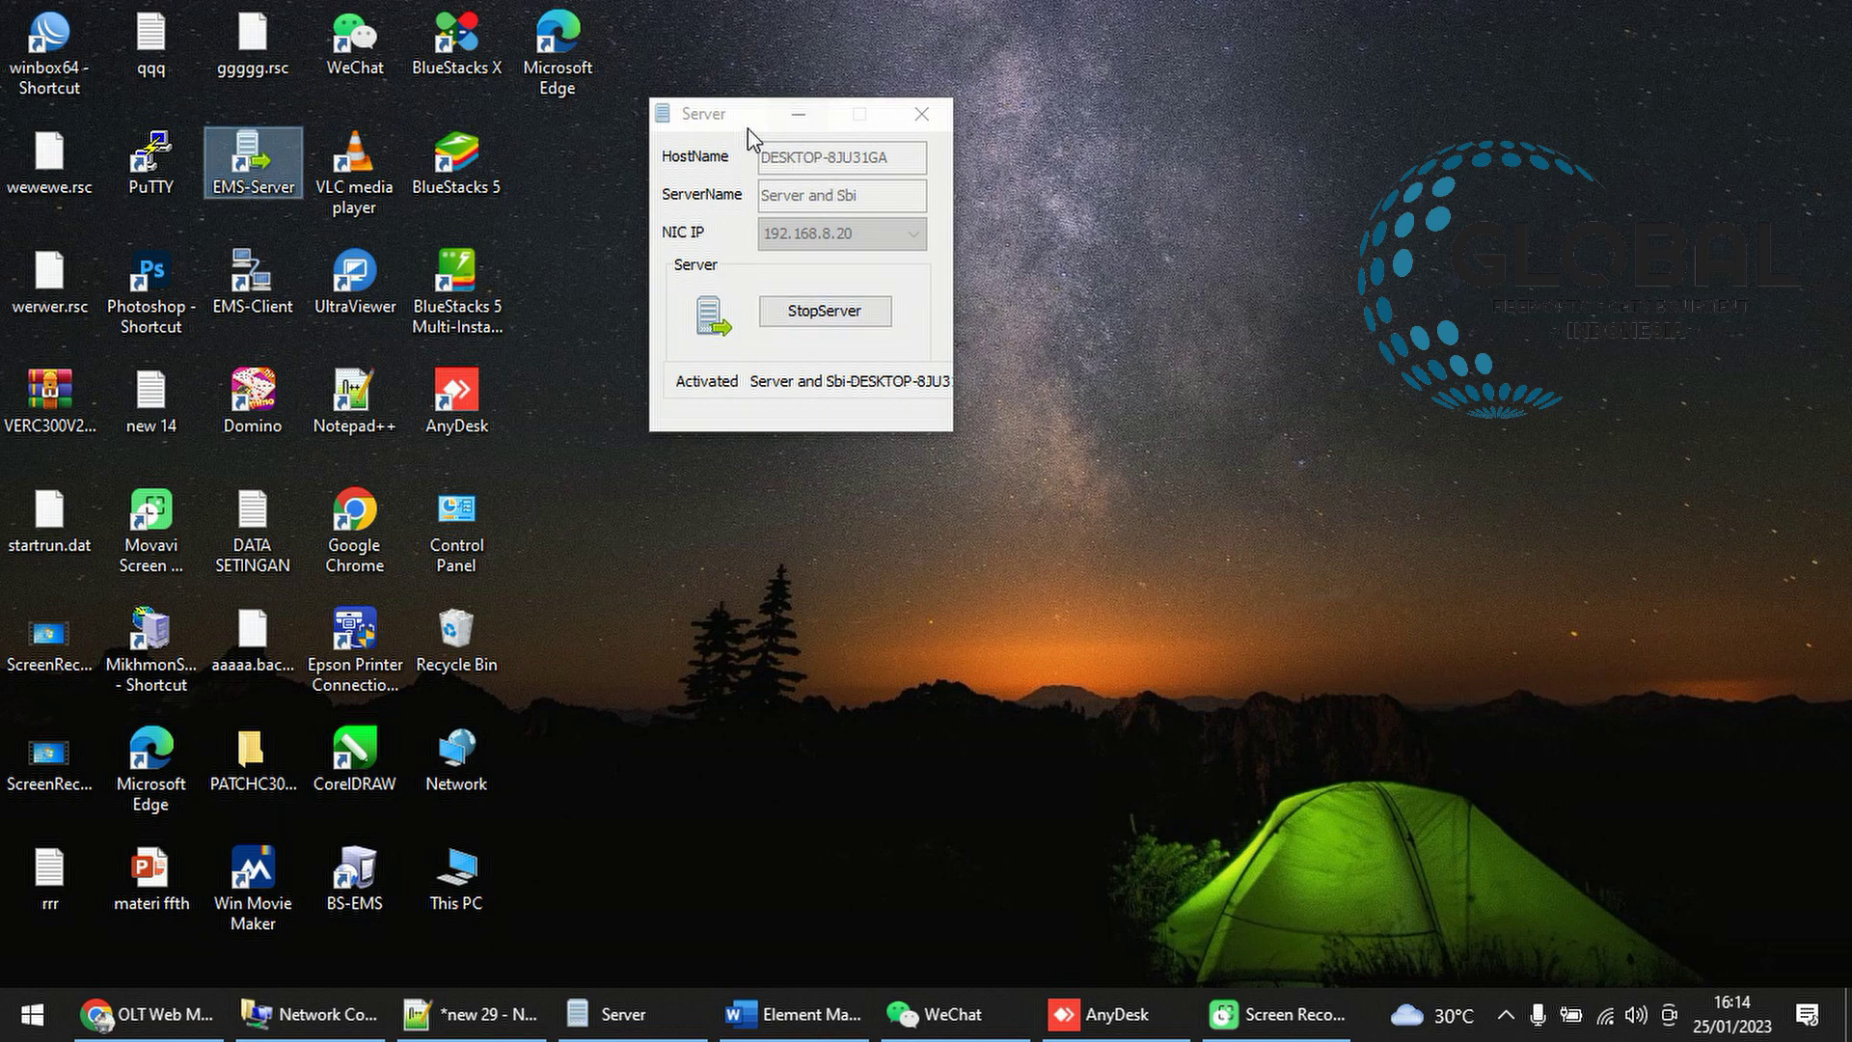
pyautogui.moveTo(748, 130); pyautogui.dragTo(739, 55)
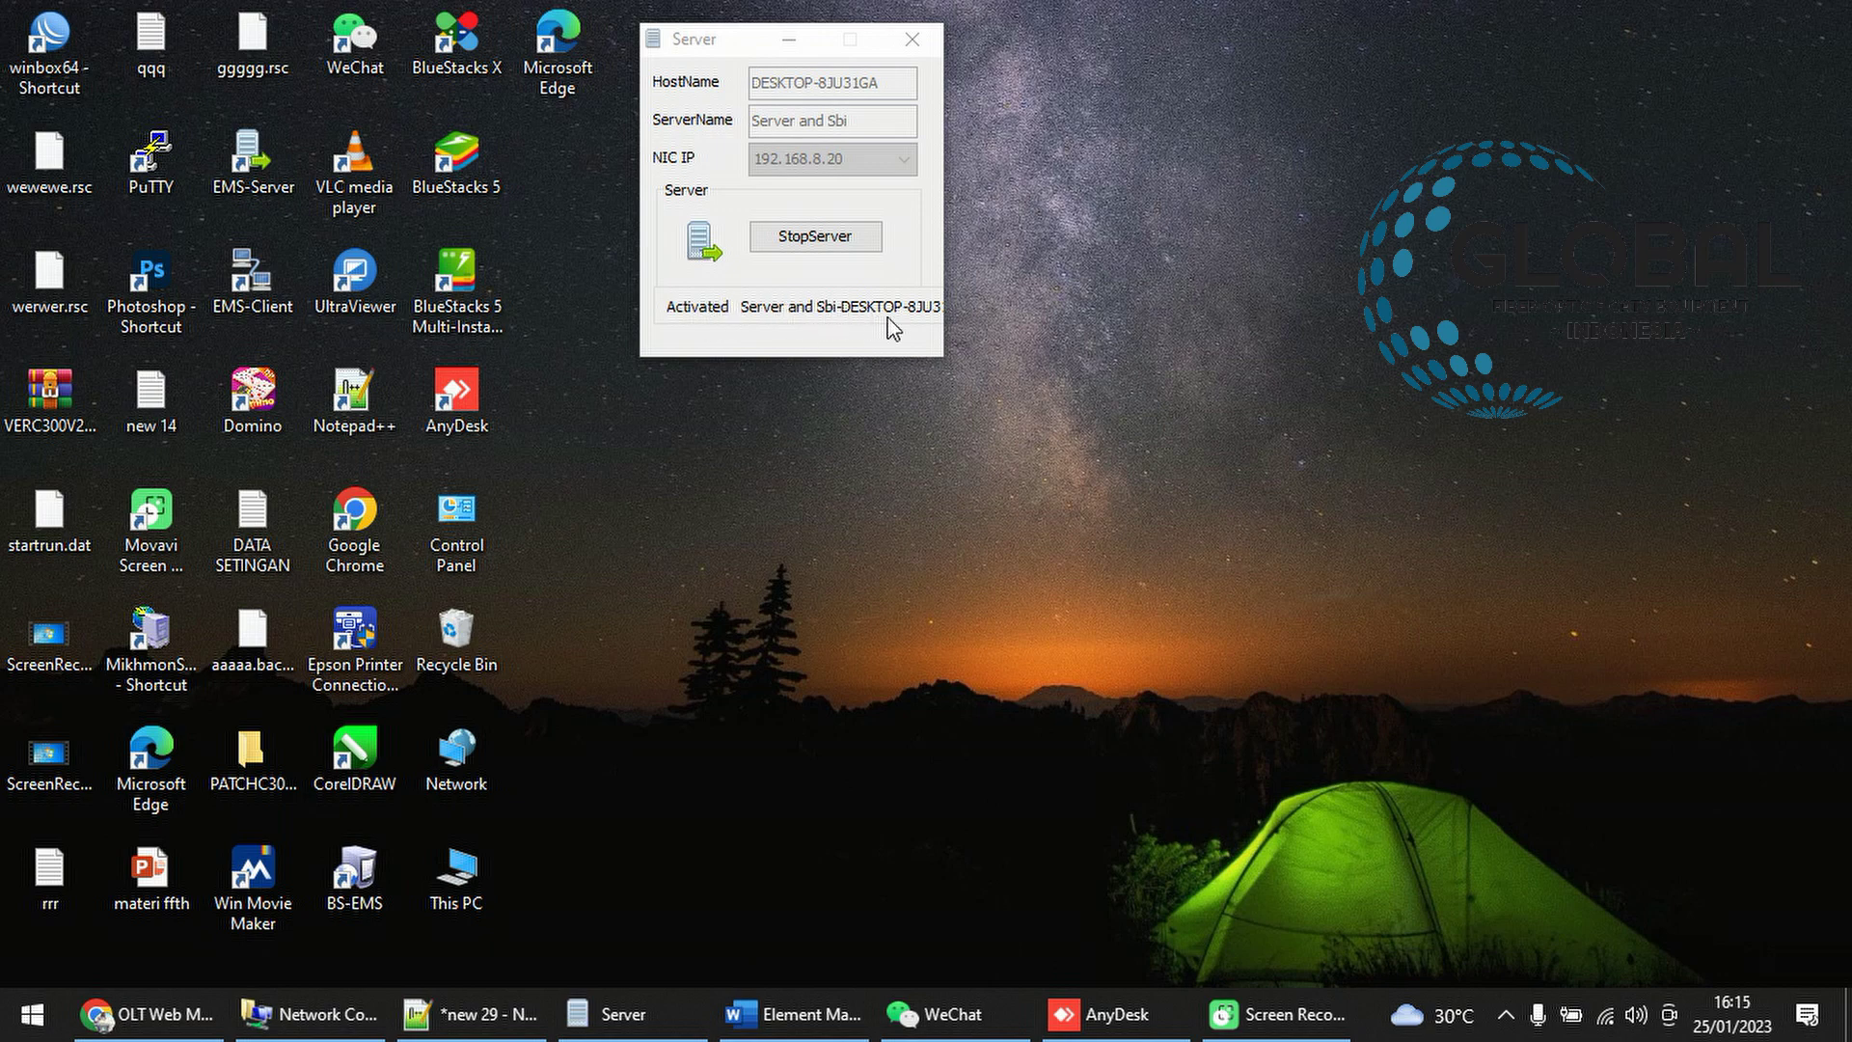
# Launch EMS-Client and log in to server 127.0.0.1 on port 5188
pyautogui.doubleClick(264, 307)
pyautogui.moveTo(853, 383); pyautogui.dragTo(1170, 148)
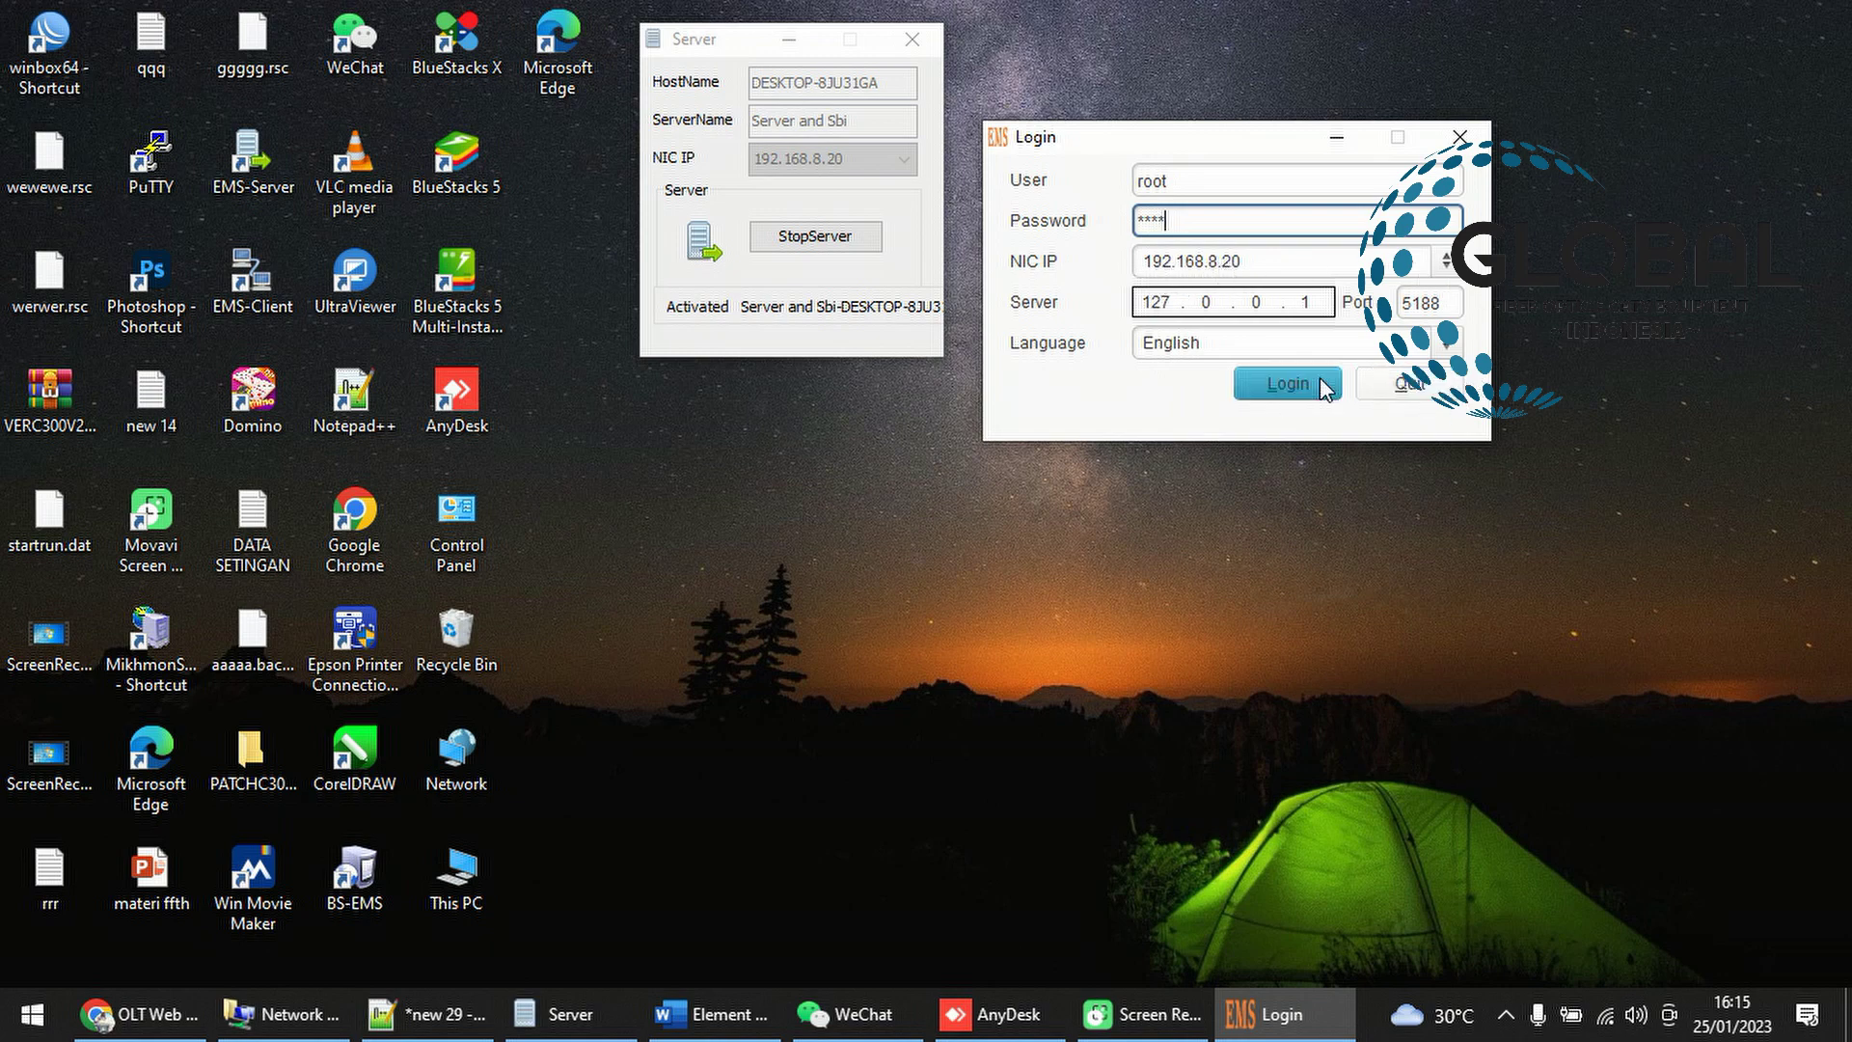
pyautogui.click(1288, 384)
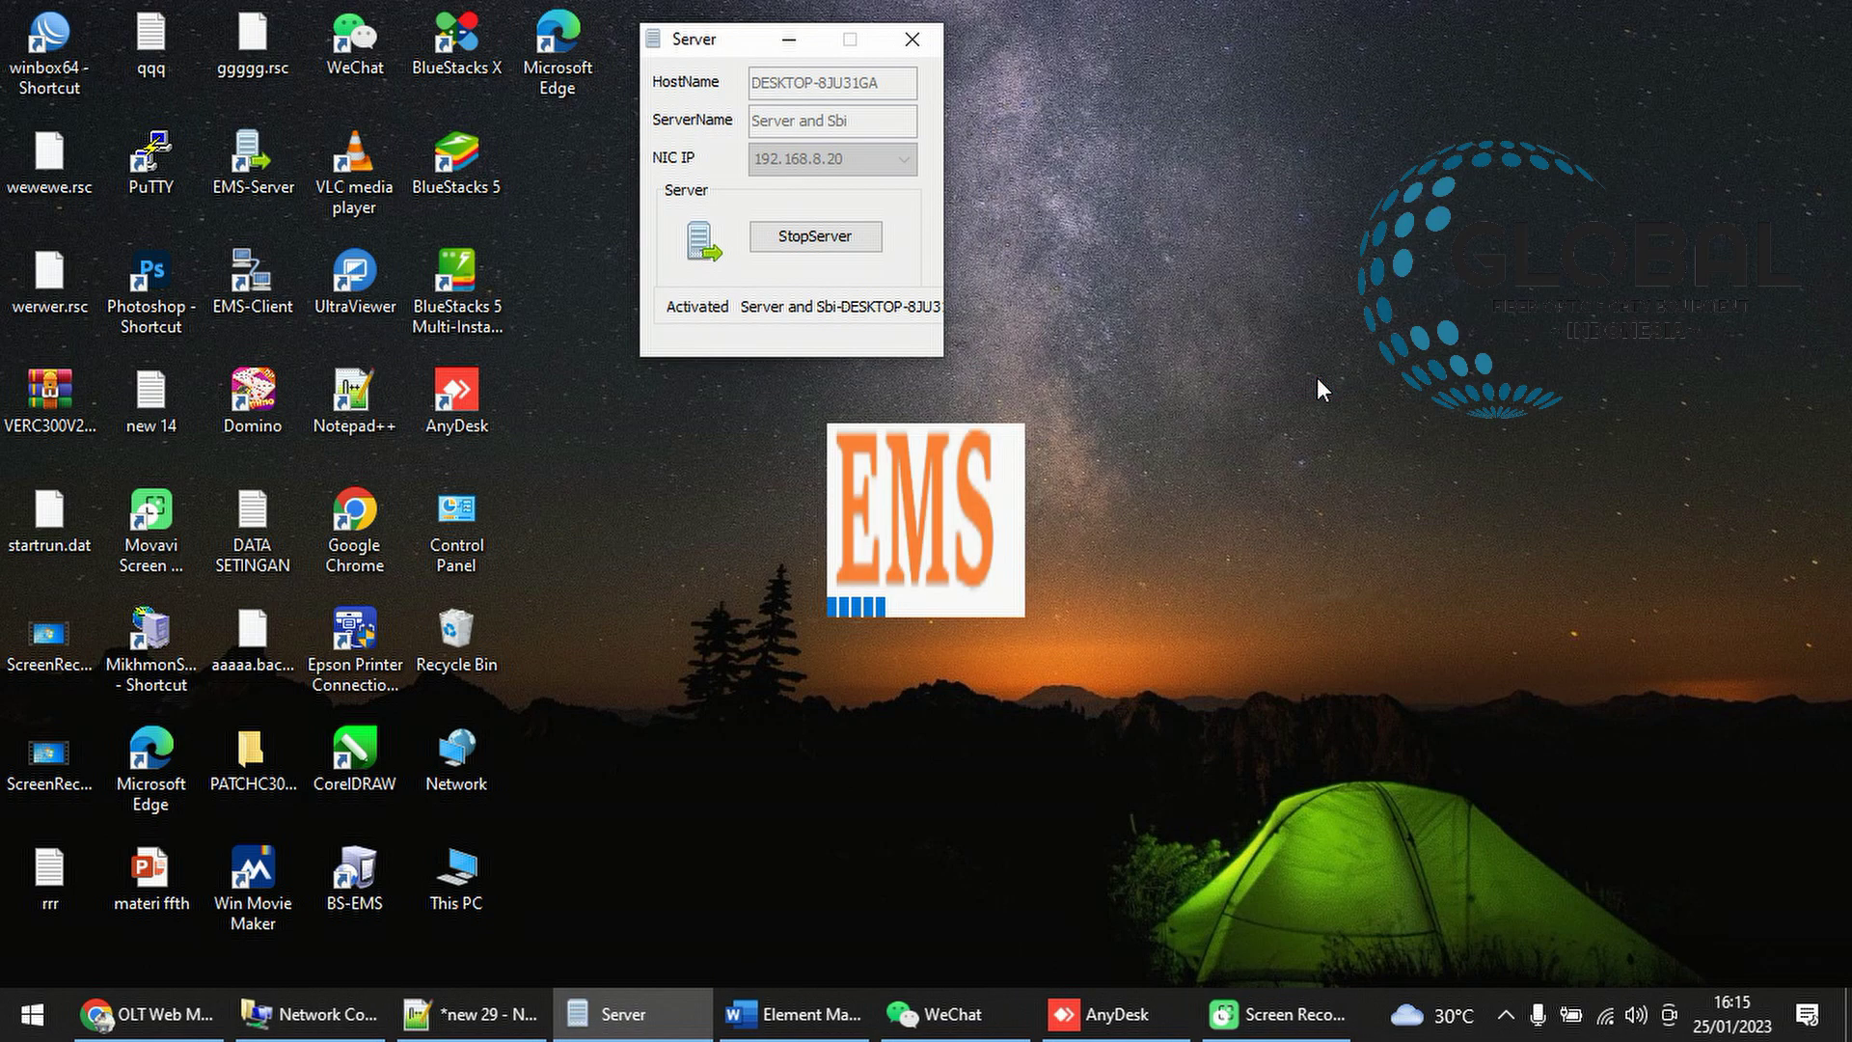
# Check the OLT web page, then return to the EMS System window
pyautogui.click(149, 1012)
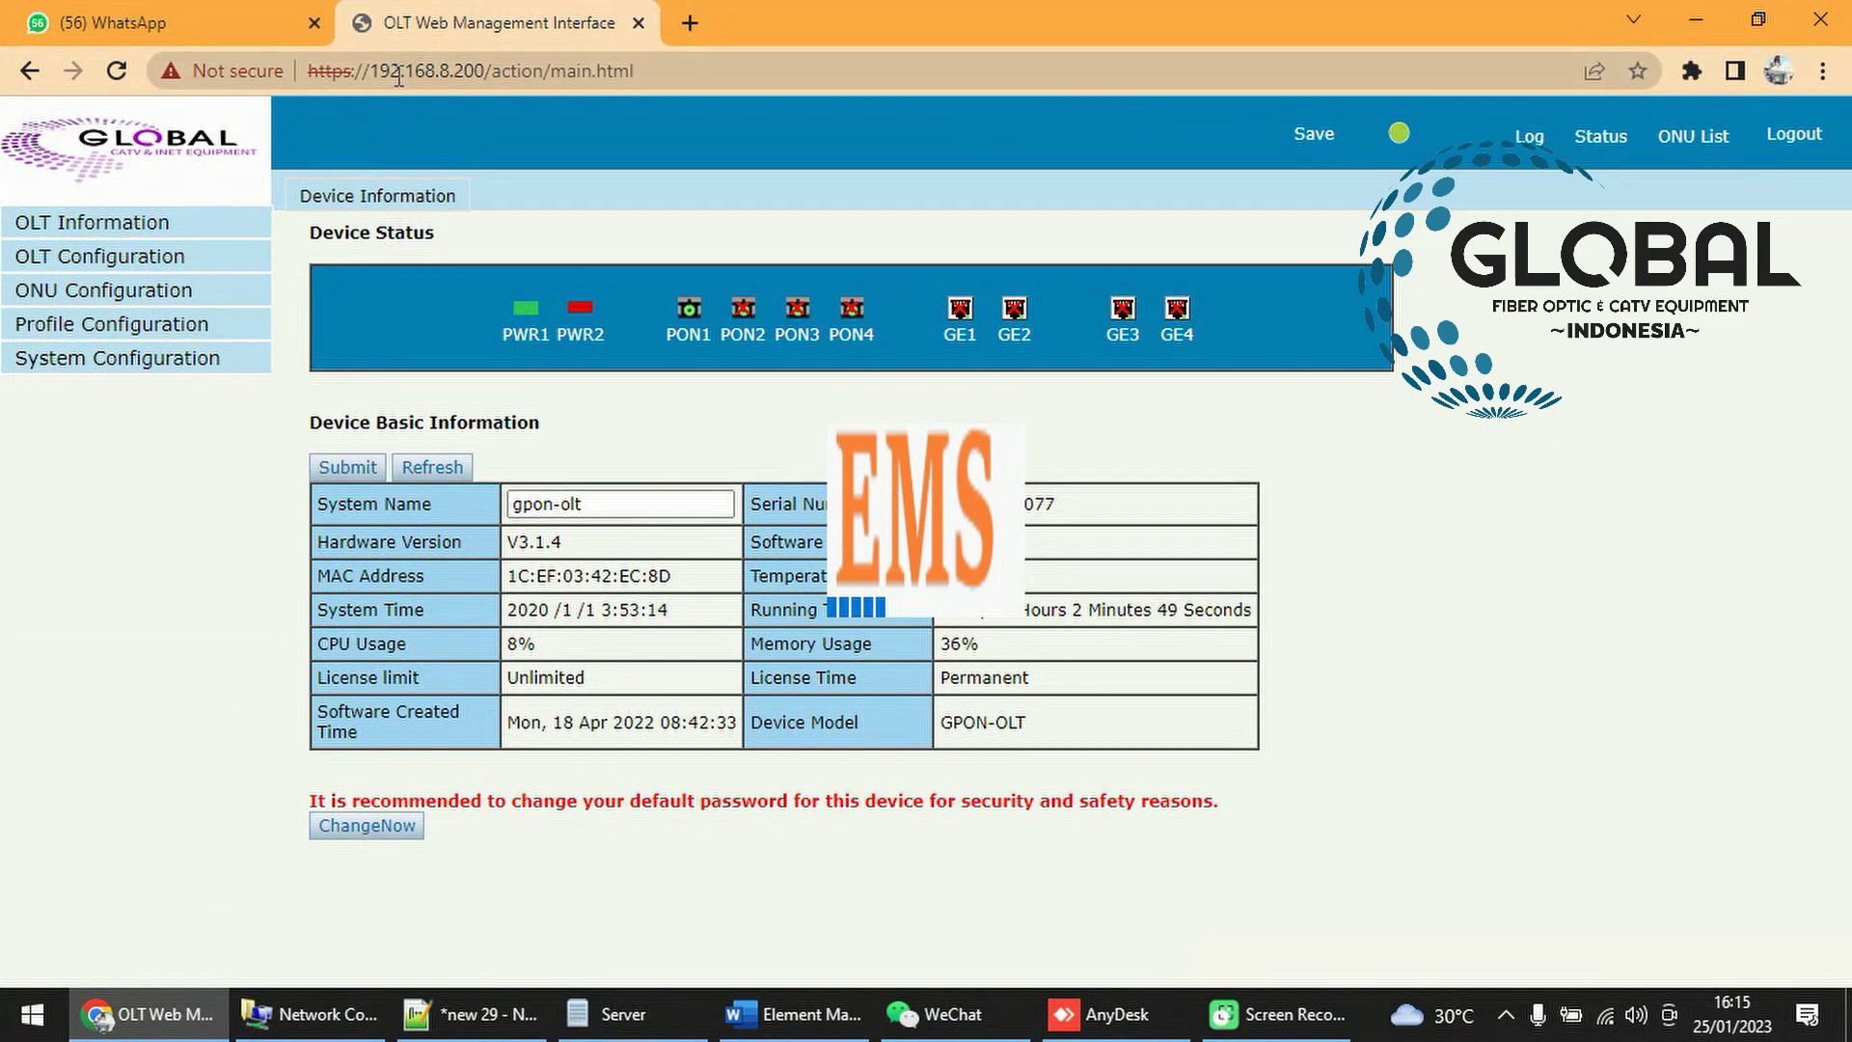
pyautogui.click(399, 75)
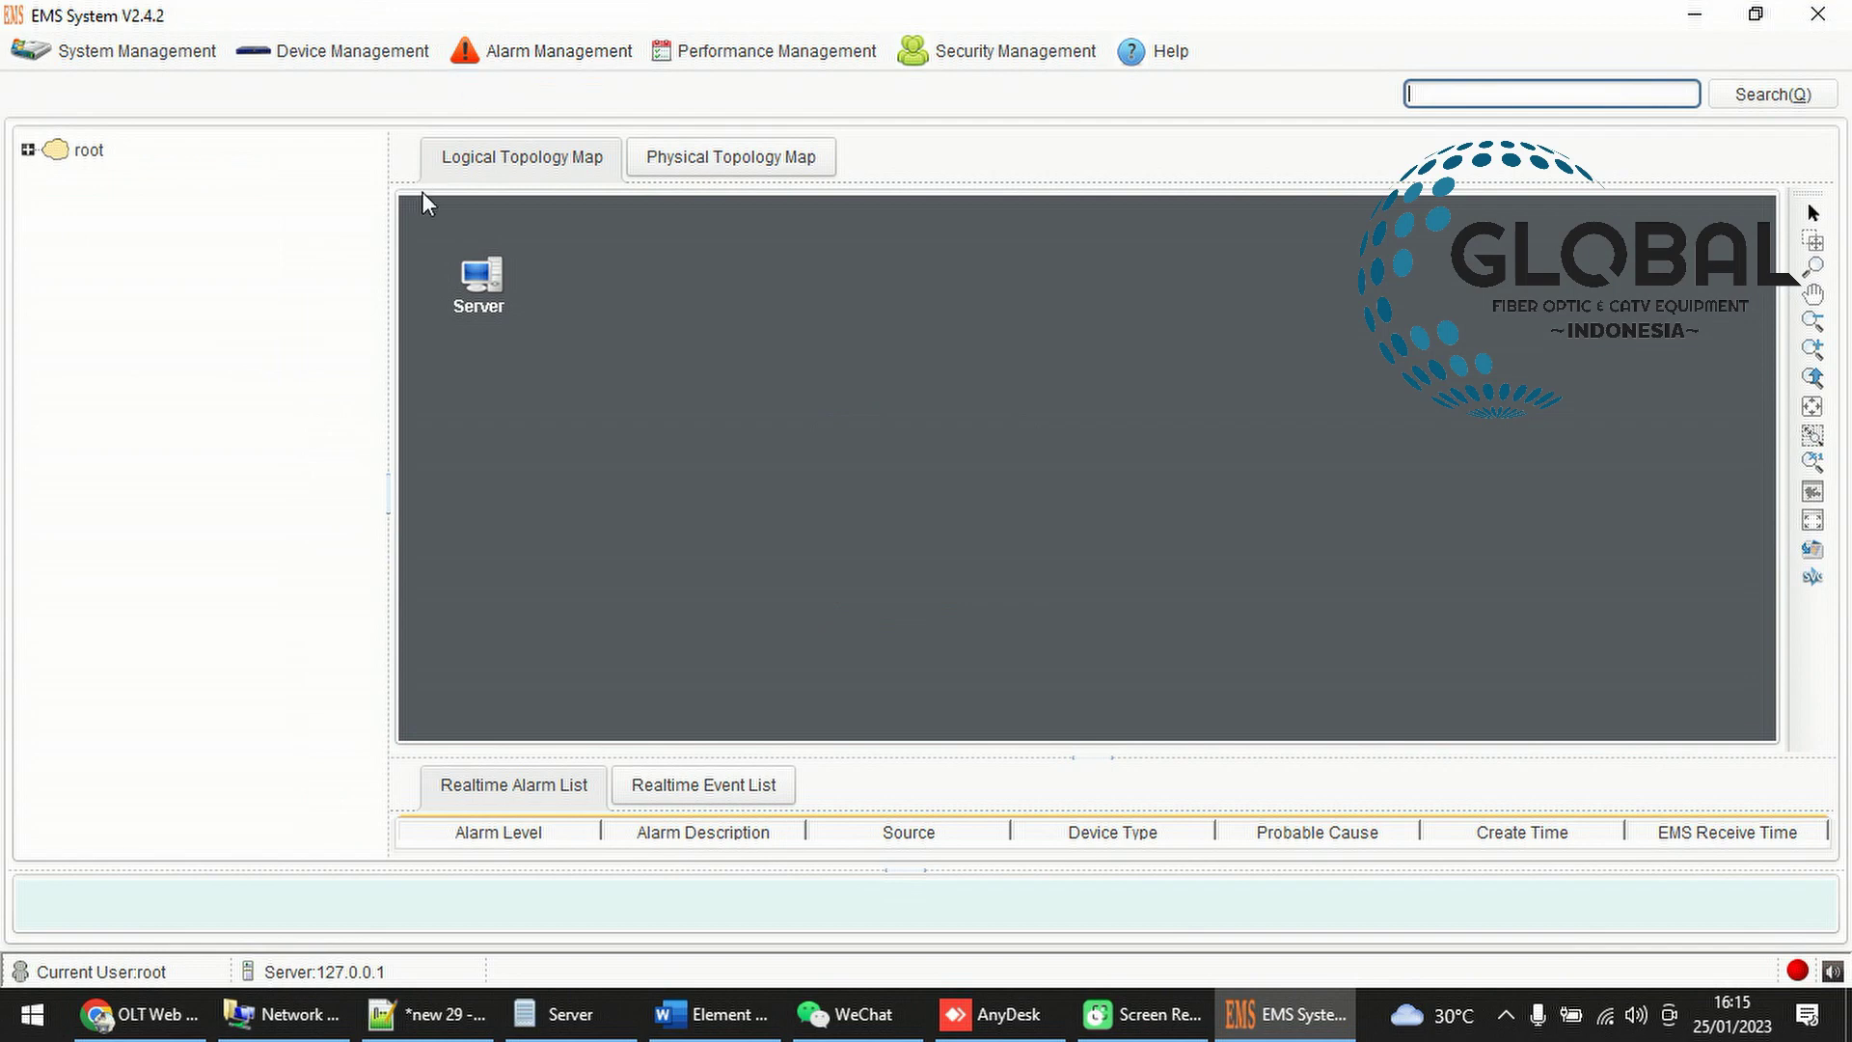
pyautogui.click(147, 1038)
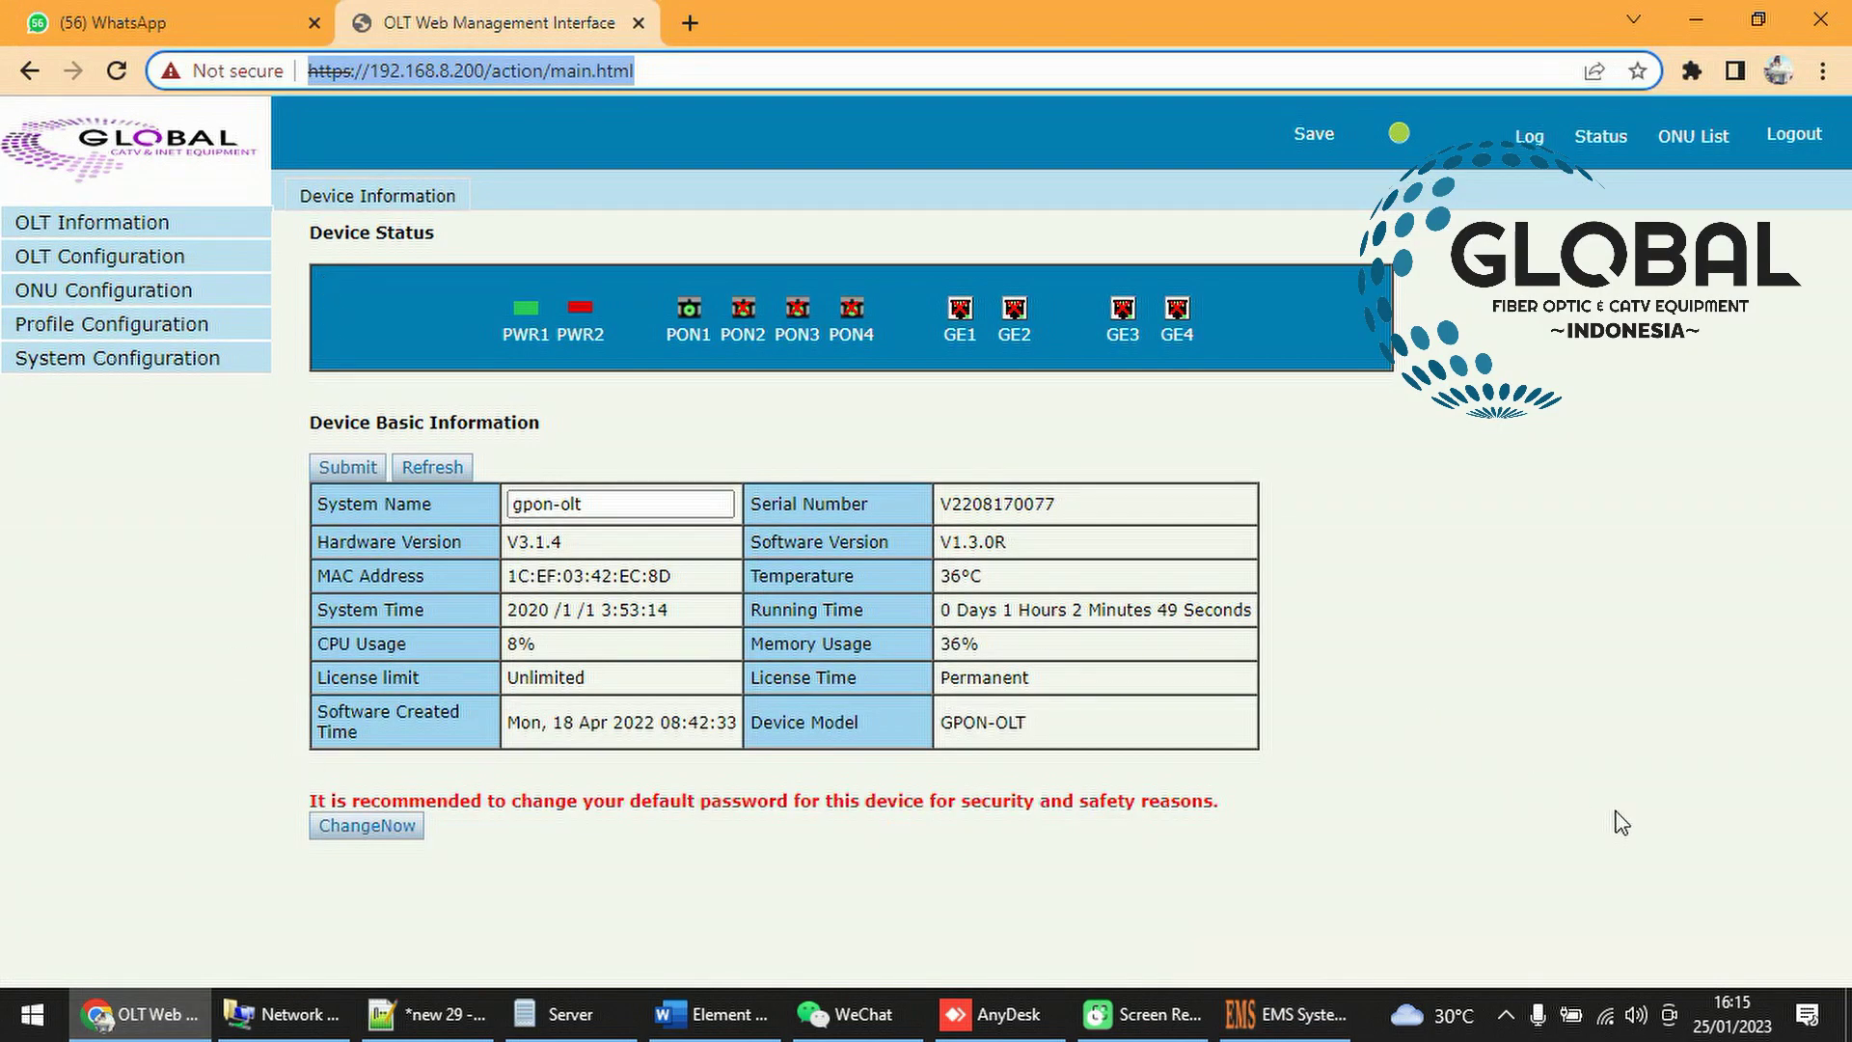
pyautogui.click(1286, 1013)
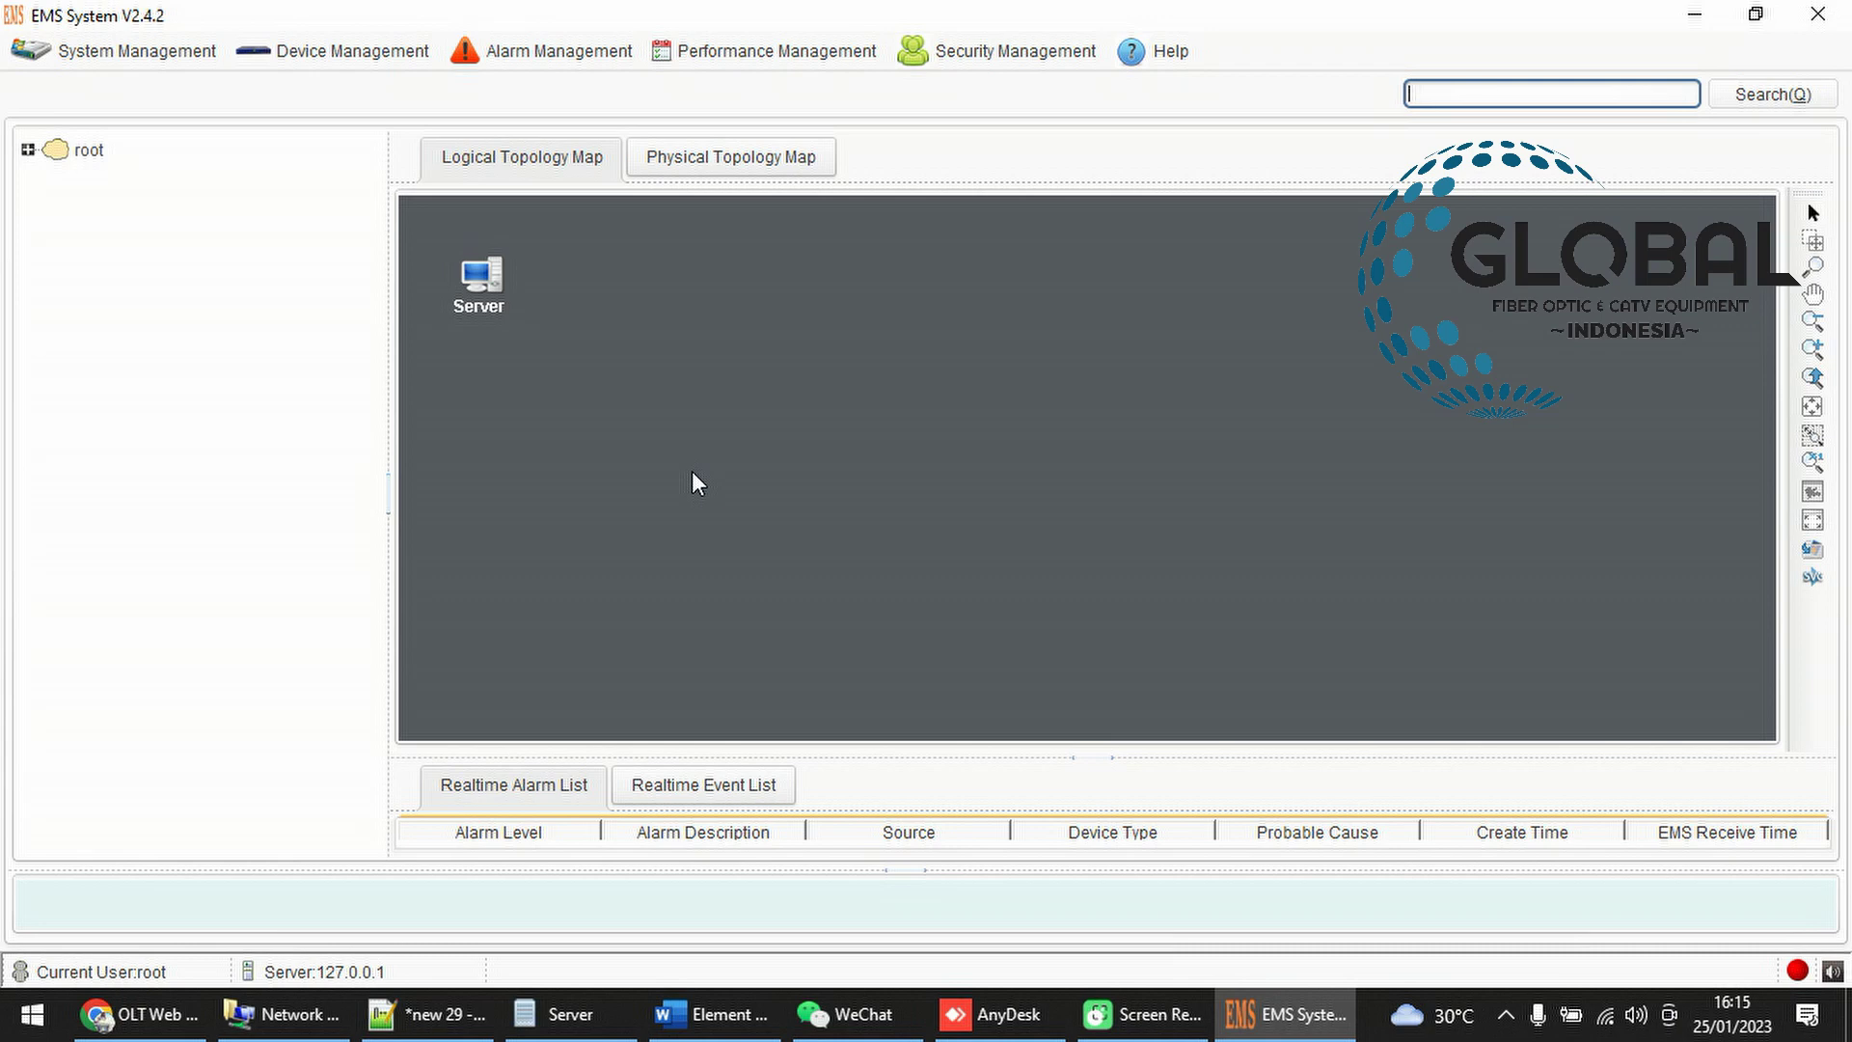
pyautogui.rightClick(590, 351)
pyautogui.moveTo(632, 395)
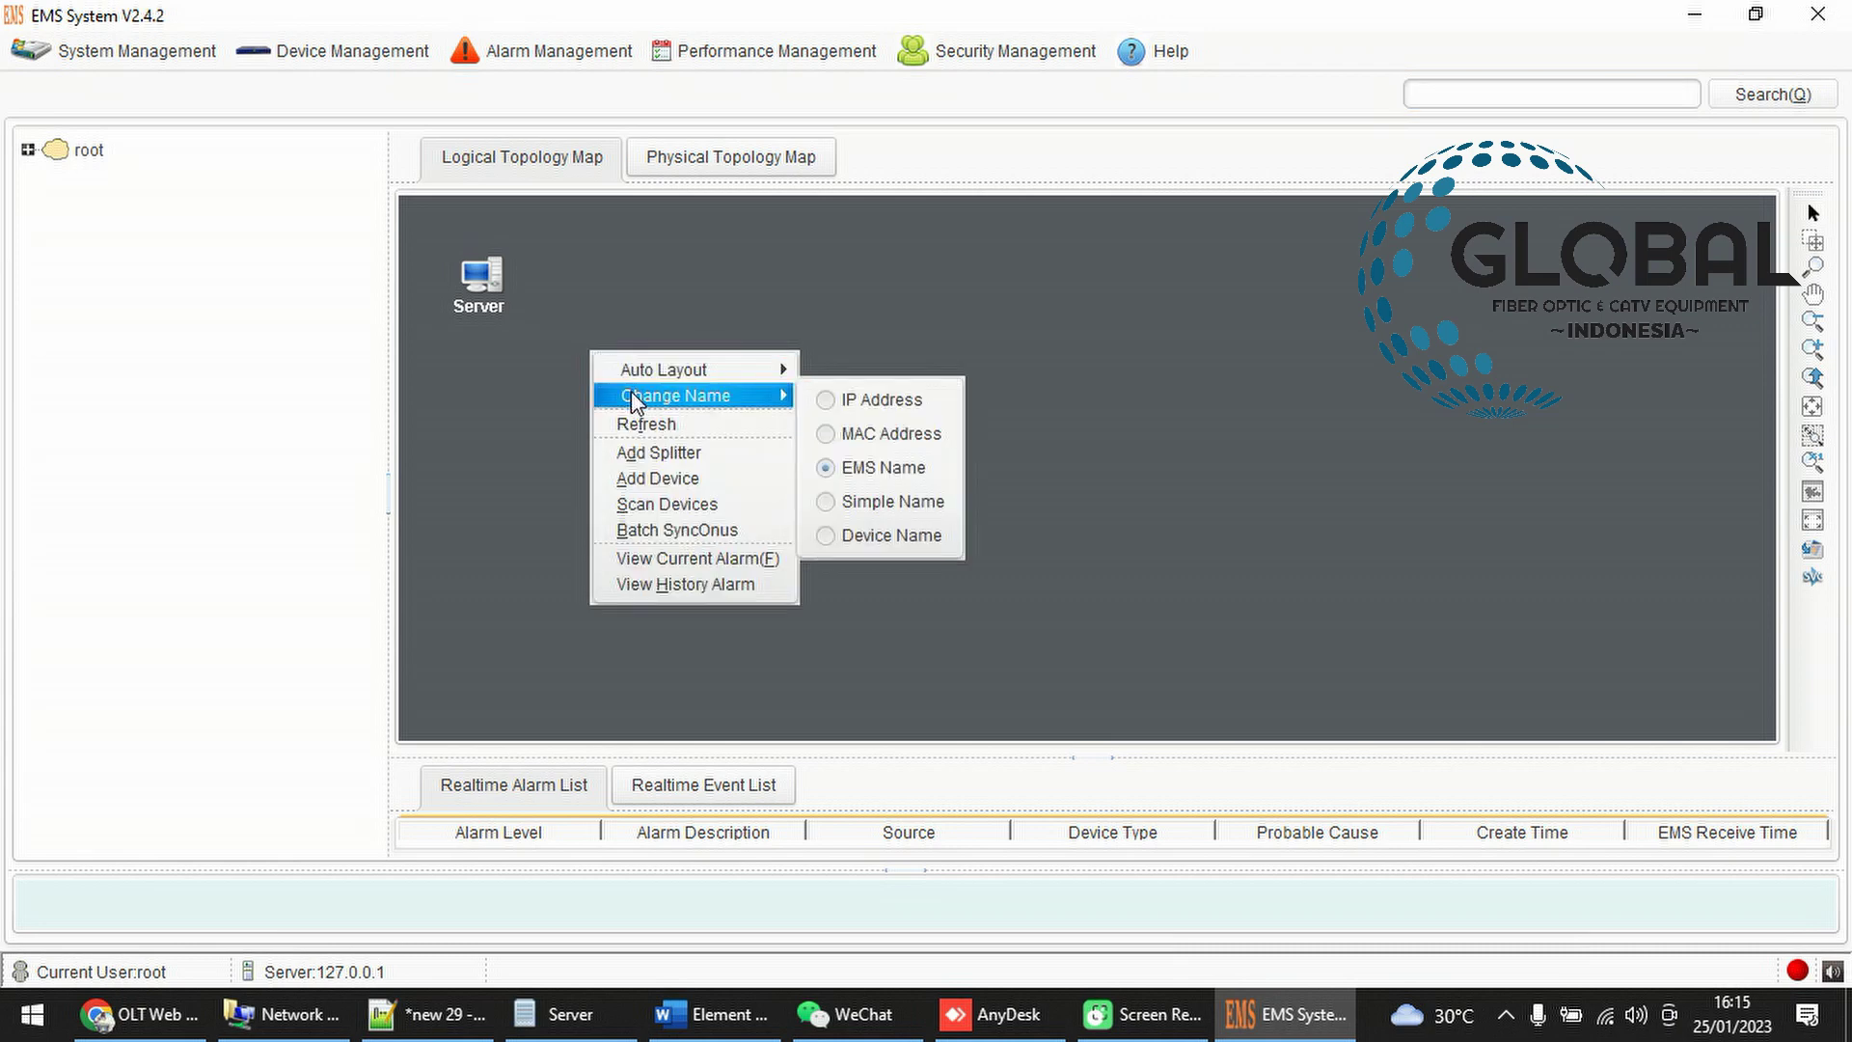
pyautogui.click(651, 479)
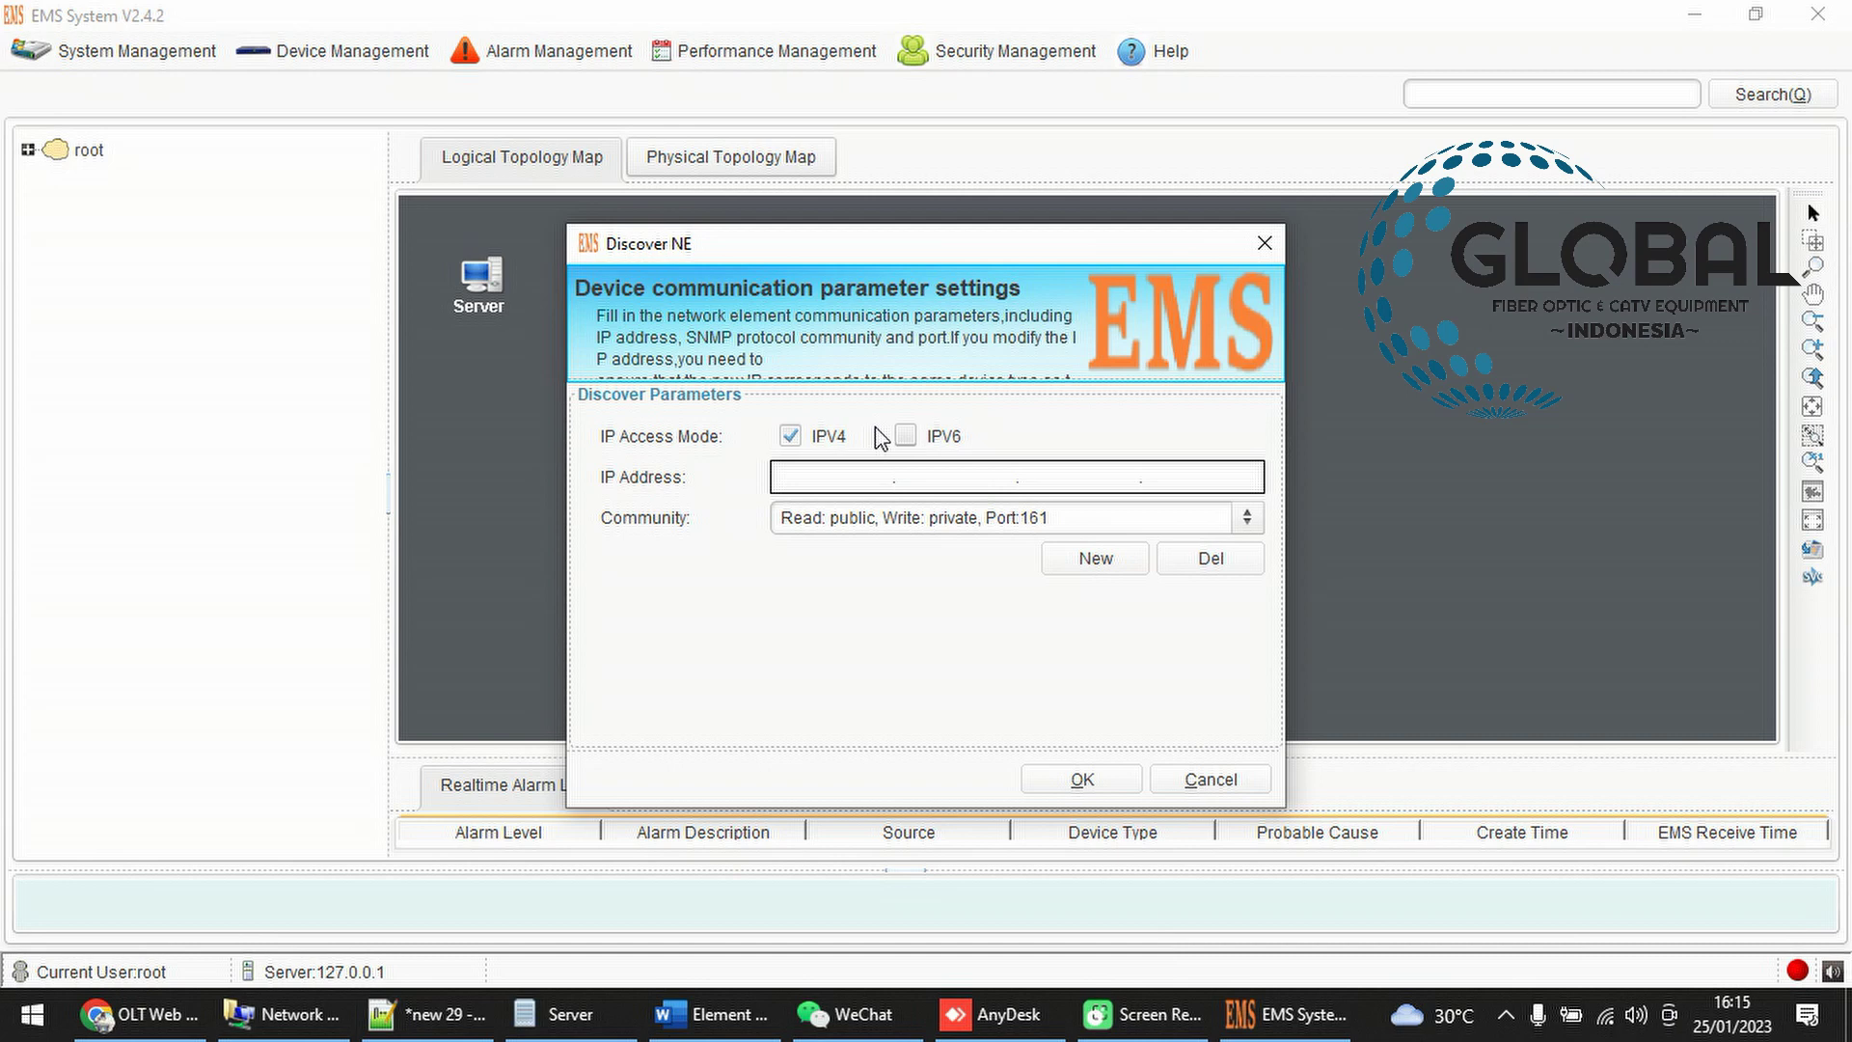
pyautogui.click(814, 518)
pyautogui.click(820, 472)
pyautogui.write('1')
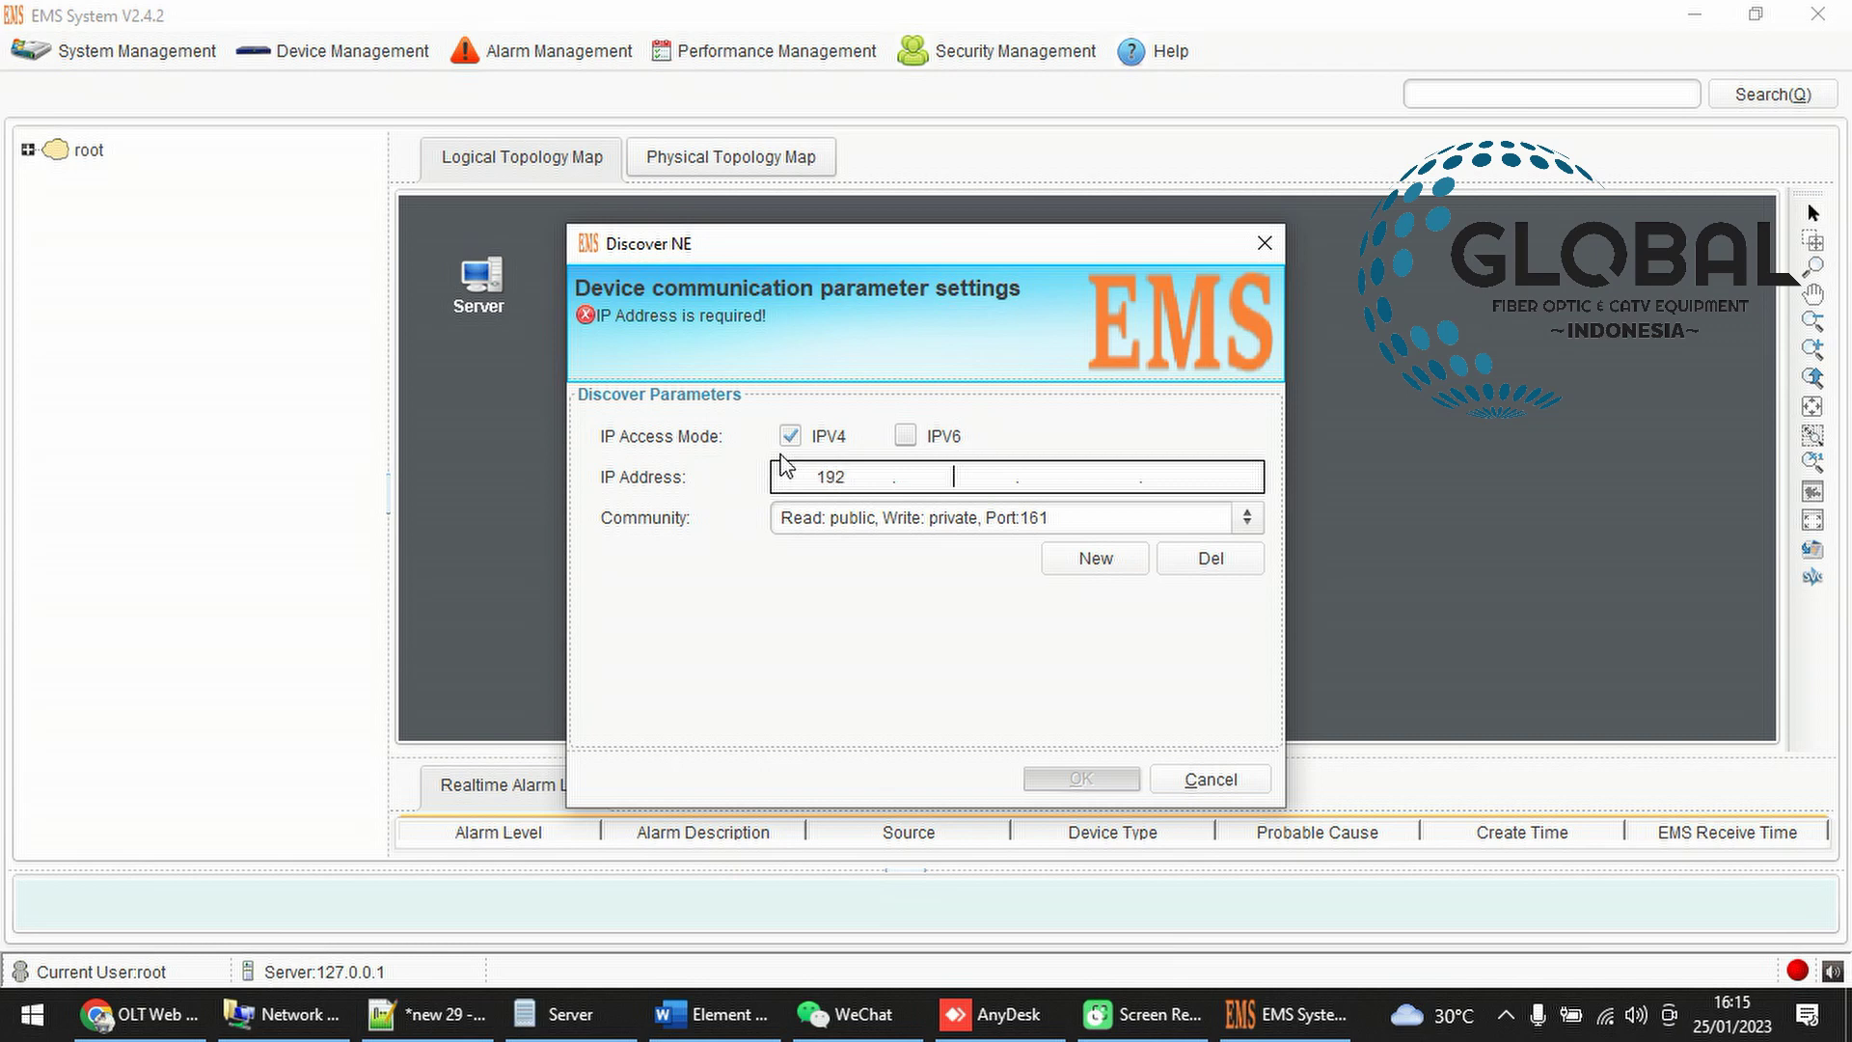
pyautogui.write('92.168.8.200')
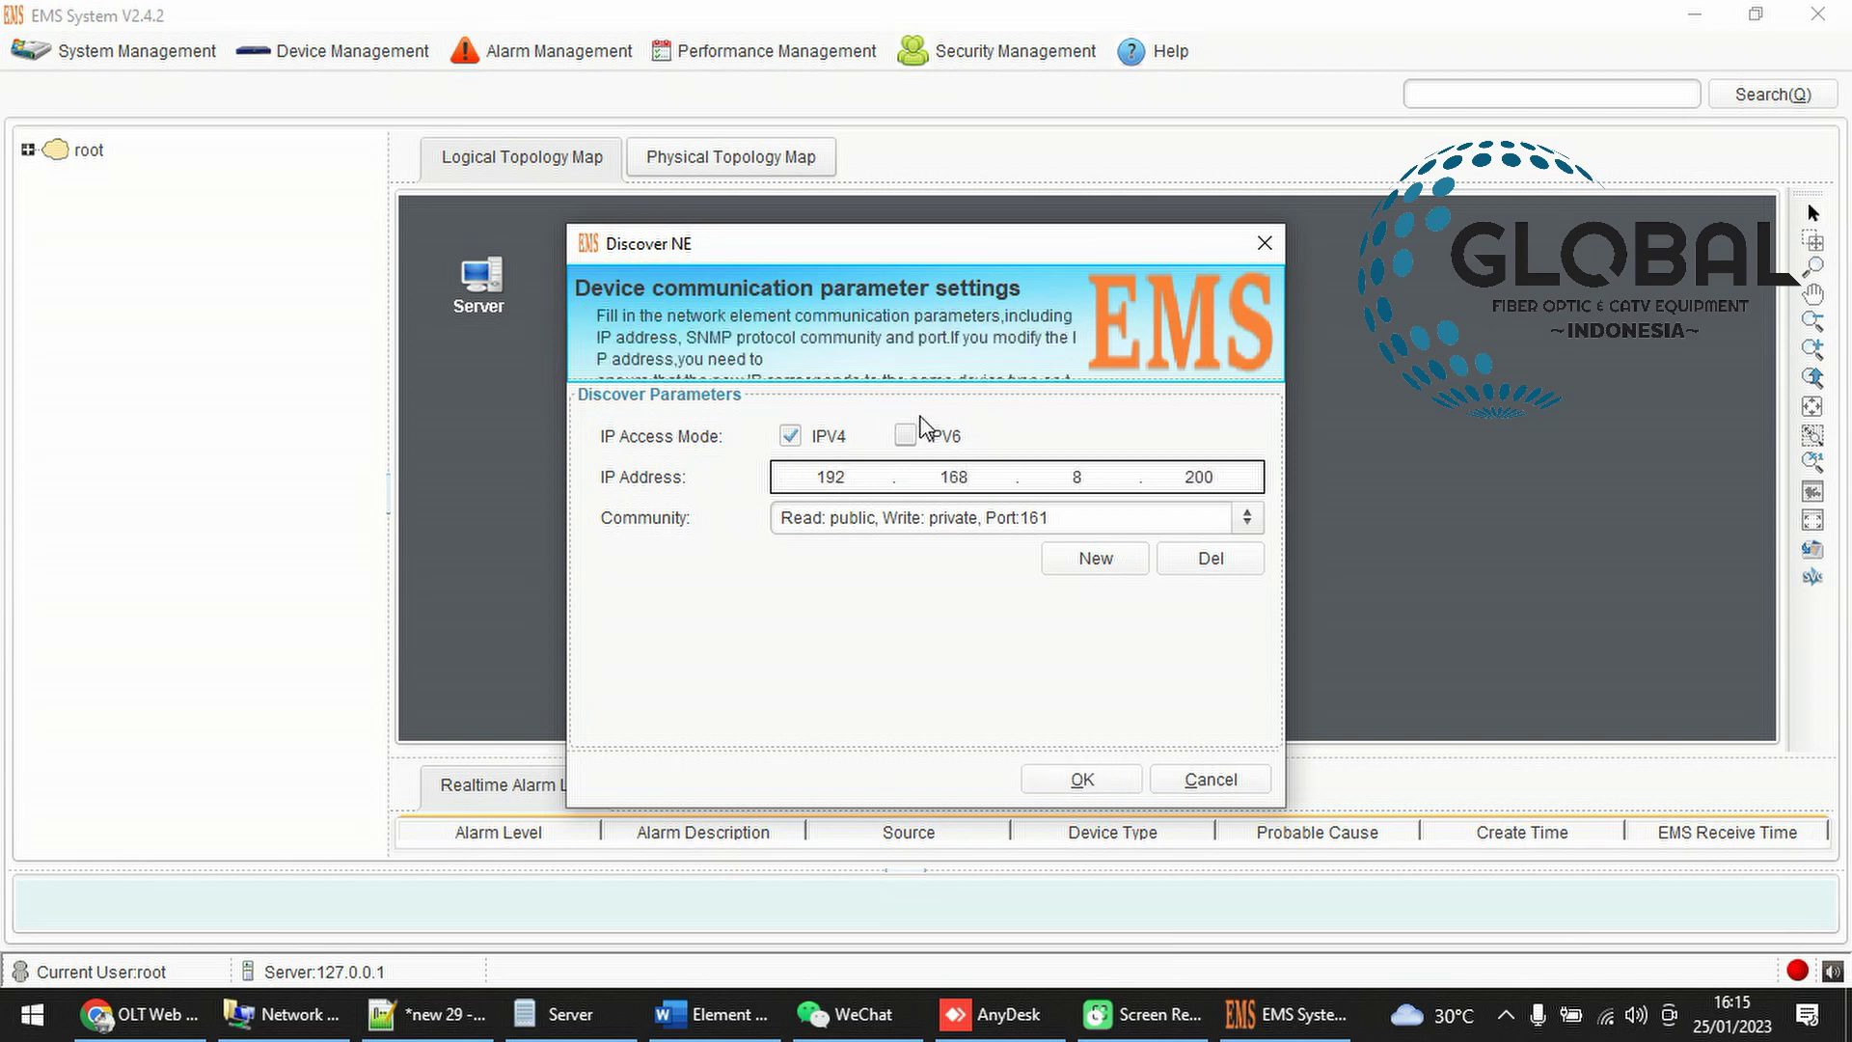
pyautogui.click(1112, 519)
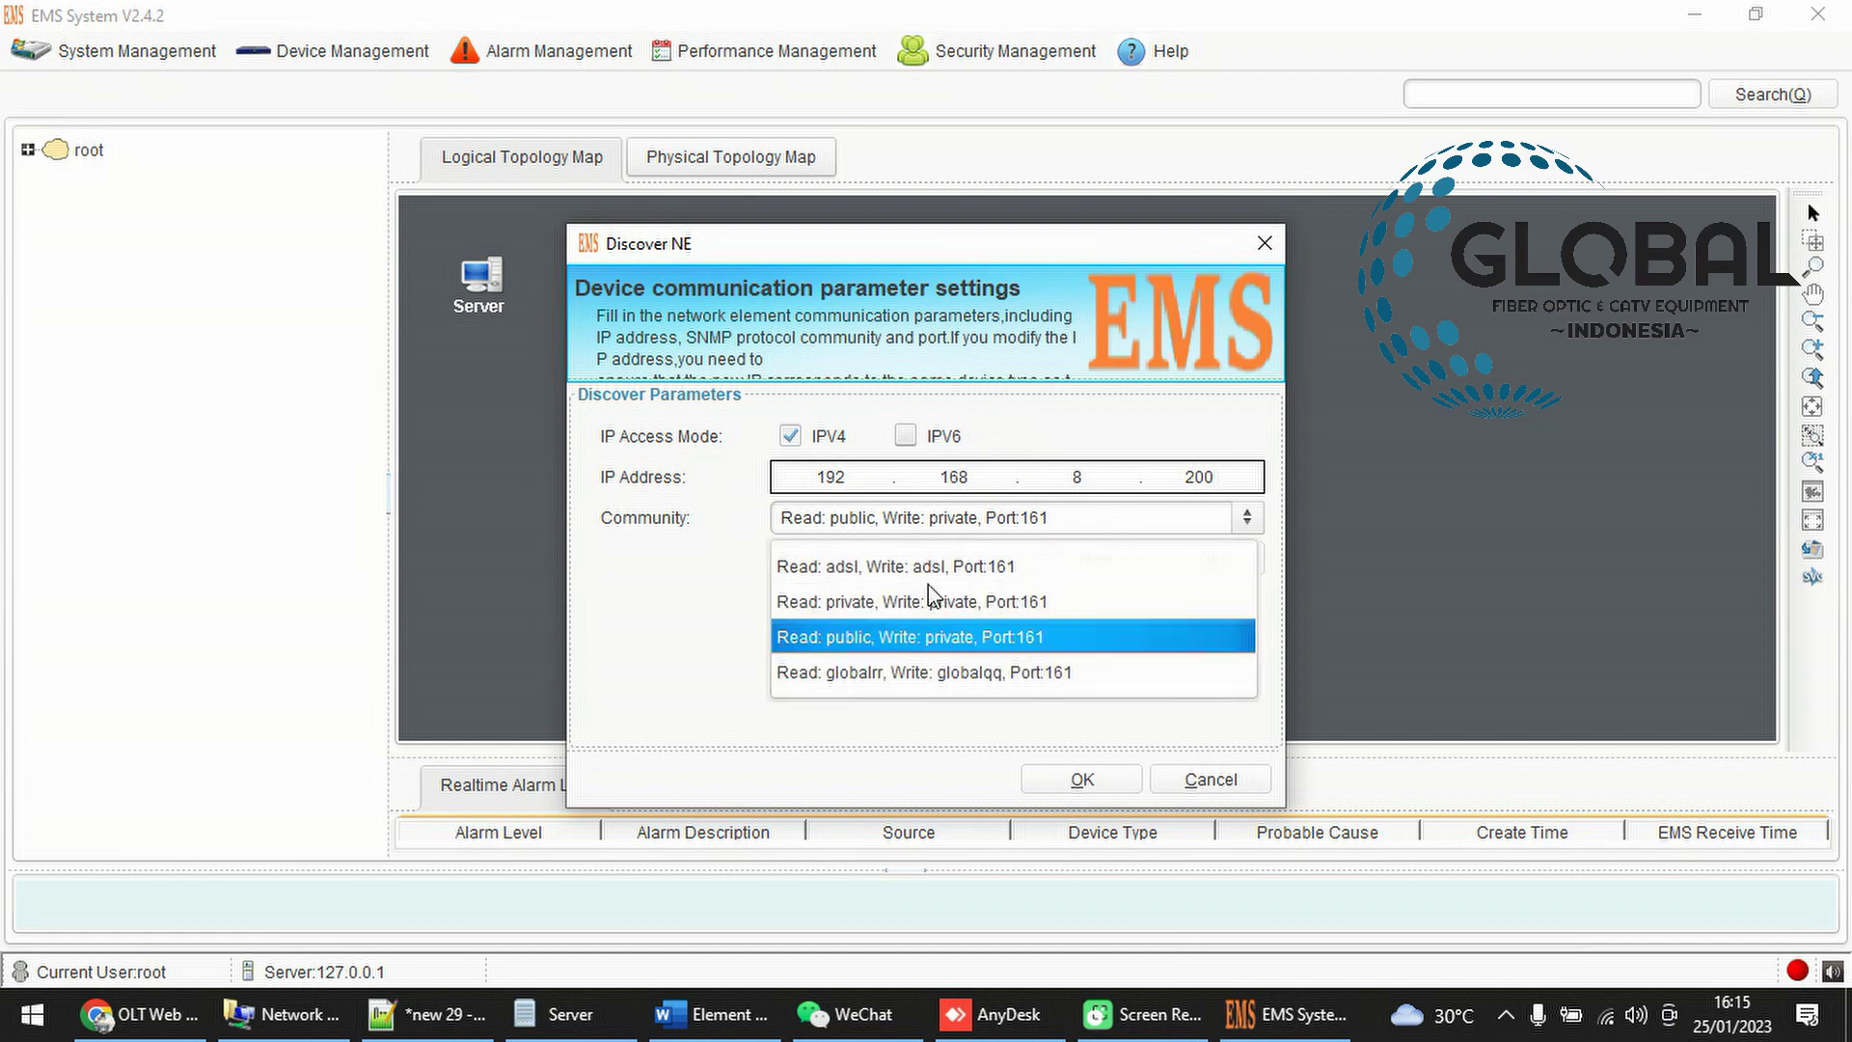
pyautogui.click(883, 645)
# Check the OLT's SNMP table shows public Read-Only and private Read-Write, then return to EMS
pyautogui.click(140, 1013)
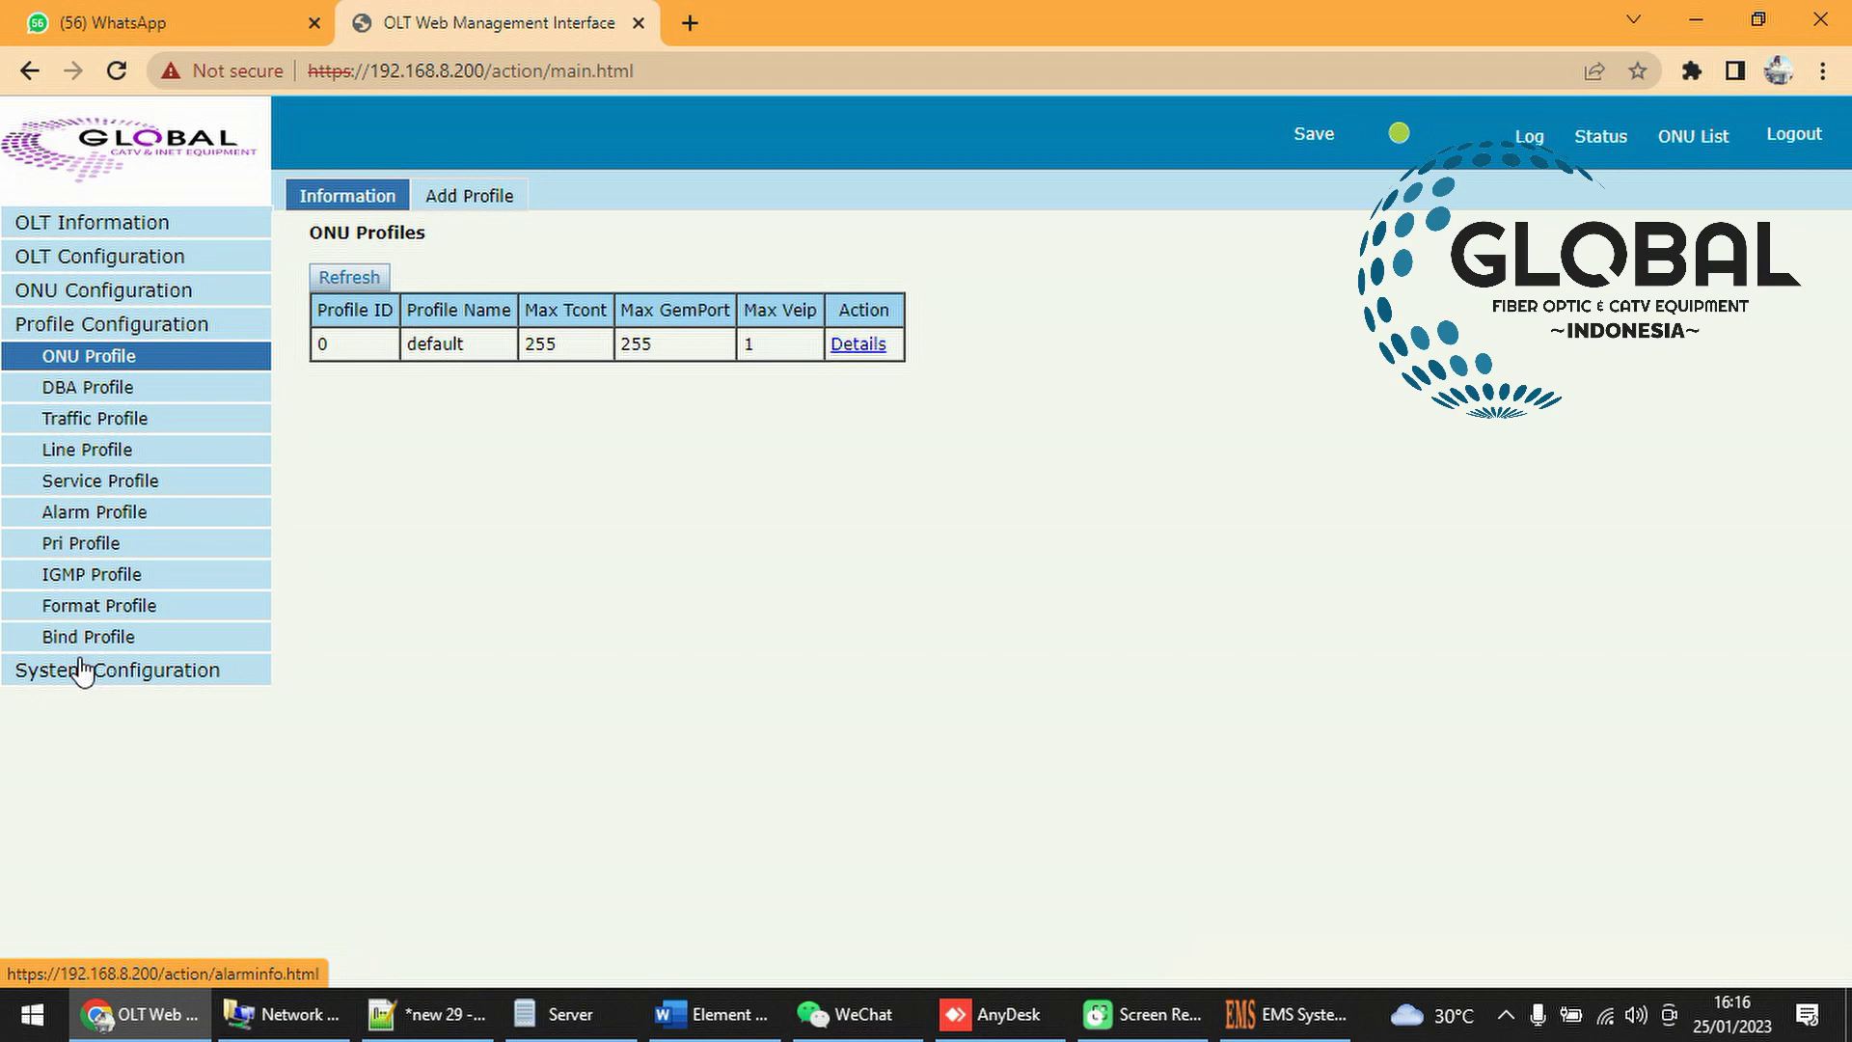
pyautogui.click(82, 669)
pyautogui.click(86, 487)
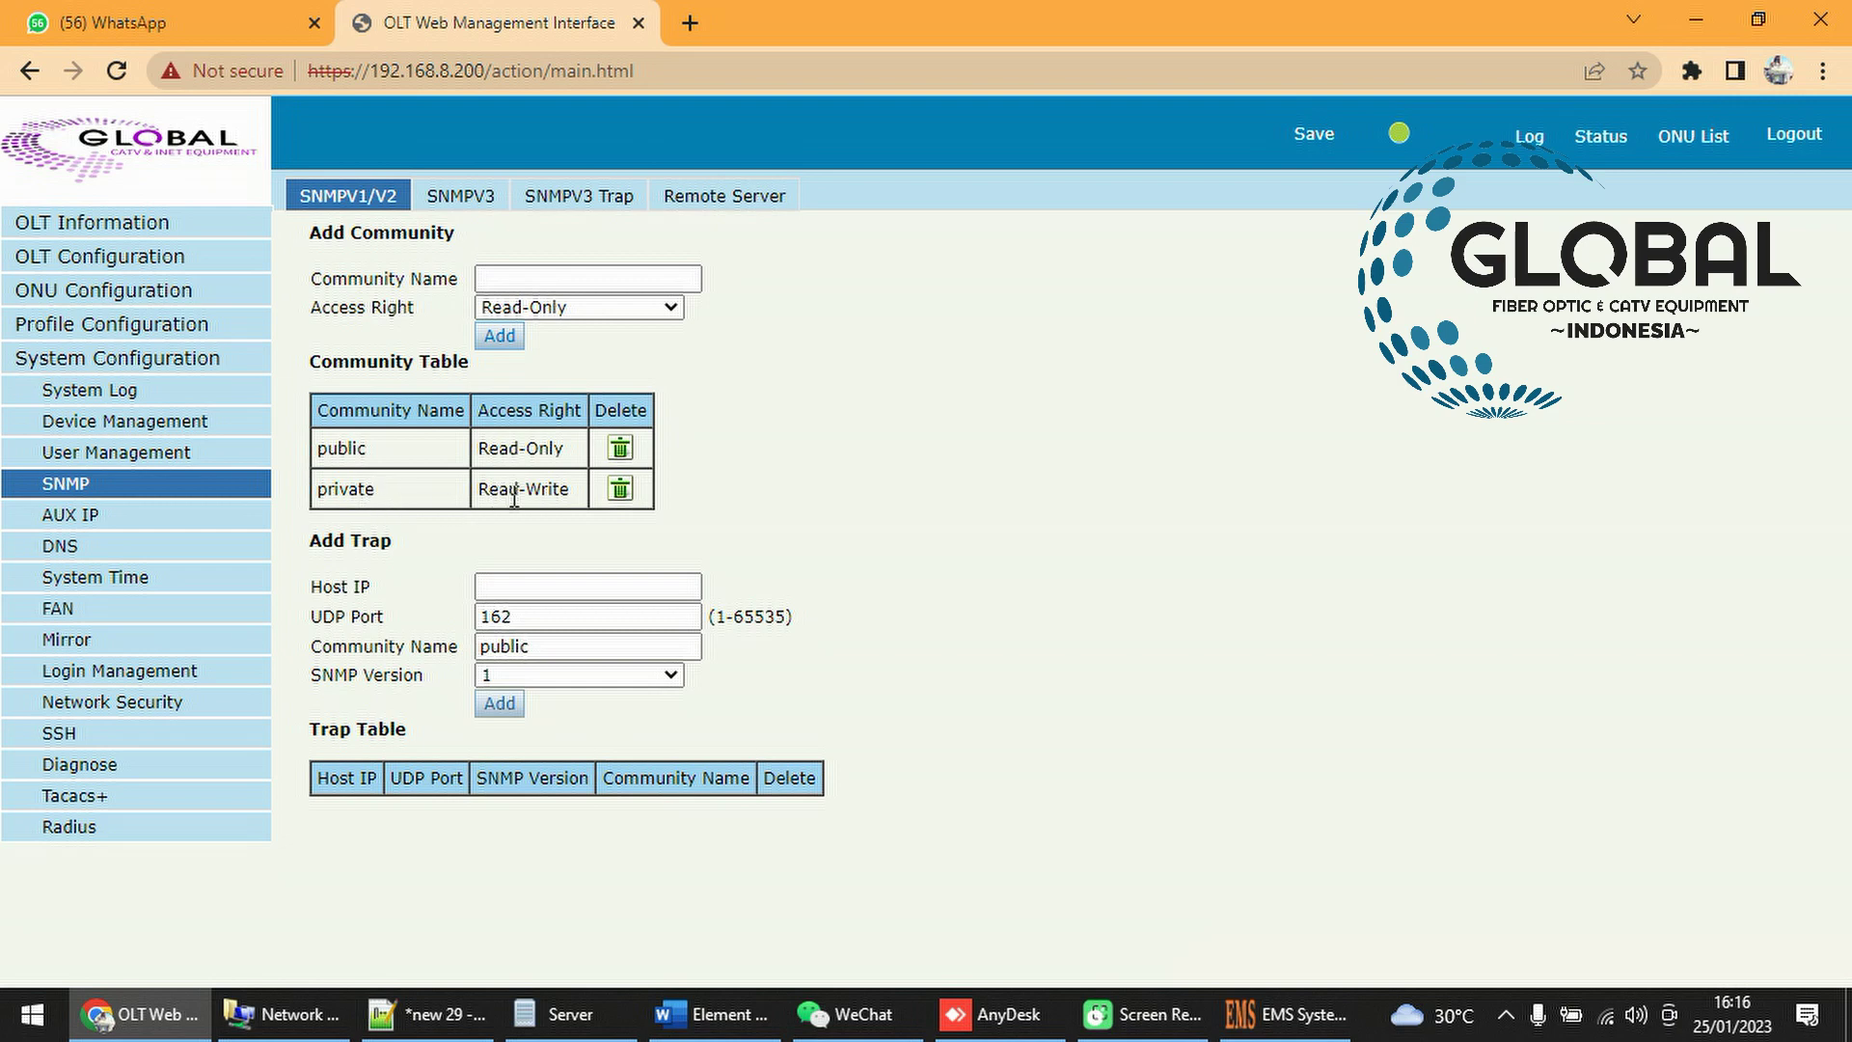
pyautogui.click(1278, 1014)
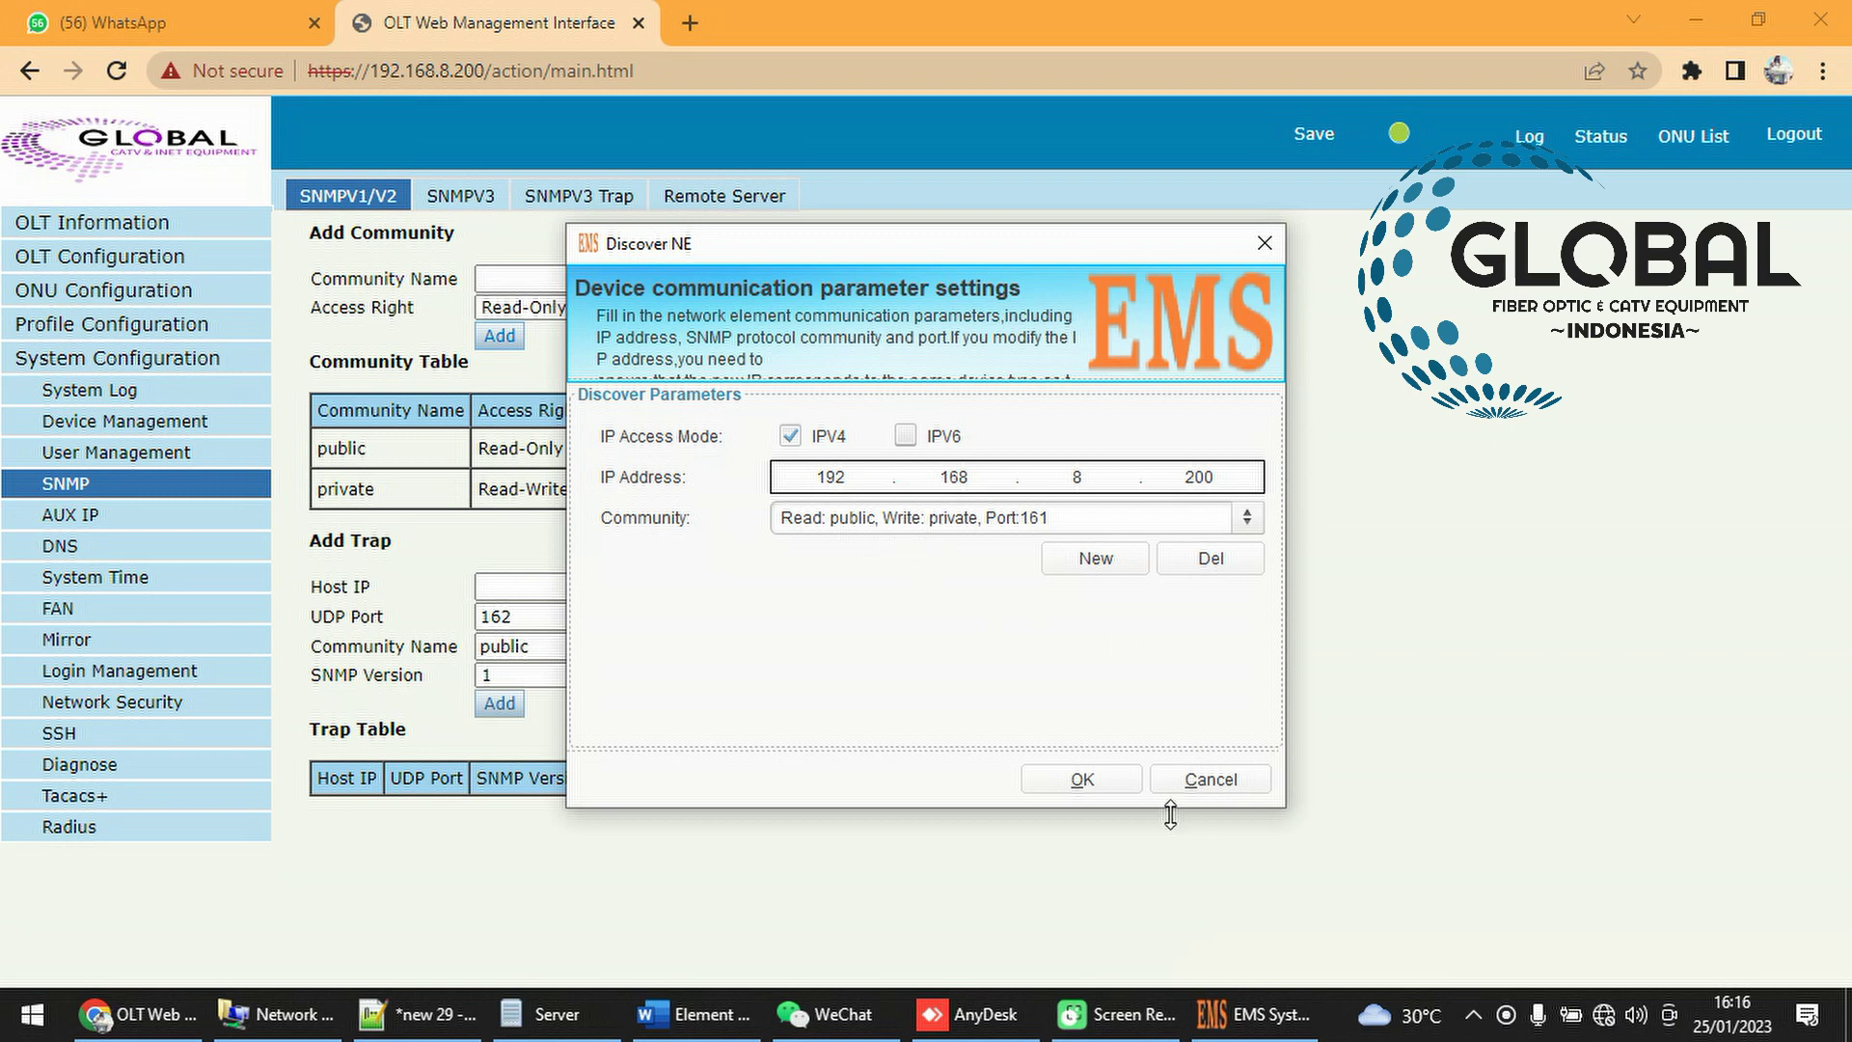
# Run Discover NE for 192.168.8.200, get the ping/IP-conflict error, and return to the OLT page
pyautogui.click(1082, 779)
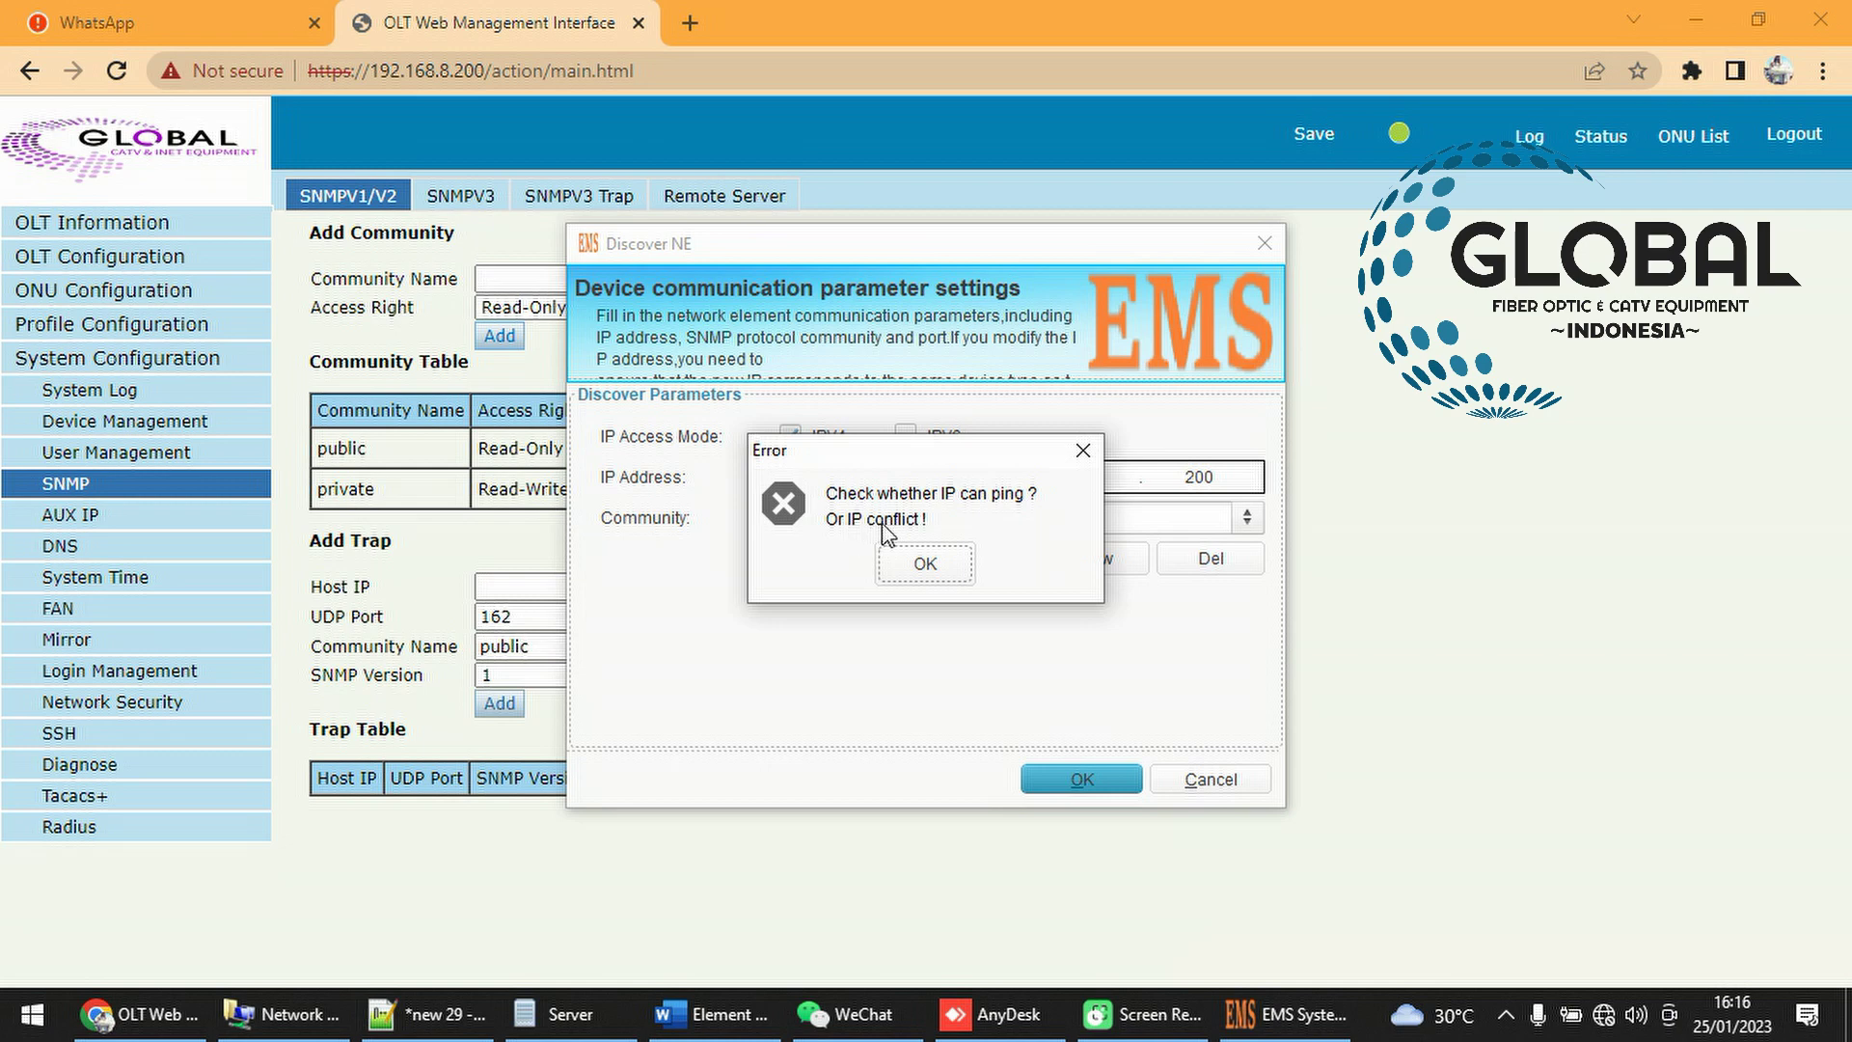
pyautogui.click(409, 861)
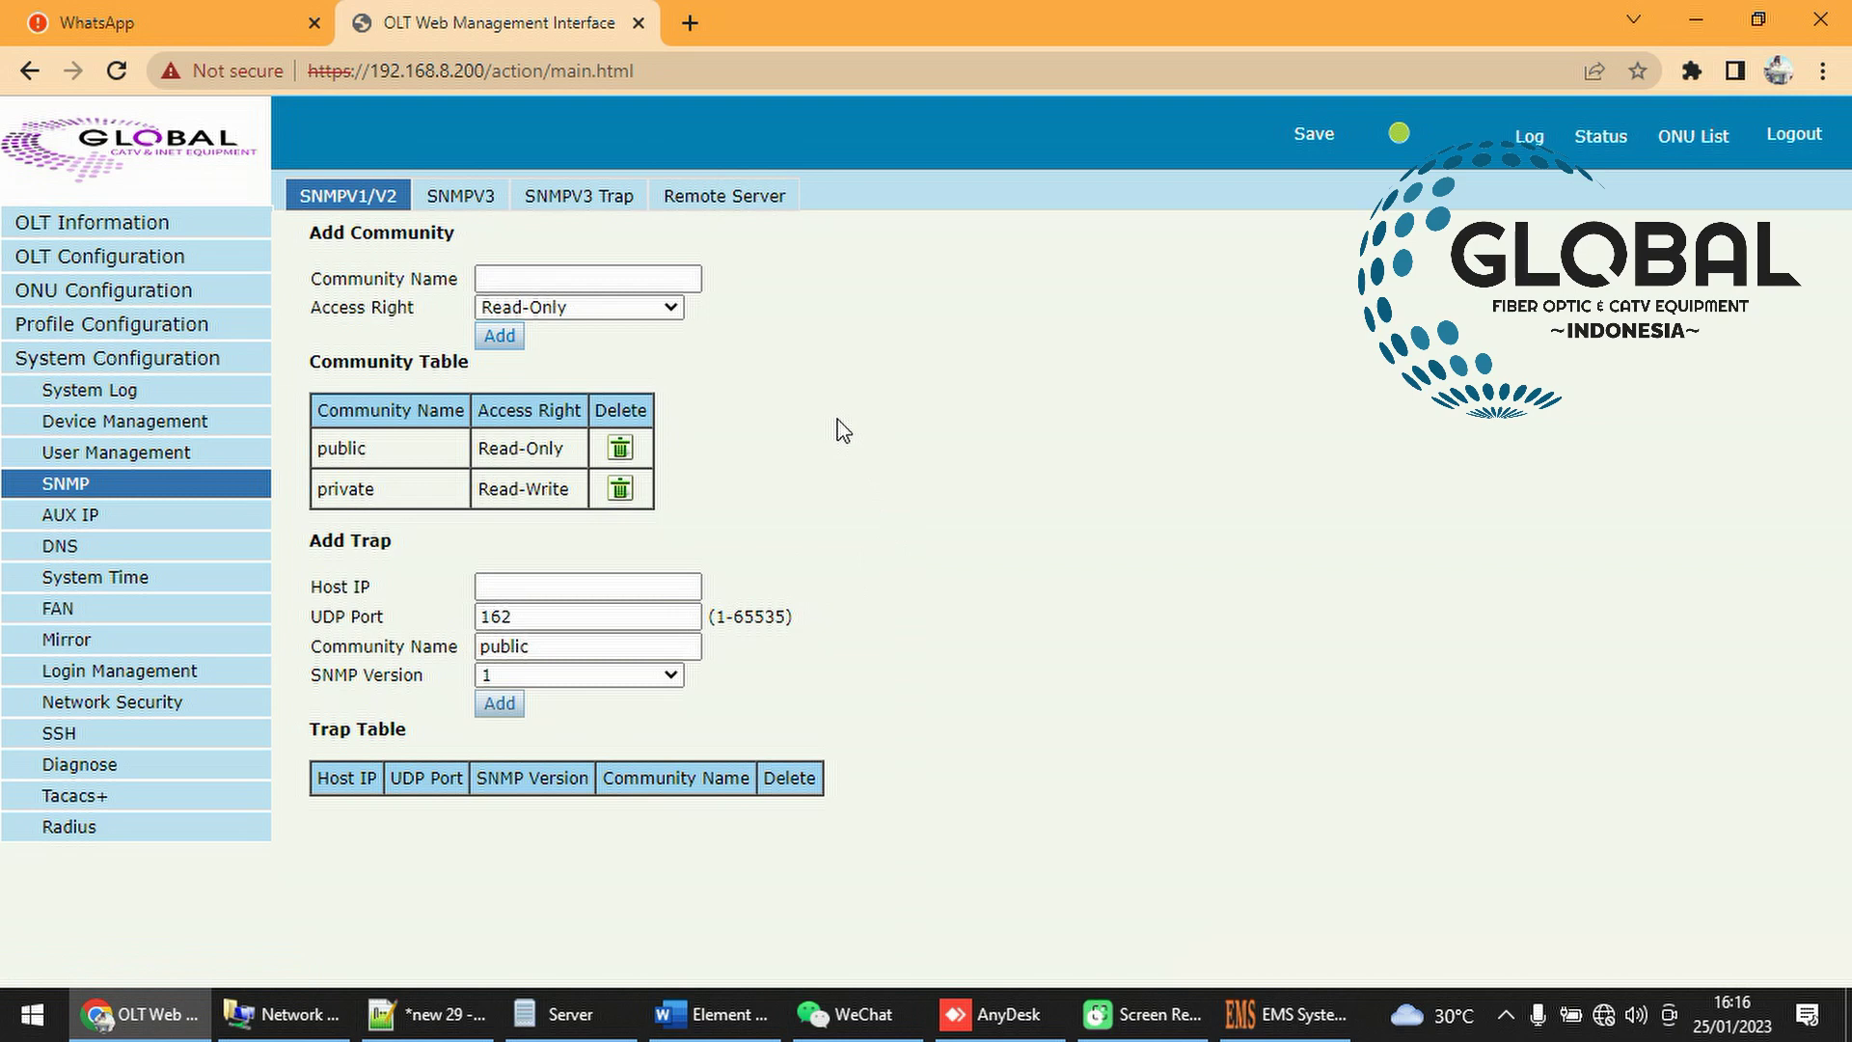
# Open the OLT Login Access List and locate the SNMP Deny rules
pyautogui.click(158, 678)
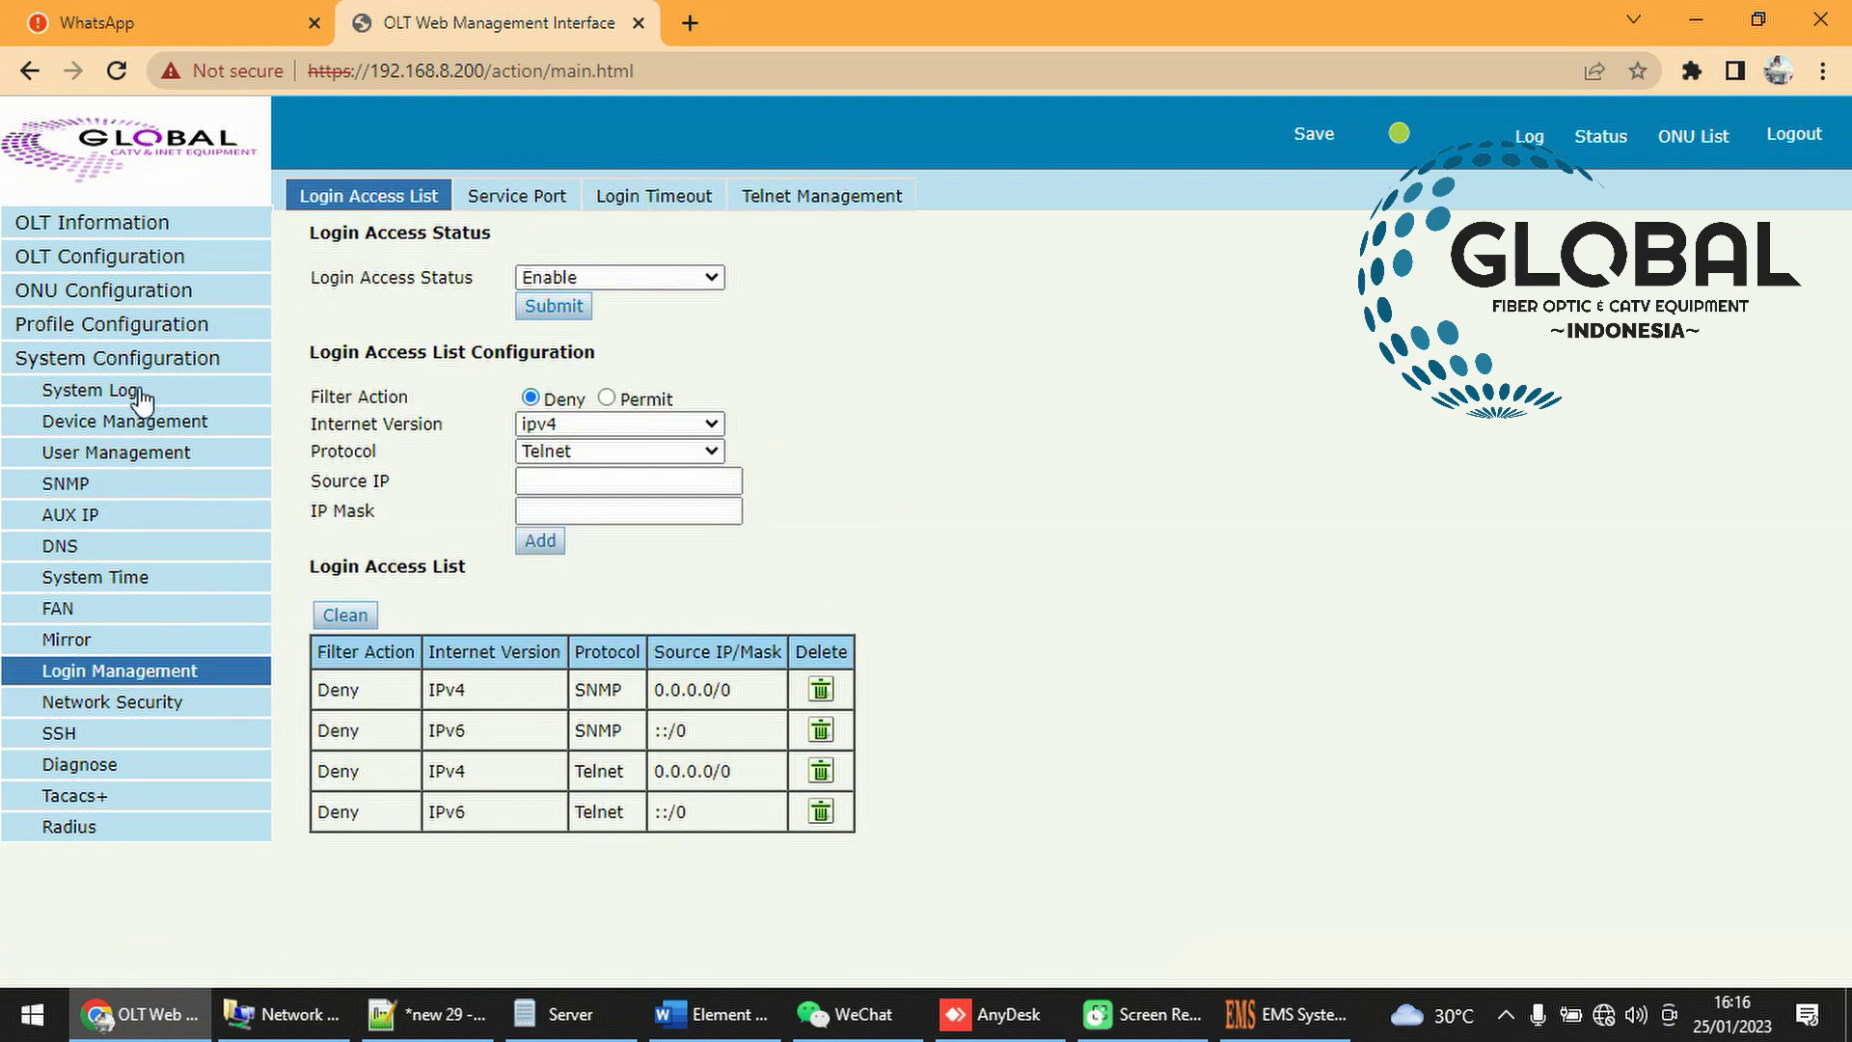
pyautogui.click(171, 355)
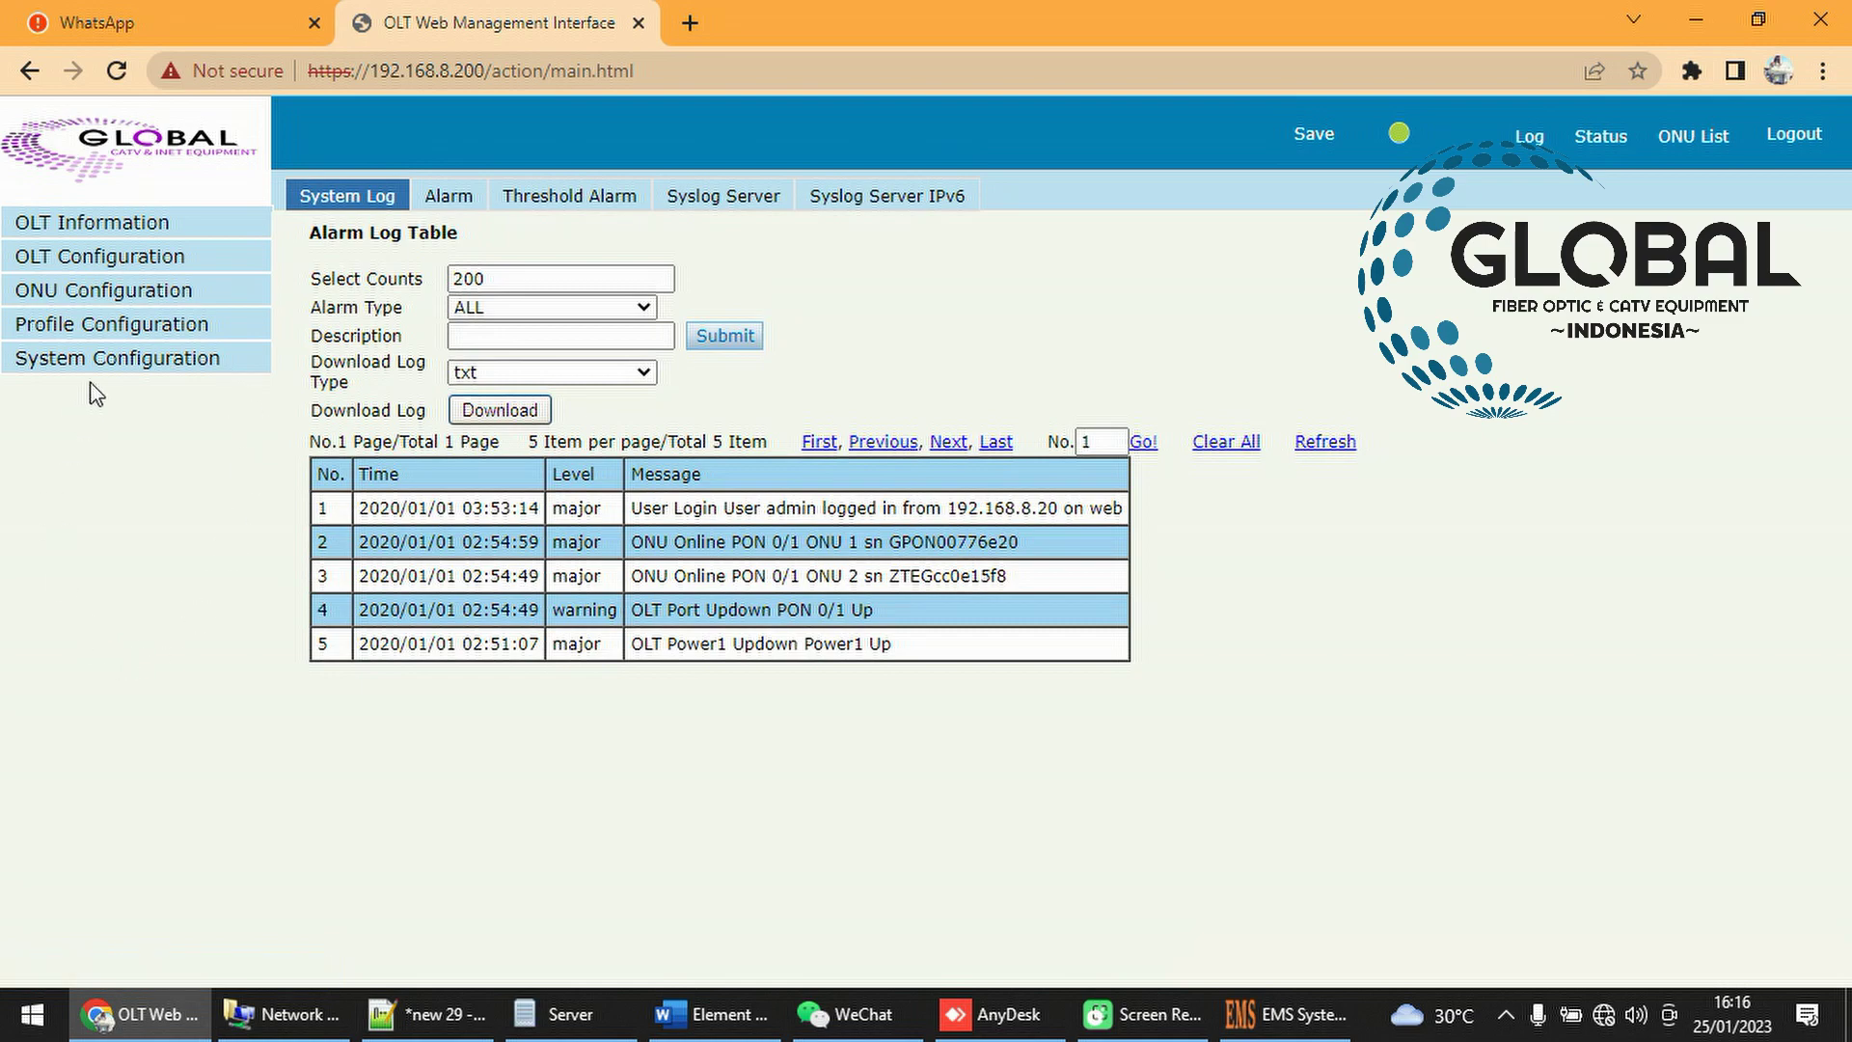
pyautogui.click(139, 365)
pyautogui.click(108, 678)
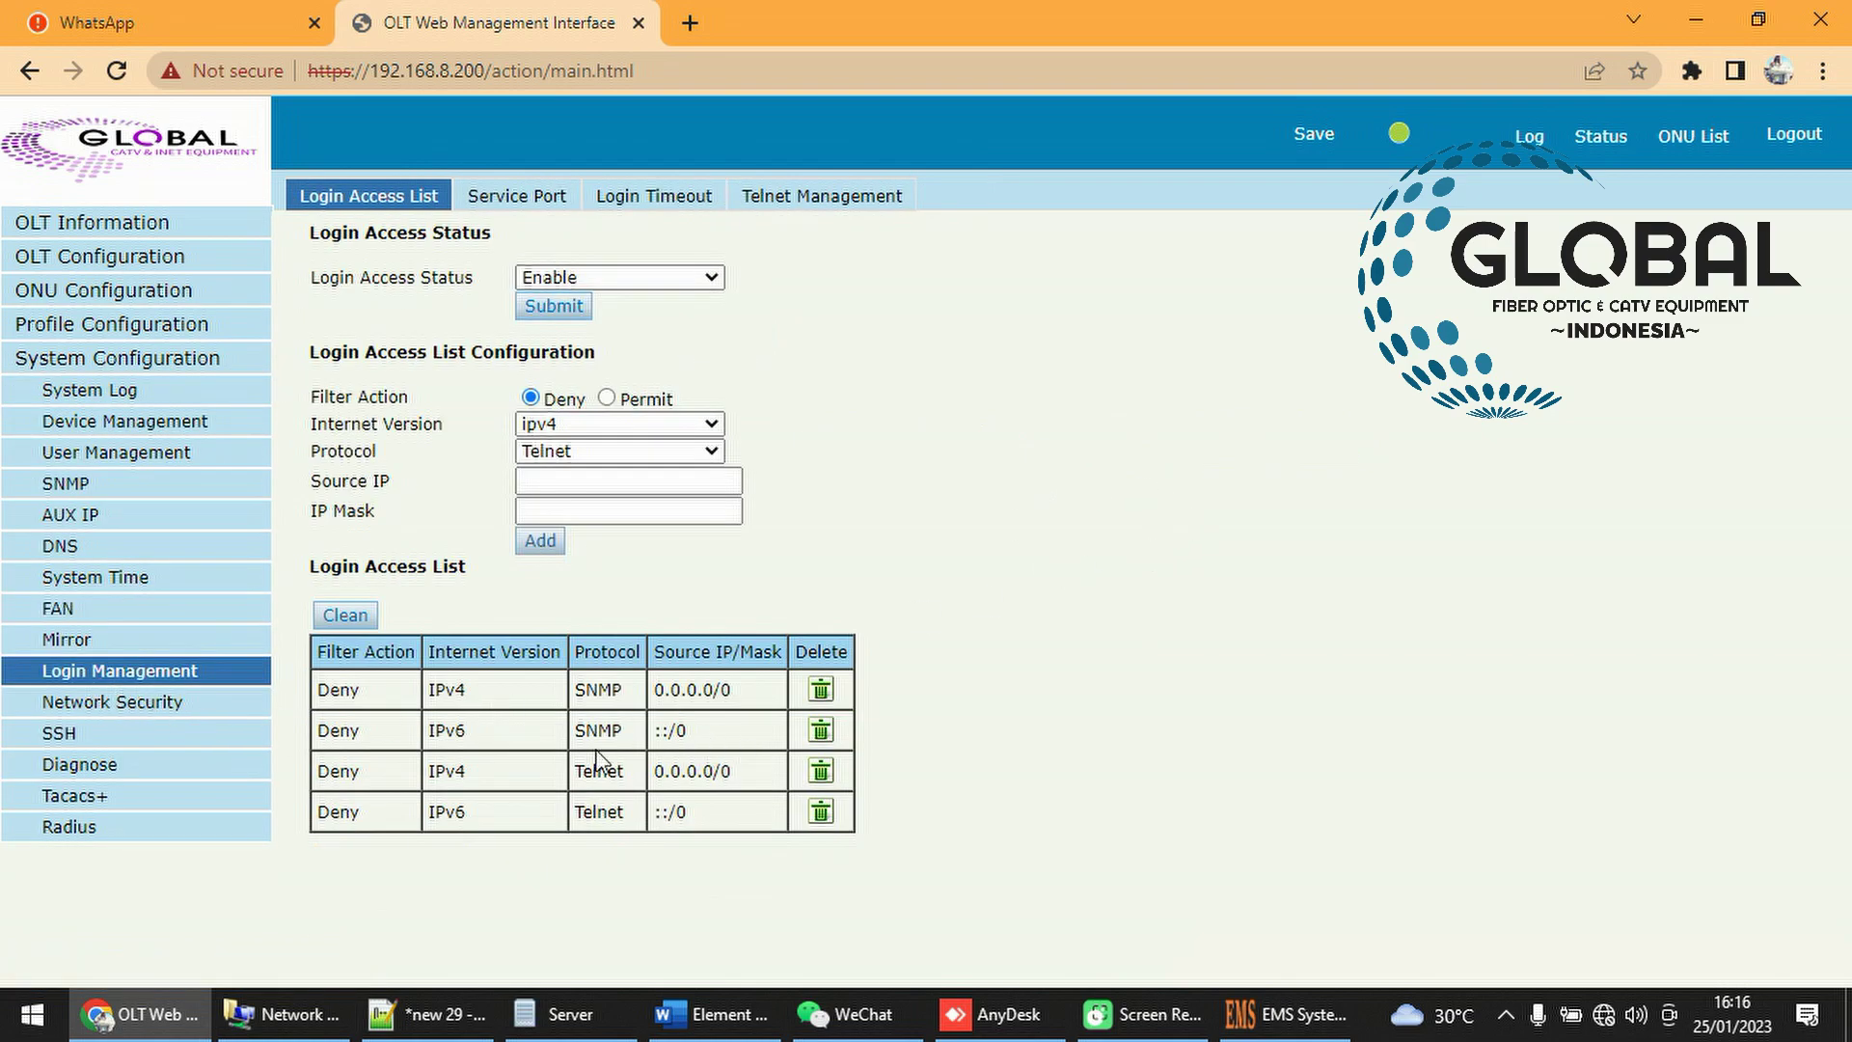
pyautogui.moveTo(366, 692); pyautogui.dragTo(317, 692)
pyautogui.moveTo(628, 695); pyautogui.dragTo(757, 693)
pyautogui.moveTo(572, 697); pyautogui.dragTo(637, 683)
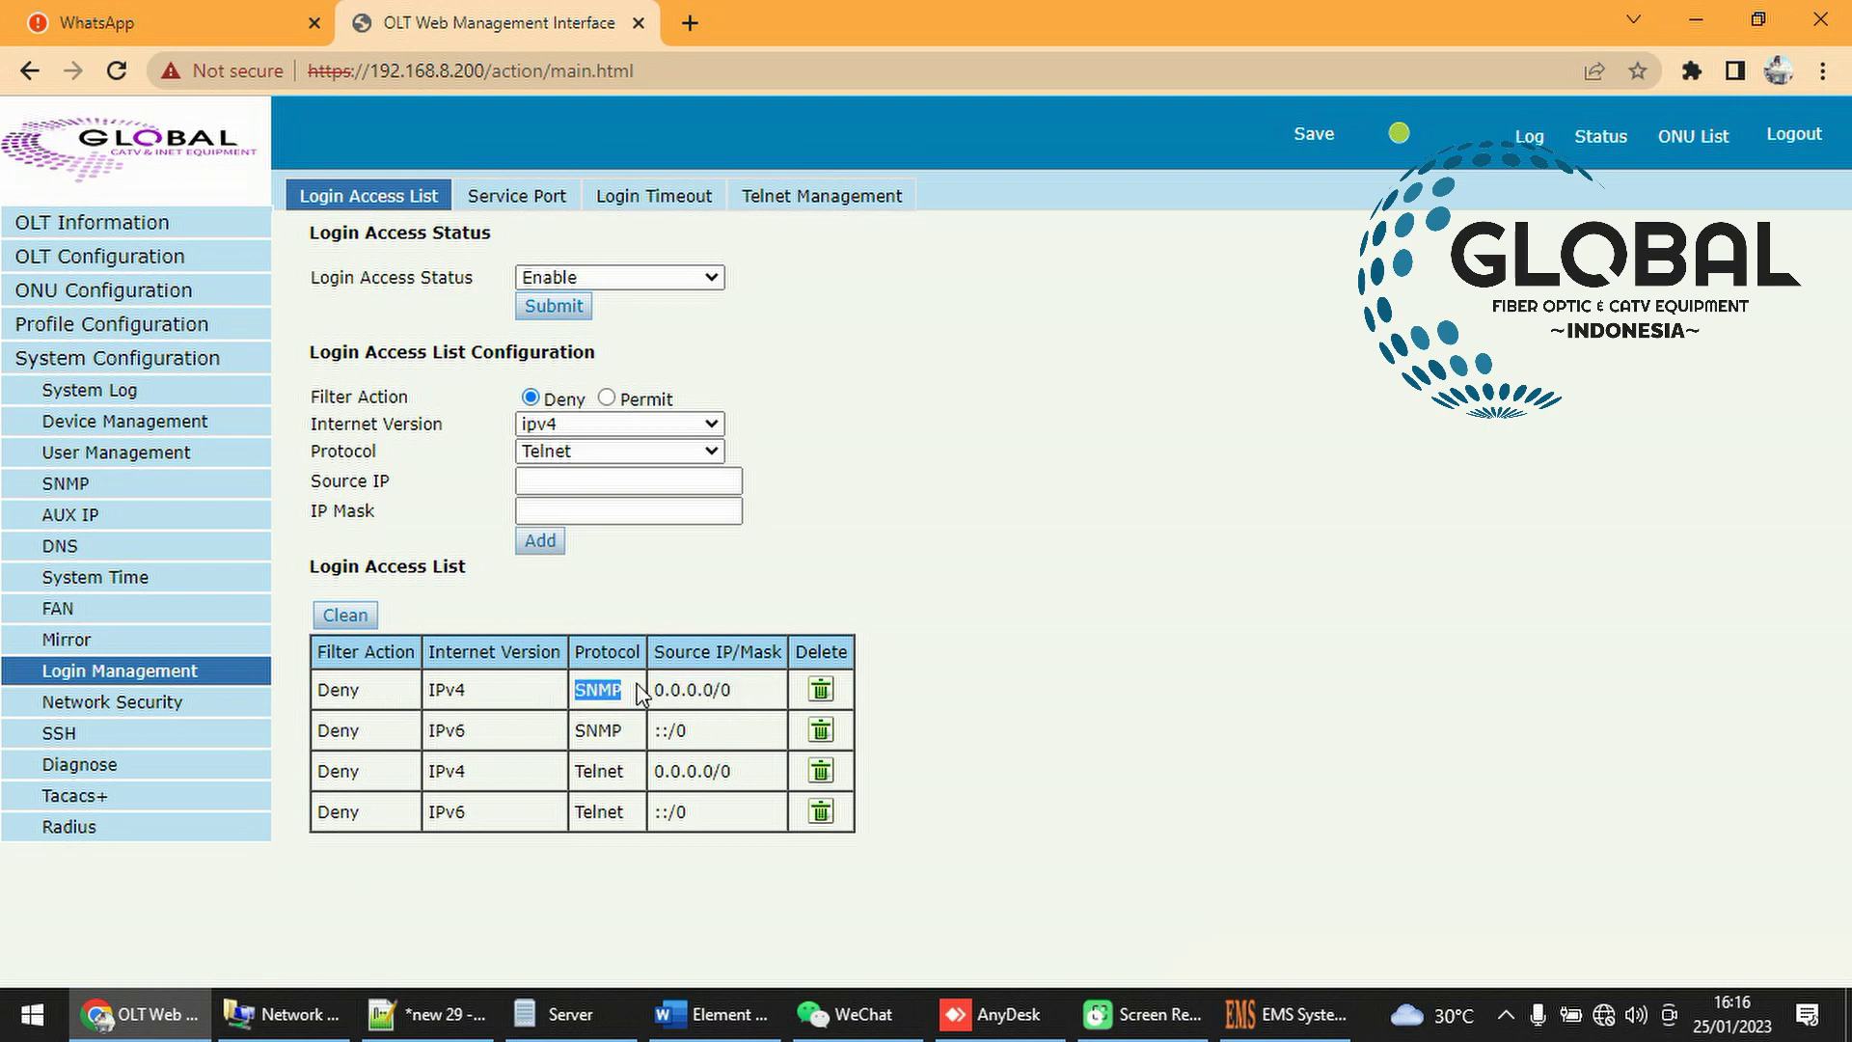
# Delete the IPv4 and IPv6 SNMP Deny rules, clean the list, and return to Discover NE
pyautogui.click(821, 688)
pyautogui.click(1058, 220)
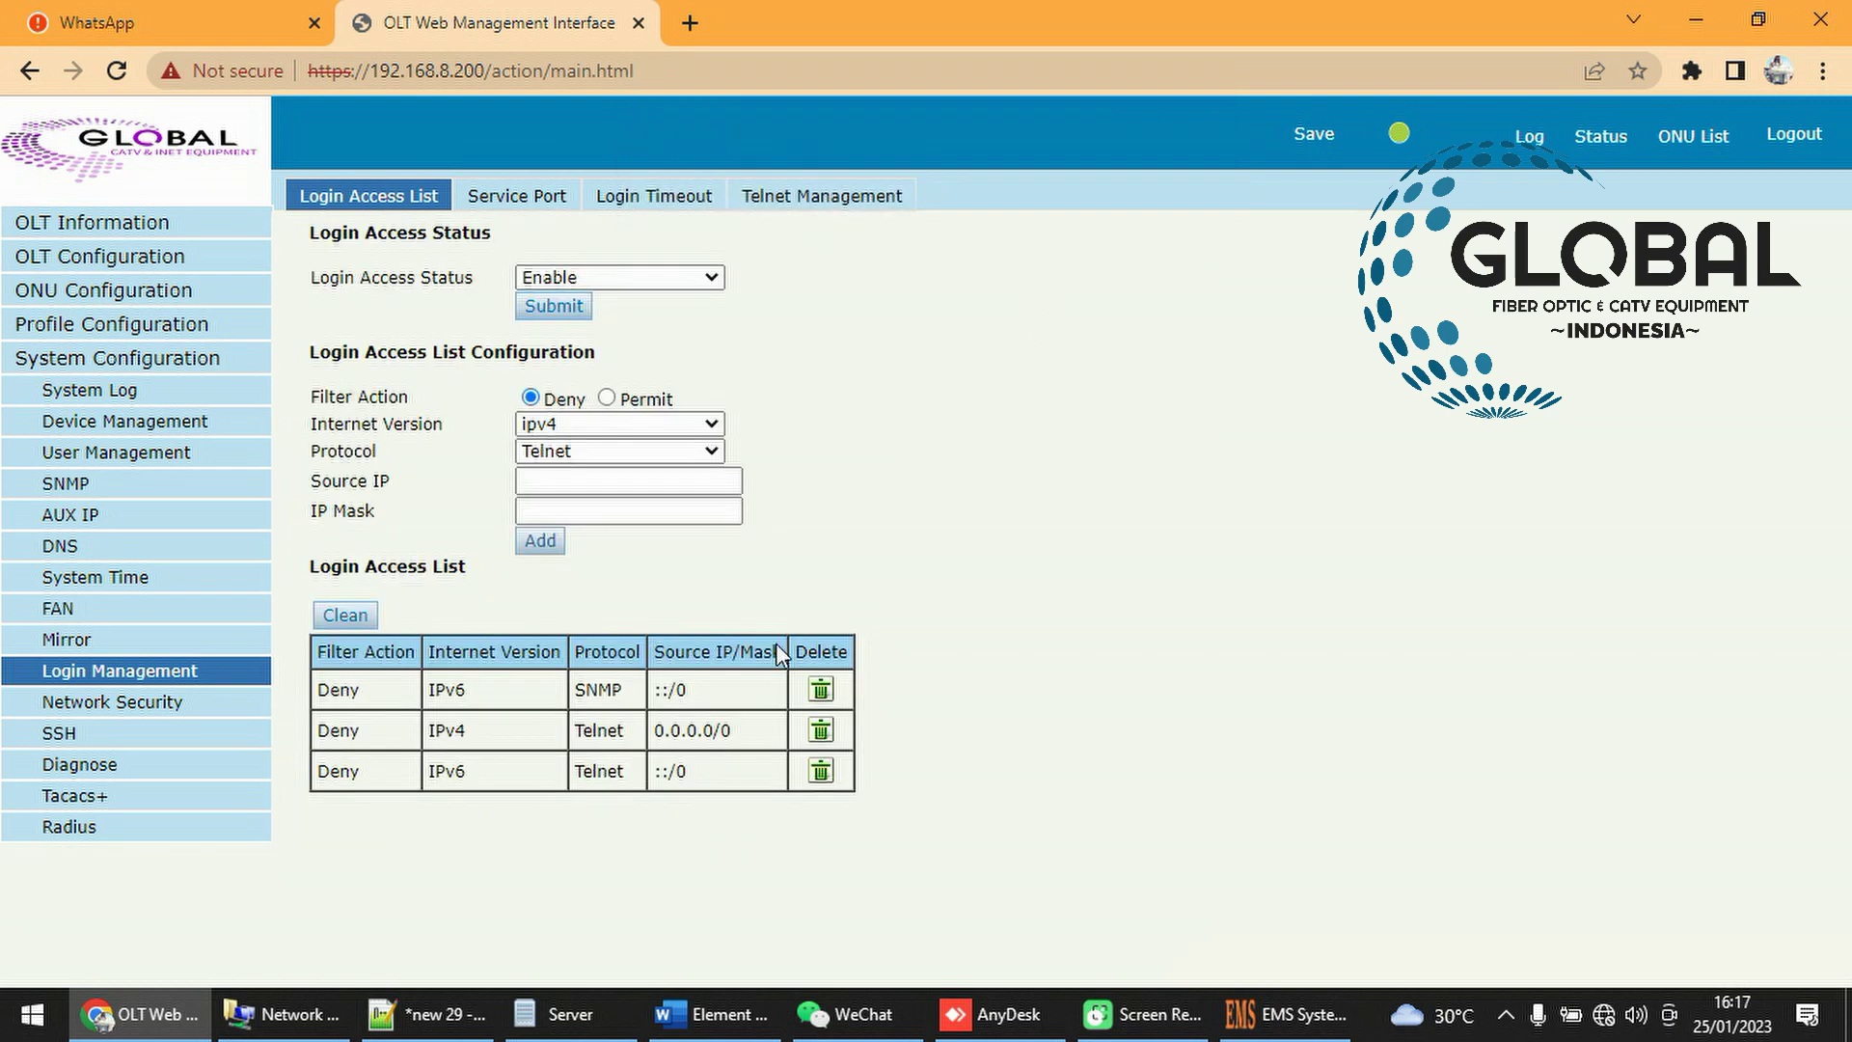
pyautogui.click(821, 691)
pyautogui.click(1036, 226)
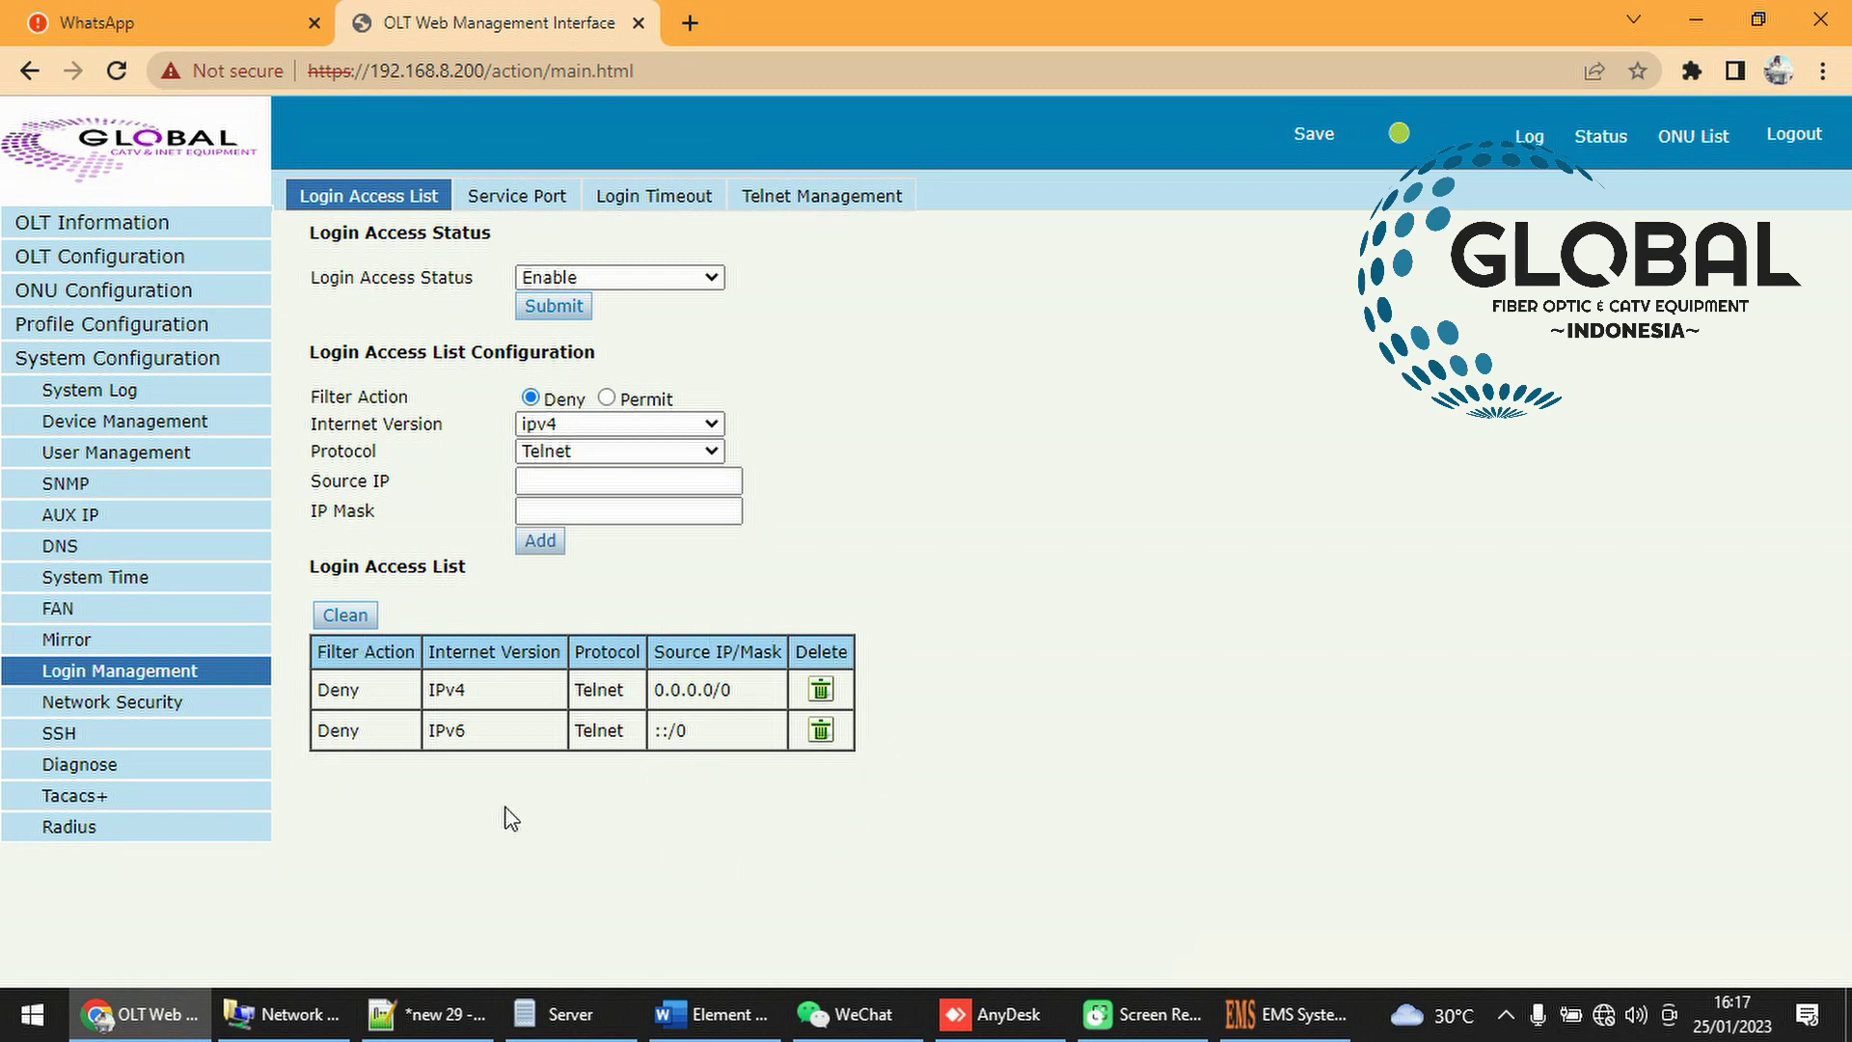
pyautogui.click(343, 617)
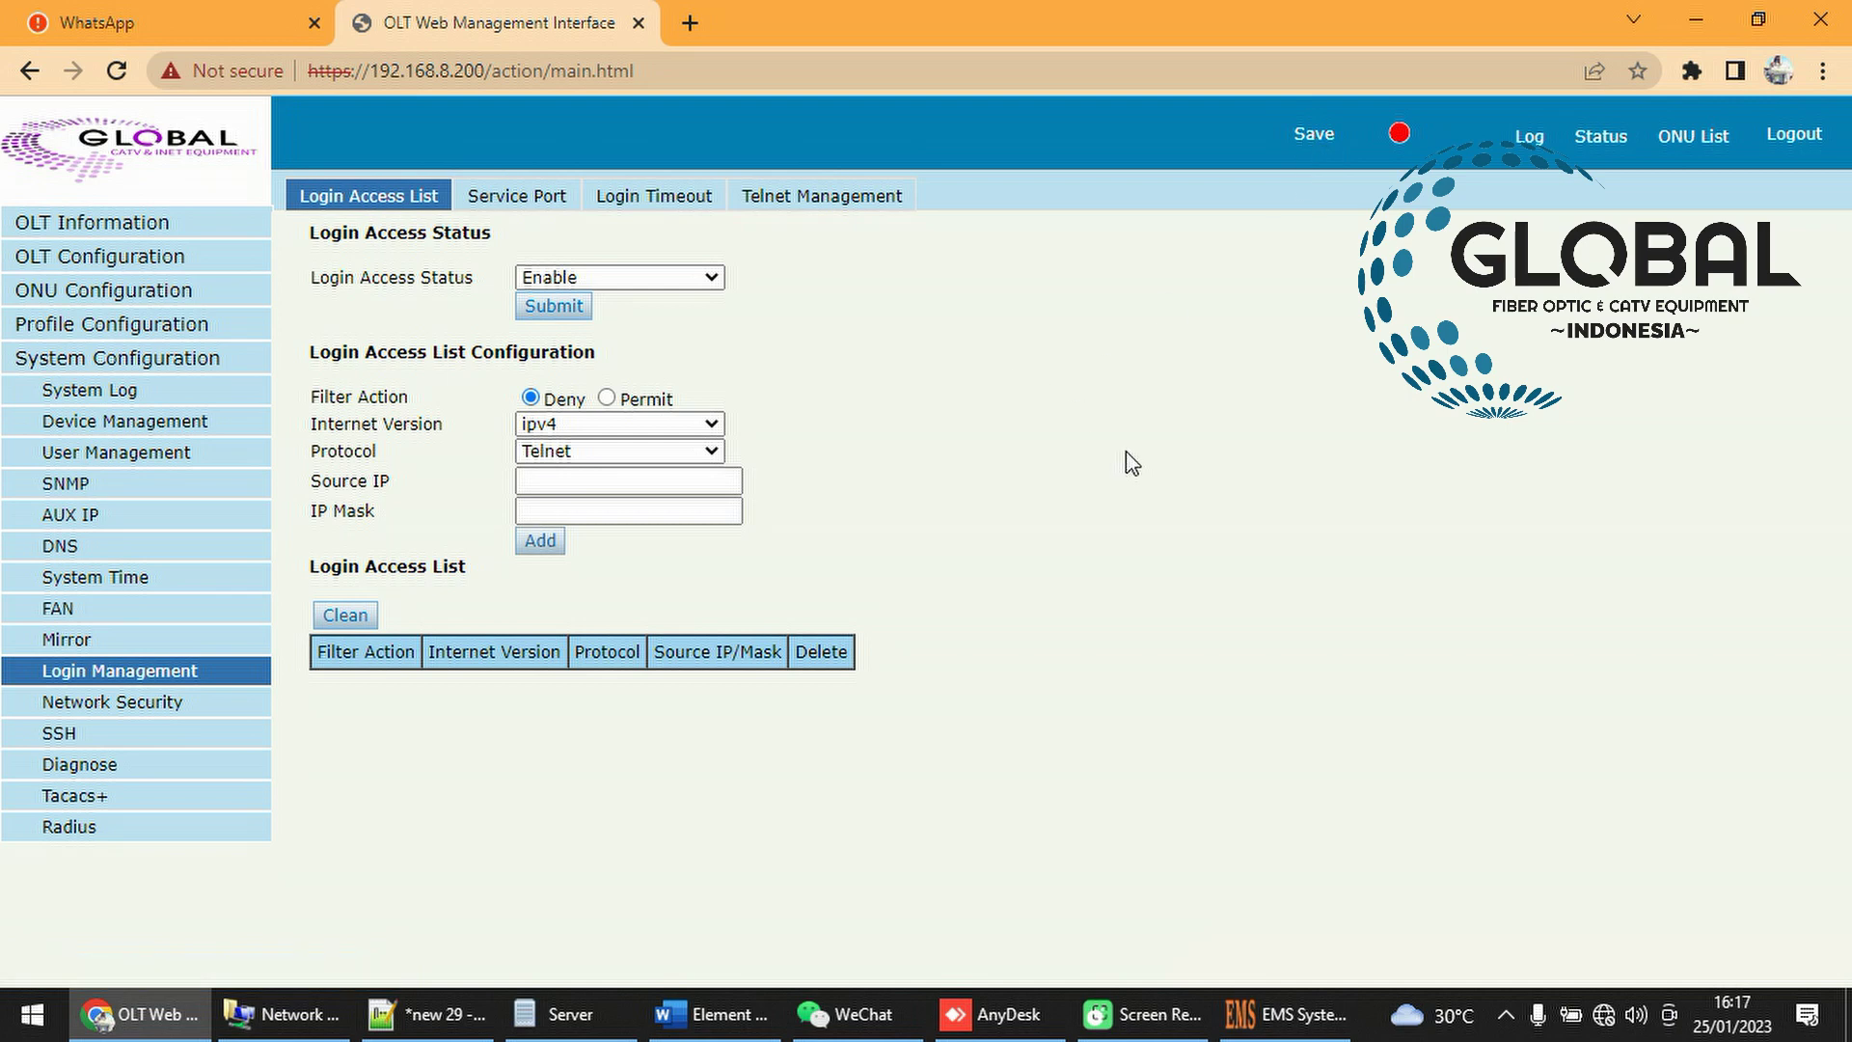
pyautogui.click(1288, 1013)
# Dismiss the error, rediscover OLT 192.168.8.200, and refresh the topology map
pyautogui.click(929, 564)
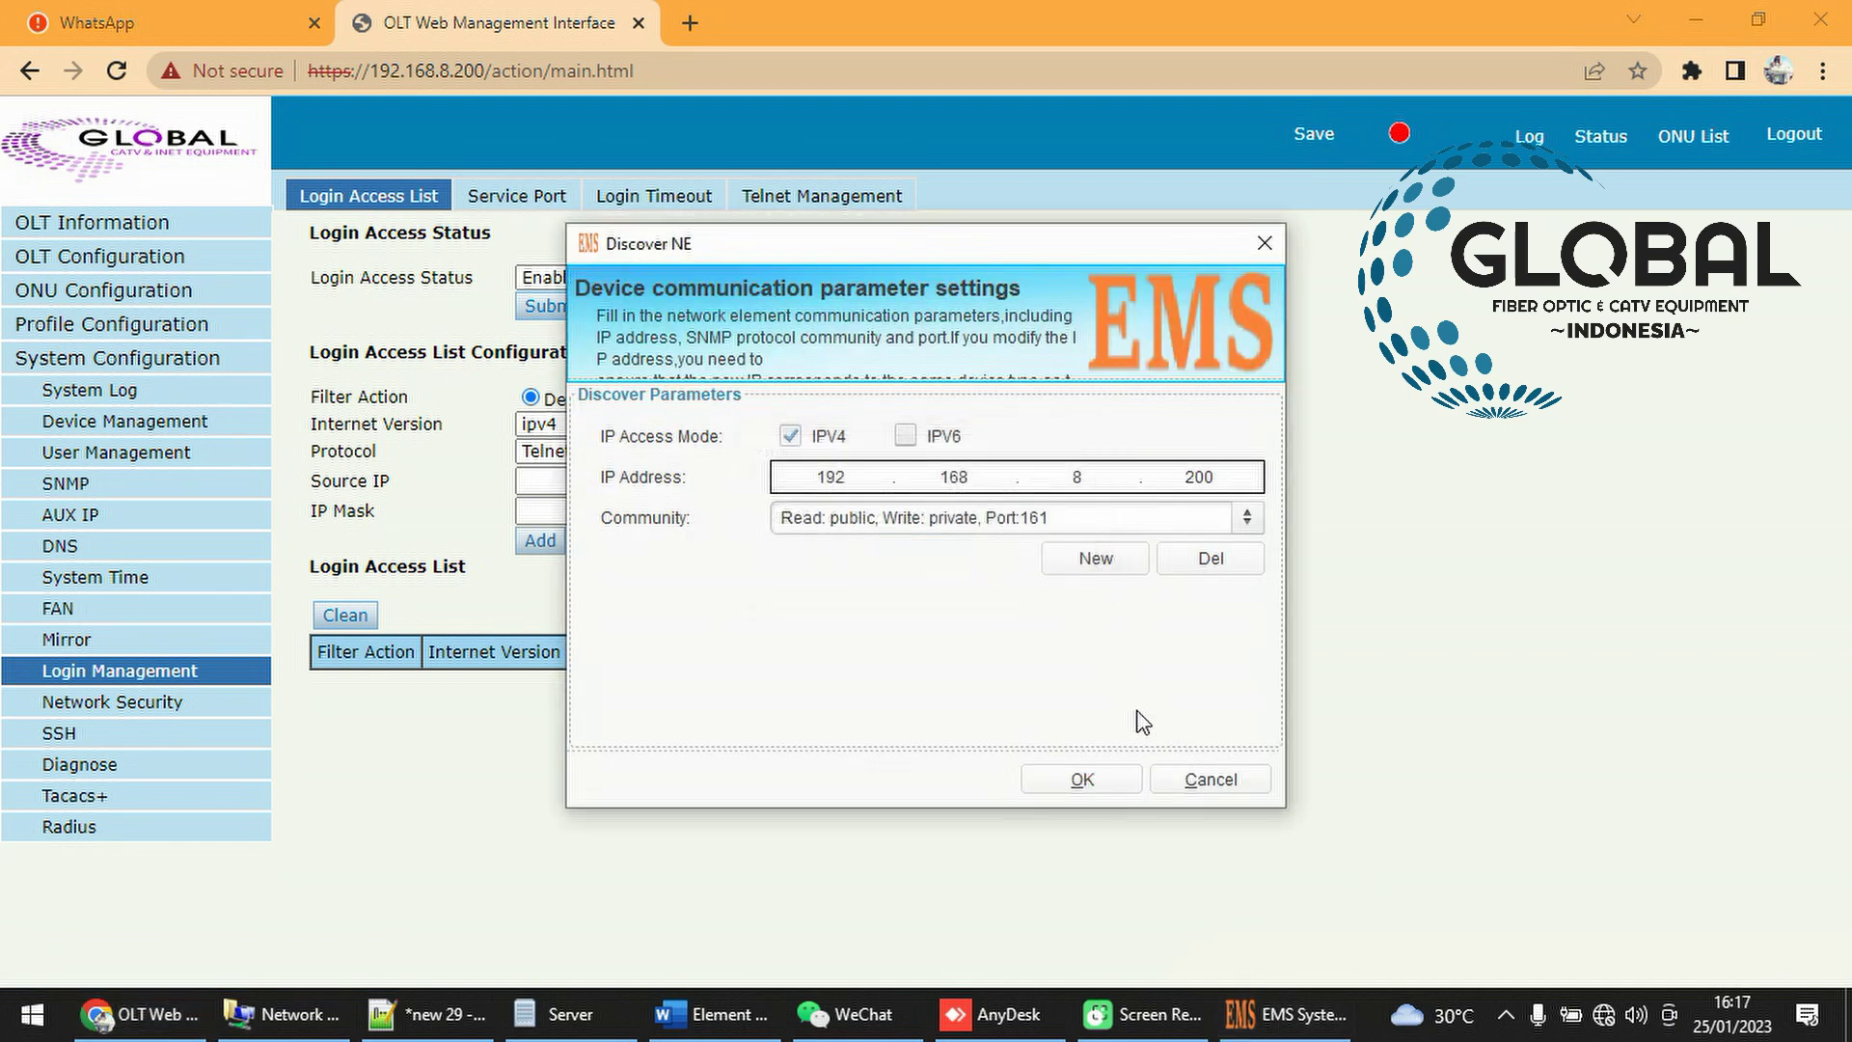
pyautogui.click(1101, 789)
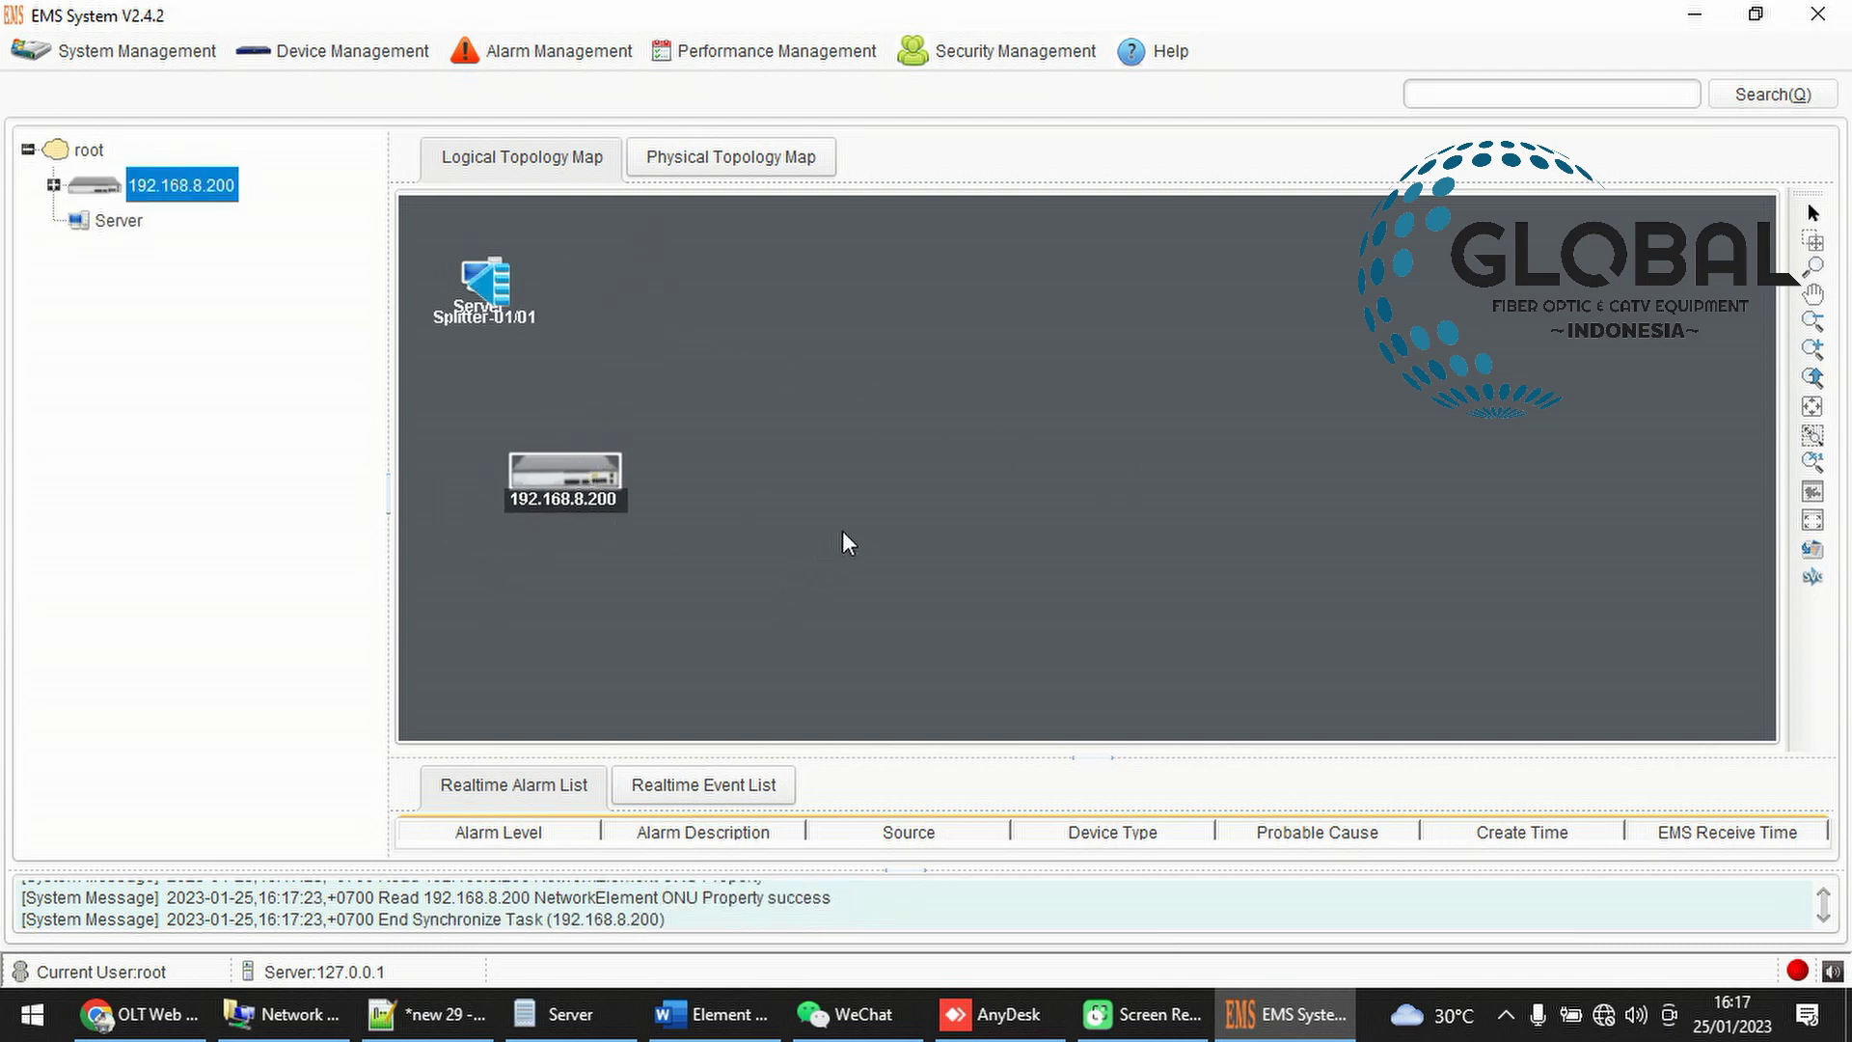
pyautogui.moveTo(486, 290); pyautogui.dragTo(783, 490)
pyautogui.moveTo(607, 472); pyautogui.dragTo(626, 504)
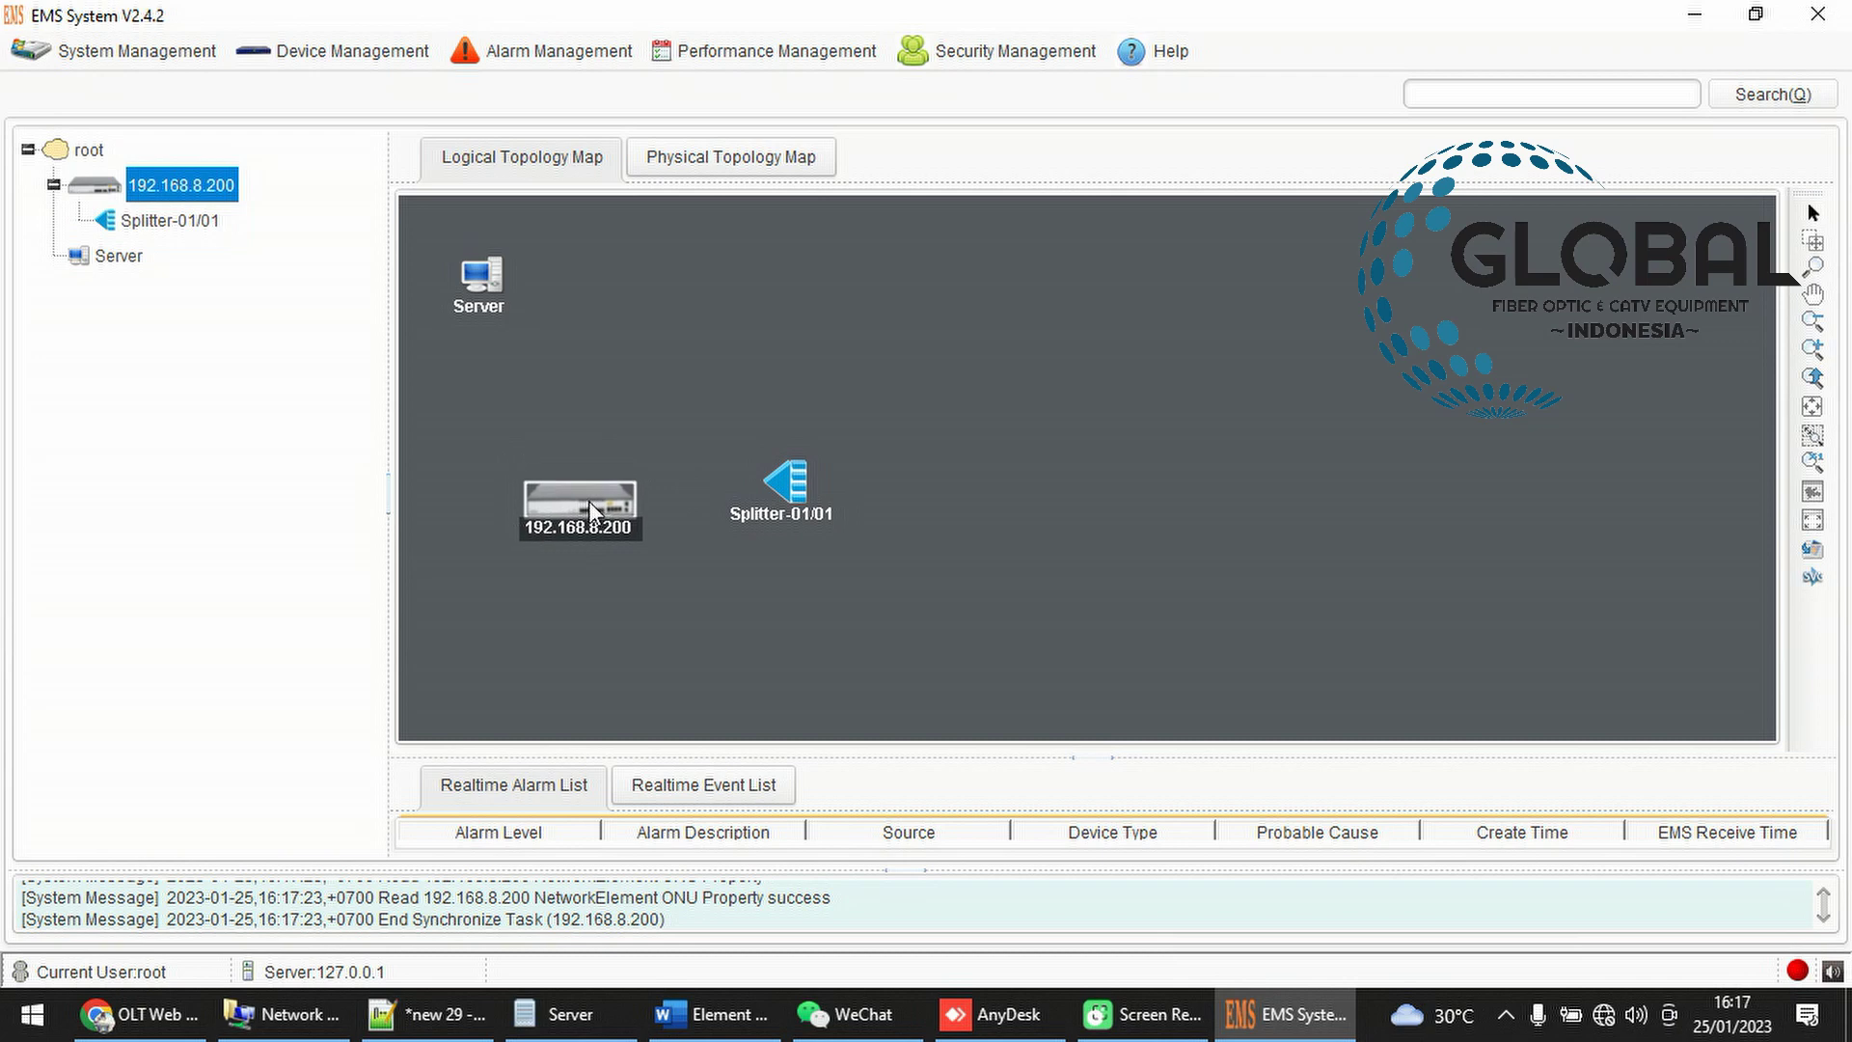
pyautogui.rightClick(1020, 331)
pyautogui.click(1071, 405)
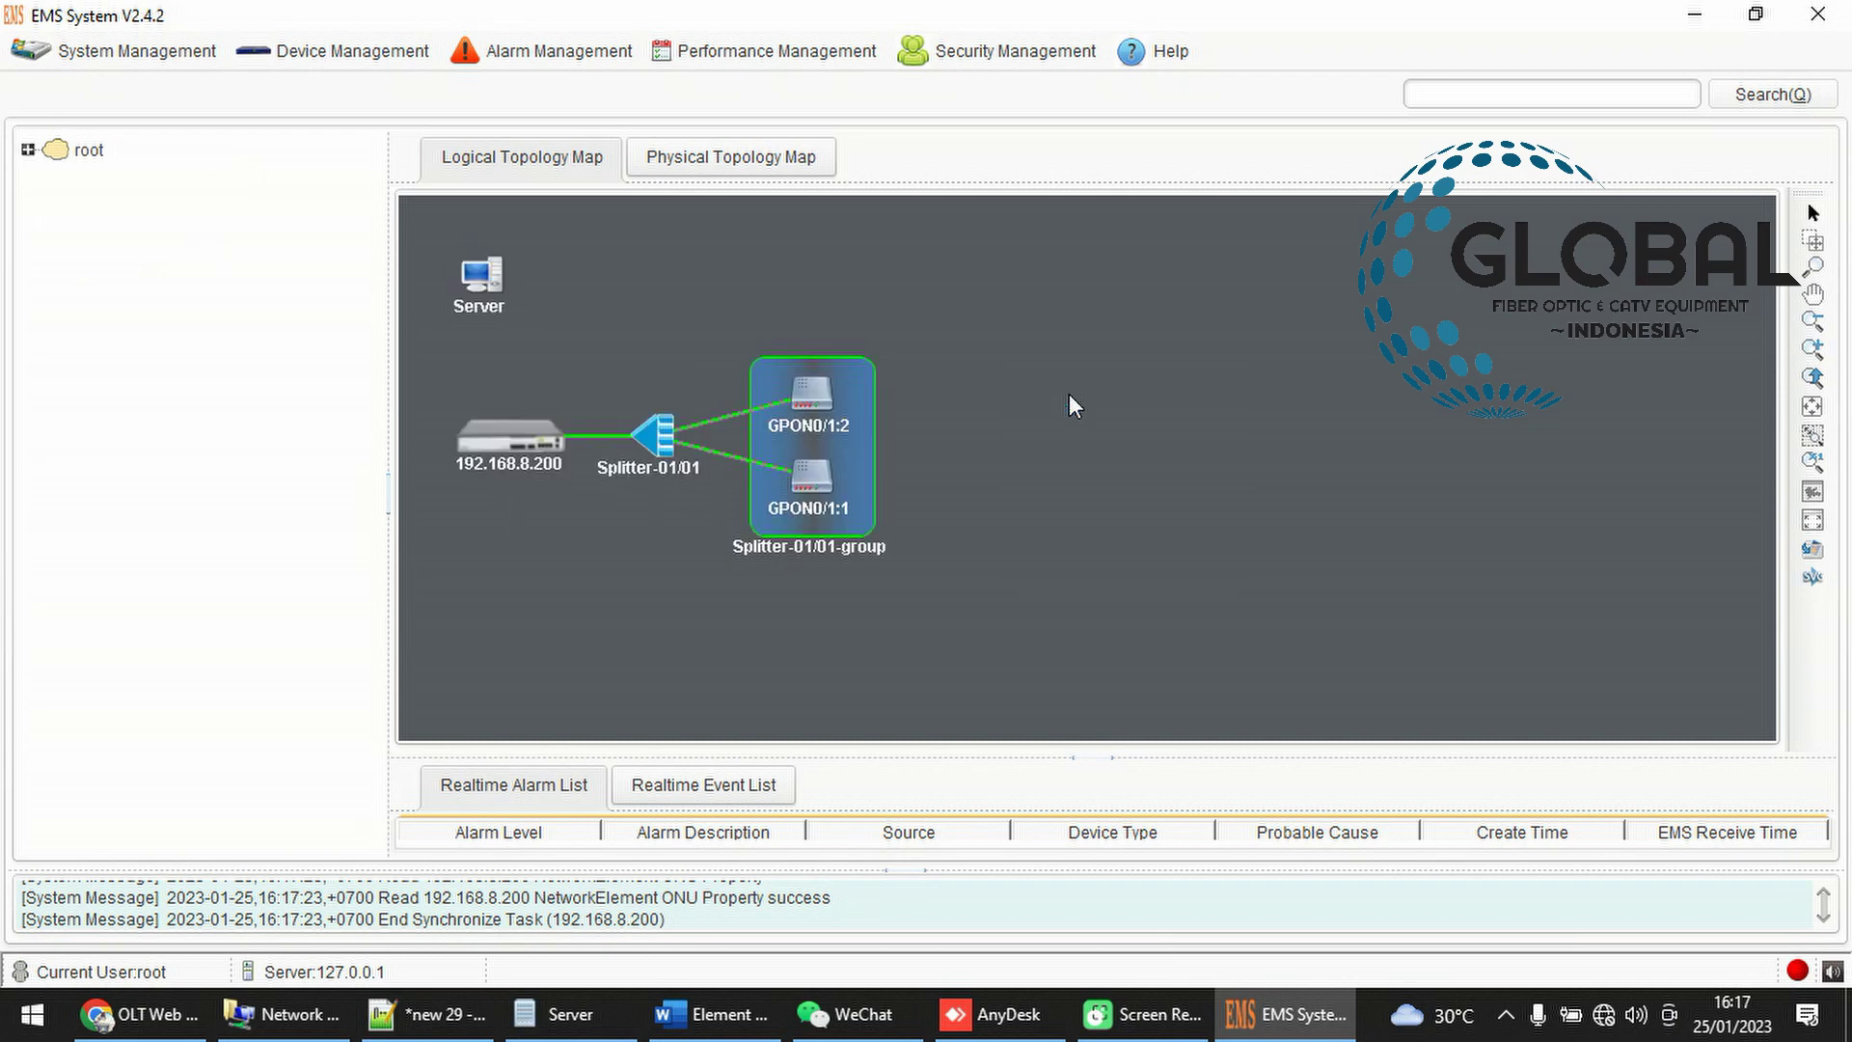
# Spread out the OLT, Splitter-01/01, GPON0/1:1 and GPON0/1:2 icons on the map
pyautogui.moveTo(517, 449); pyautogui.dragTo(521, 566)
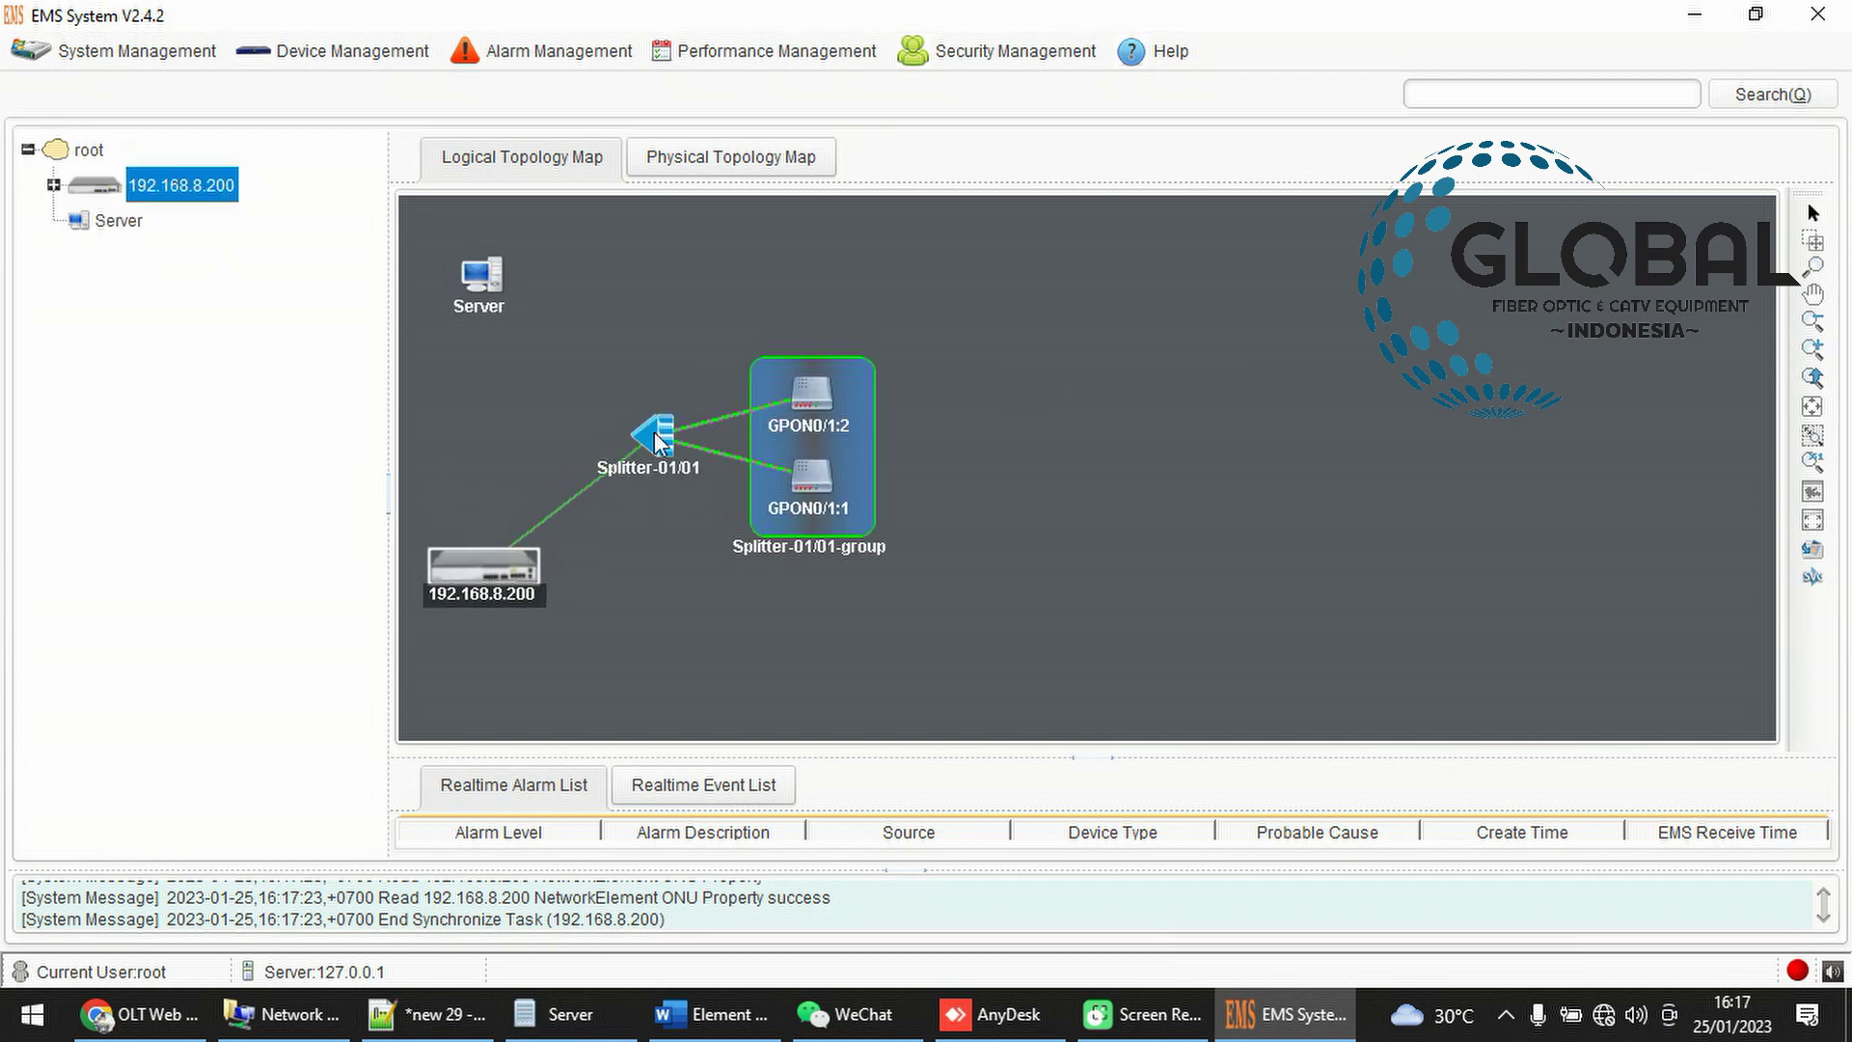
pyautogui.moveTo(655, 436); pyautogui.dragTo(641, 432)
pyautogui.moveTo(801, 396); pyautogui.dragTo(905, 360)
pyautogui.moveTo(854, 465); pyautogui.dragTo(964, 582)
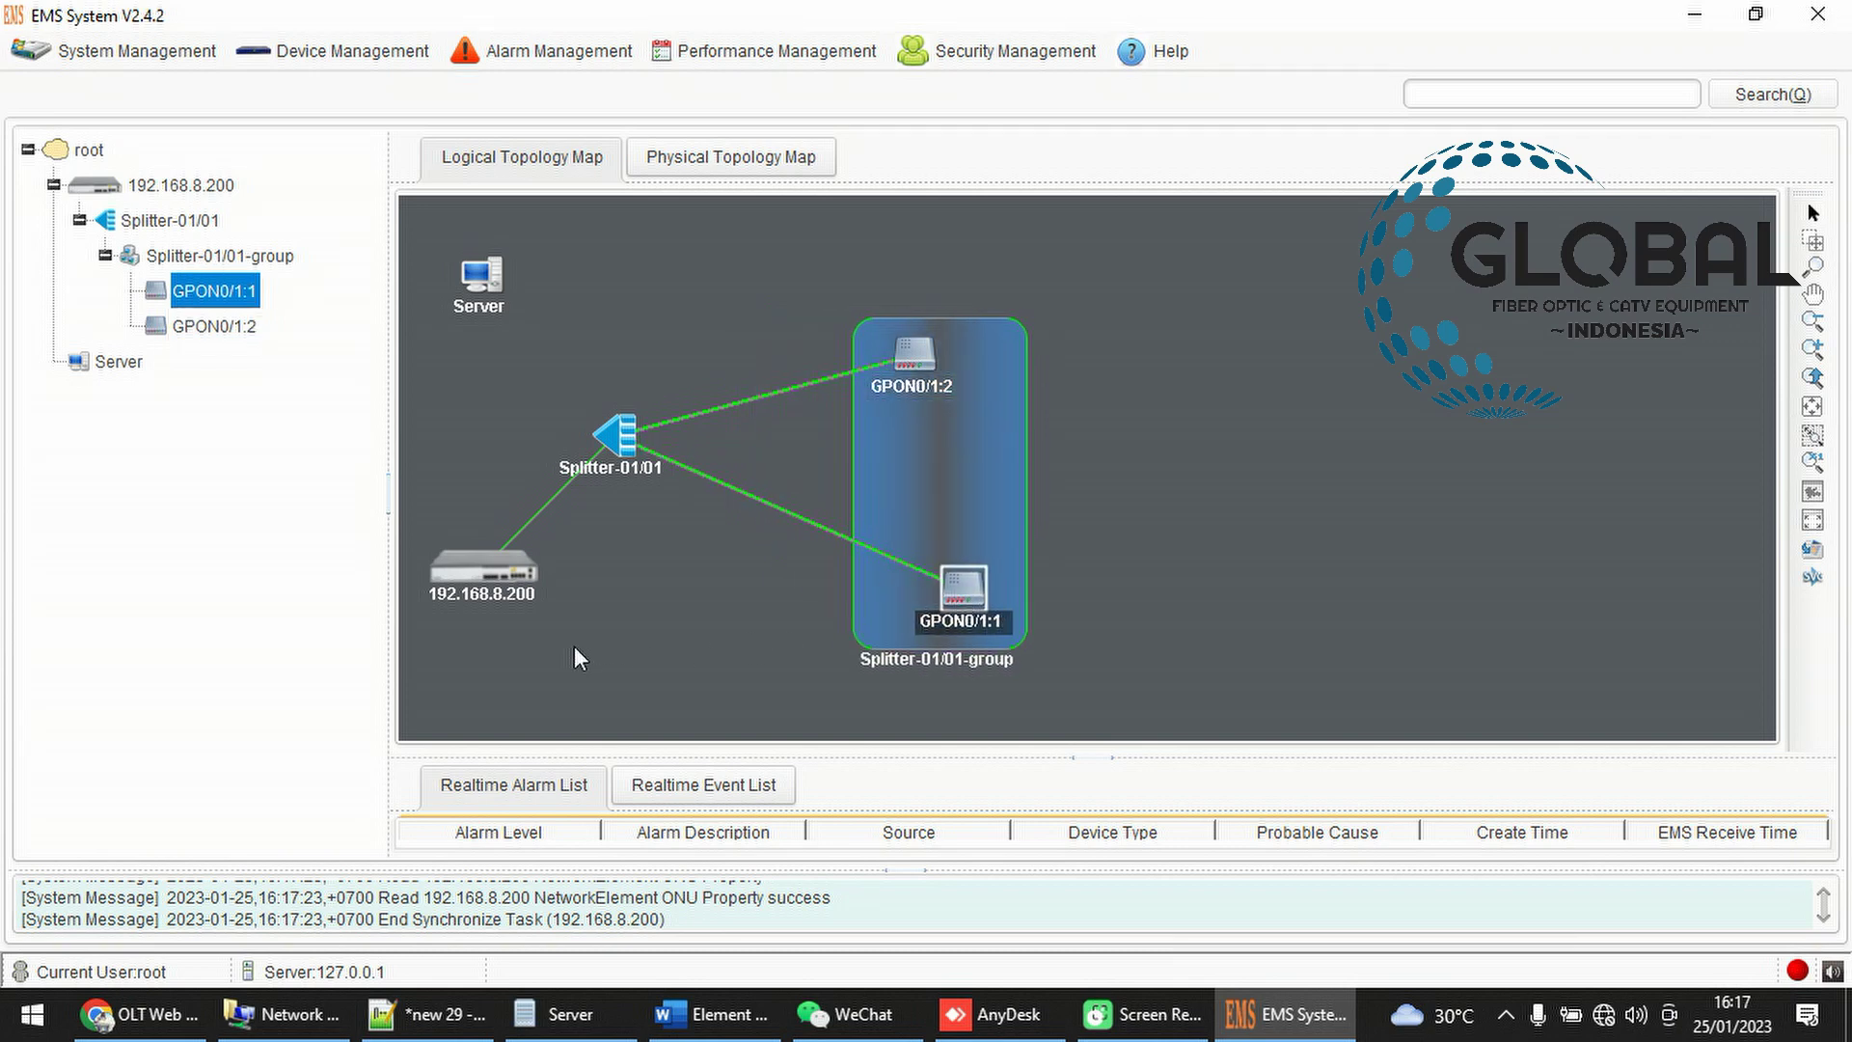
pyautogui.click(485, 561)
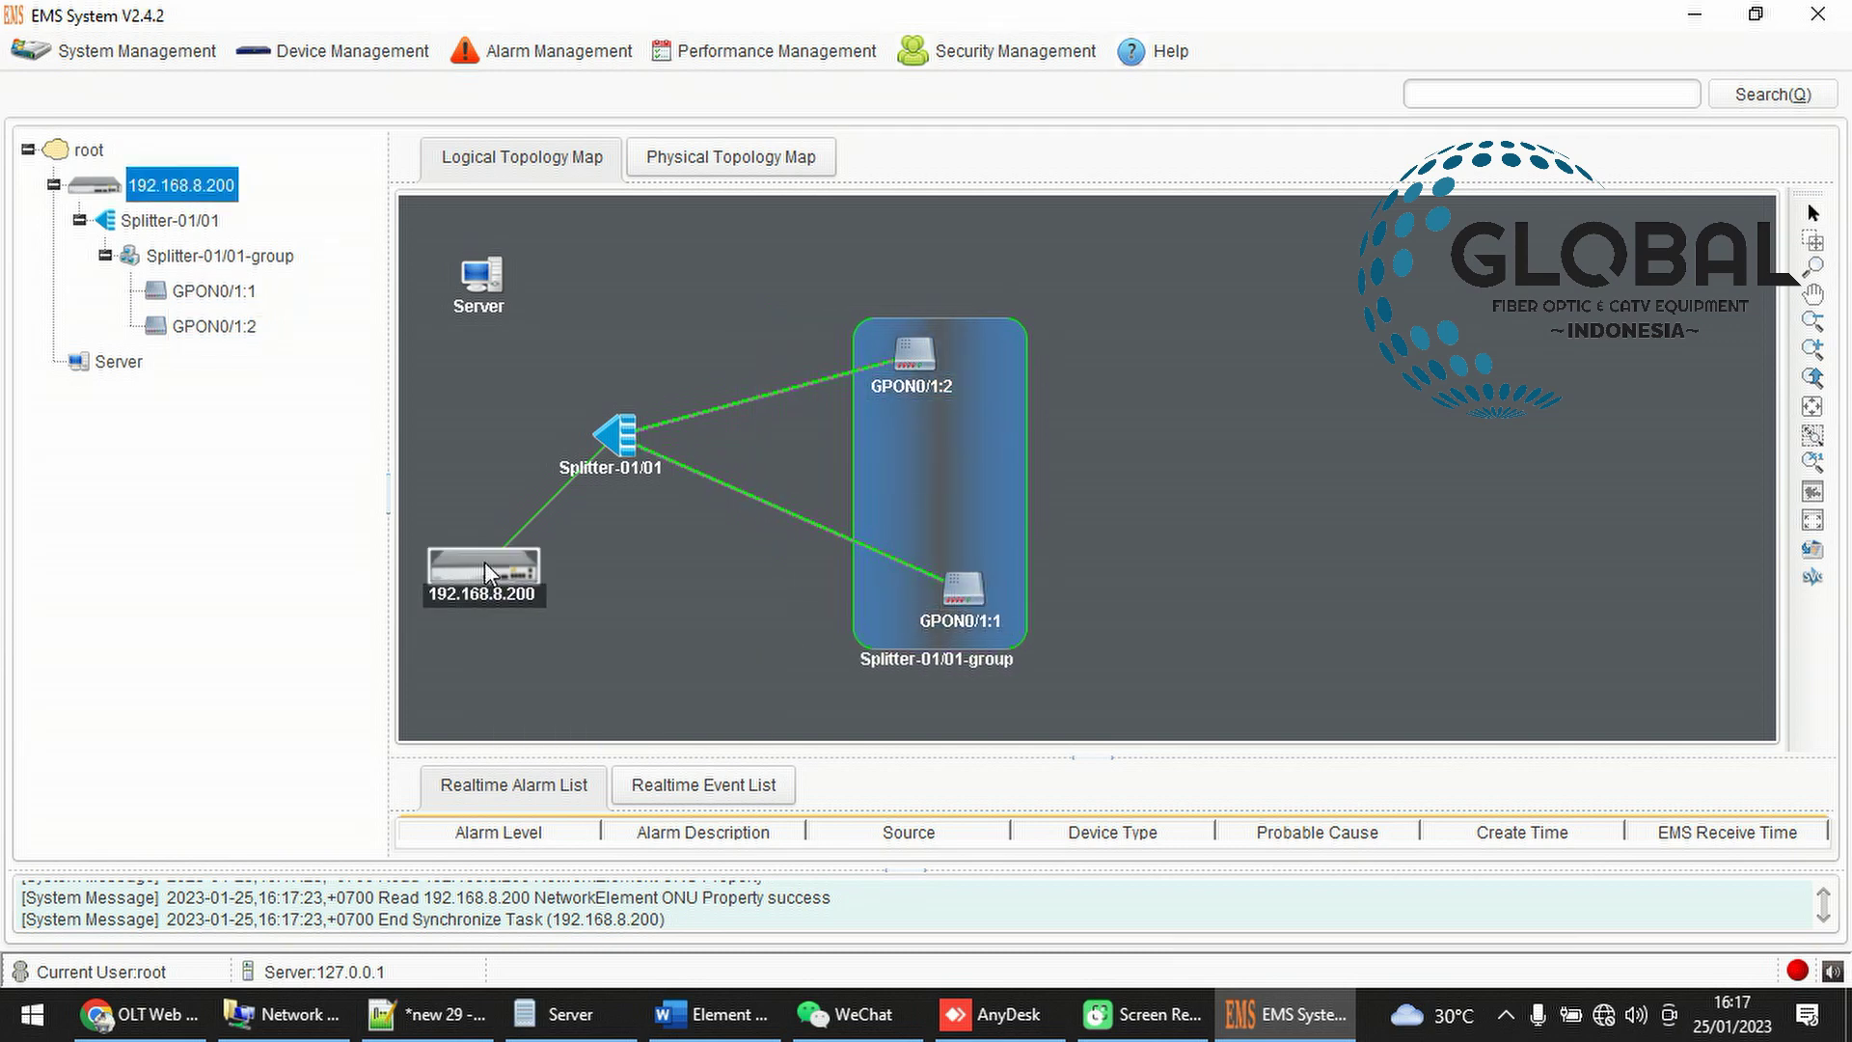
pyautogui.click(629, 438)
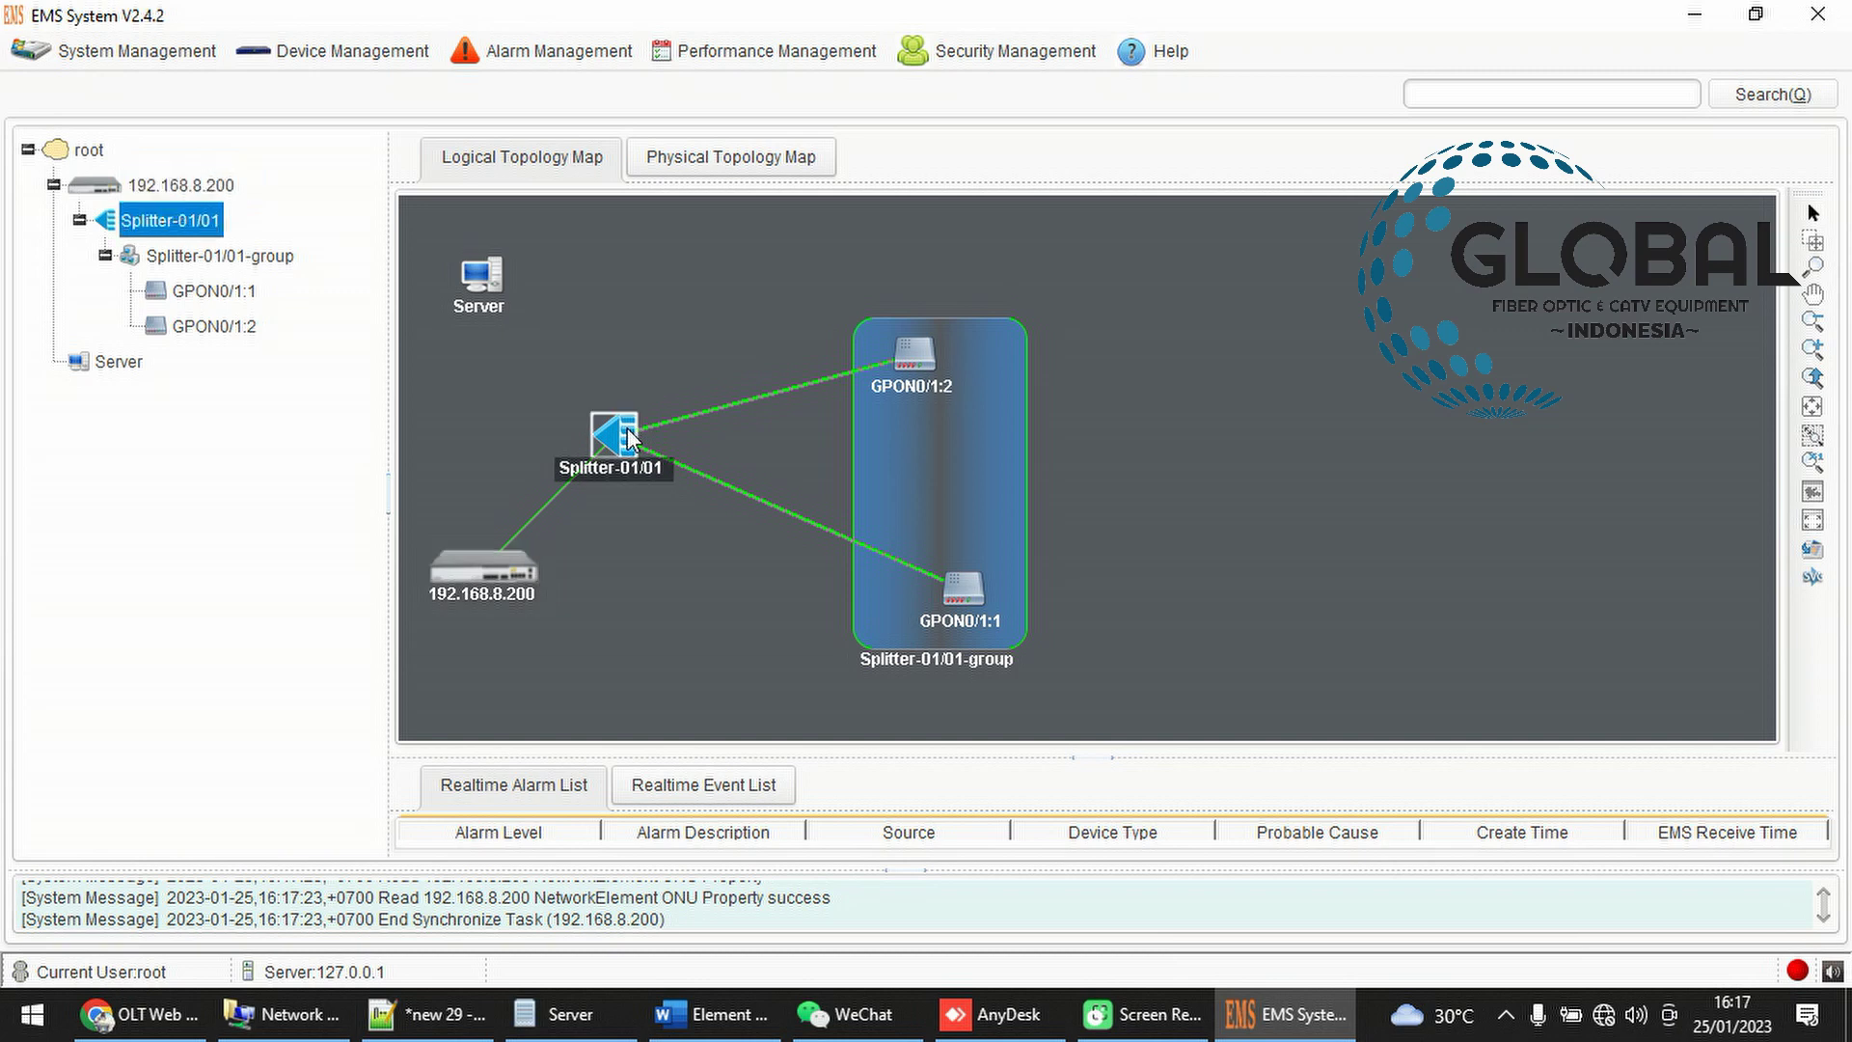
pyautogui.click(949, 397)
pyautogui.moveTo(993, 624); pyautogui.dragTo(922, 625)
pyautogui.click(922, 625)
pyautogui.rightClick(895, 587)
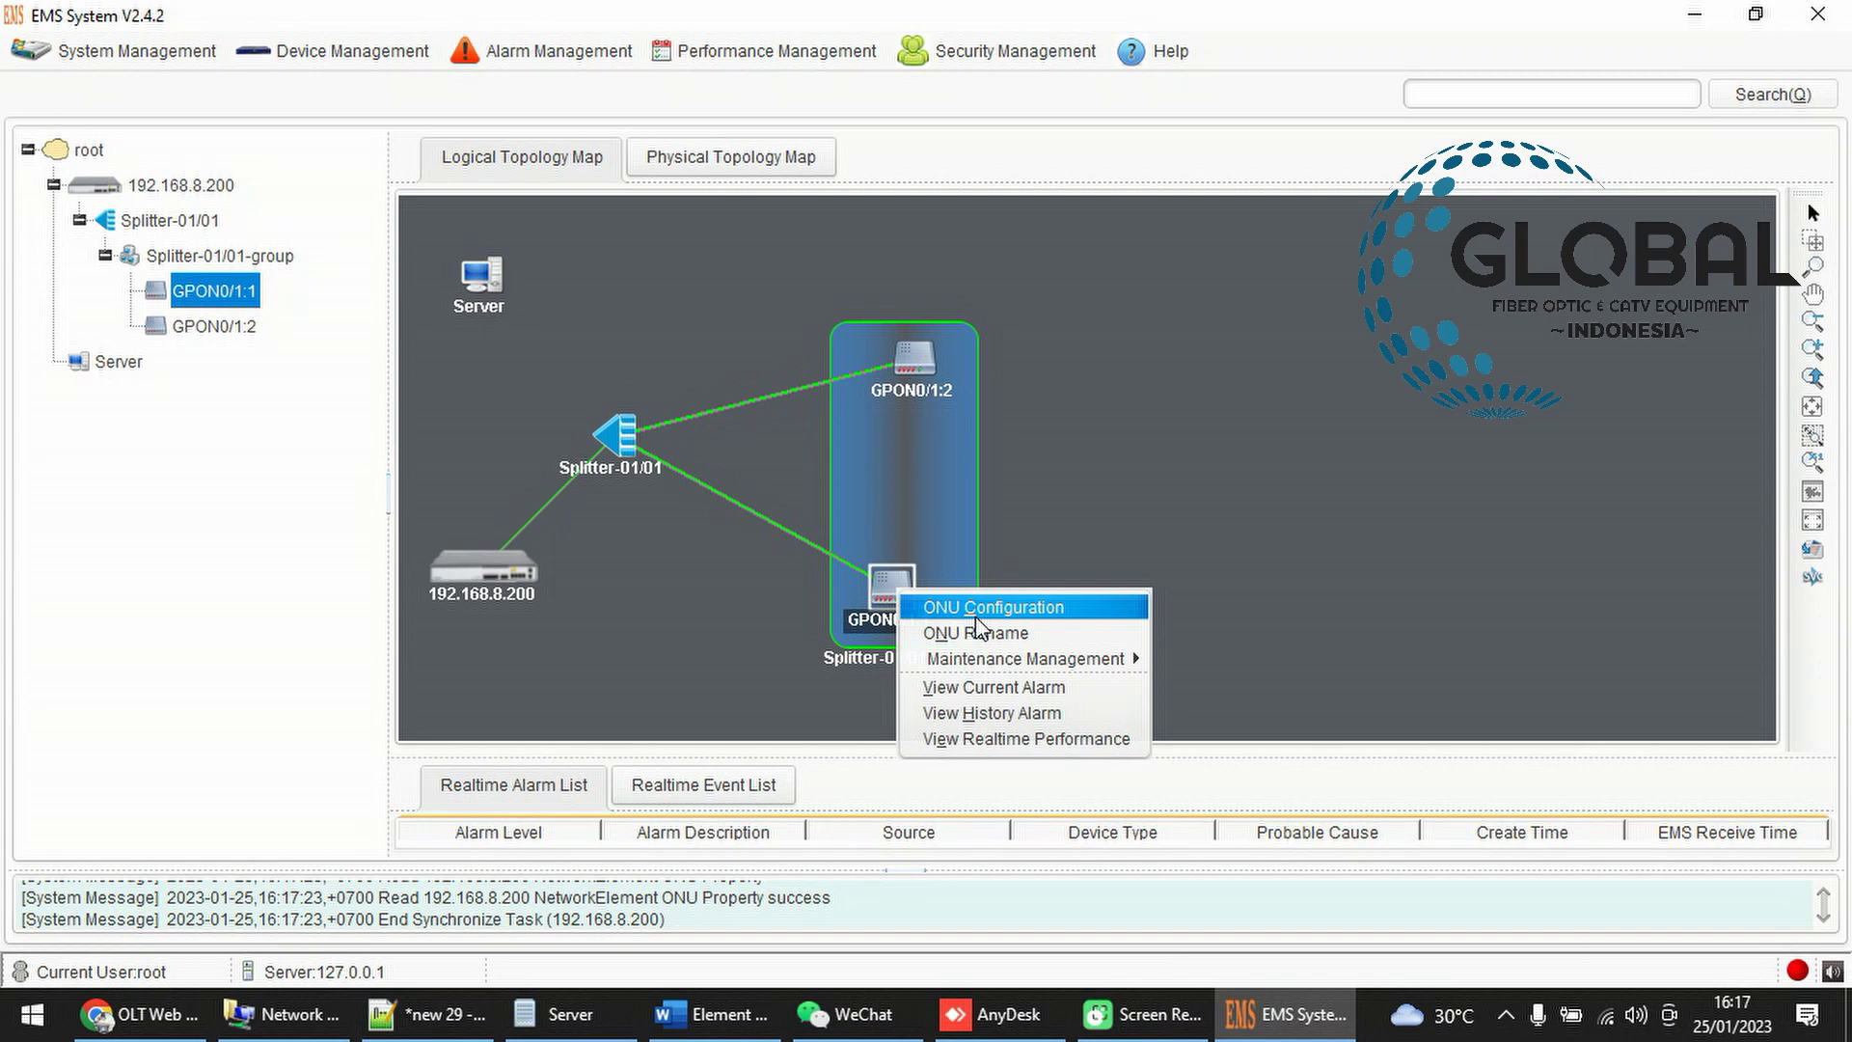
pyautogui.click(976, 615)
pyautogui.click(405, 252)
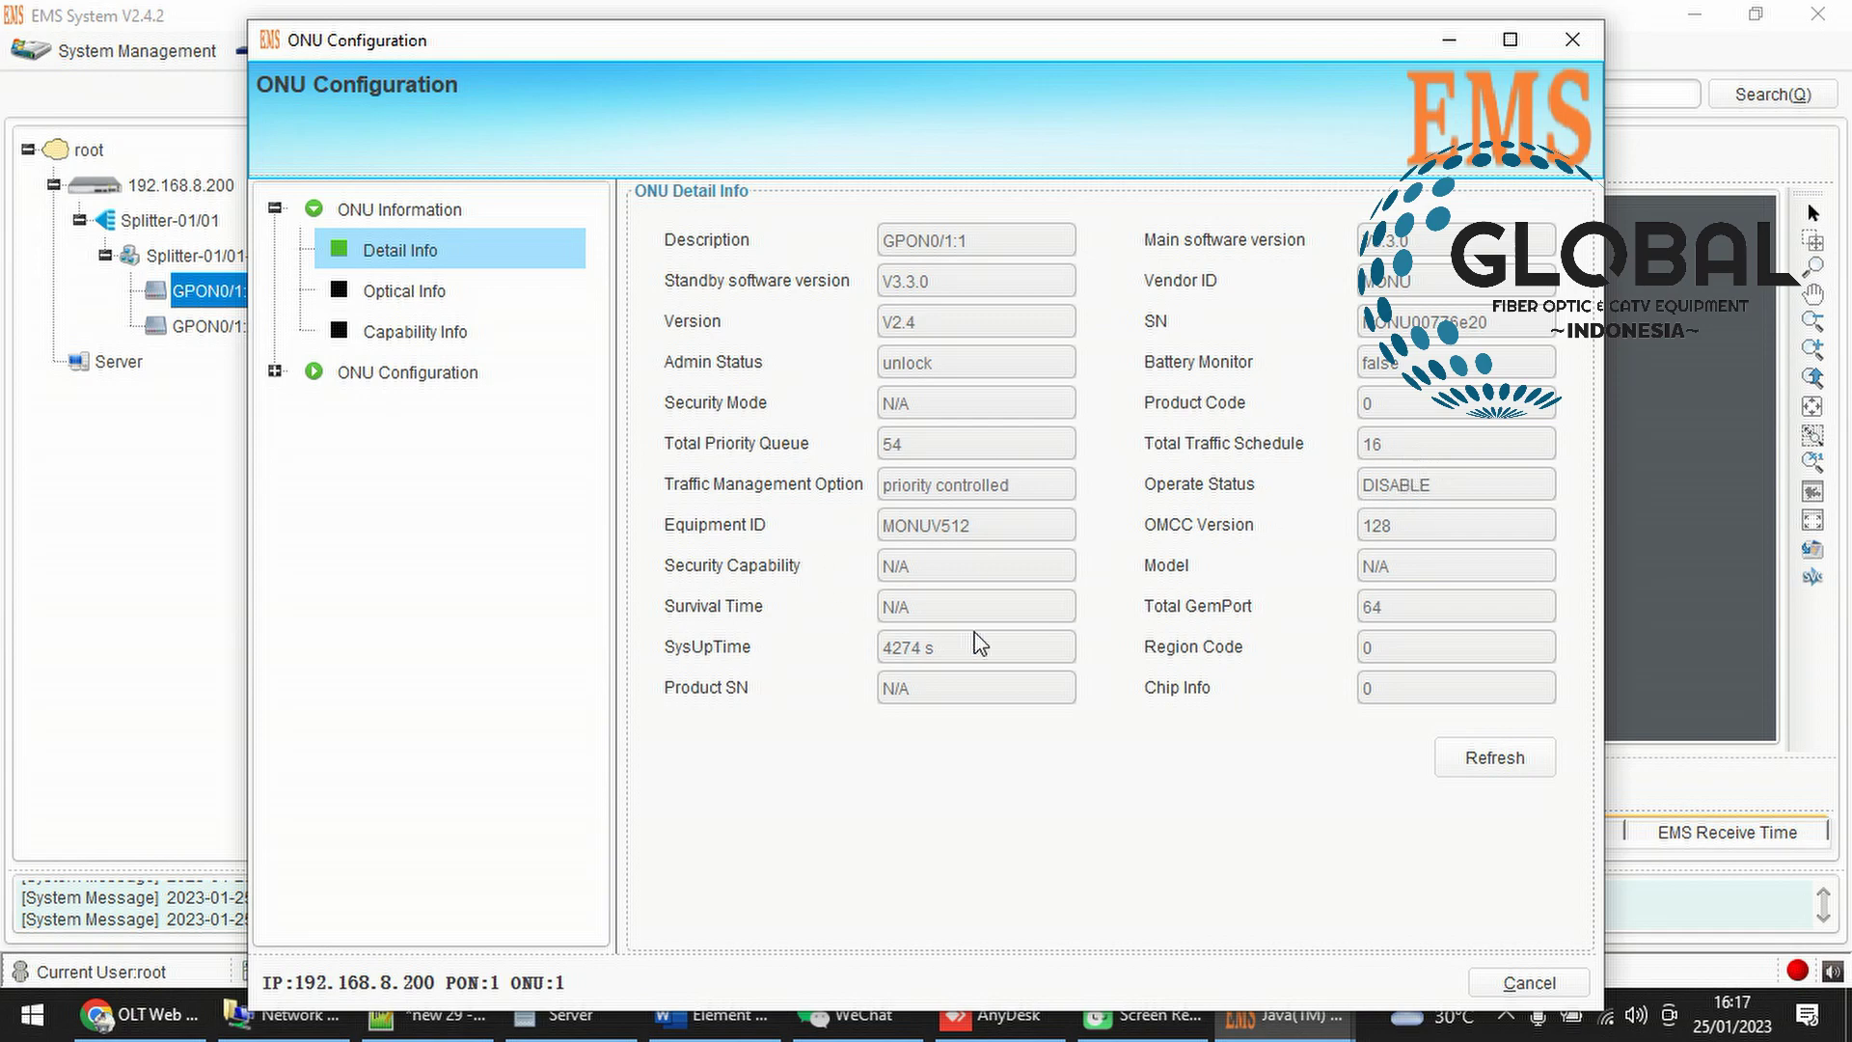
pyautogui.click(1571, 42)
pyautogui.rightClick(895, 361)
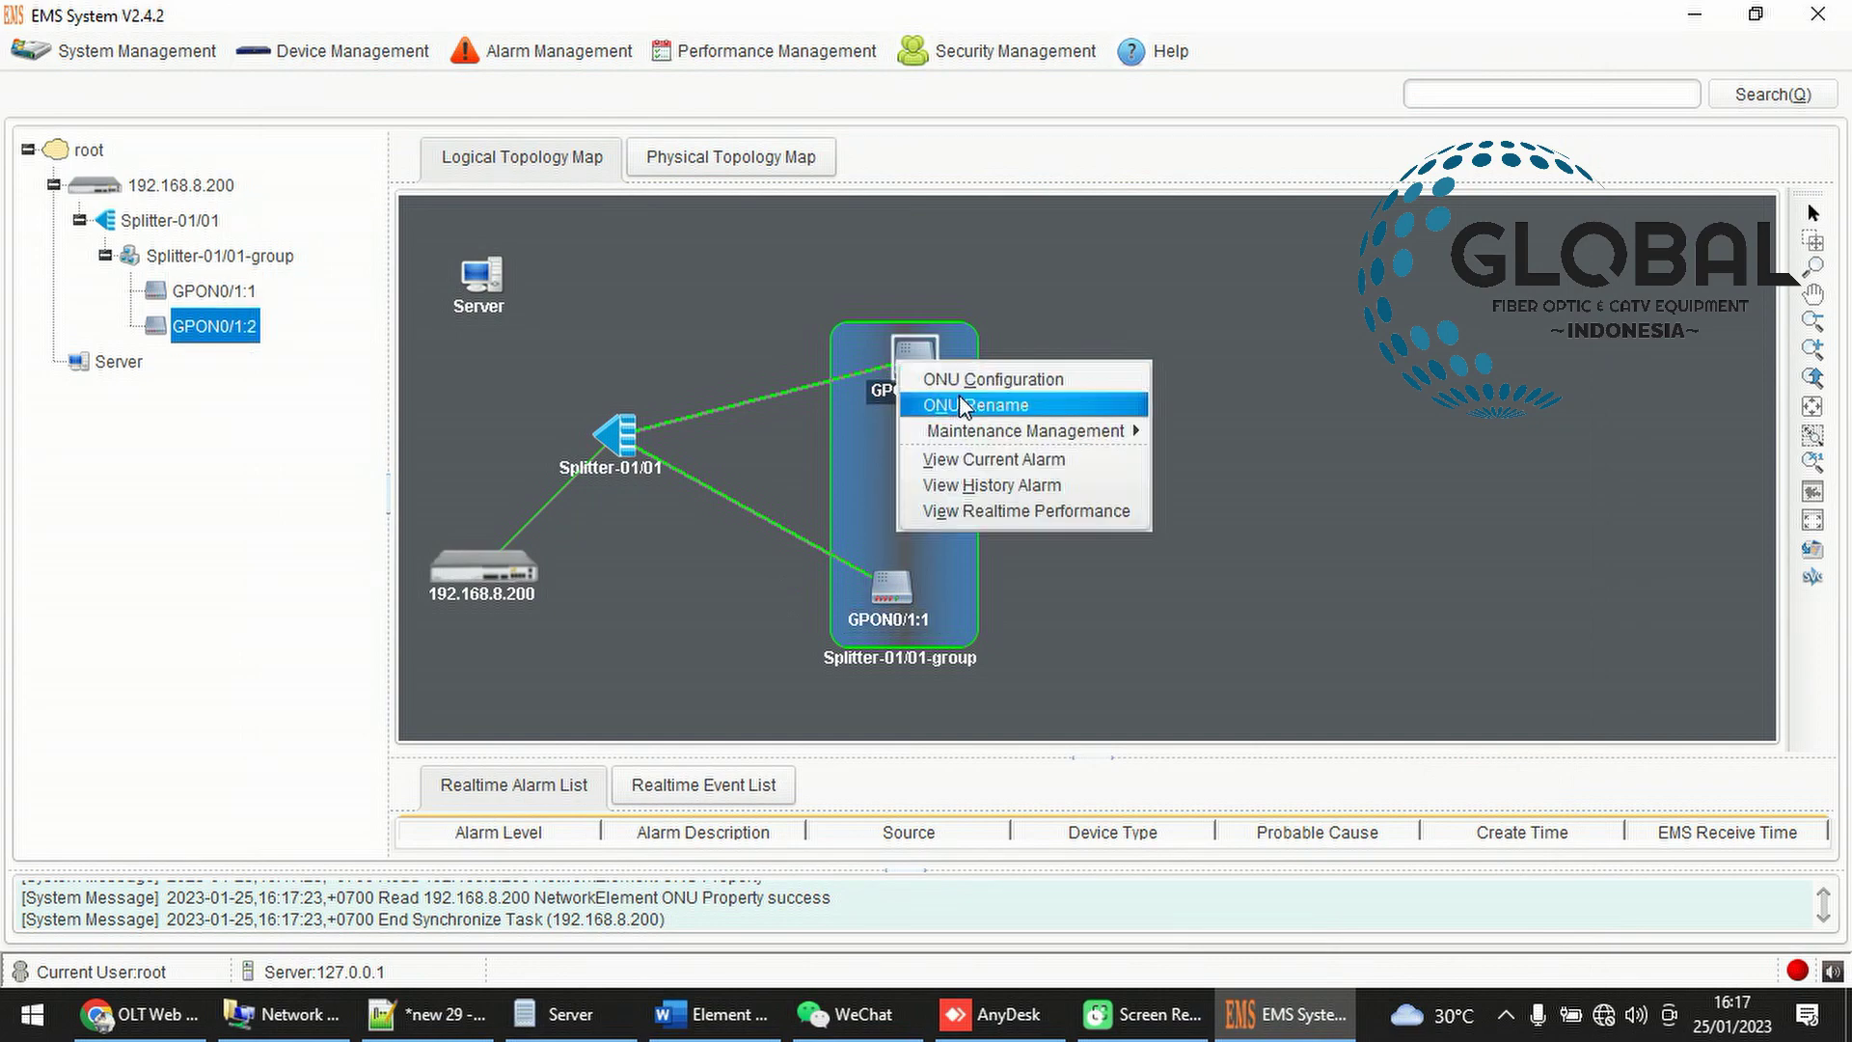
pyautogui.click(1021, 445)
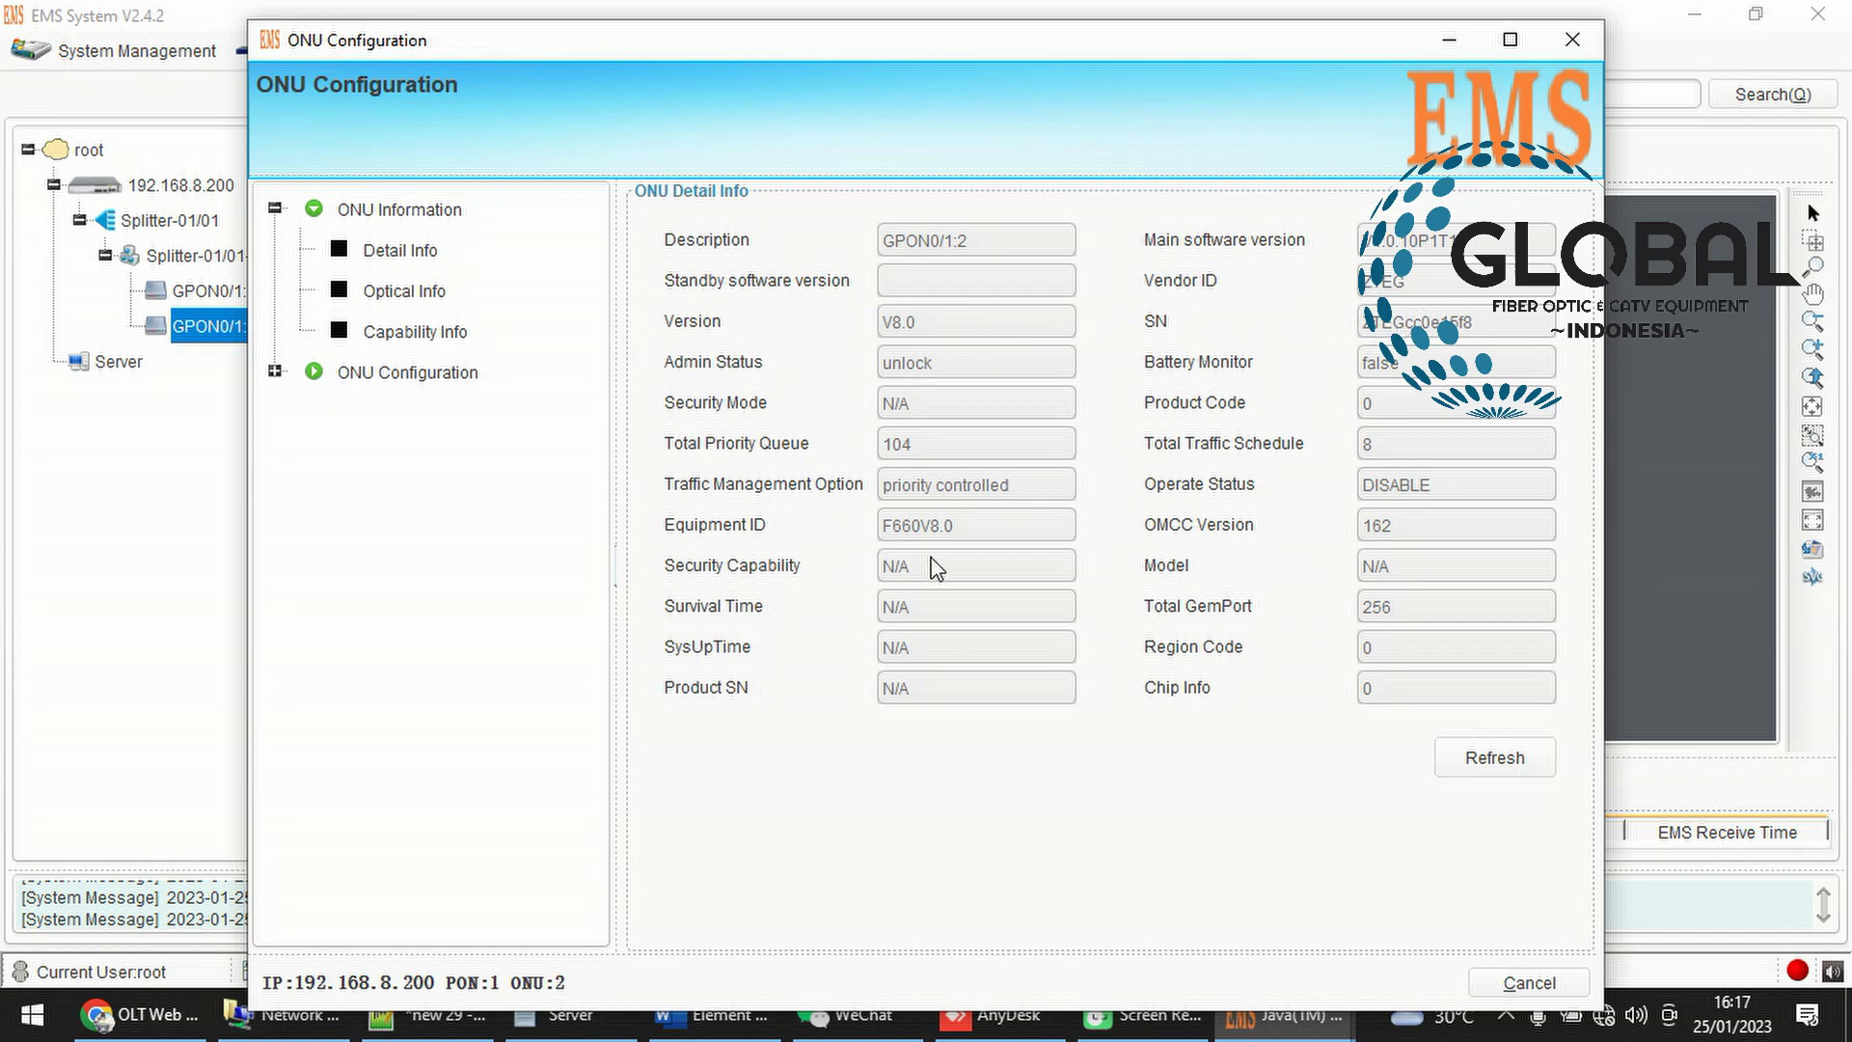
pyautogui.click(1572, 39)
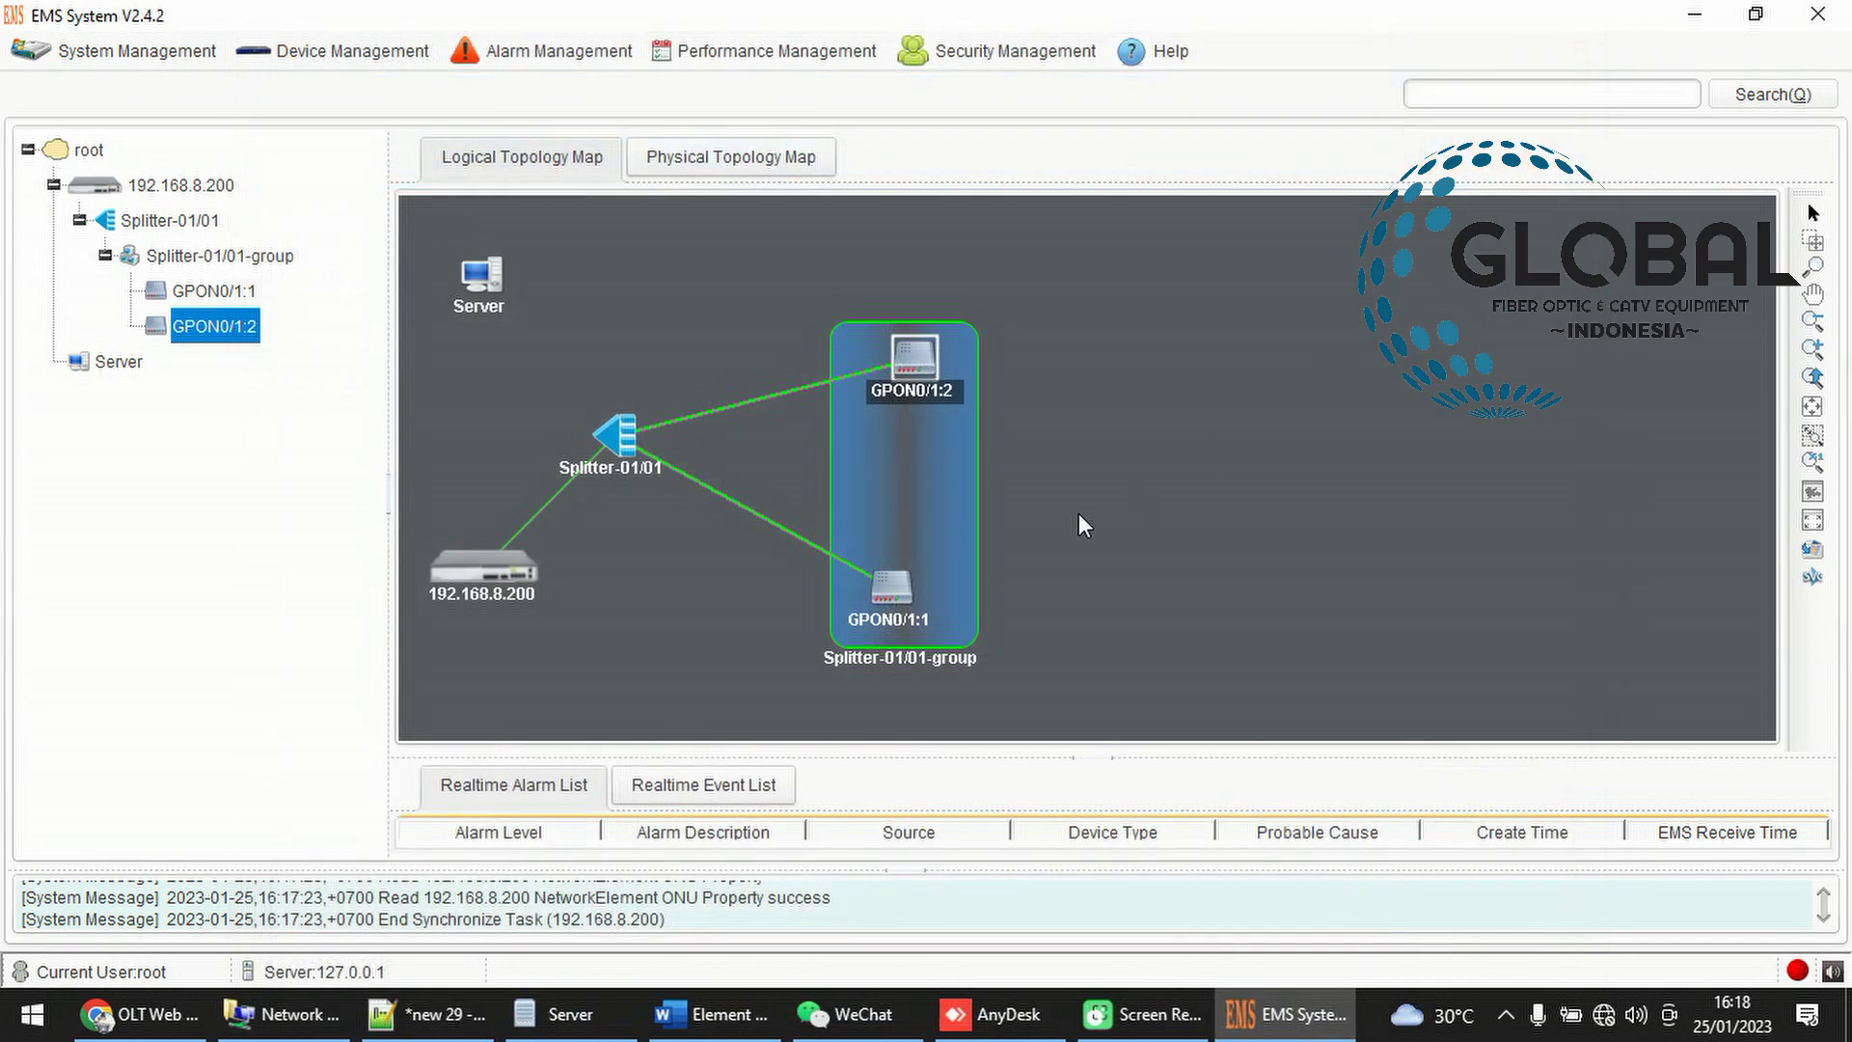
# Reposition the OLT, Splitter-01/01 and ONUs GPON0/1:1 and GPON0/1:2 on the map
pyautogui.moveTo(1254, 459); pyautogui.dragTo(1179, 605)
pyautogui.moveTo(747, 561); pyautogui.dragTo(776, 407)
pyautogui.moveTo(539, 488); pyautogui.dragTo(553, 541)
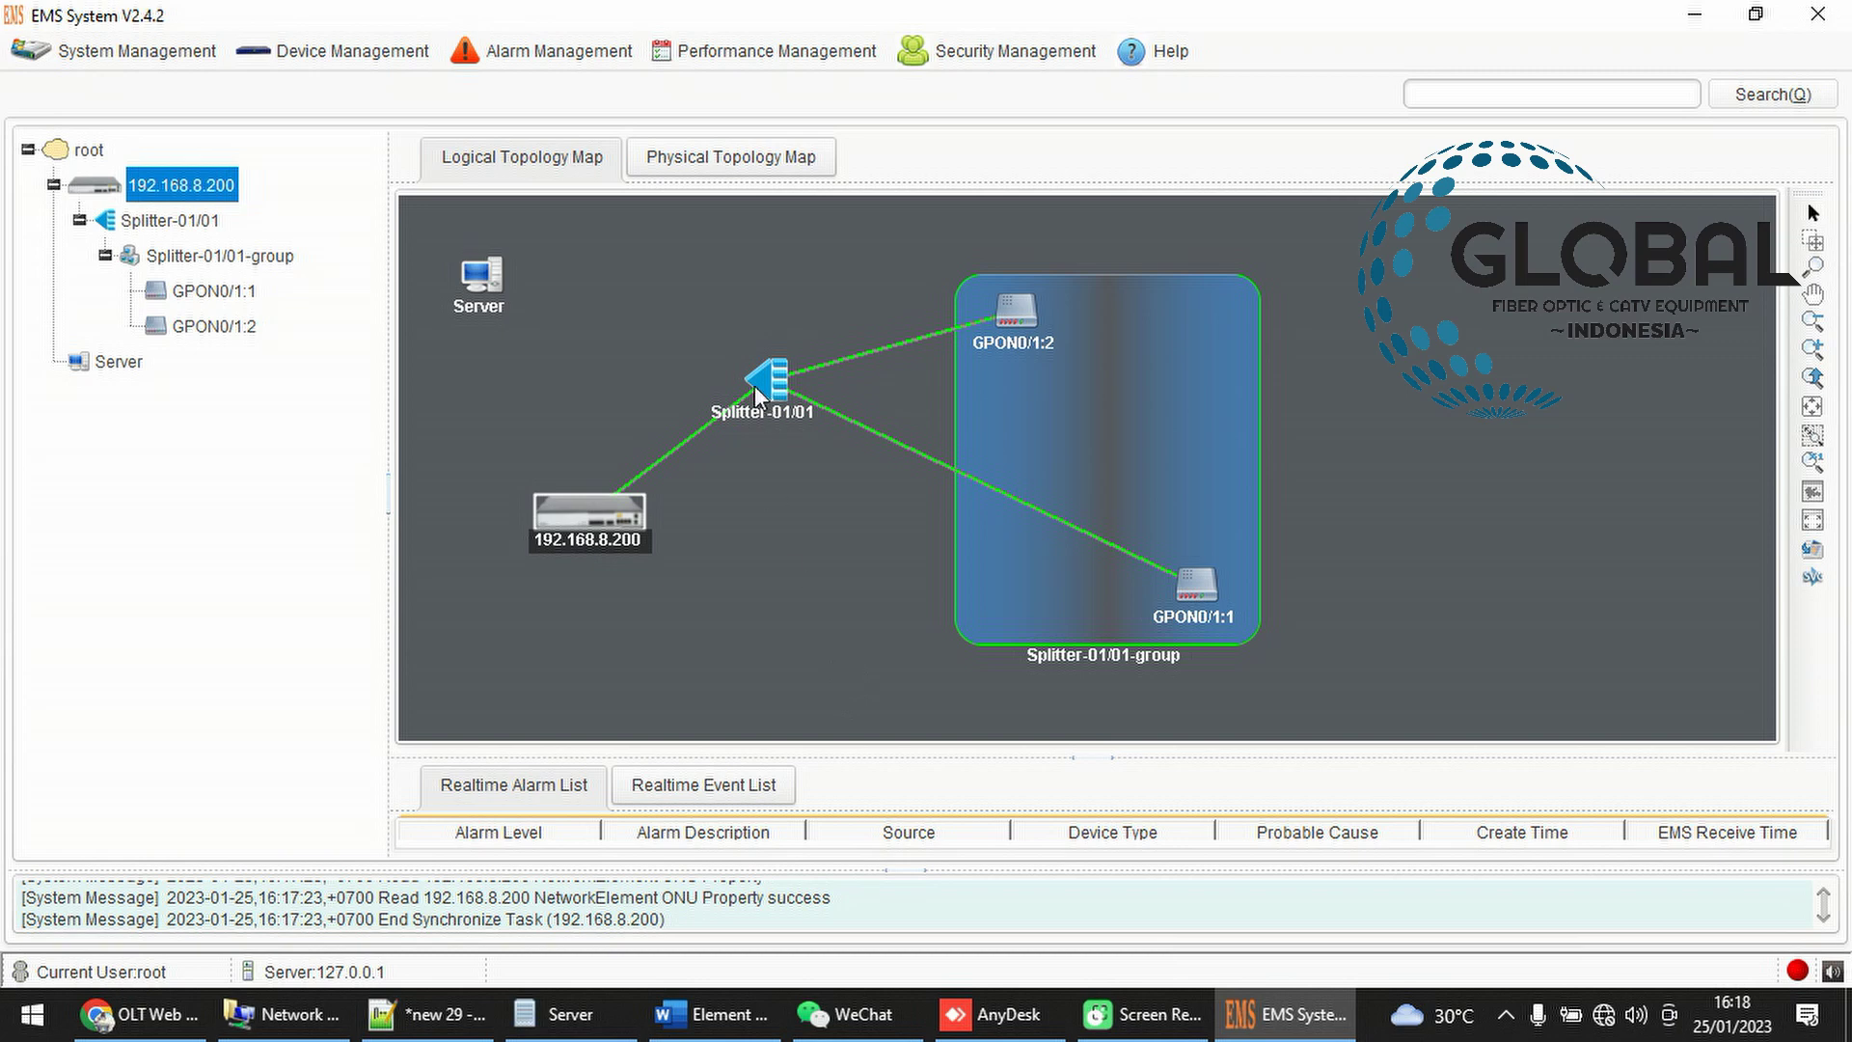
pyautogui.click(743, 417)
pyautogui.moveTo(585, 506); pyautogui.dragTo(554, 447)
pyautogui.moveTo(774, 395); pyautogui.dragTo(745, 498)
pyautogui.moveTo(1033, 314); pyautogui.dragTo(908, 312)
pyautogui.moveTo(1174, 592); pyautogui.dragTo(1228, 601)
pyautogui.moveTo(750, 489); pyautogui.dragTo(723, 352)
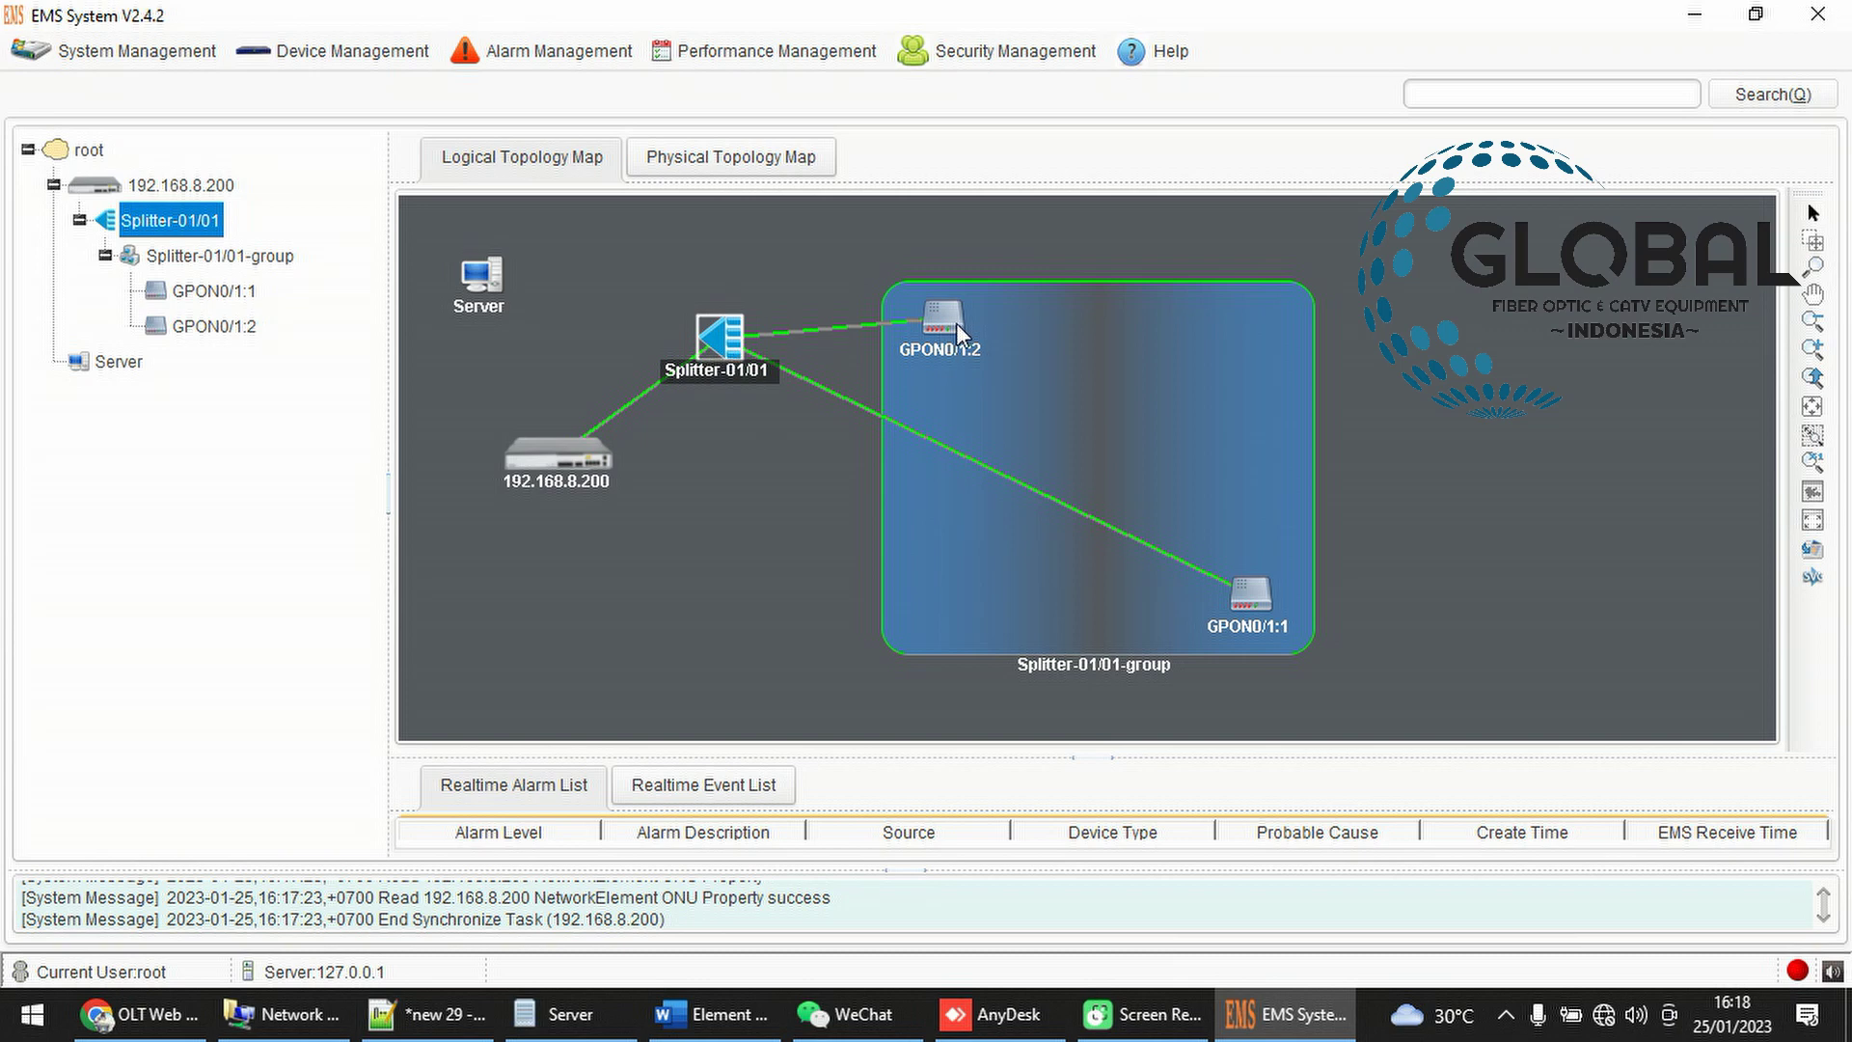
pyautogui.moveTo(959, 326); pyautogui.dragTo(1072, 316)
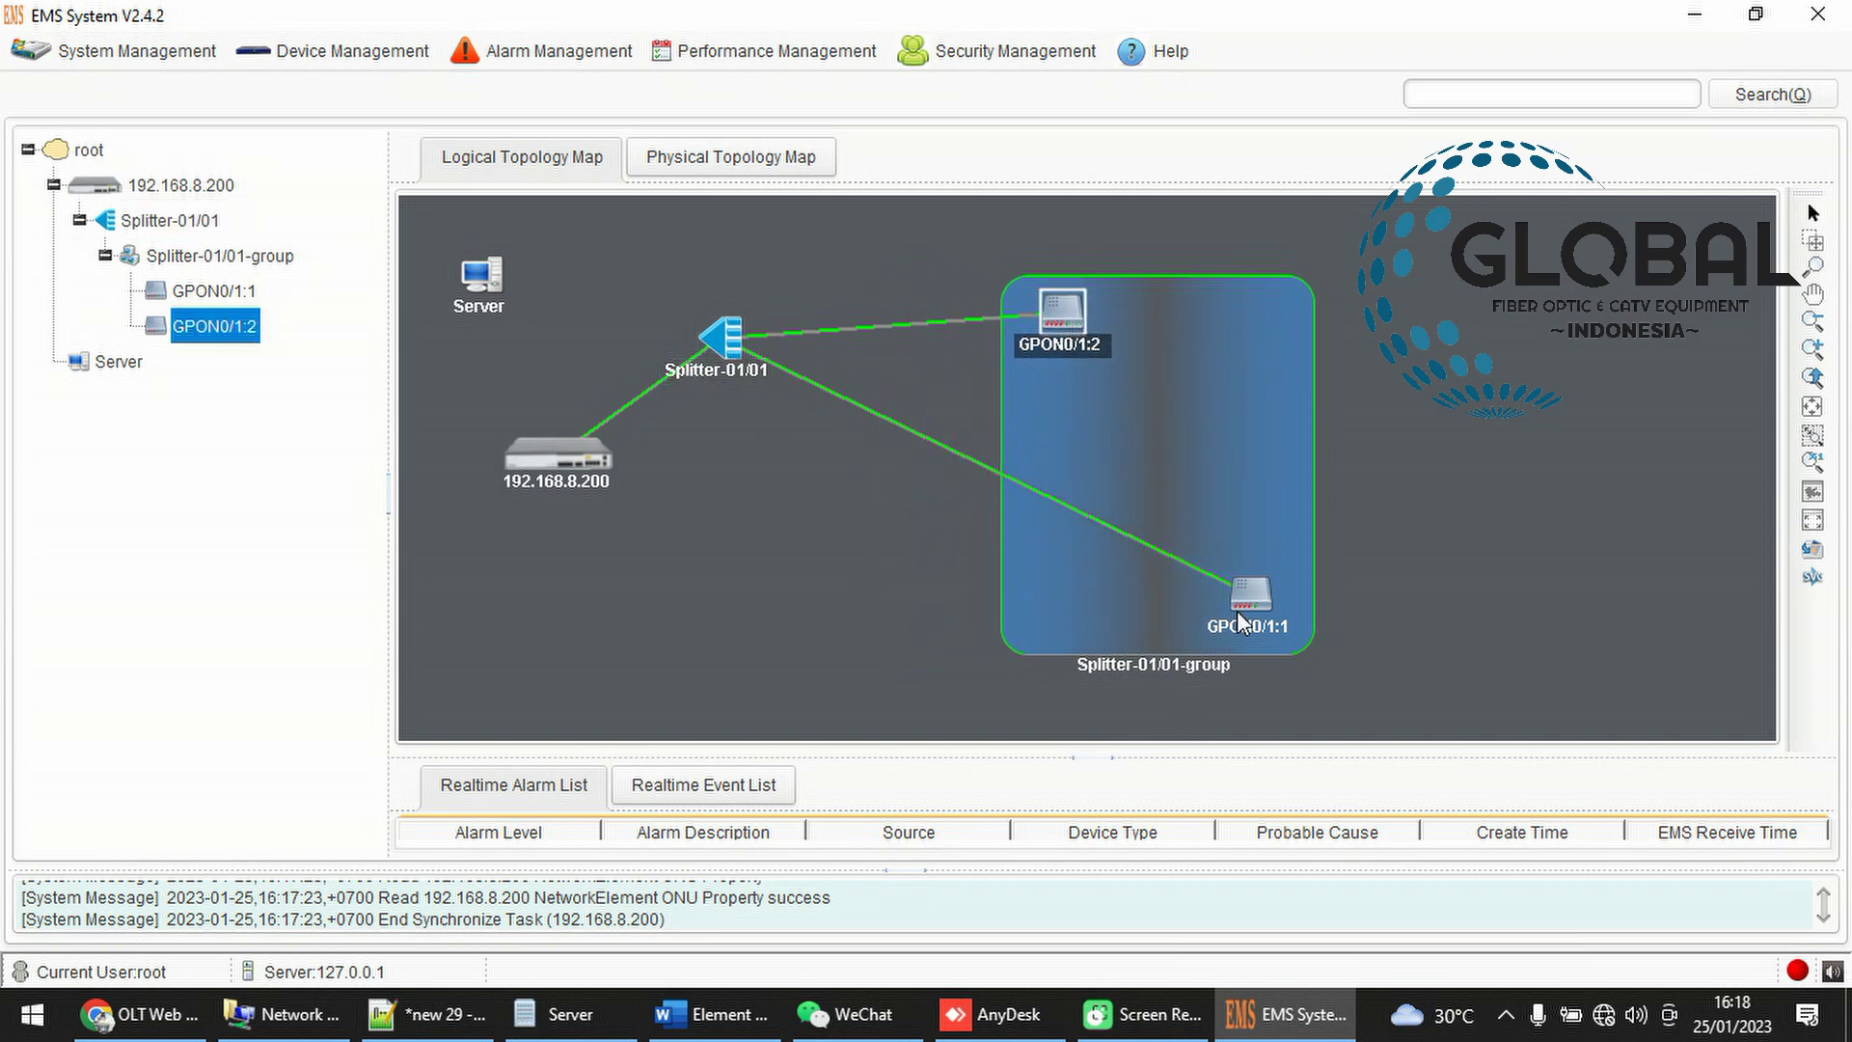
pyautogui.moveTo(1239, 618); pyautogui.dragTo(1038, 608)
# Open and close OLT Configuration for 192.168.8.200, then switch to the OLT web page
pyautogui.rightClick(603, 478)
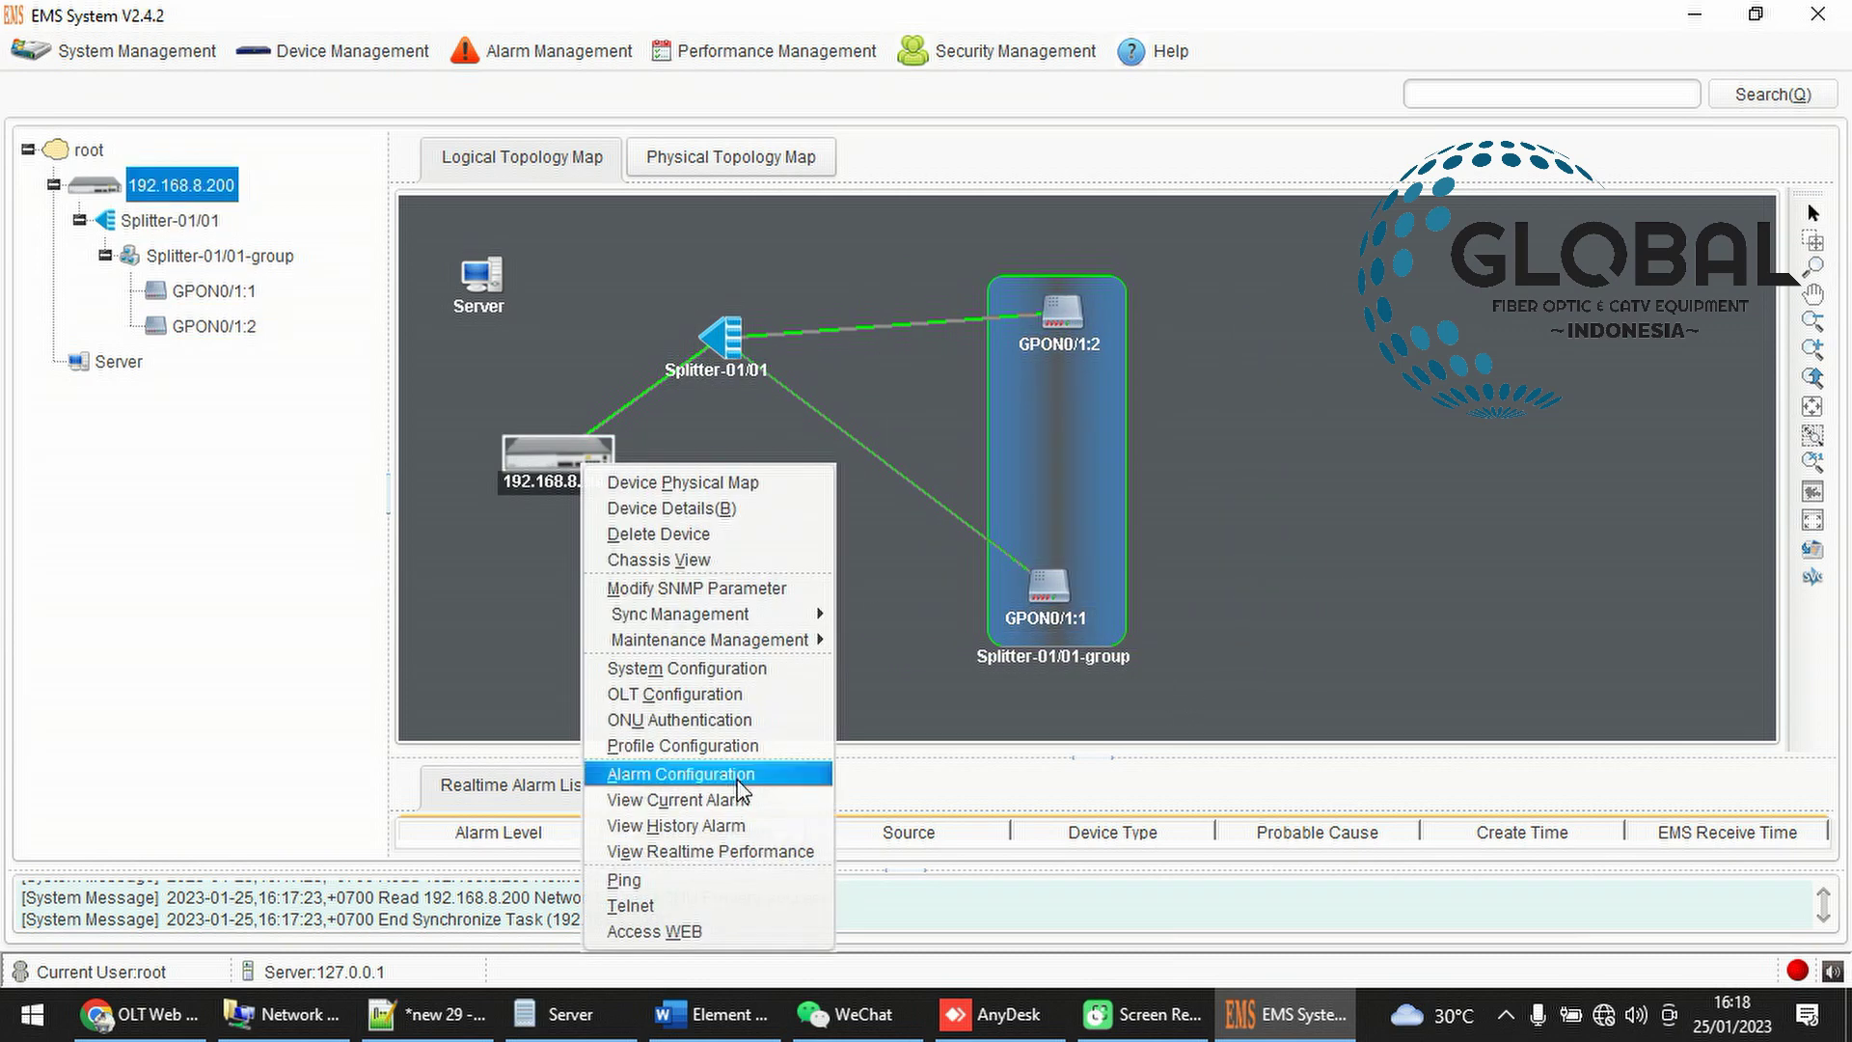
pyautogui.click(705, 696)
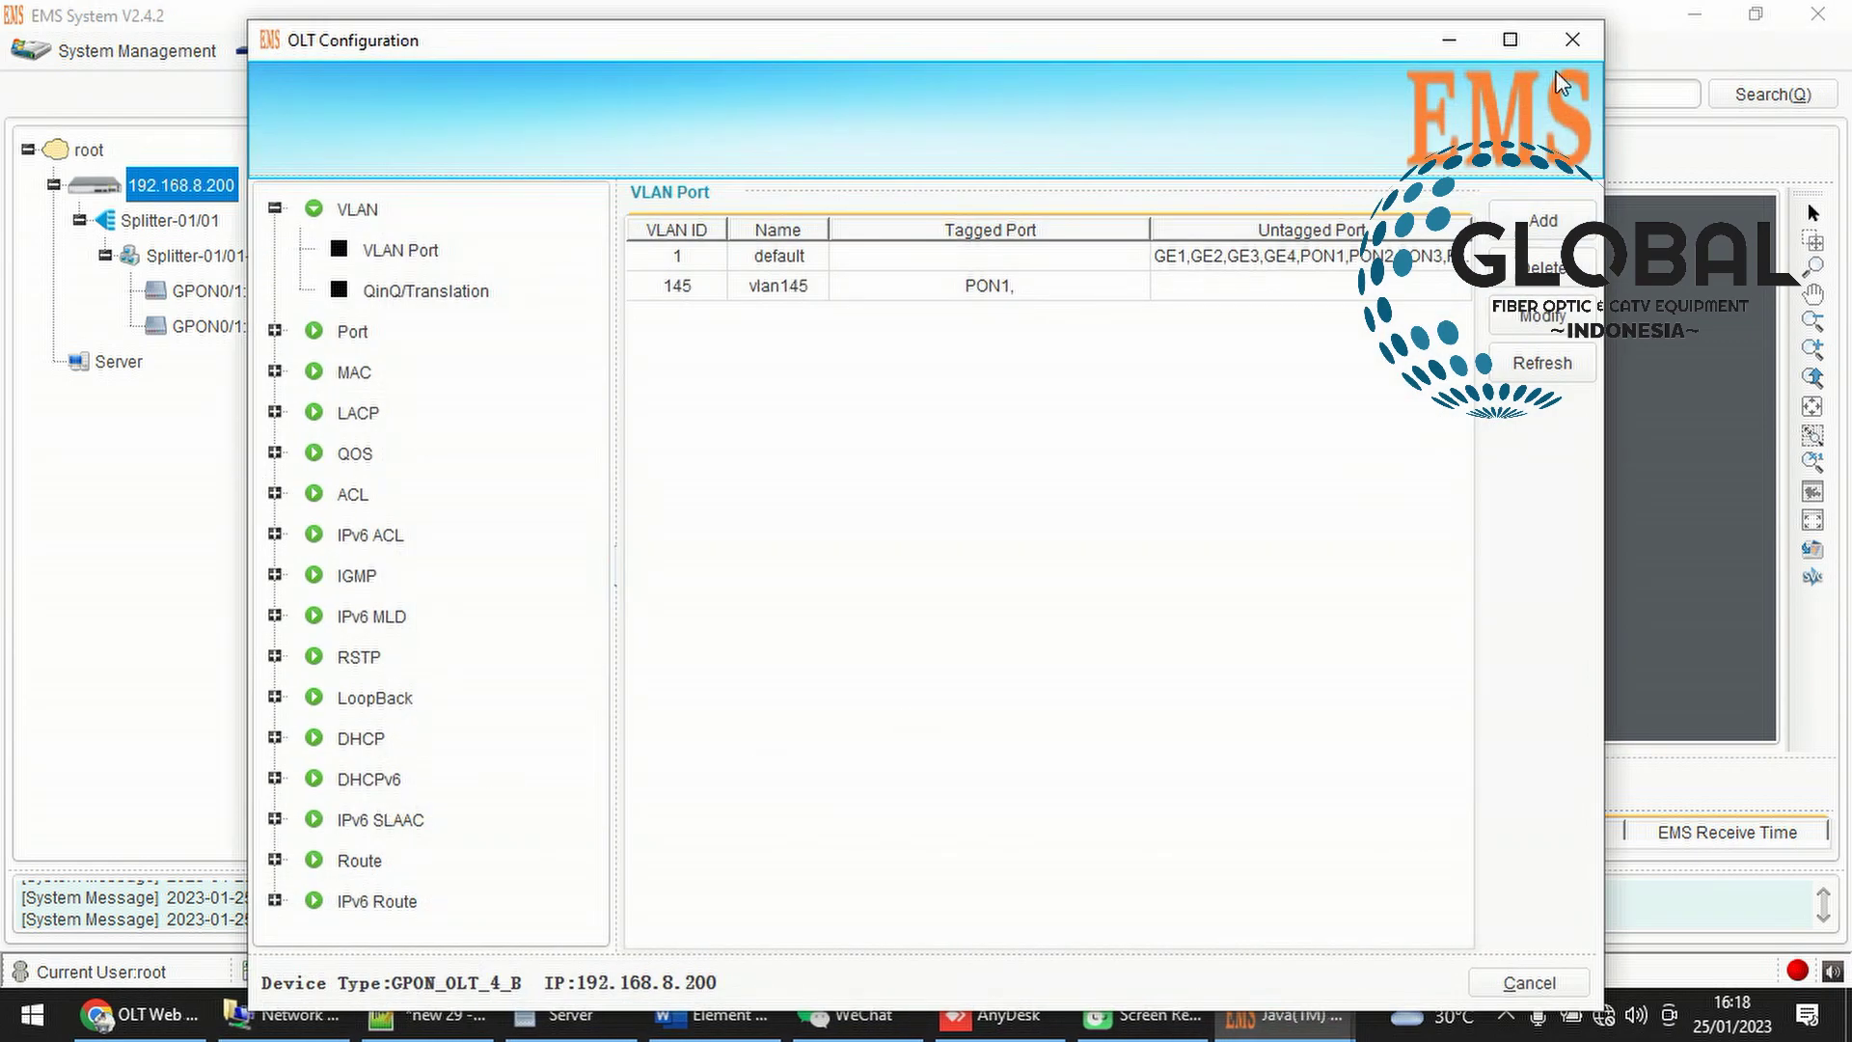
pyautogui.click(1570, 39)
pyautogui.click(140, 1014)
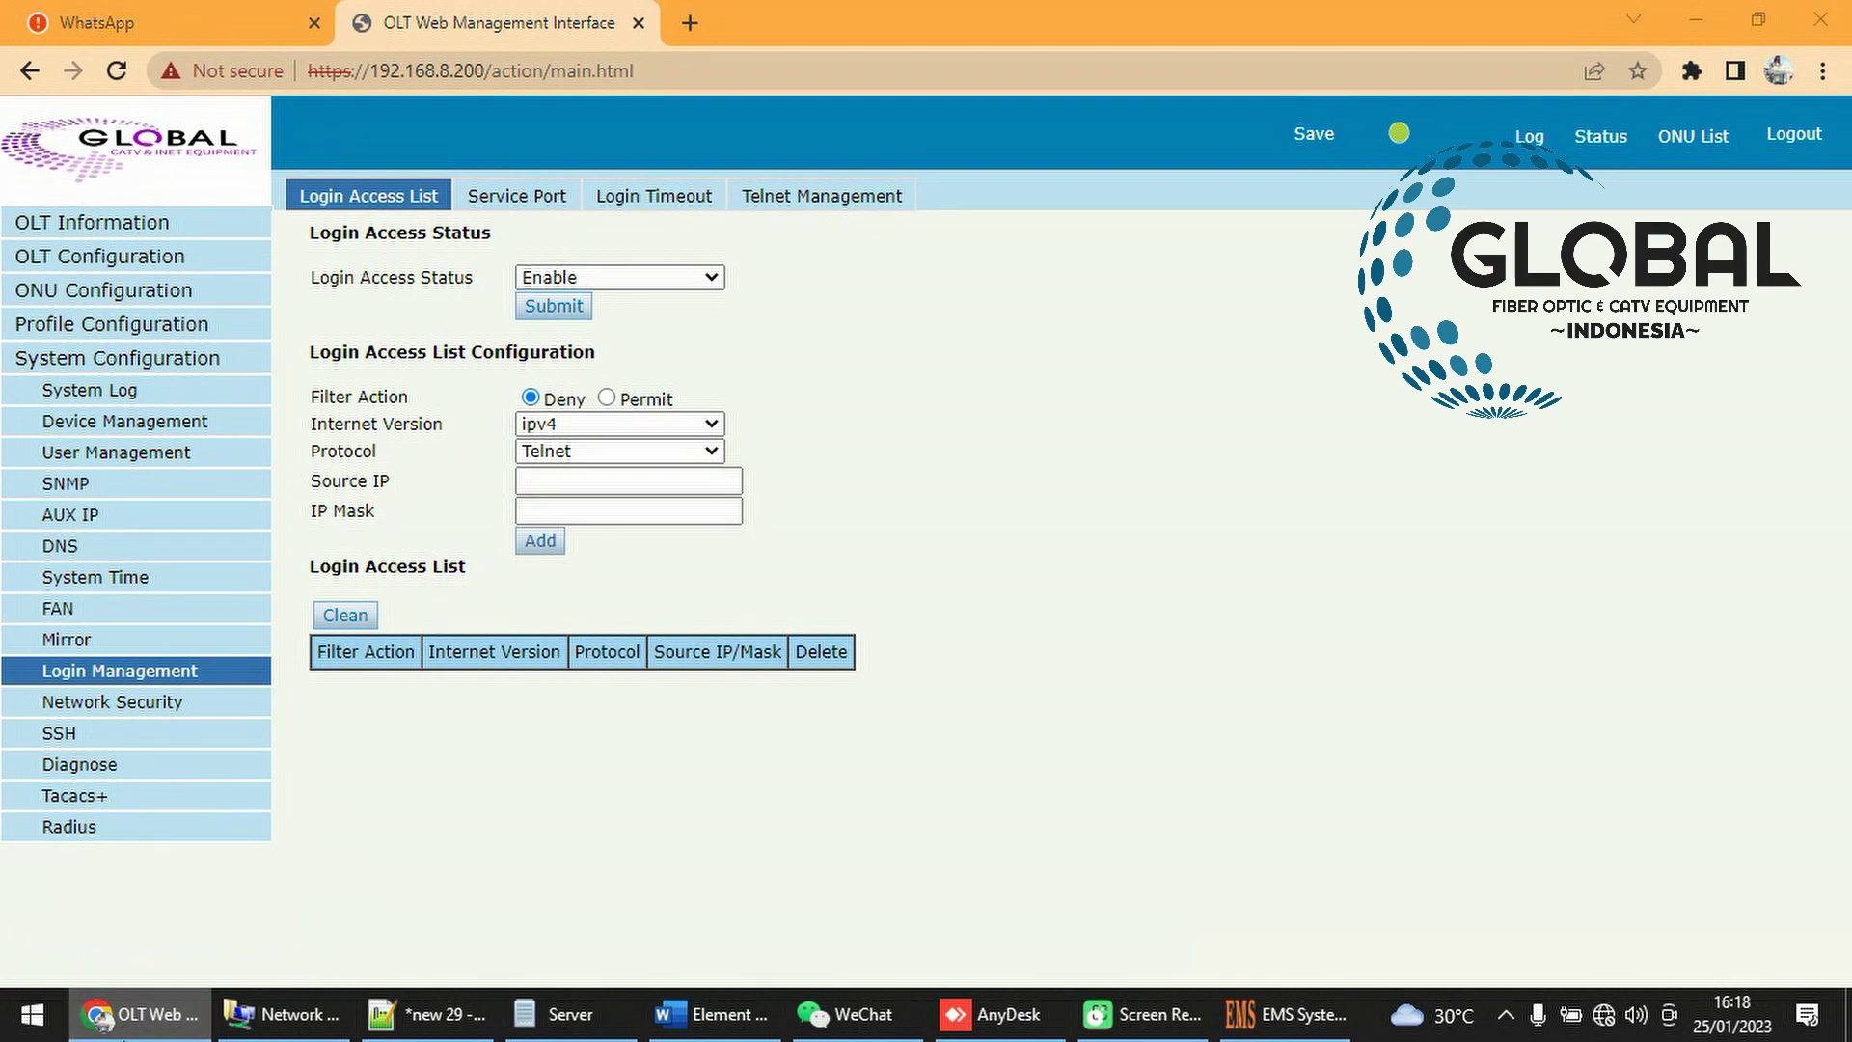
# Bring GPON0/1:1 and GPON0/1:2 next to each other and shift Splitter-01/01 up and right
pyautogui.click(118, 1009)
pyautogui.click(139, 1014)
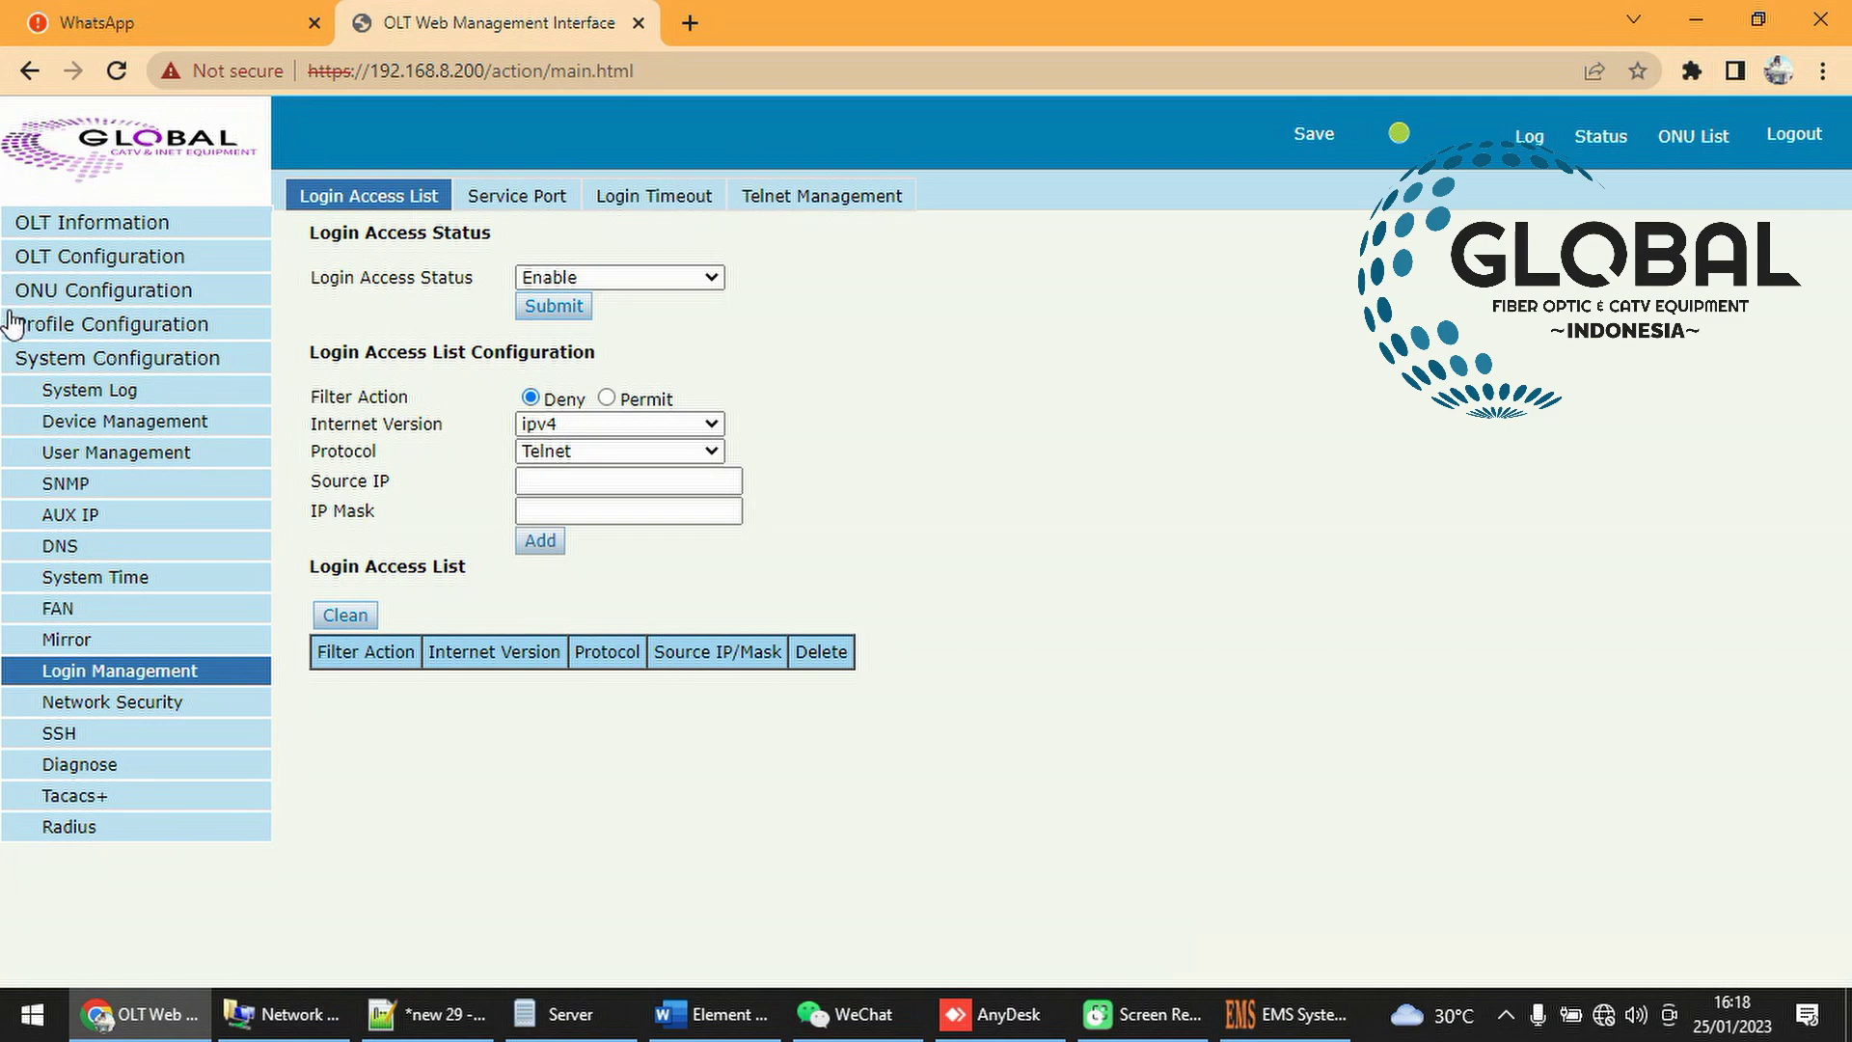
pyautogui.click(140, 1013)
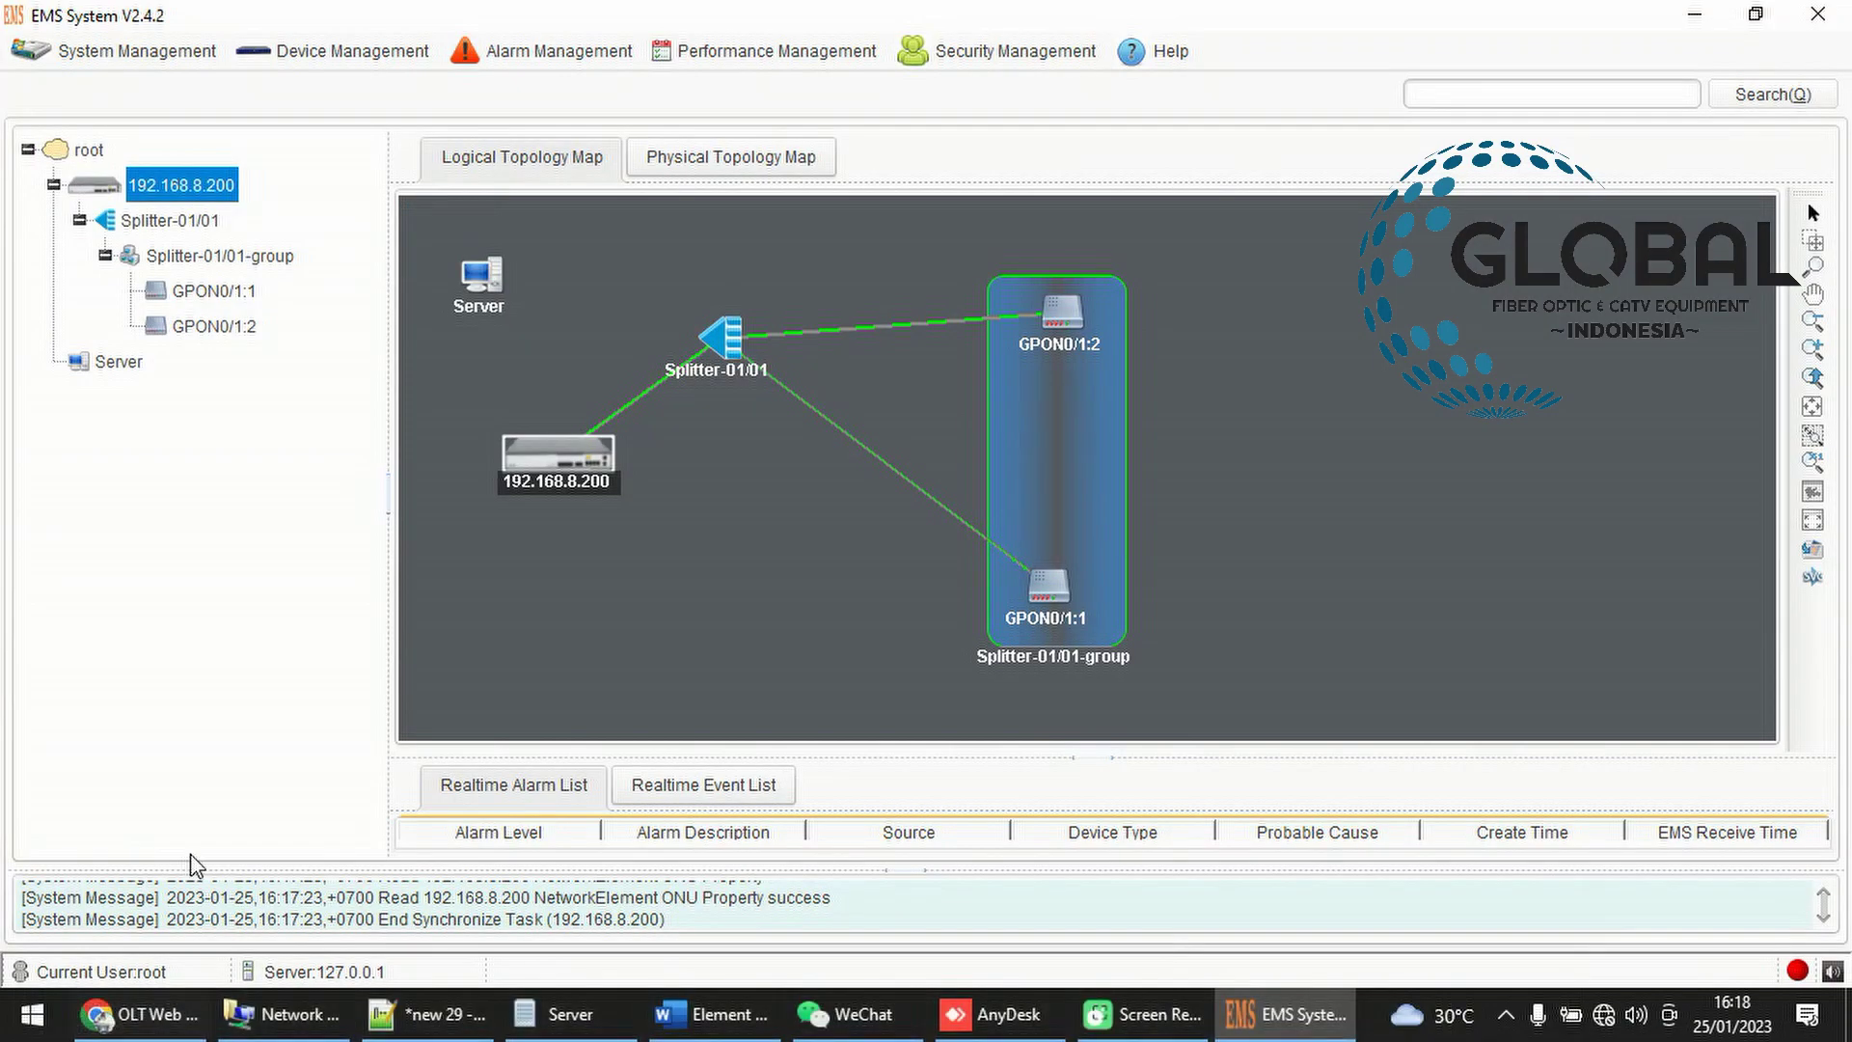
pyautogui.click(1074, 340)
pyautogui.moveTo(1073, 341); pyautogui.dragTo(1244, 485)
pyautogui.click(1038, 594)
pyautogui.moveTo(1039, 594); pyautogui.dragTo(711, 557)
pyautogui.moveTo(1234, 473); pyautogui.dragTo(940, 550)
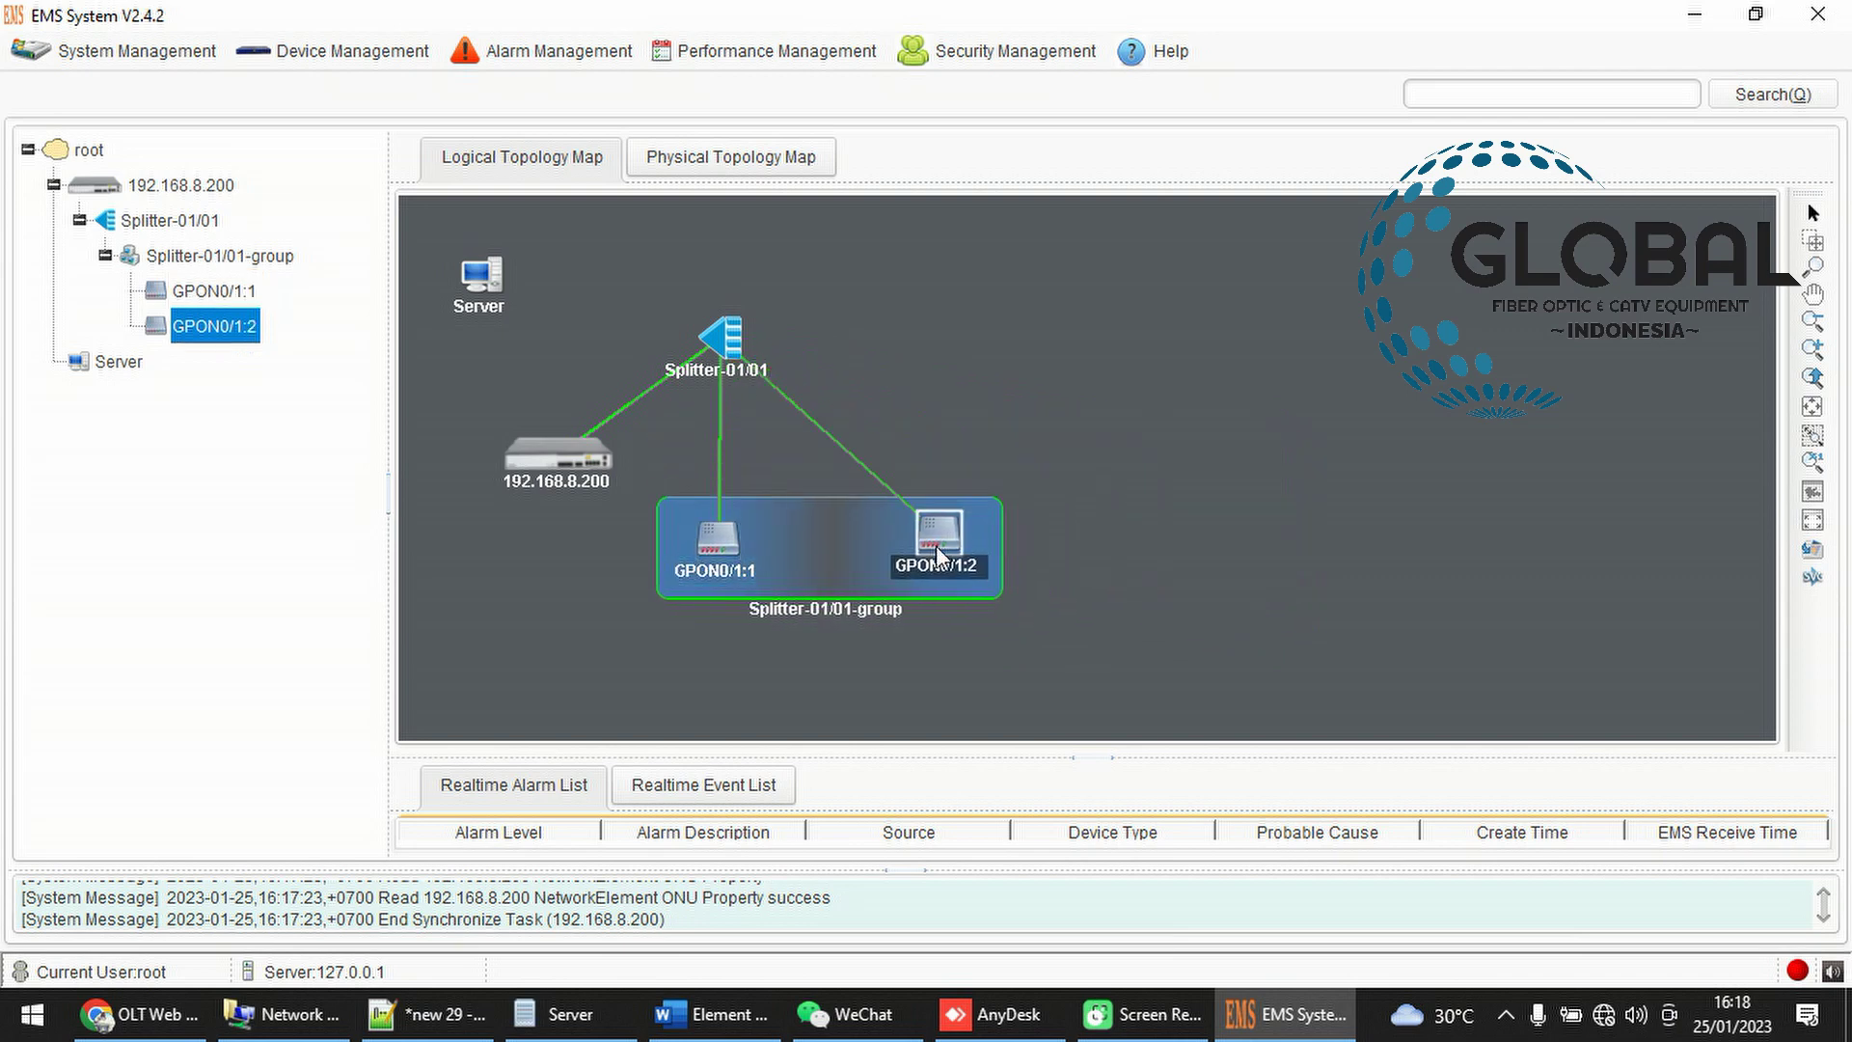
pyautogui.moveTo(732, 352); pyautogui.dragTo(907, 294)
# Align both ONUs inside the group and place Splitter-01/01 directly above them
pyautogui.click(717, 537)
pyautogui.moveTo(717, 537); pyautogui.dragTo(819, 478)
pyautogui.moveTo(941, 536); pyautogui.dragTo(943, 455)
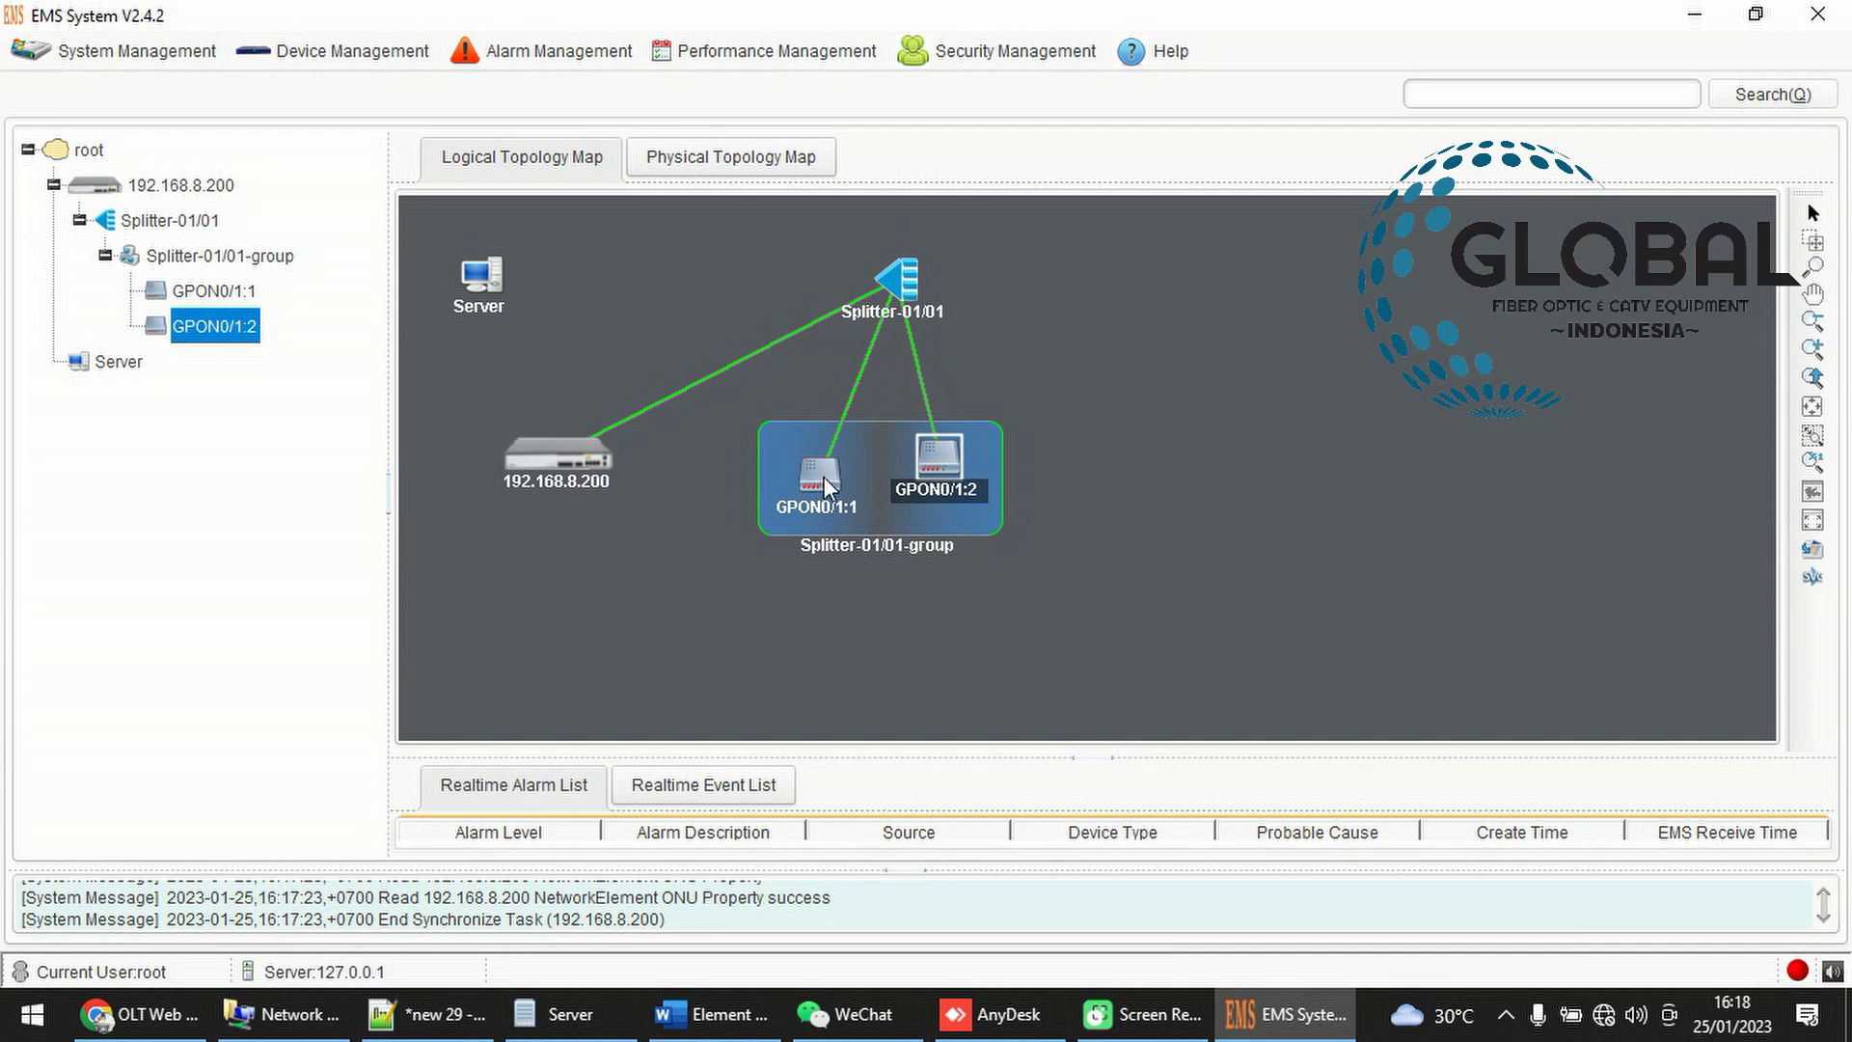
pyautogui.moveTo(807, 481); pyautogui.dragTo(818, 442)
pyautogui.click(934, 481)
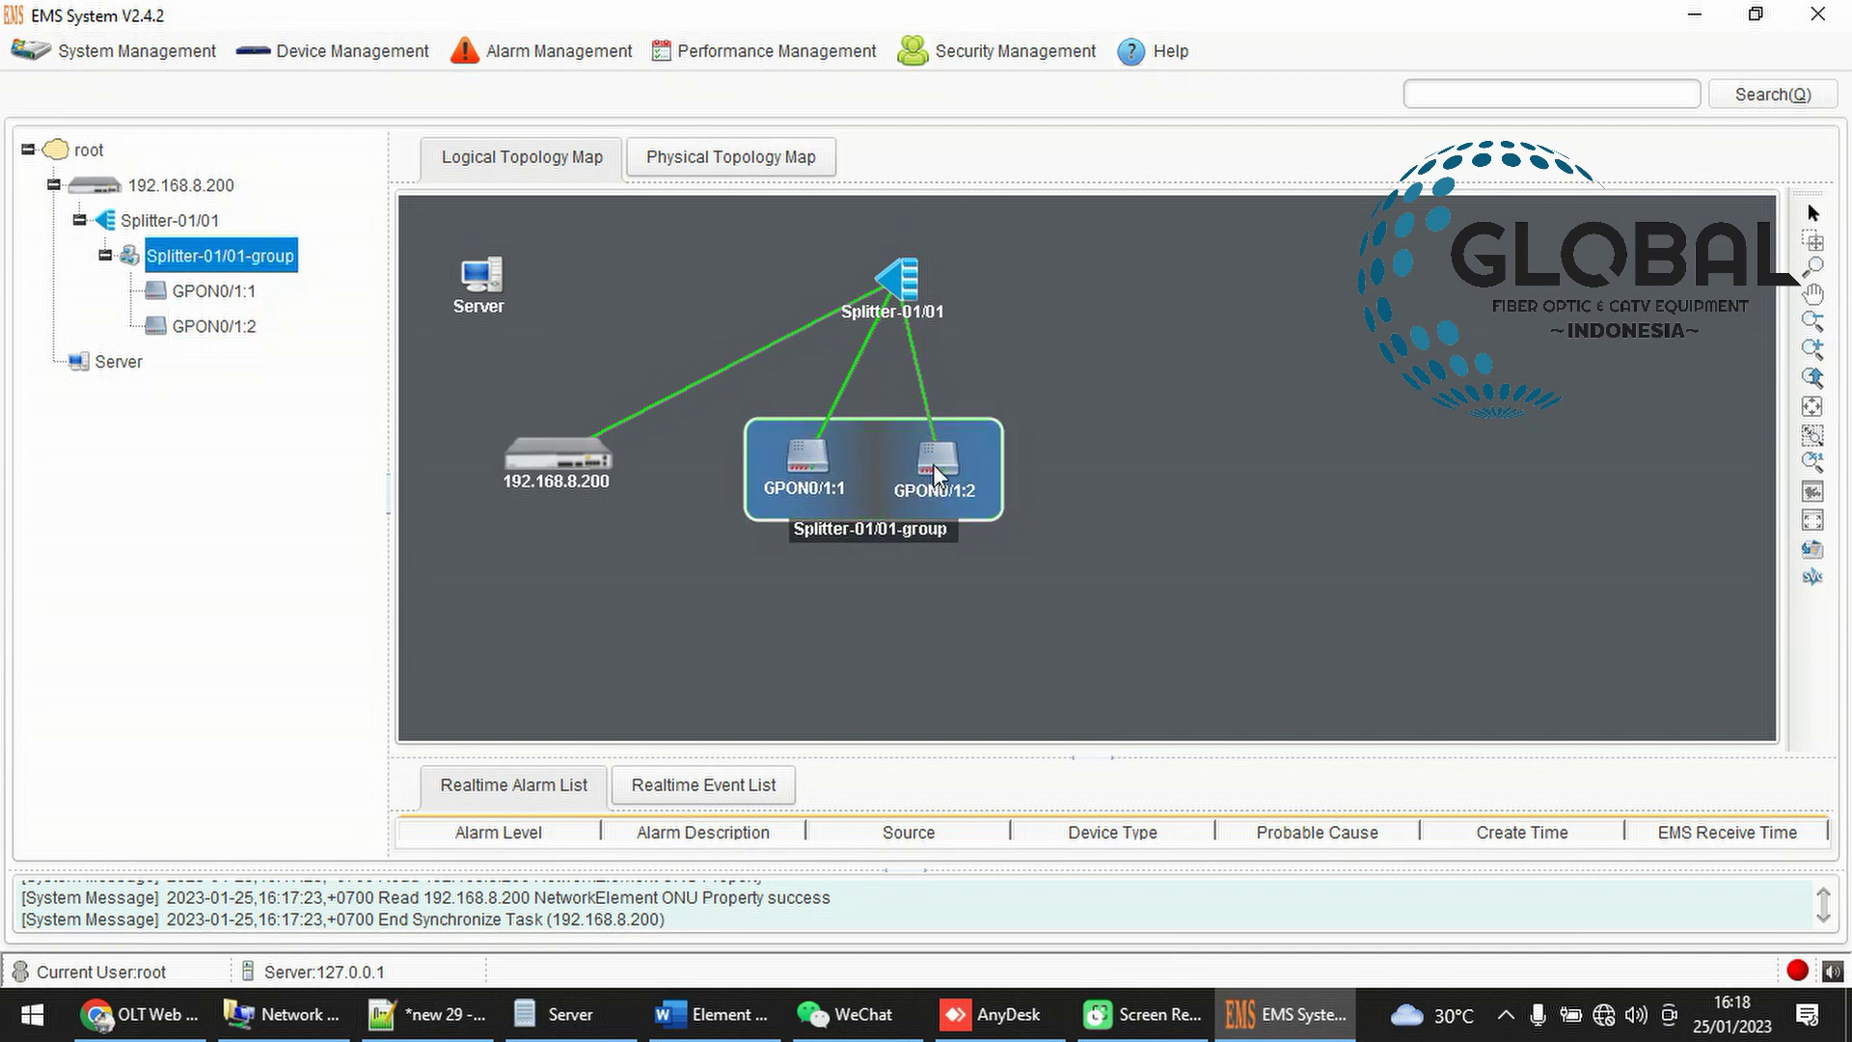
pyautogui.moveTo(934, 475); pyautogui.dragTo(978, 481)
pyautogui.moveTo(908, 287); pyautogui.dragTo(892, 321)
pyautogui.click(1010, 653)
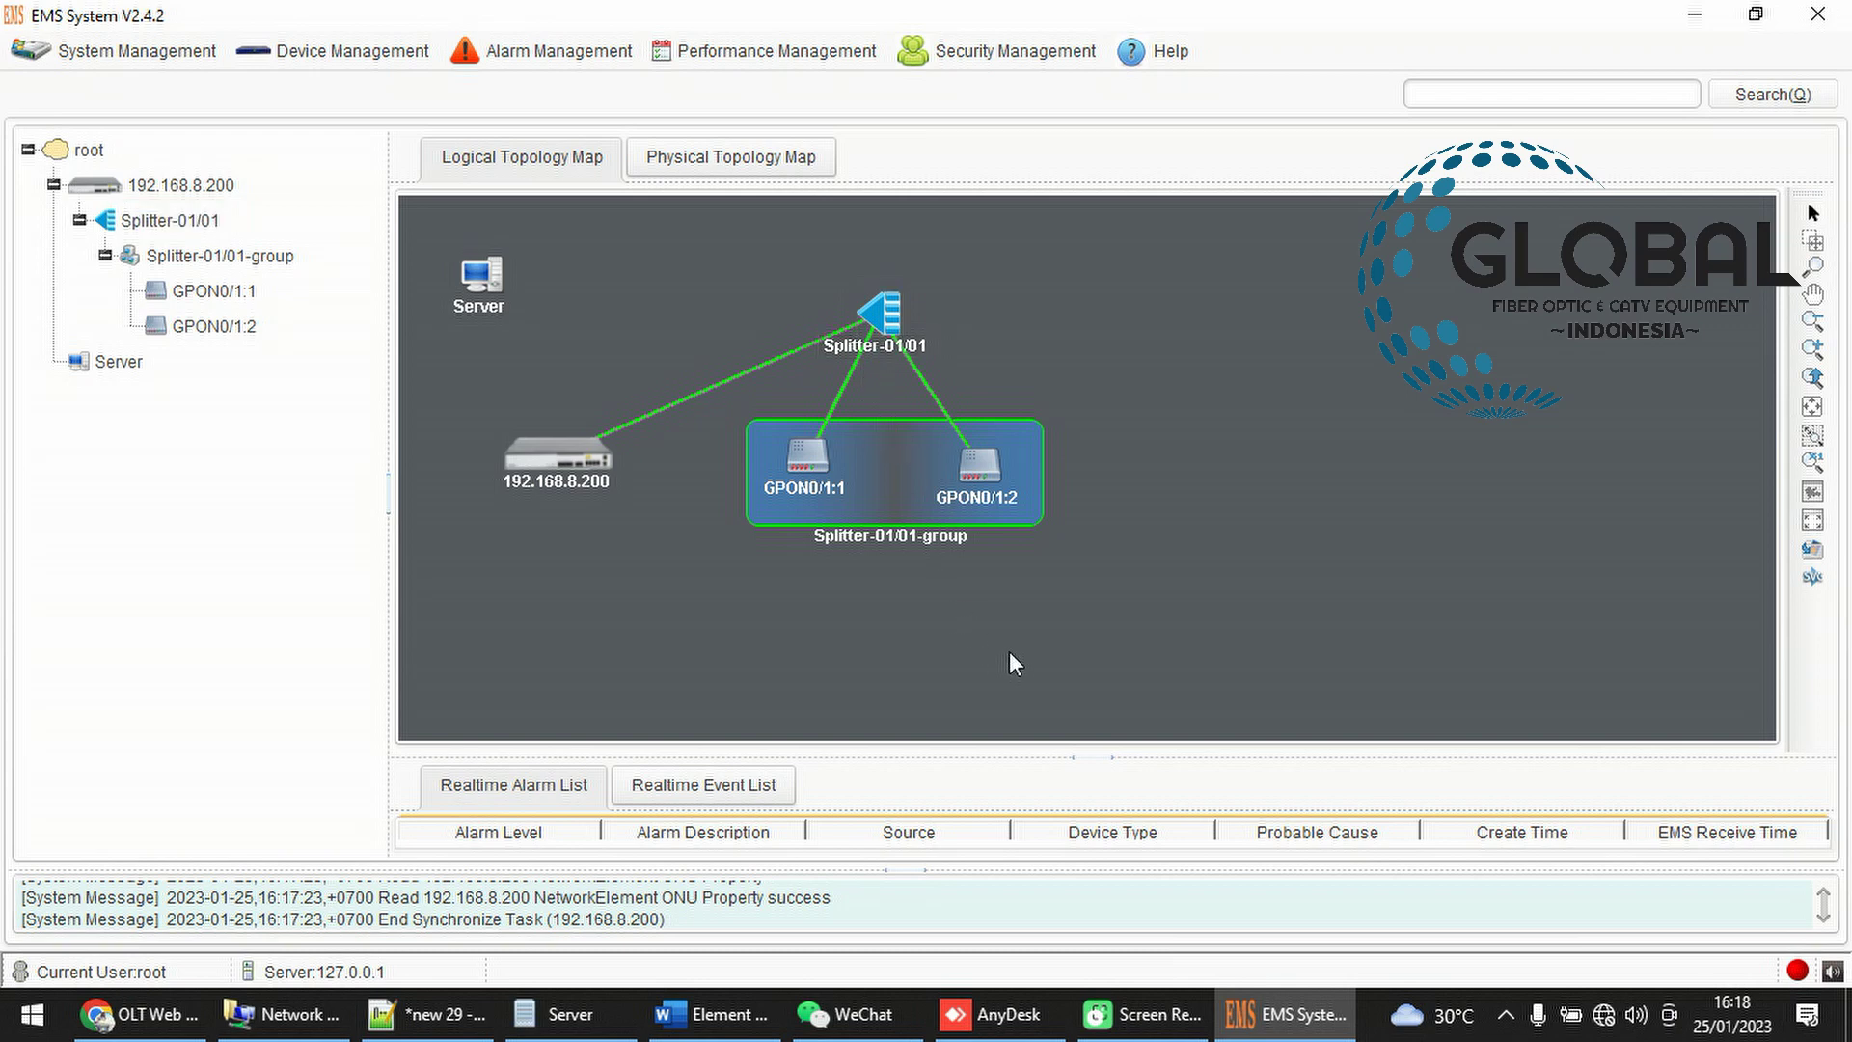
pyautogui.moveTo(969, 488); pyautogui.dragTo(995, 551)
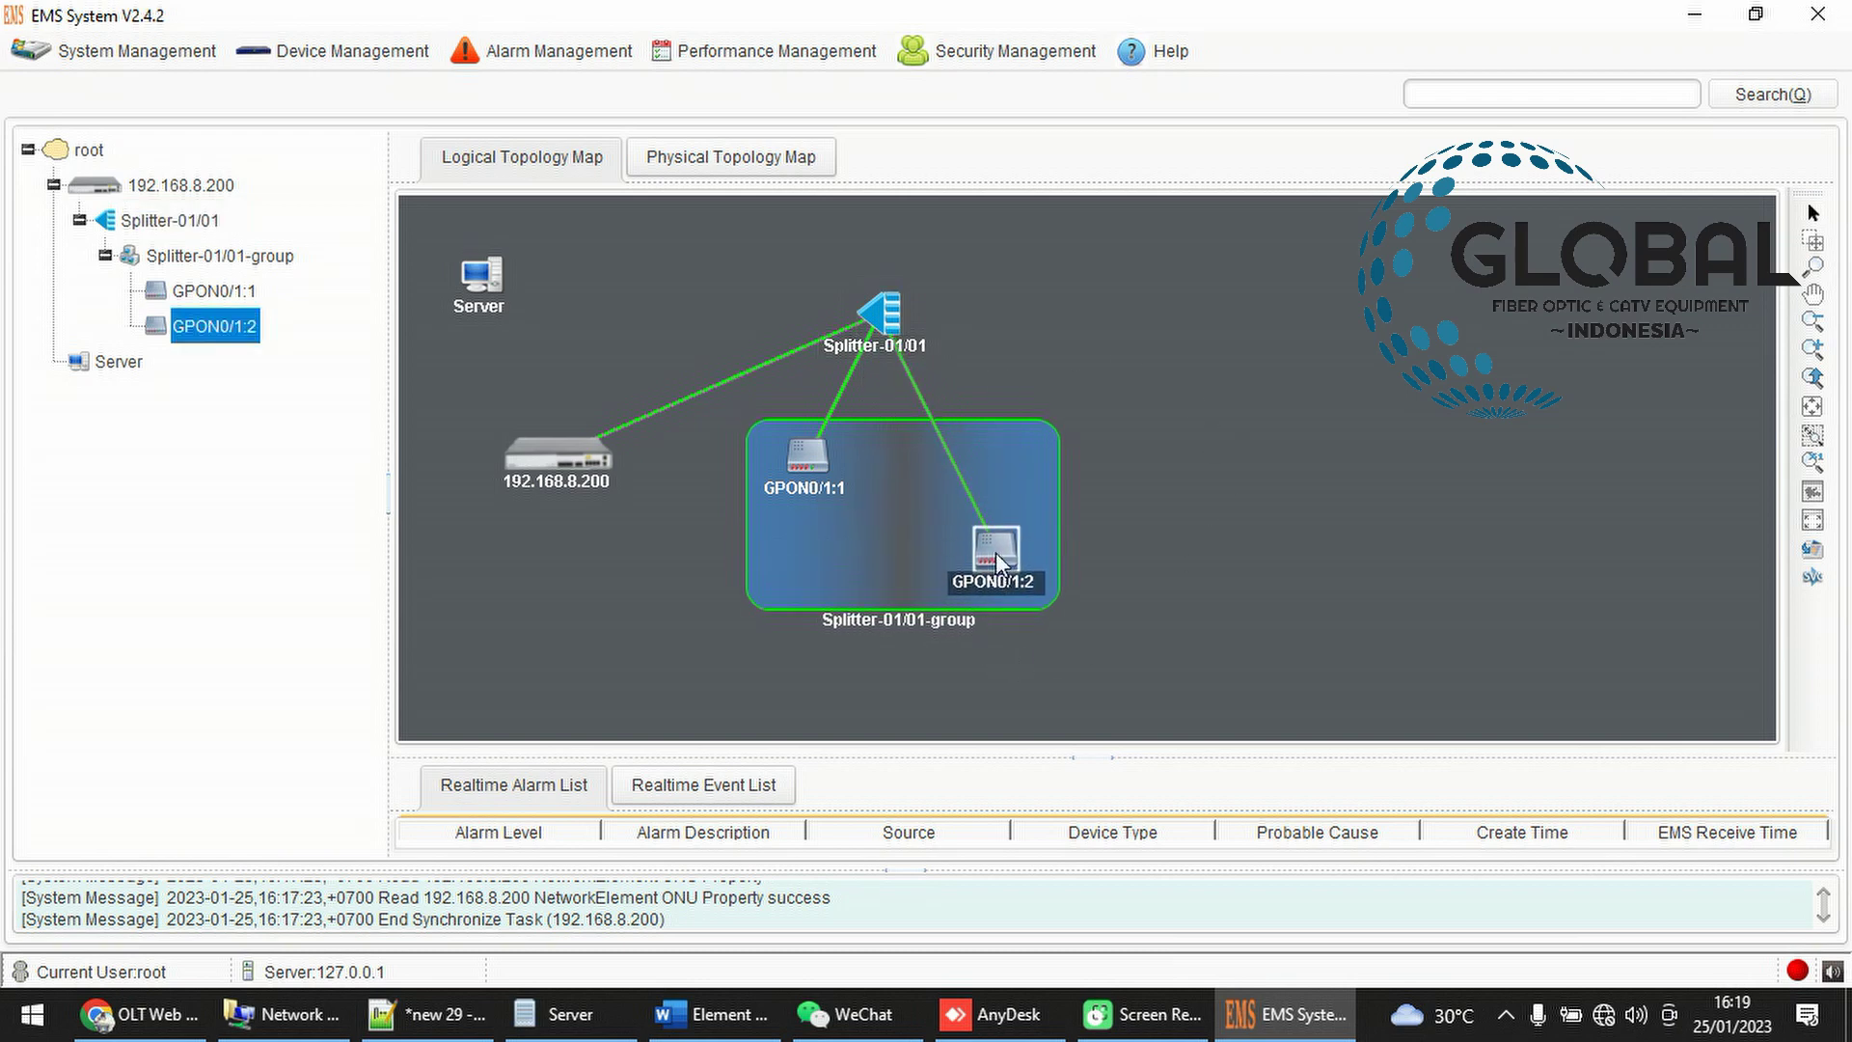
pyautogui.moveTo(818, 461); pyautogui.dragTo(827, 569)
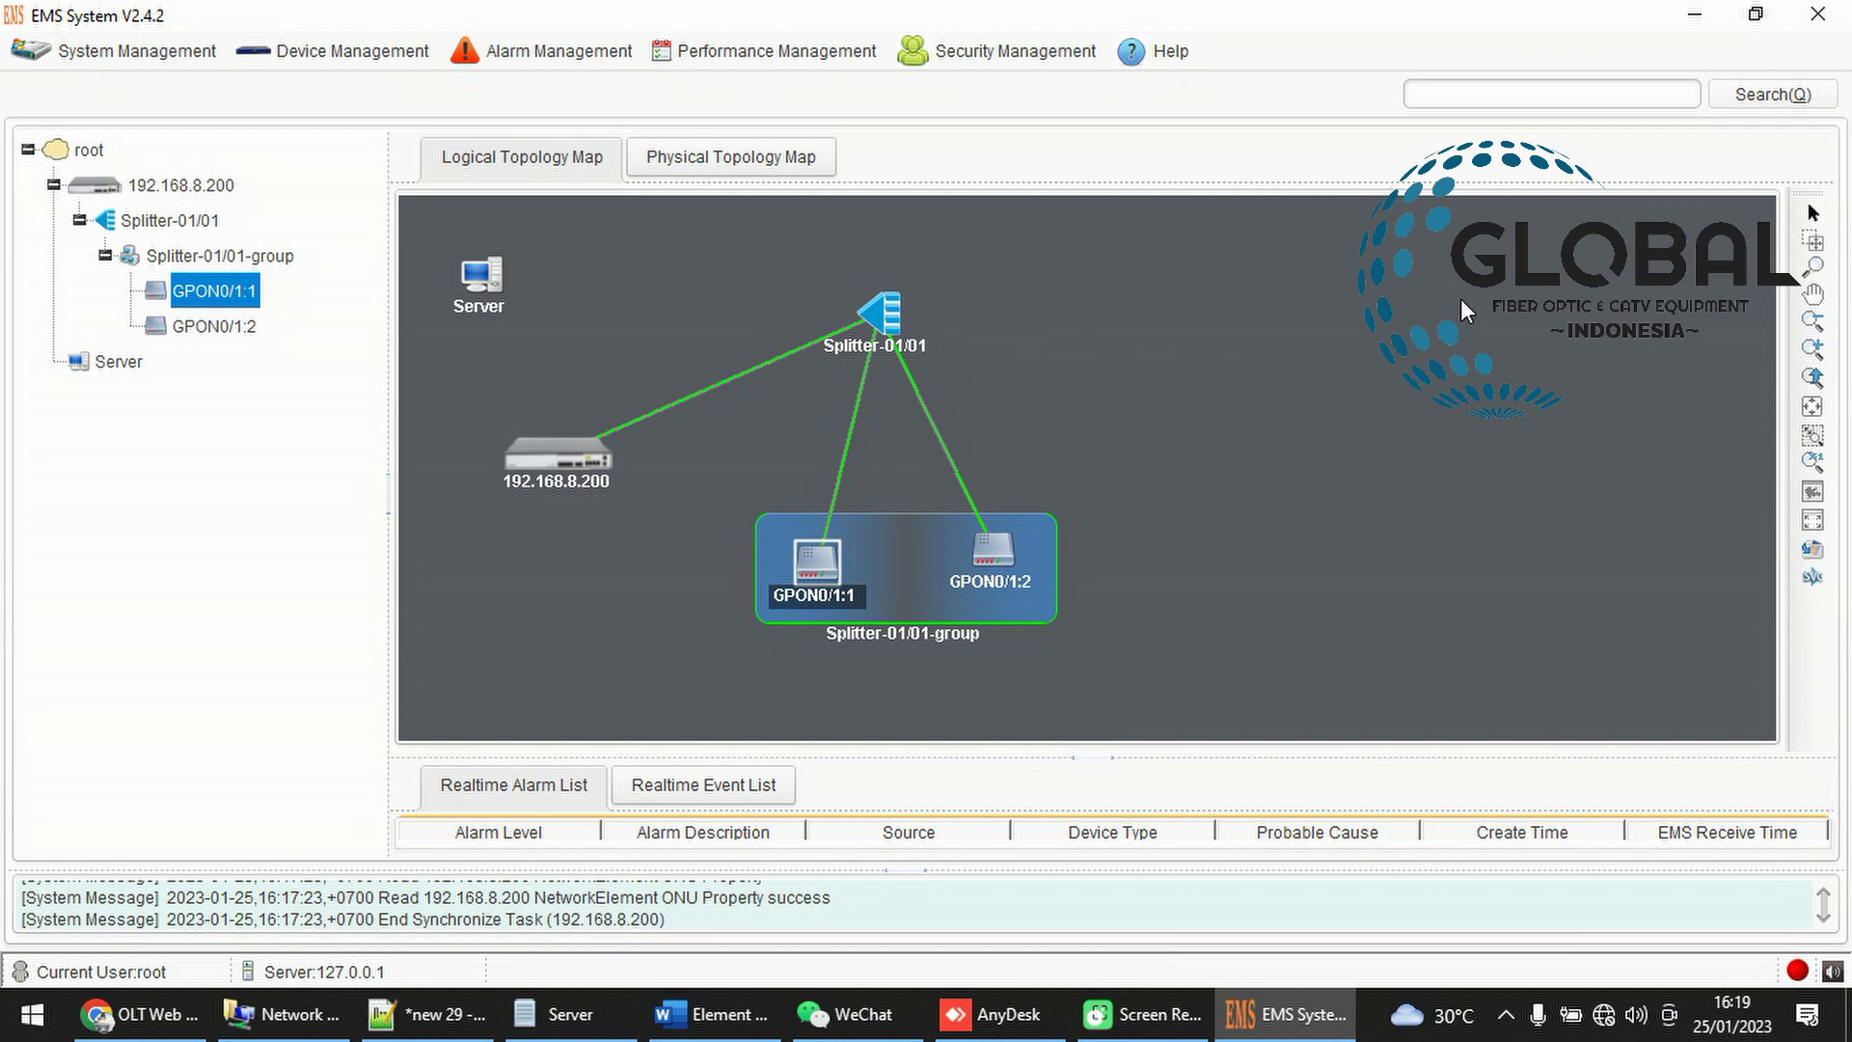
pyautogui.moveTo(997, 554); pyautogui.dragTo(1015, 489)
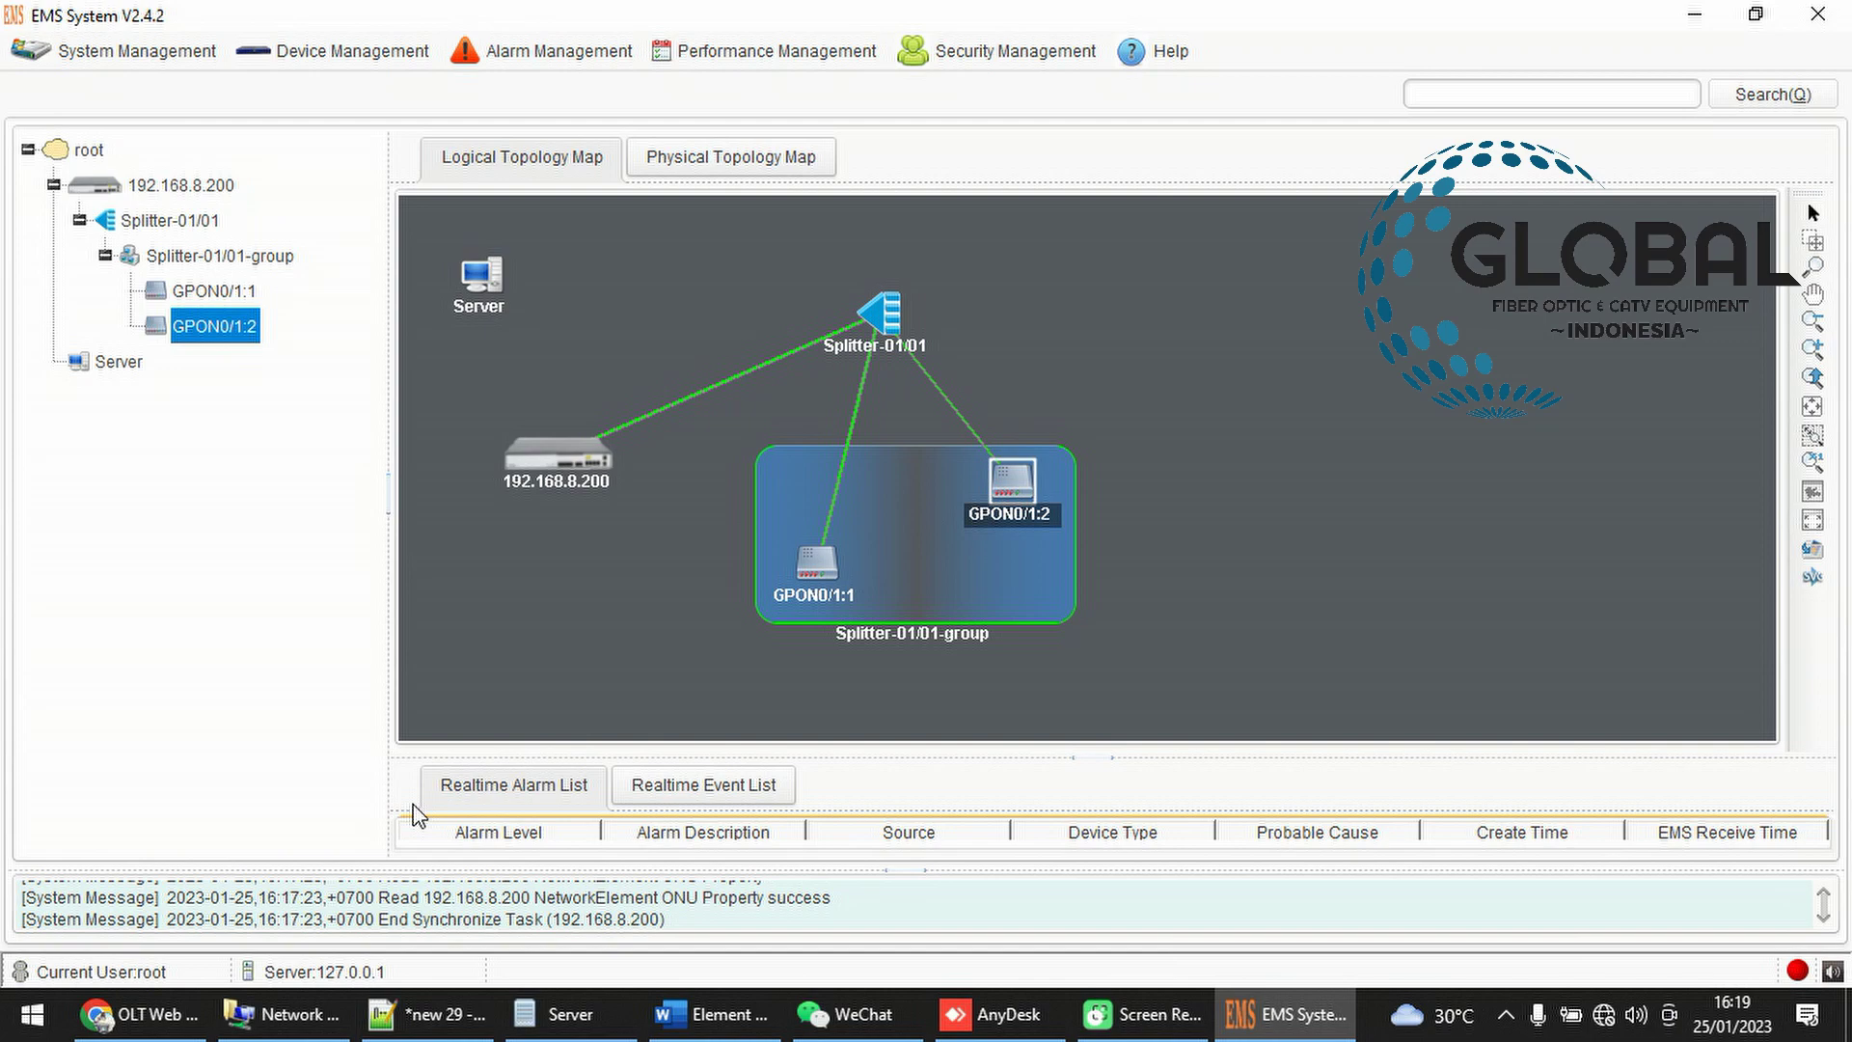
# Check the OLT's ONU AuthList for both ONUs, then return to the EMS topology
pyautogui.click(145, 1014)
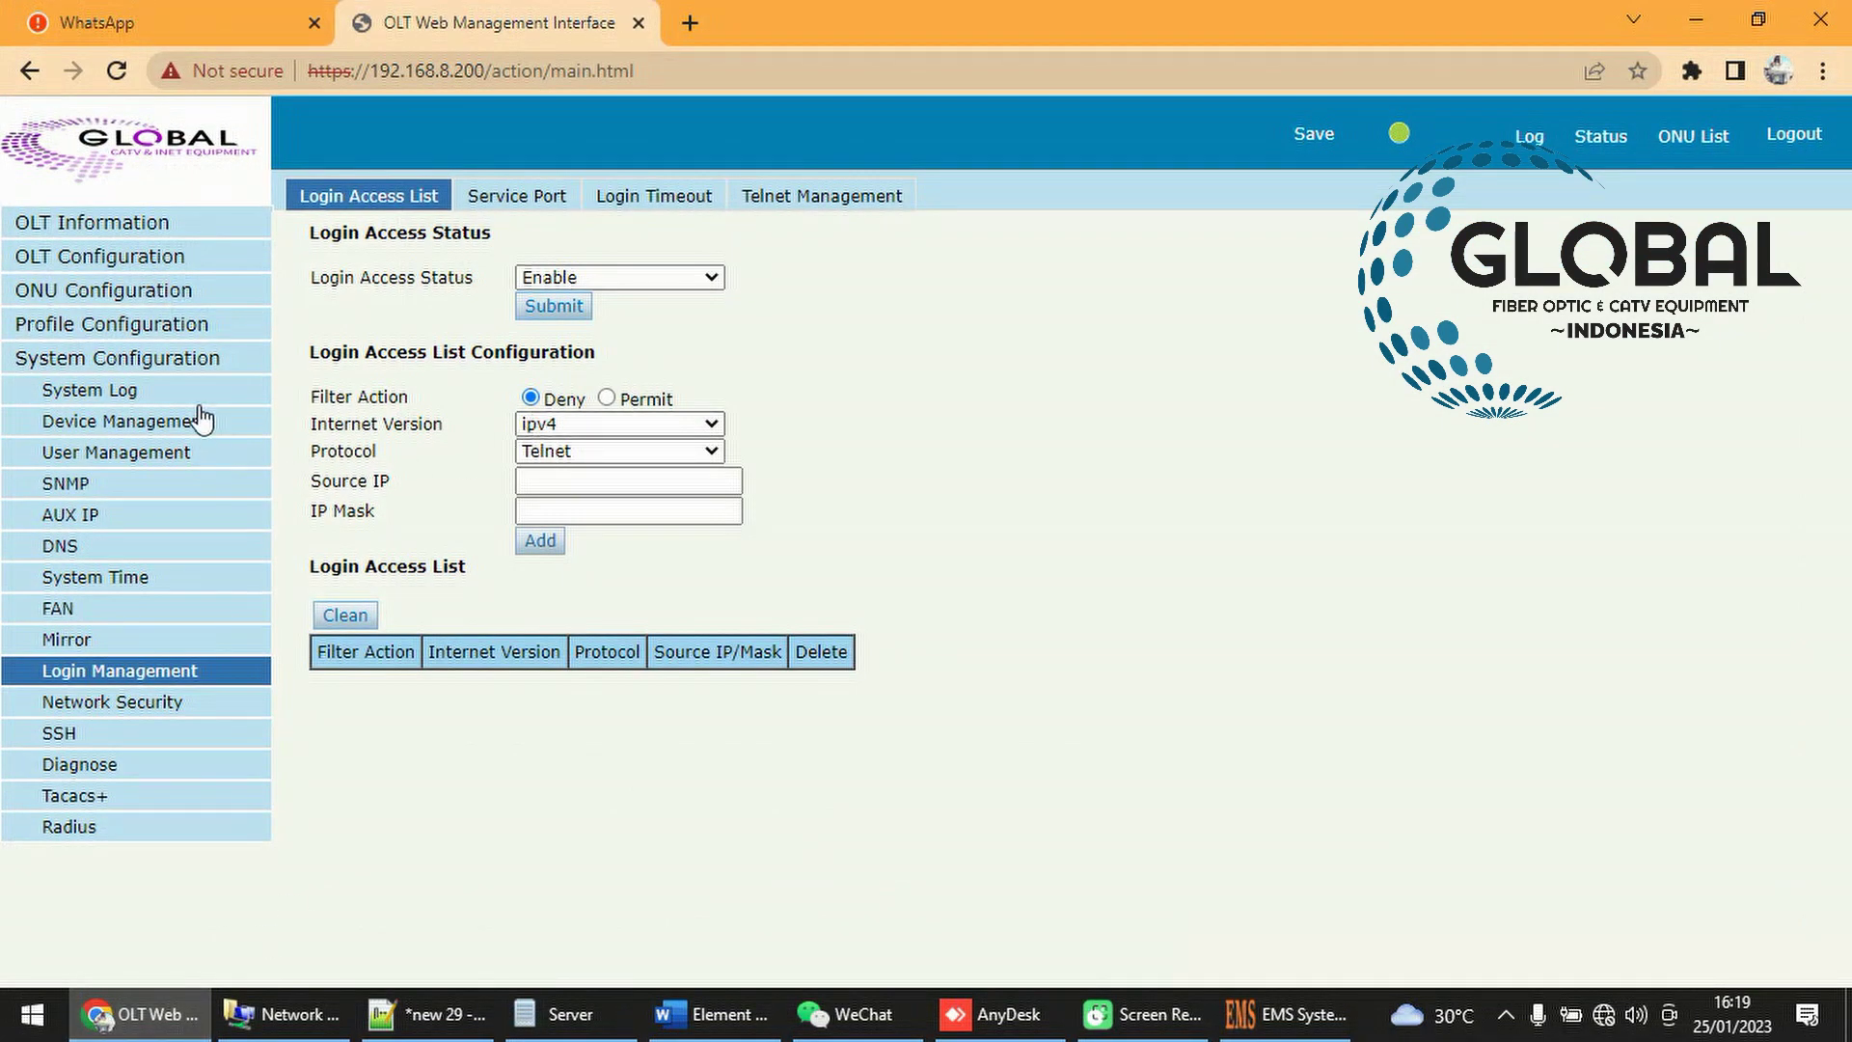
pyautogui.click(124, 291)
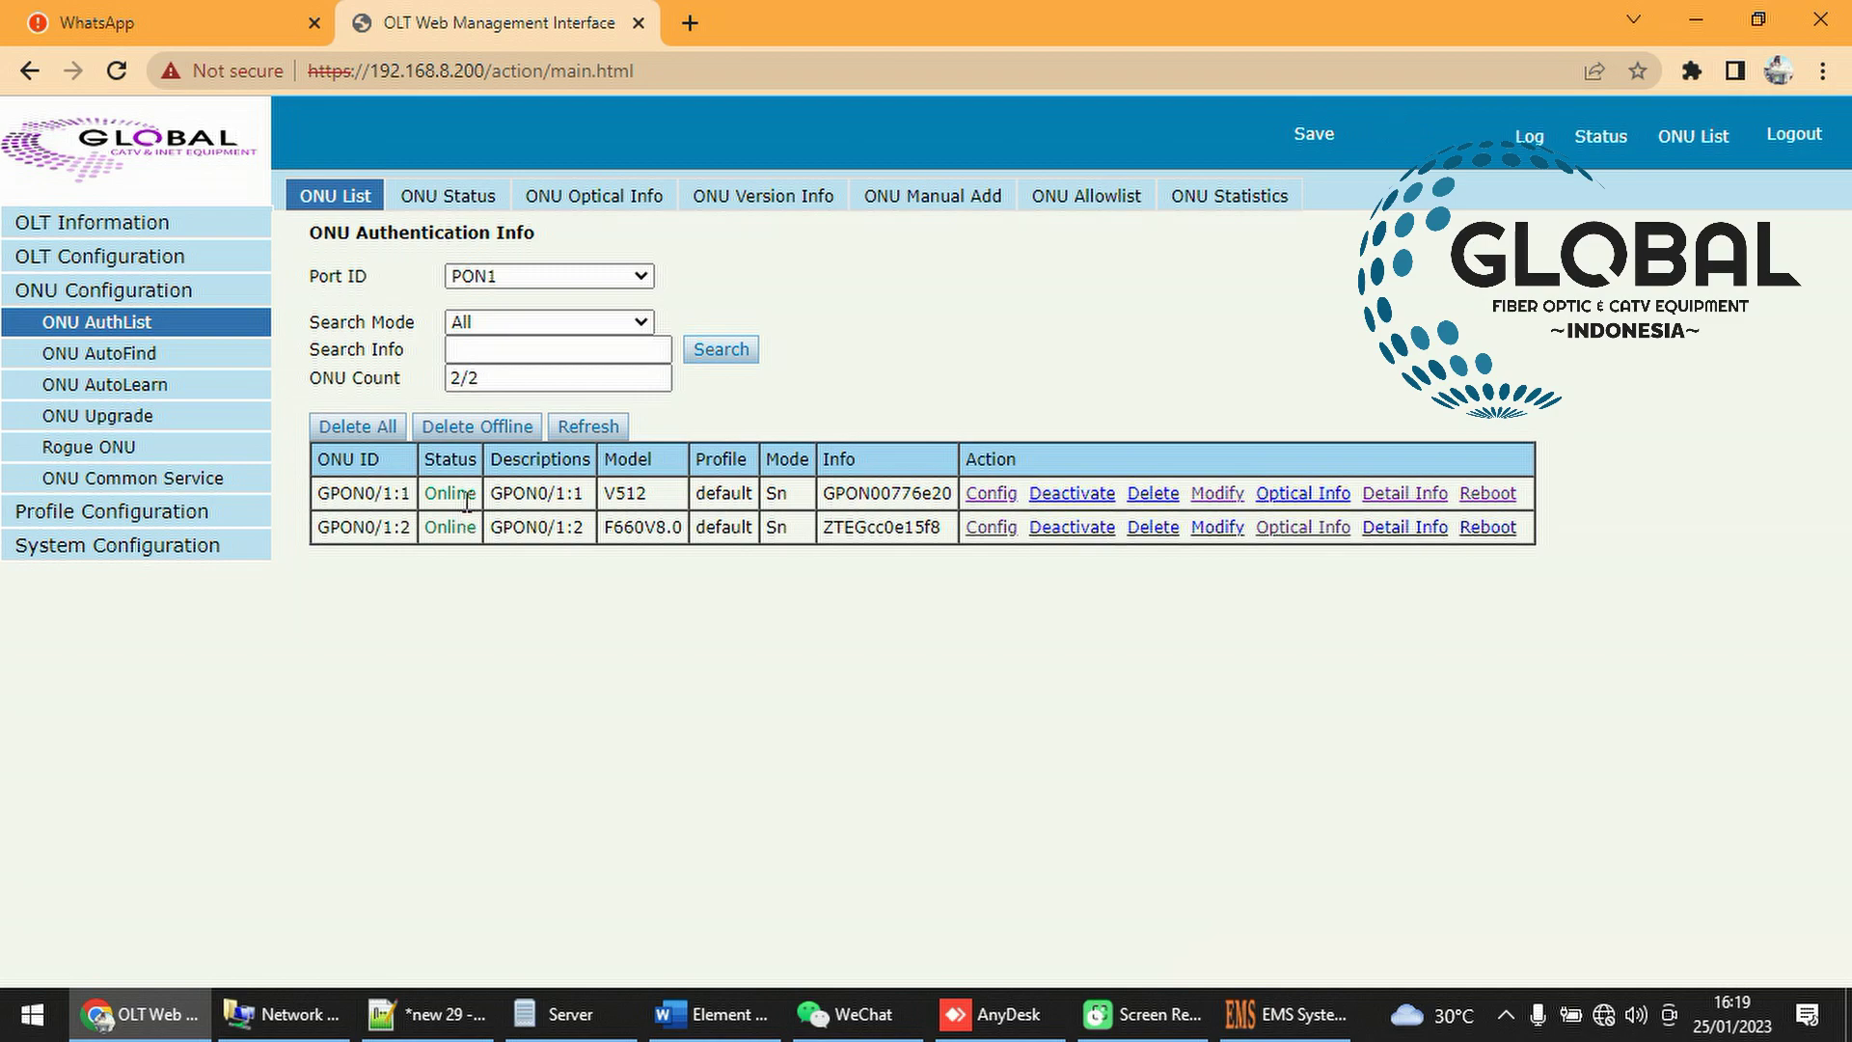
pyautogui.click(149, 1012)
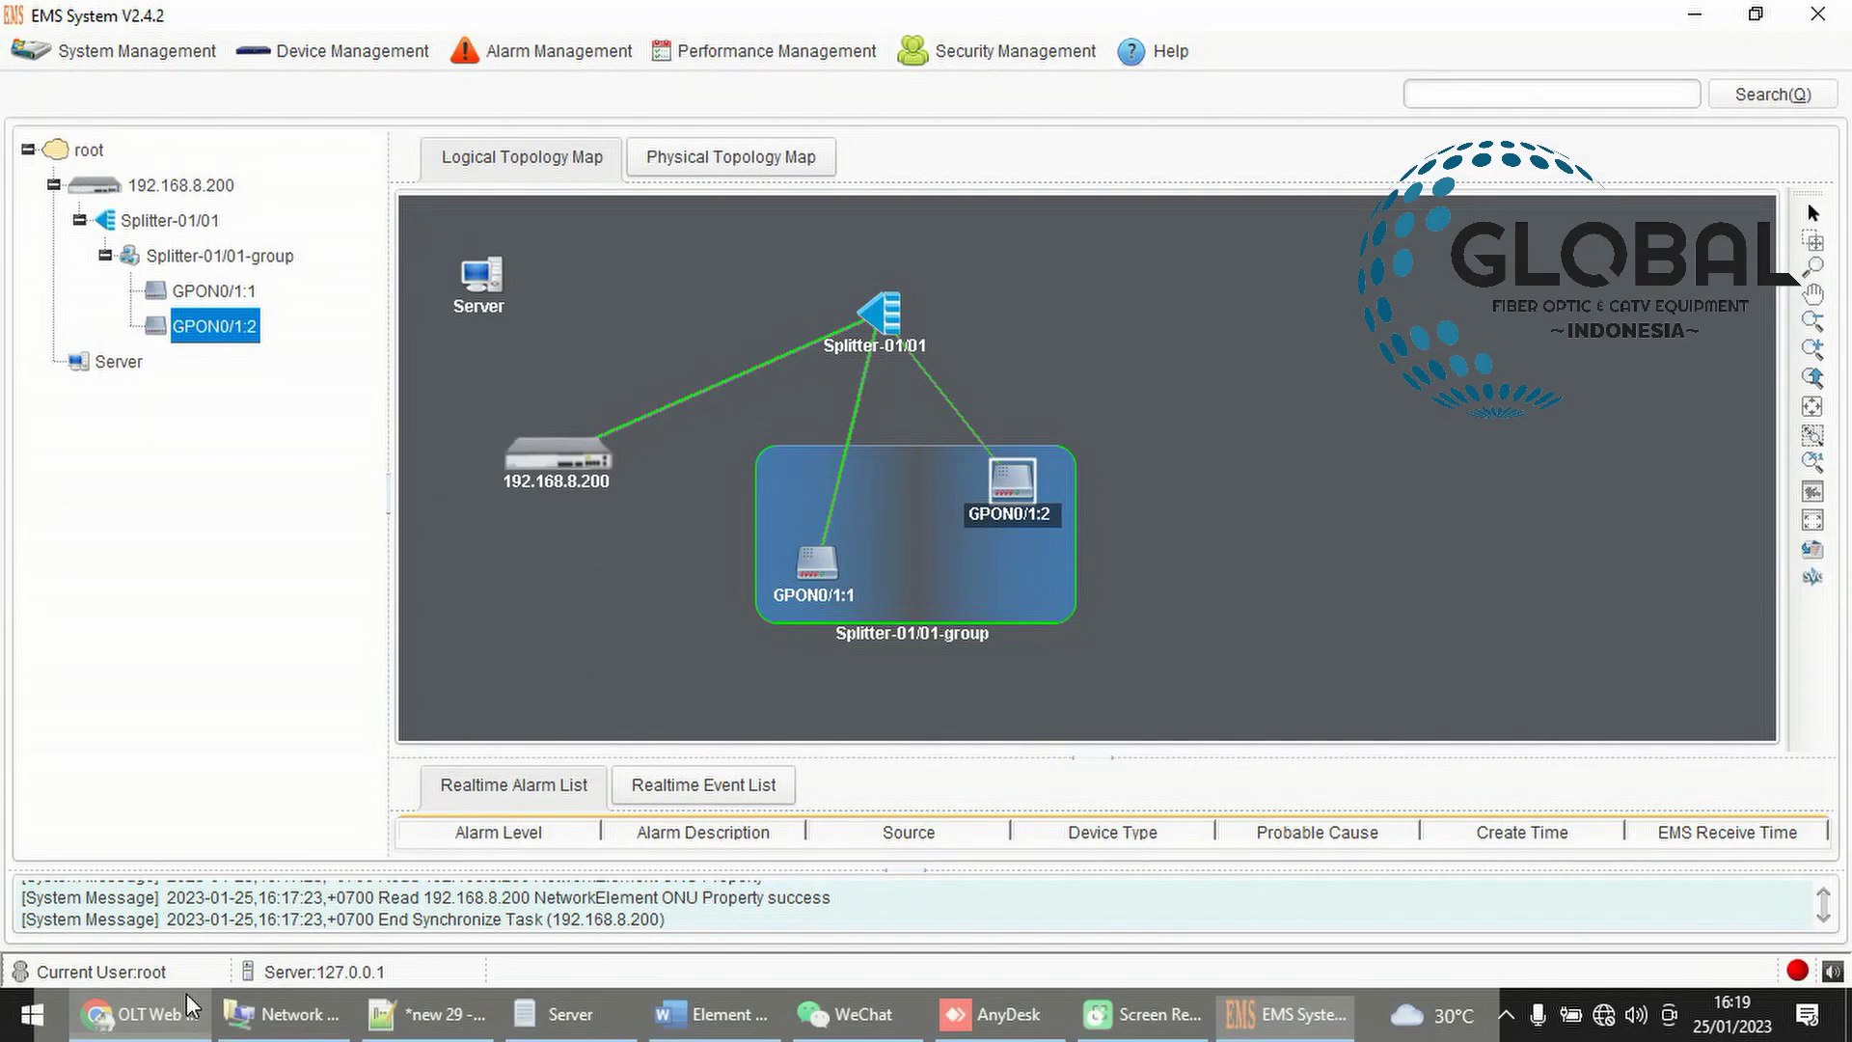
# Move the ONU group up-right, Splitter-01/01 left, and spread GPON0/1:2 and GPON0/1:1 apart
pyautogui.moveTo(1026, 488); pyautogui.dragTo(955, 590)
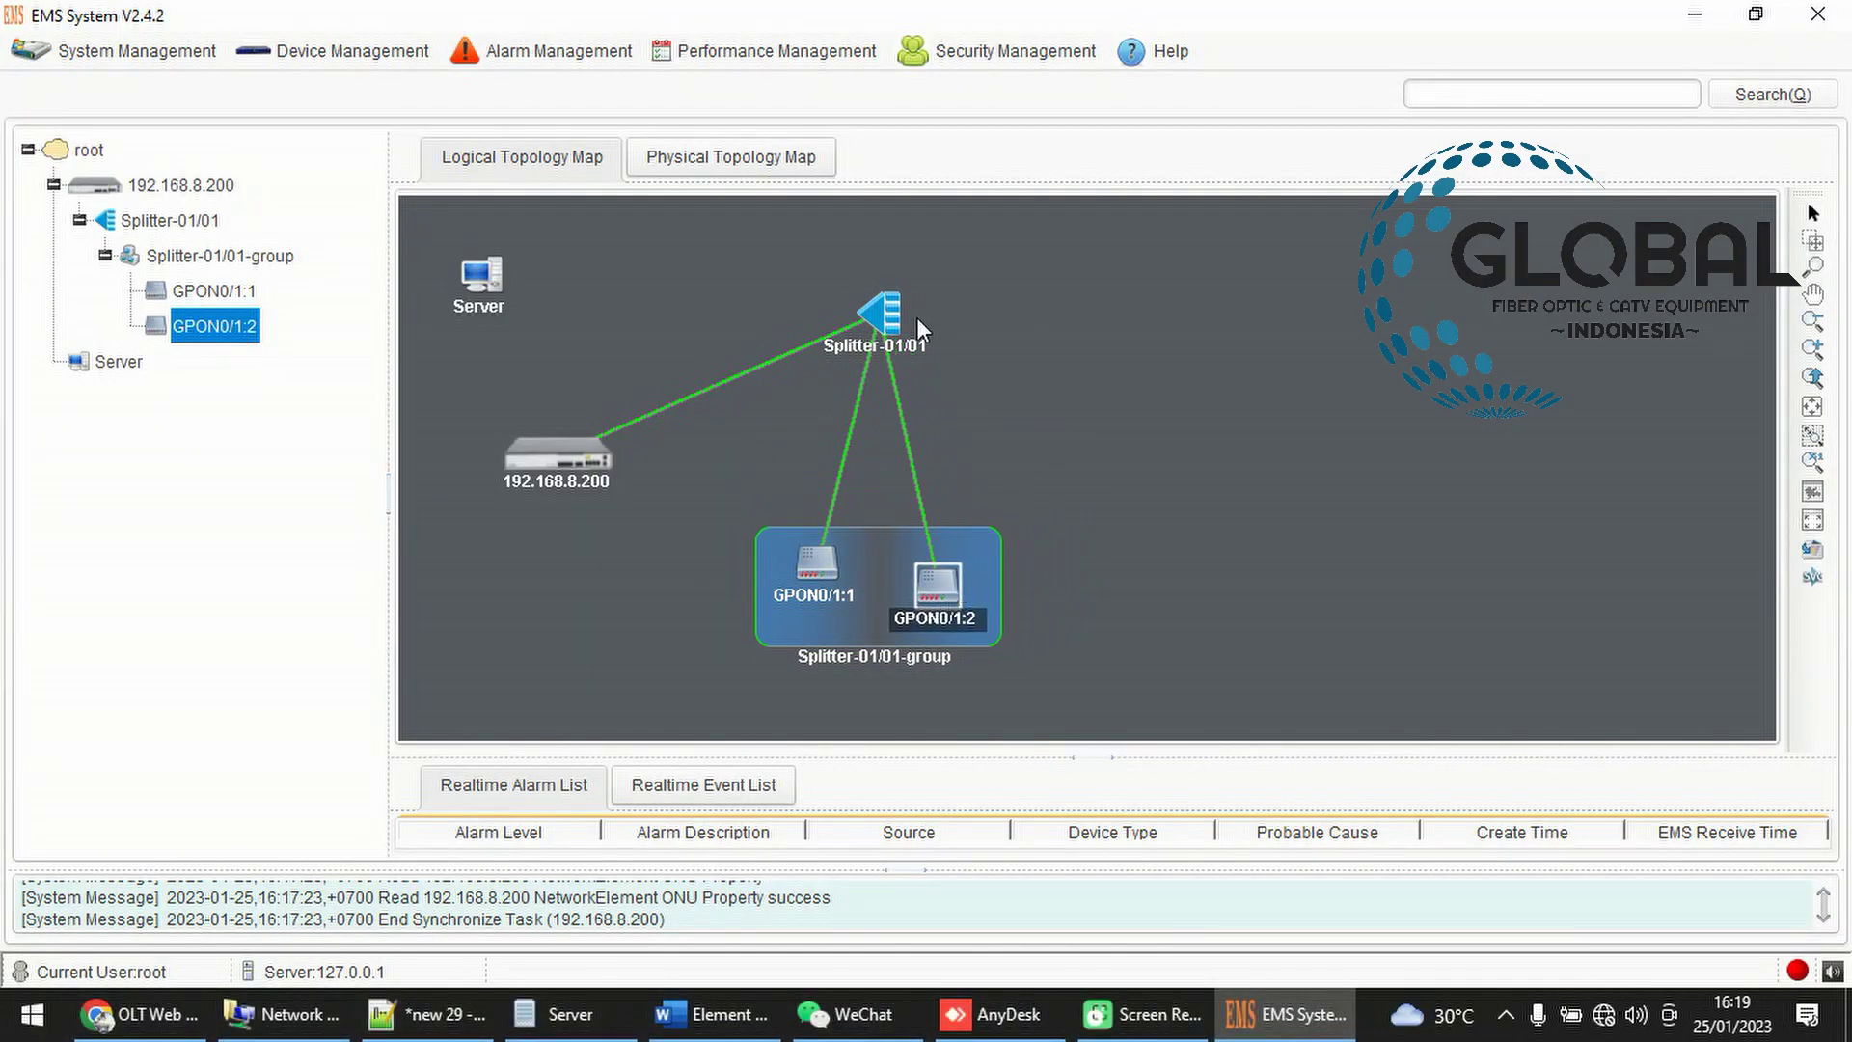
pyautogui.click(1300, 361)
pyautogui.moveTo(913, 599); pyautogui.dragTo(991, 541)
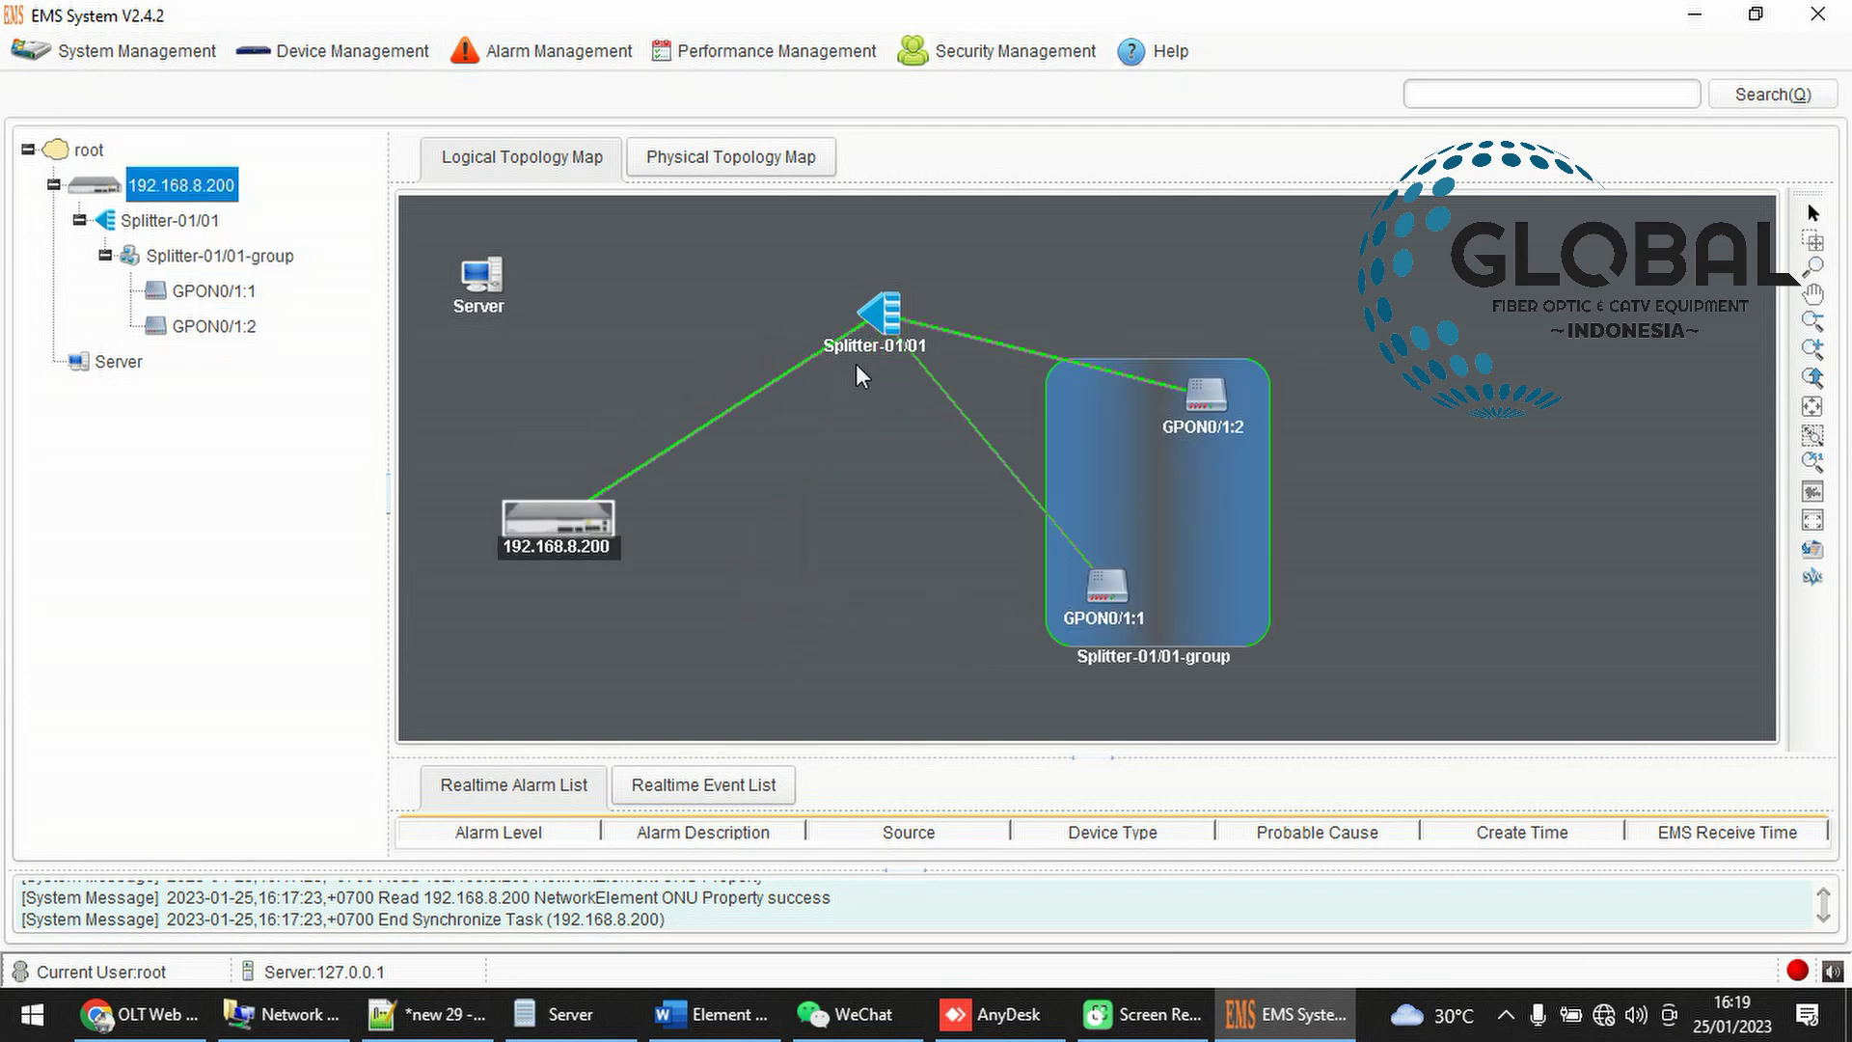
pyautogui.moveTo(871, 322); pyautogui.dragTo(725, 357)
pyautogui.moveTo(1178, 405); pyautogui.dragTo(1232, 371)
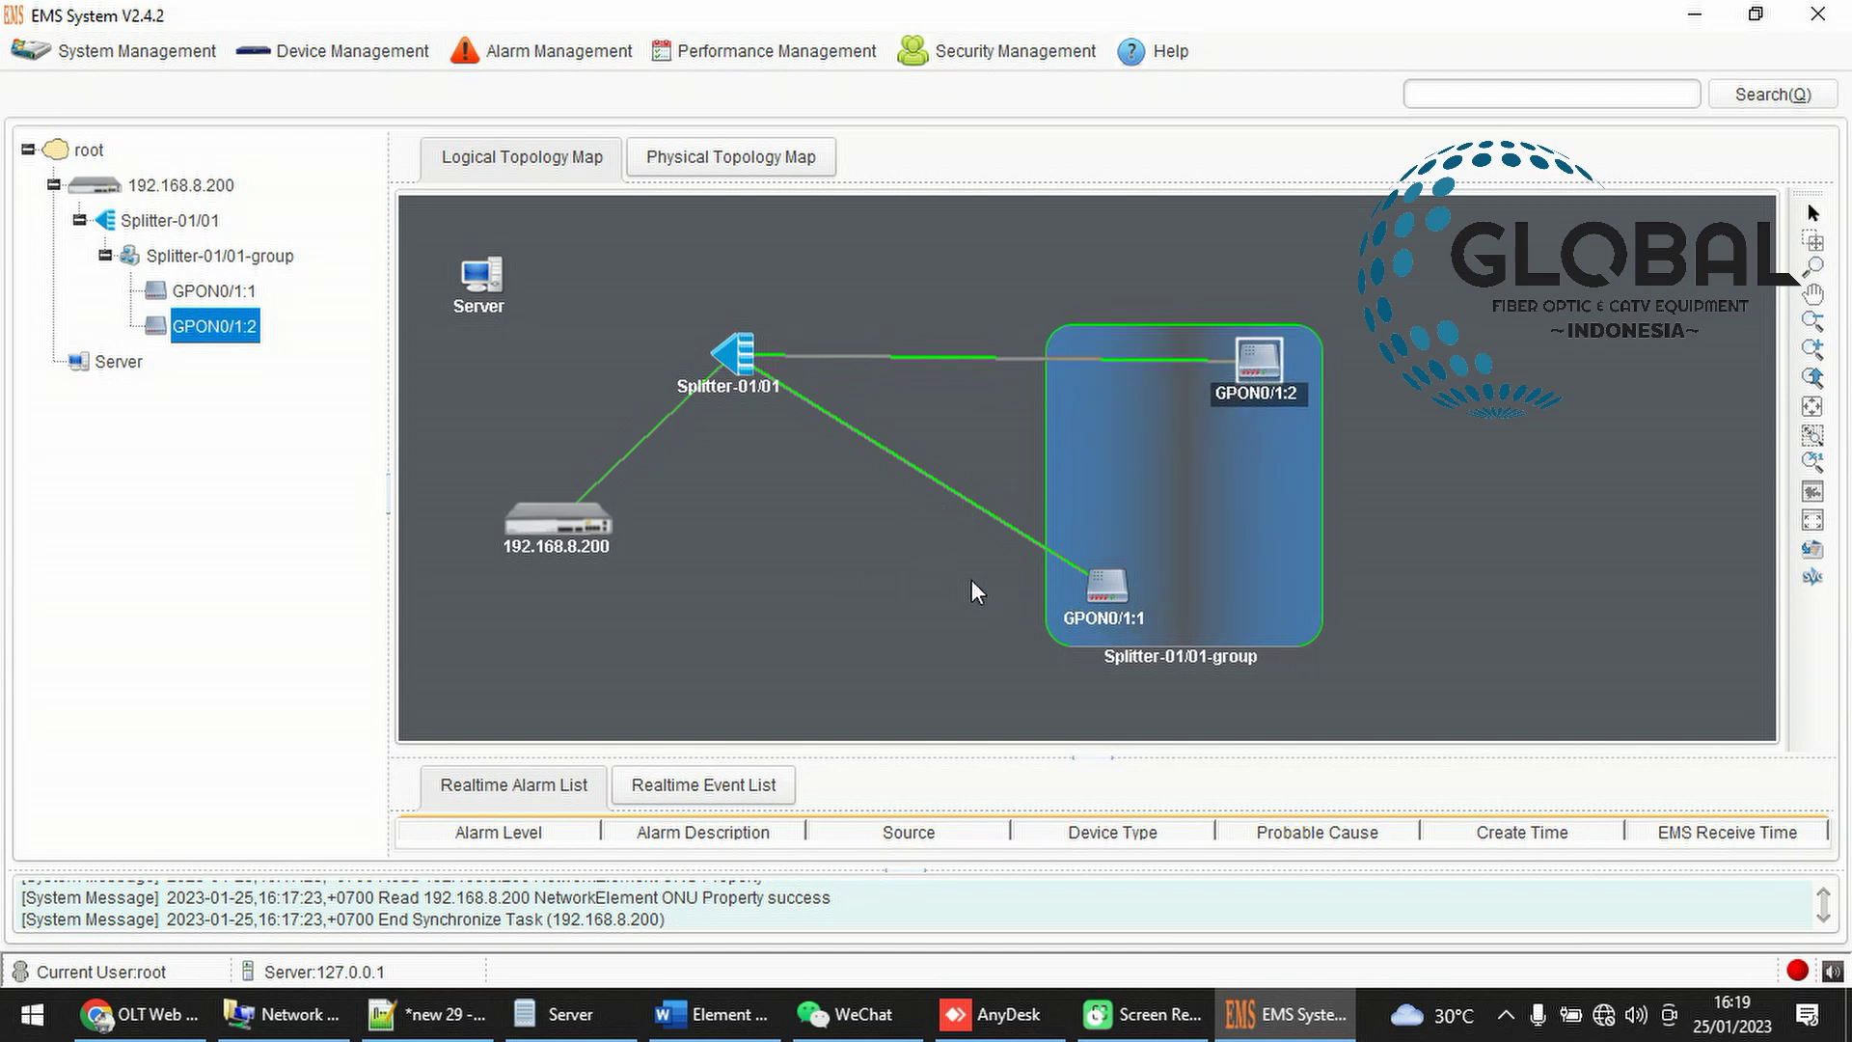
pyautogui.moveTo(1100, 608); pyautogui.dragTo(958, 553)
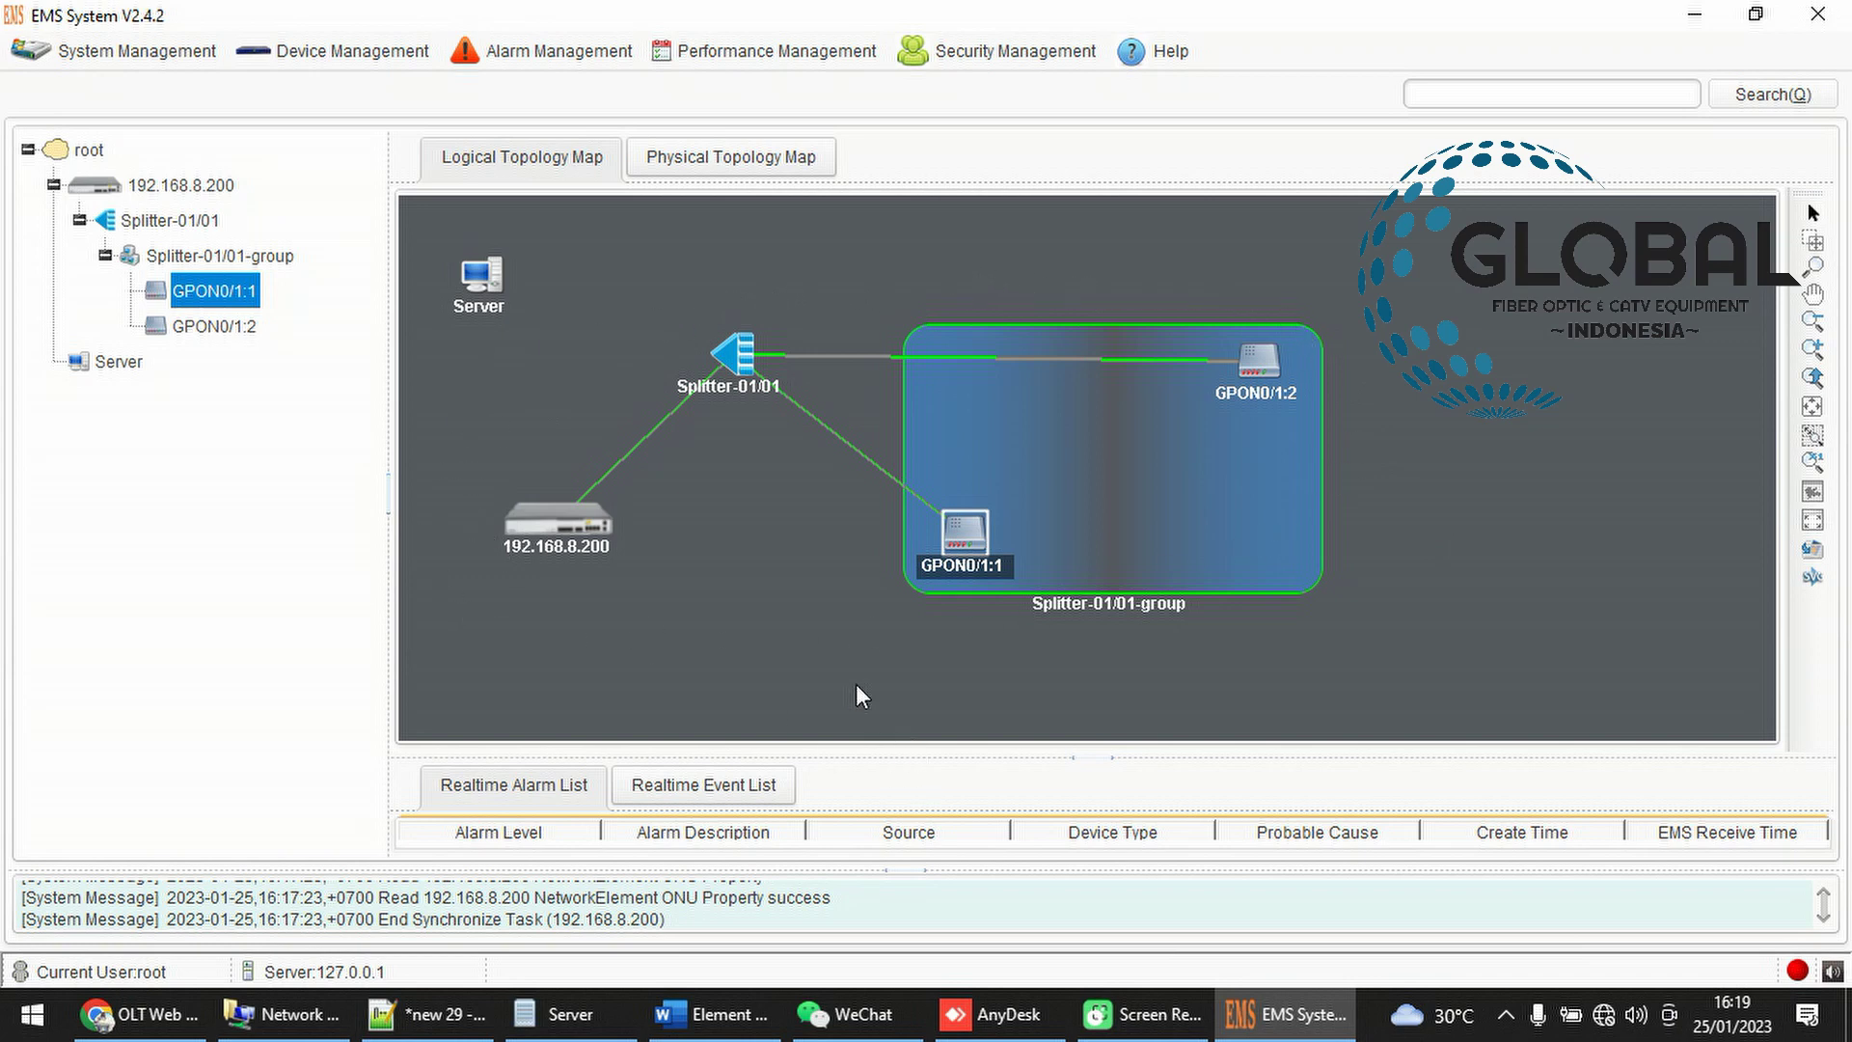
pyautogui.click(783, 612)
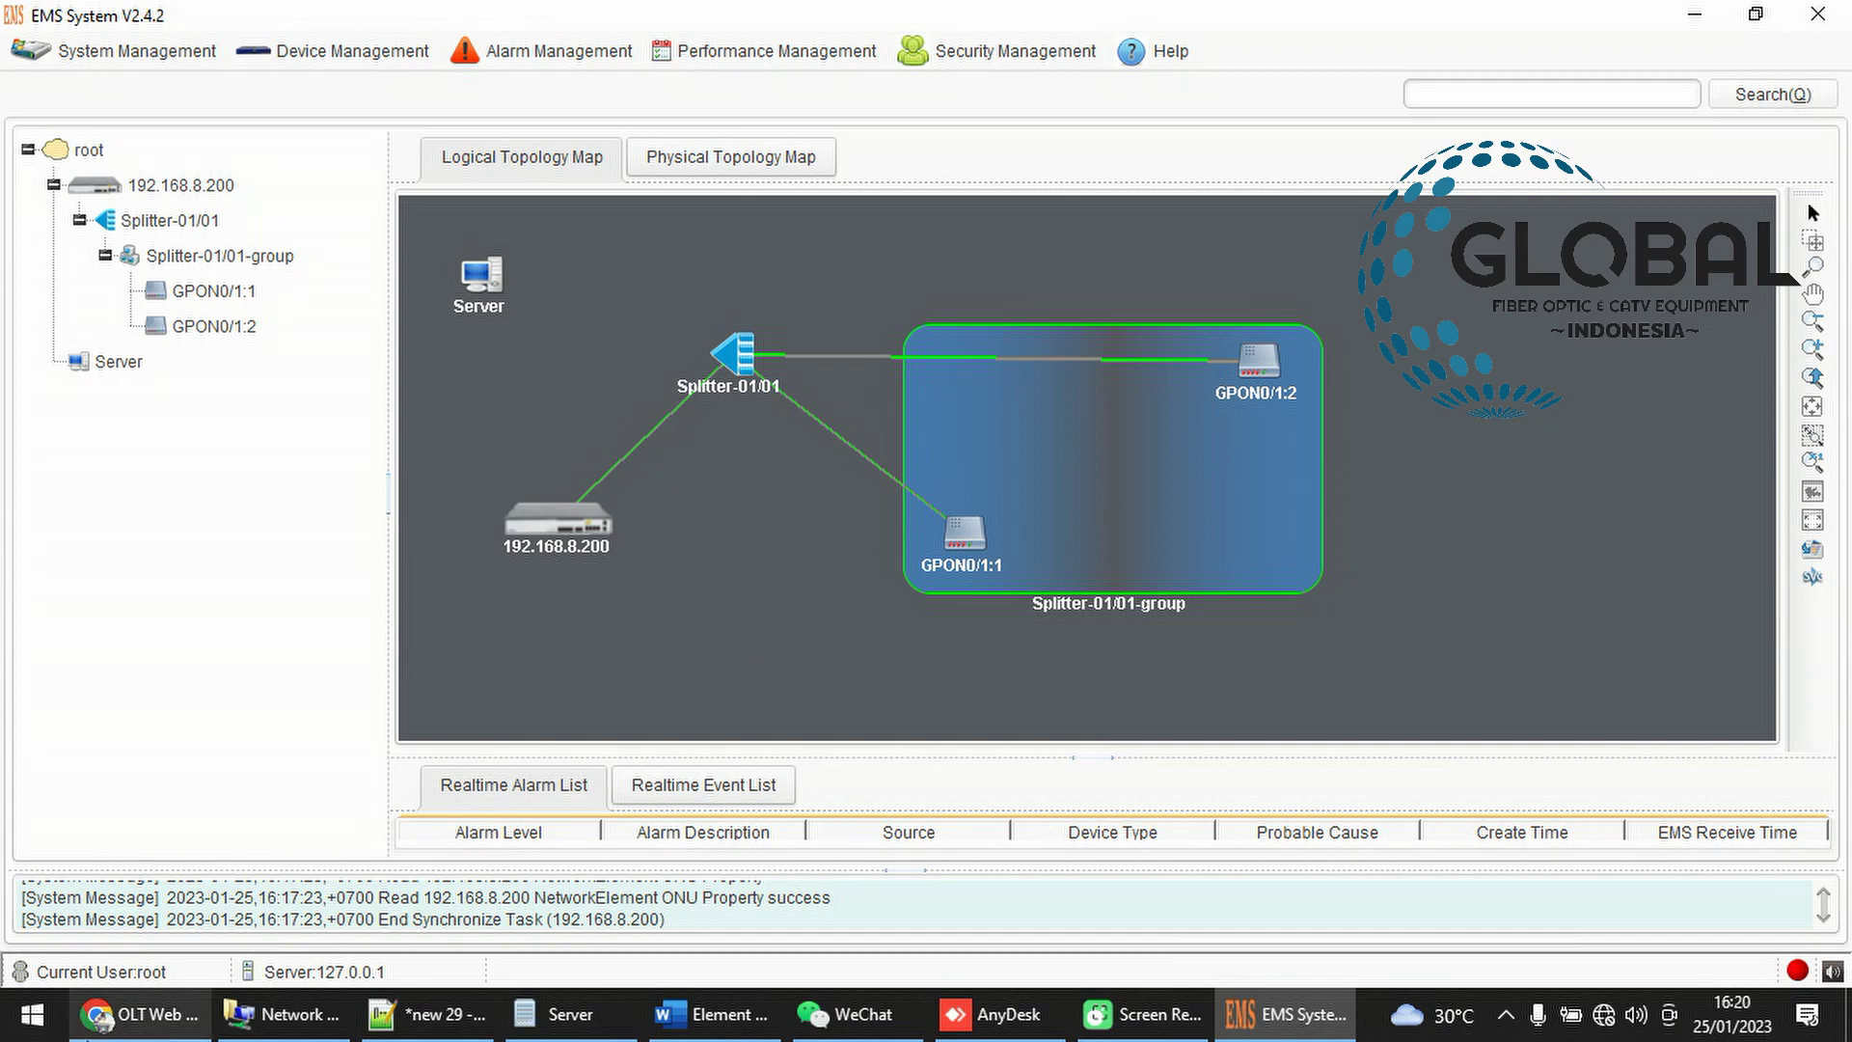
pyautogui.click(140, 1013)
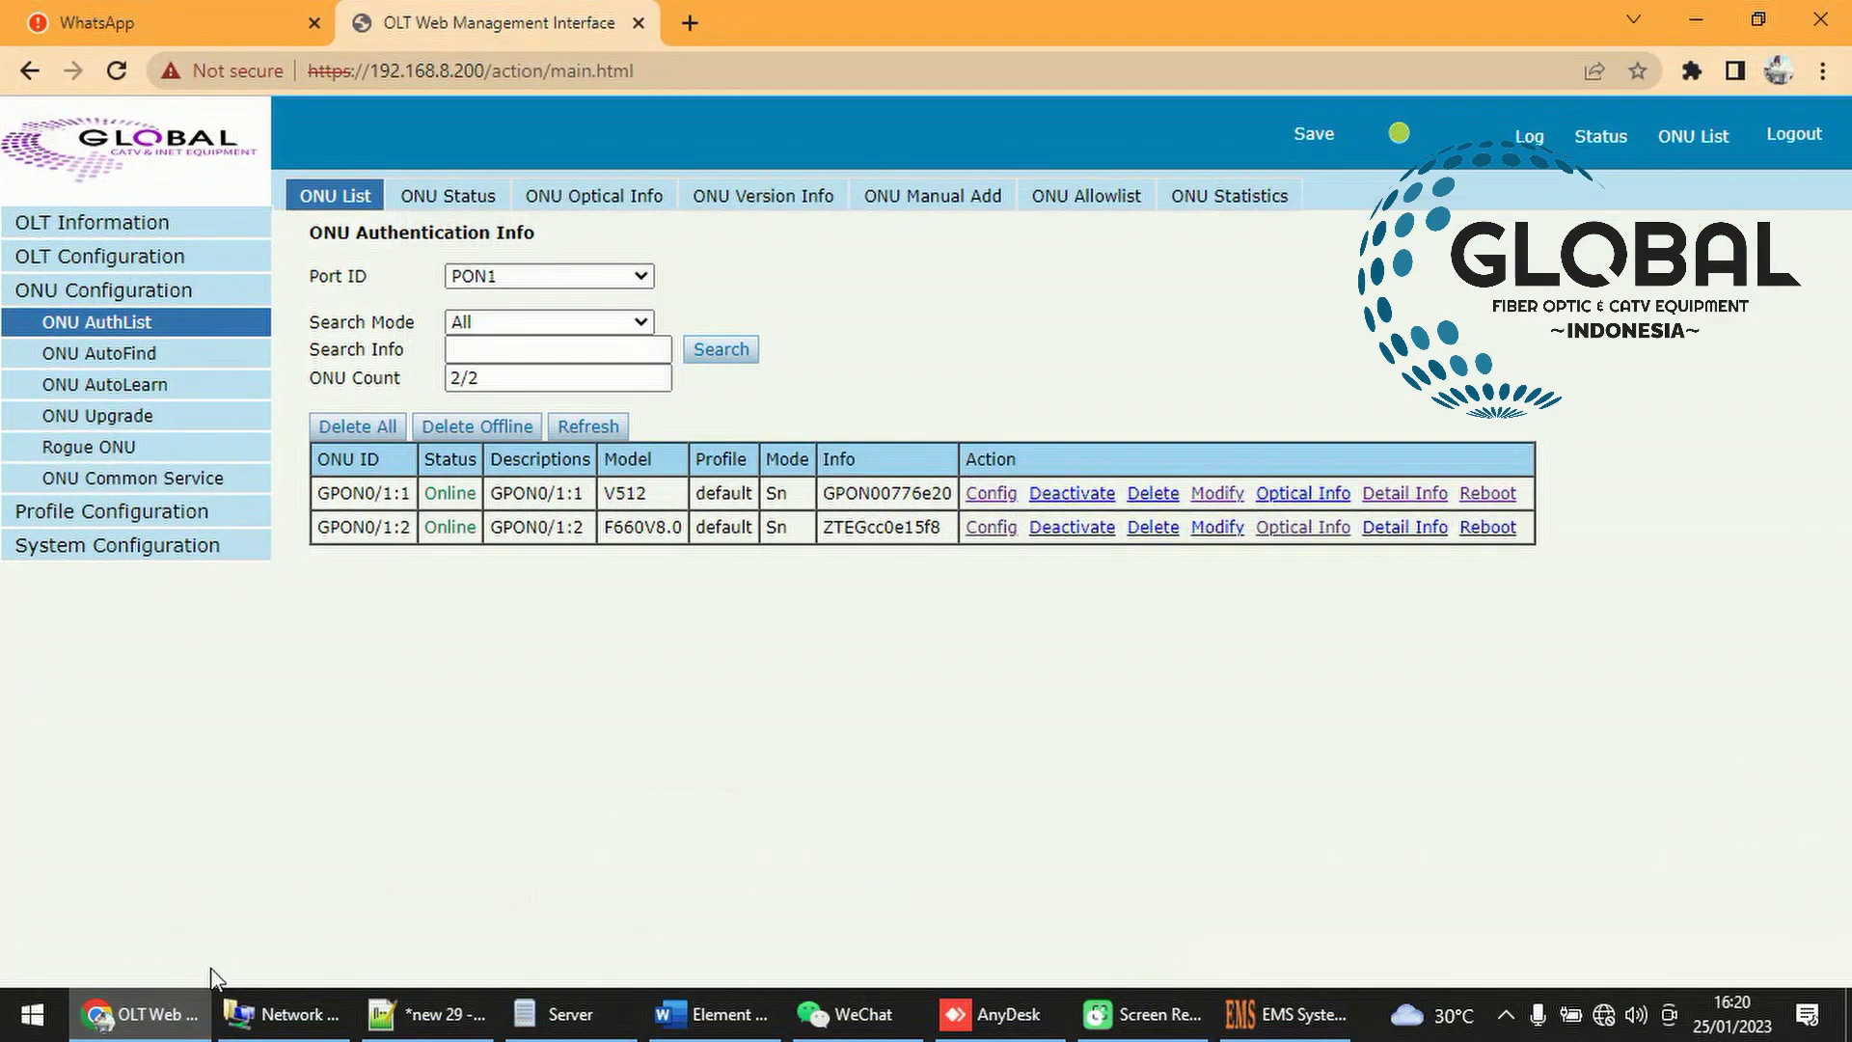
# Look over the ONU profiles list, then open System Configuration > System Log
pyautogui.click(215, 521)
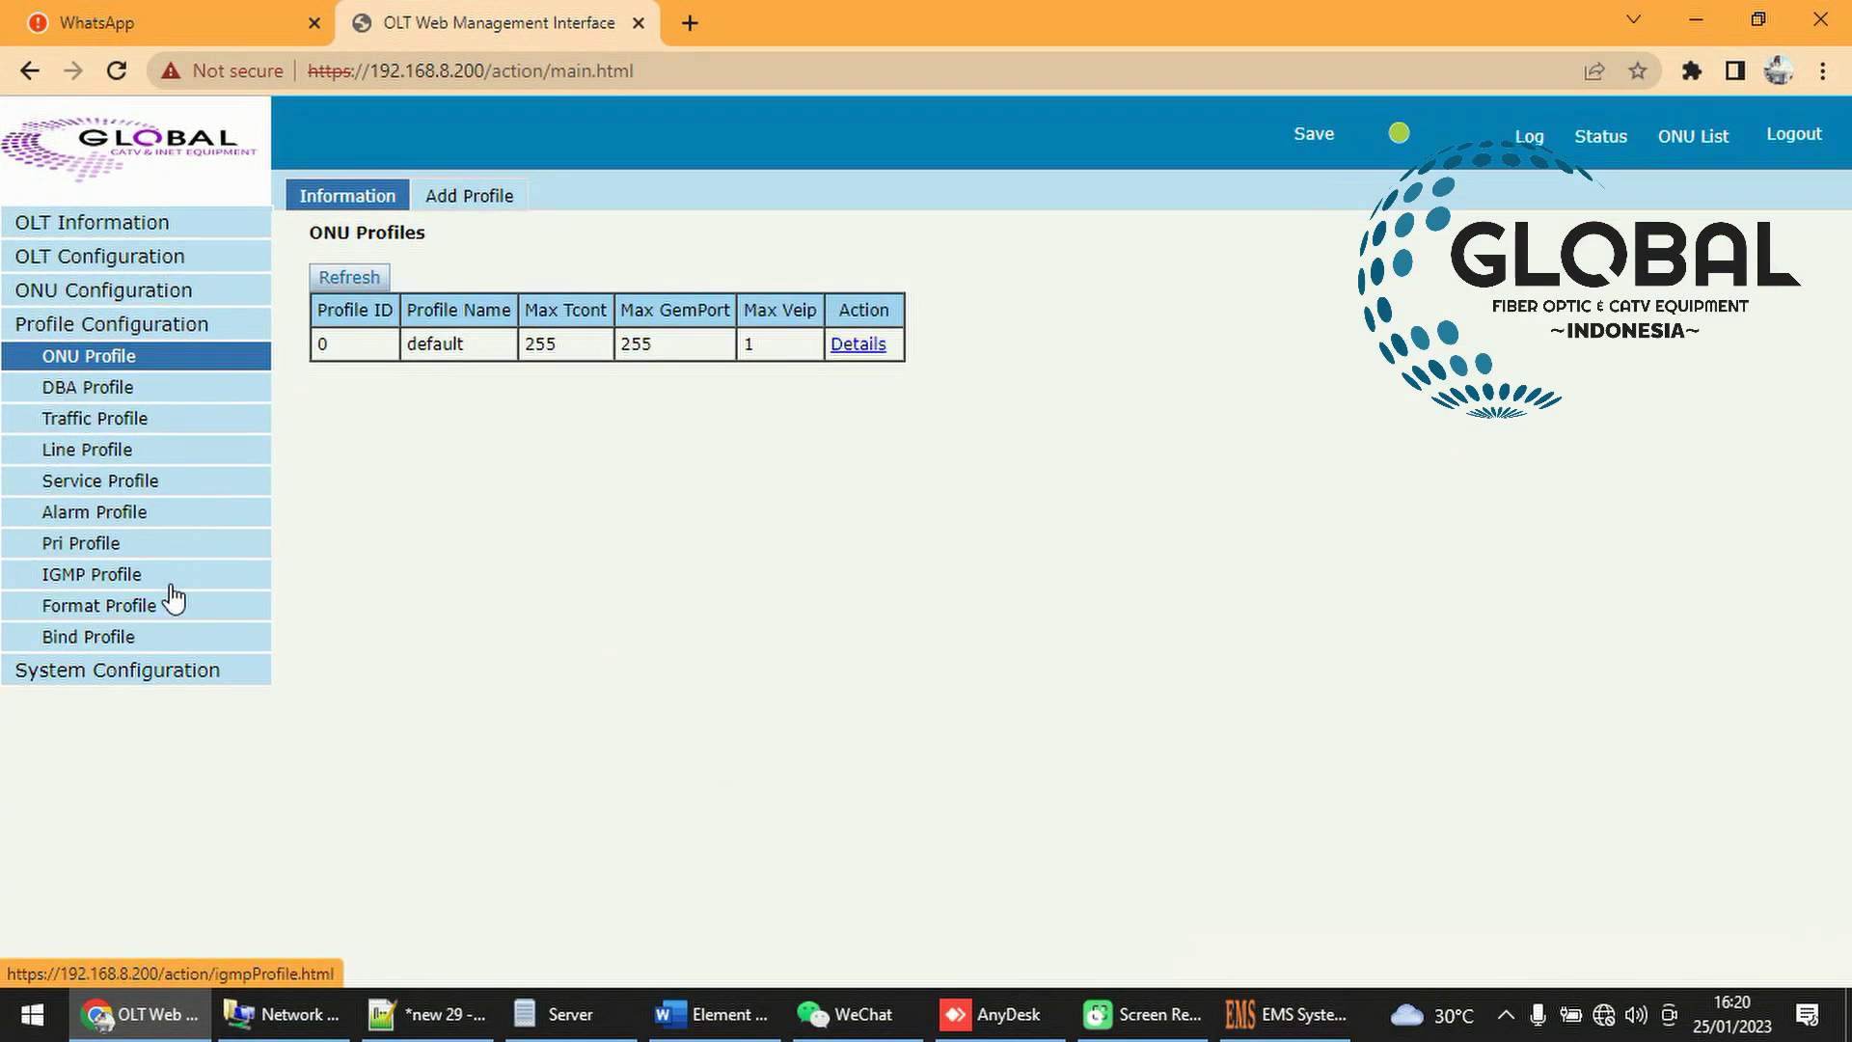
pyautogui.click(162, 675)
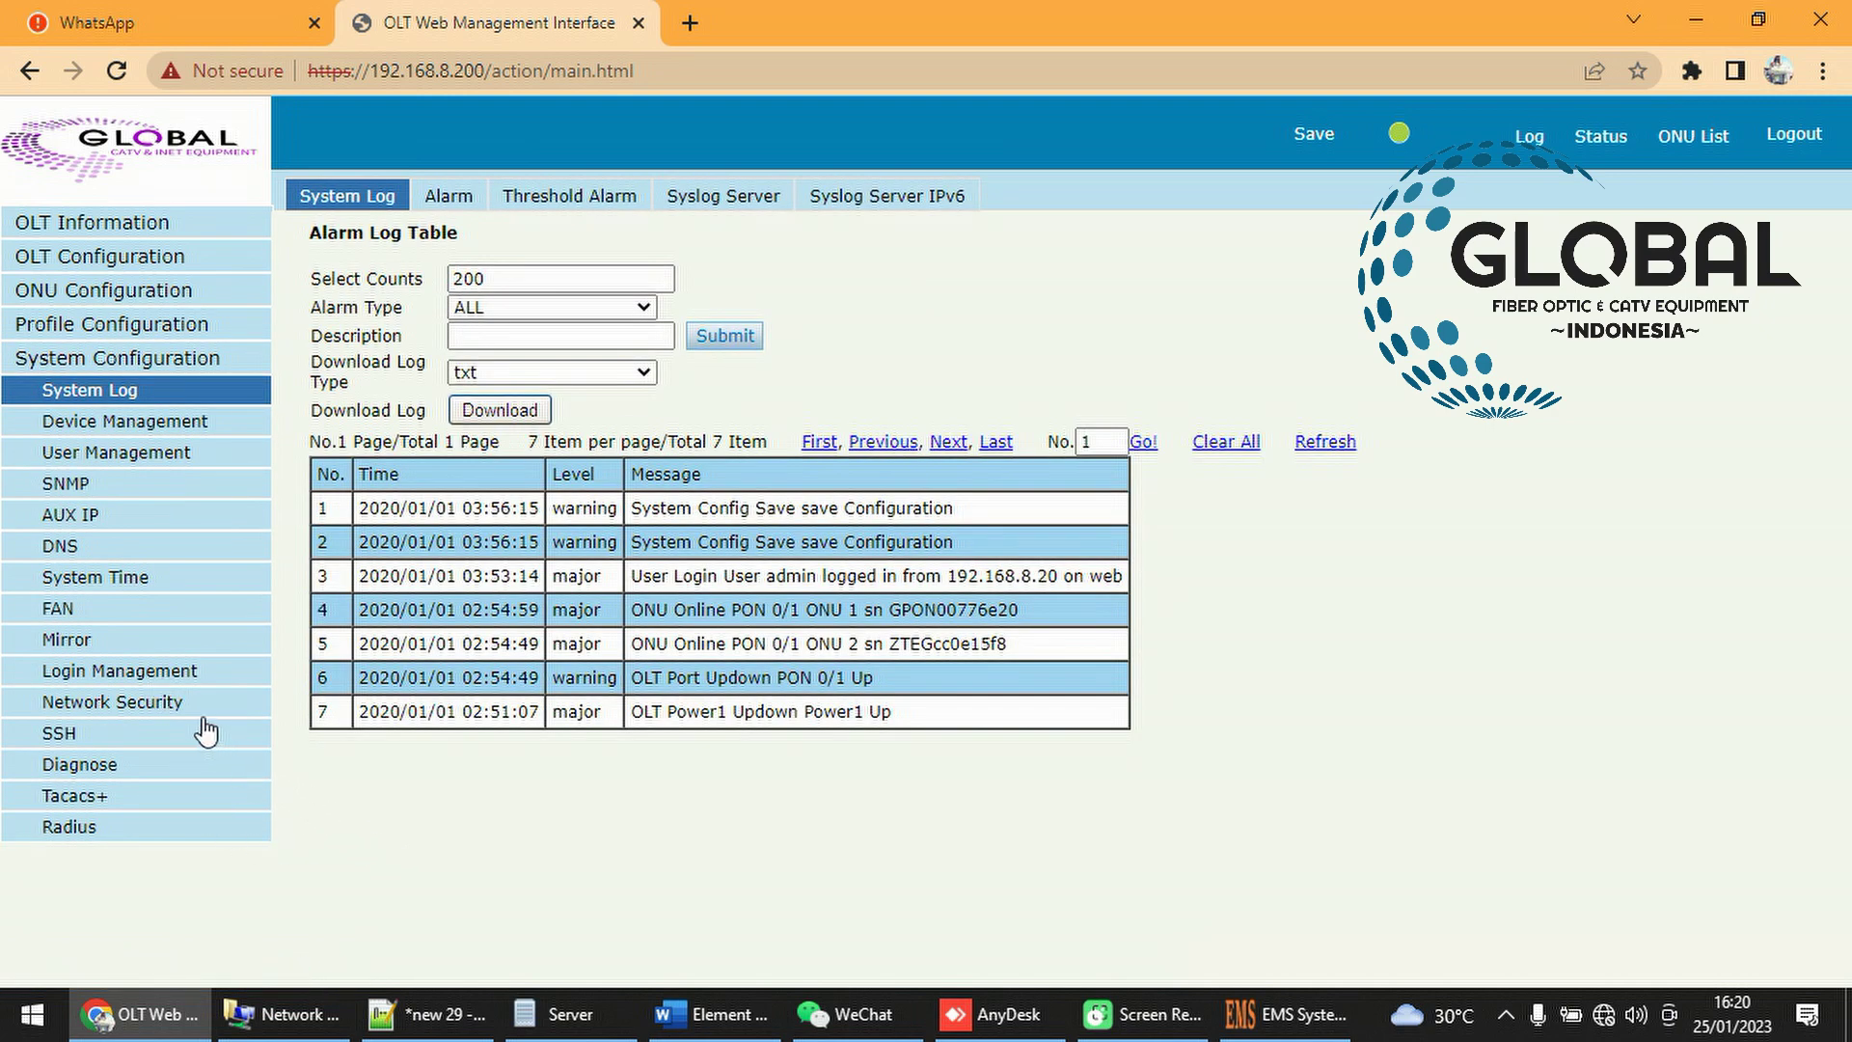
# On the SNMP settings, fill the trap Host IP with 192.168.8.20
pyautogui.click(138, 501)
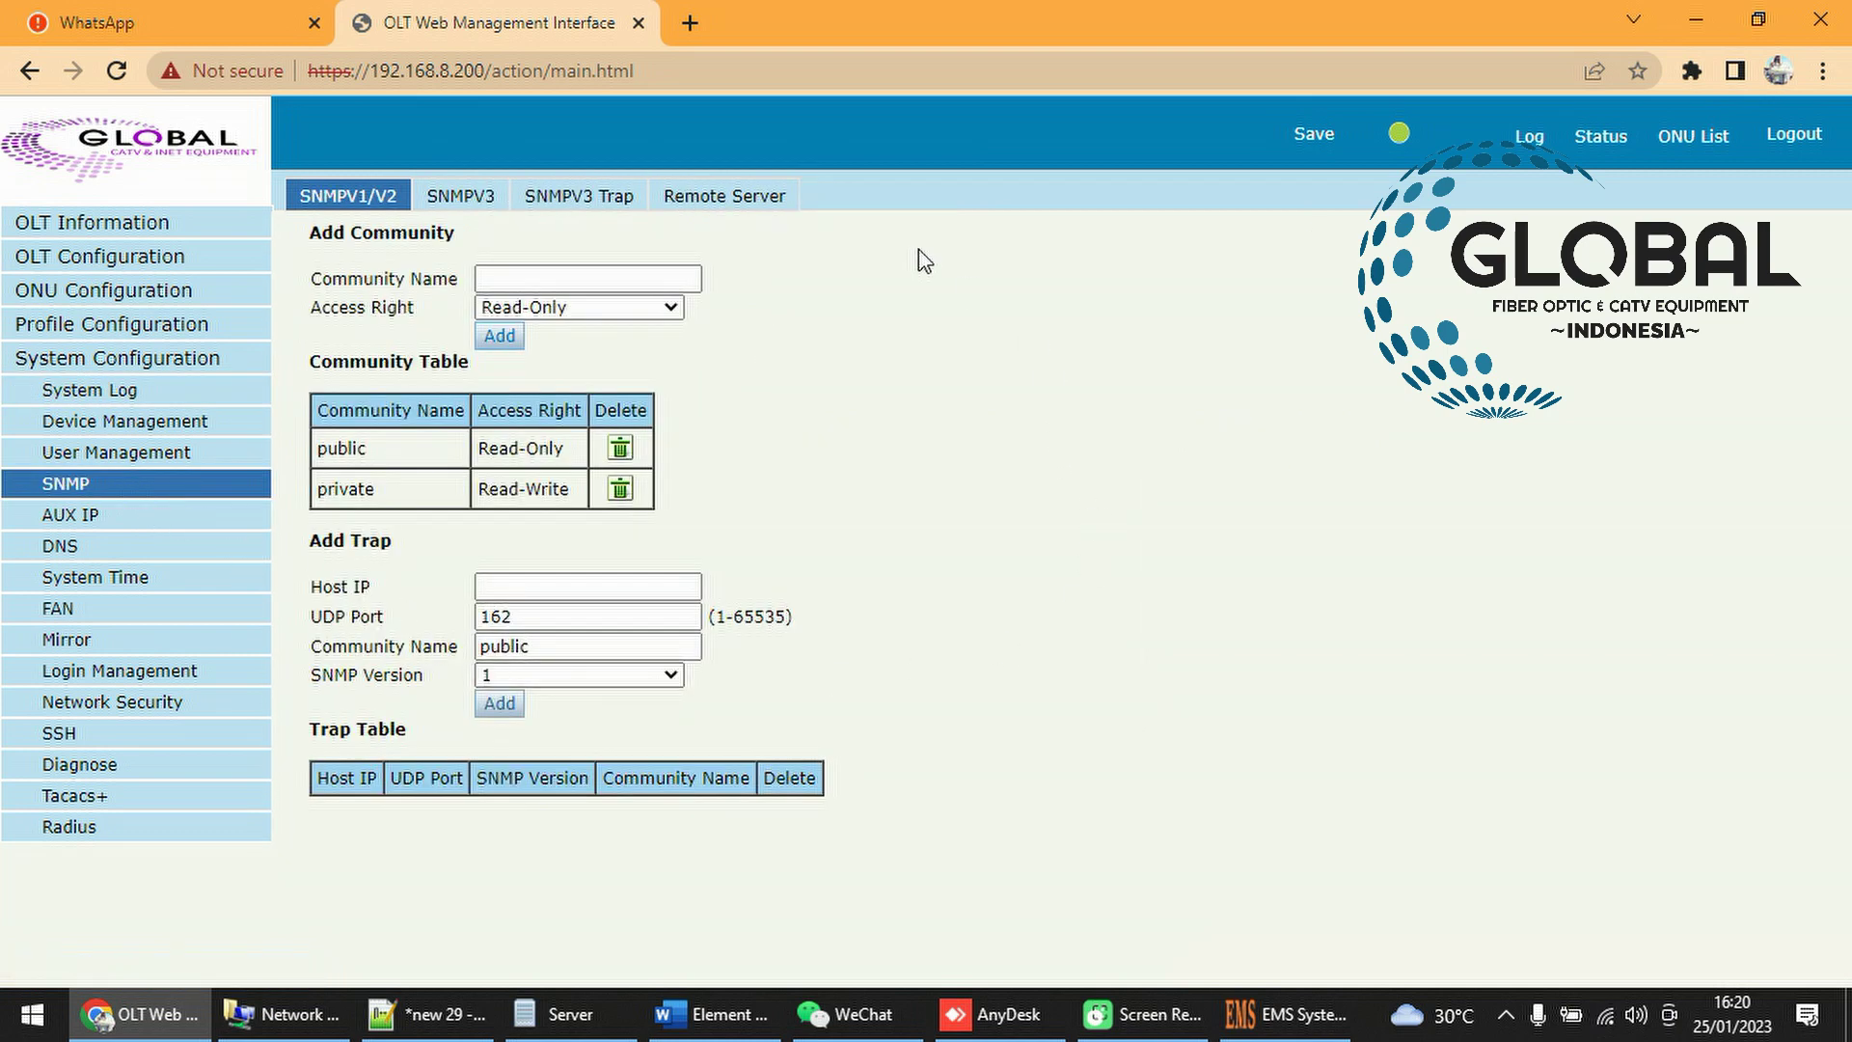
pyautogui.click(543, 580)
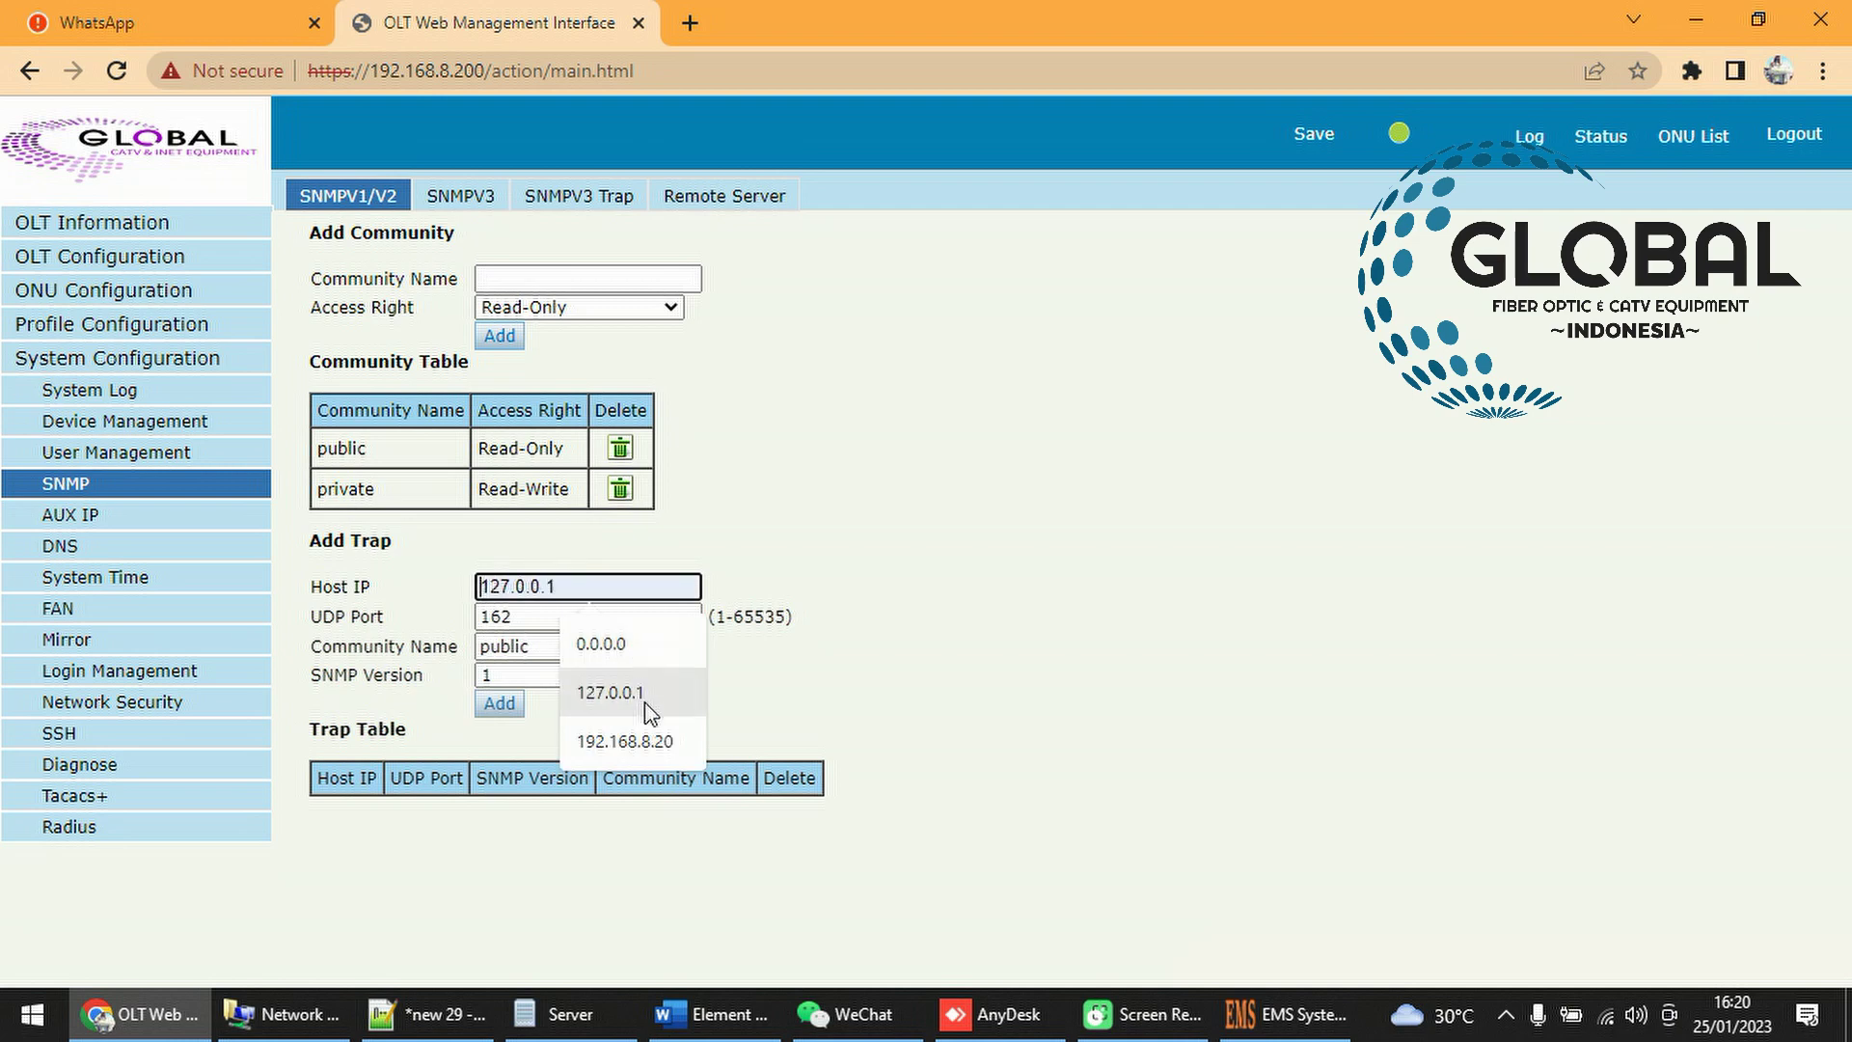
pyautogui.click(560, 582)
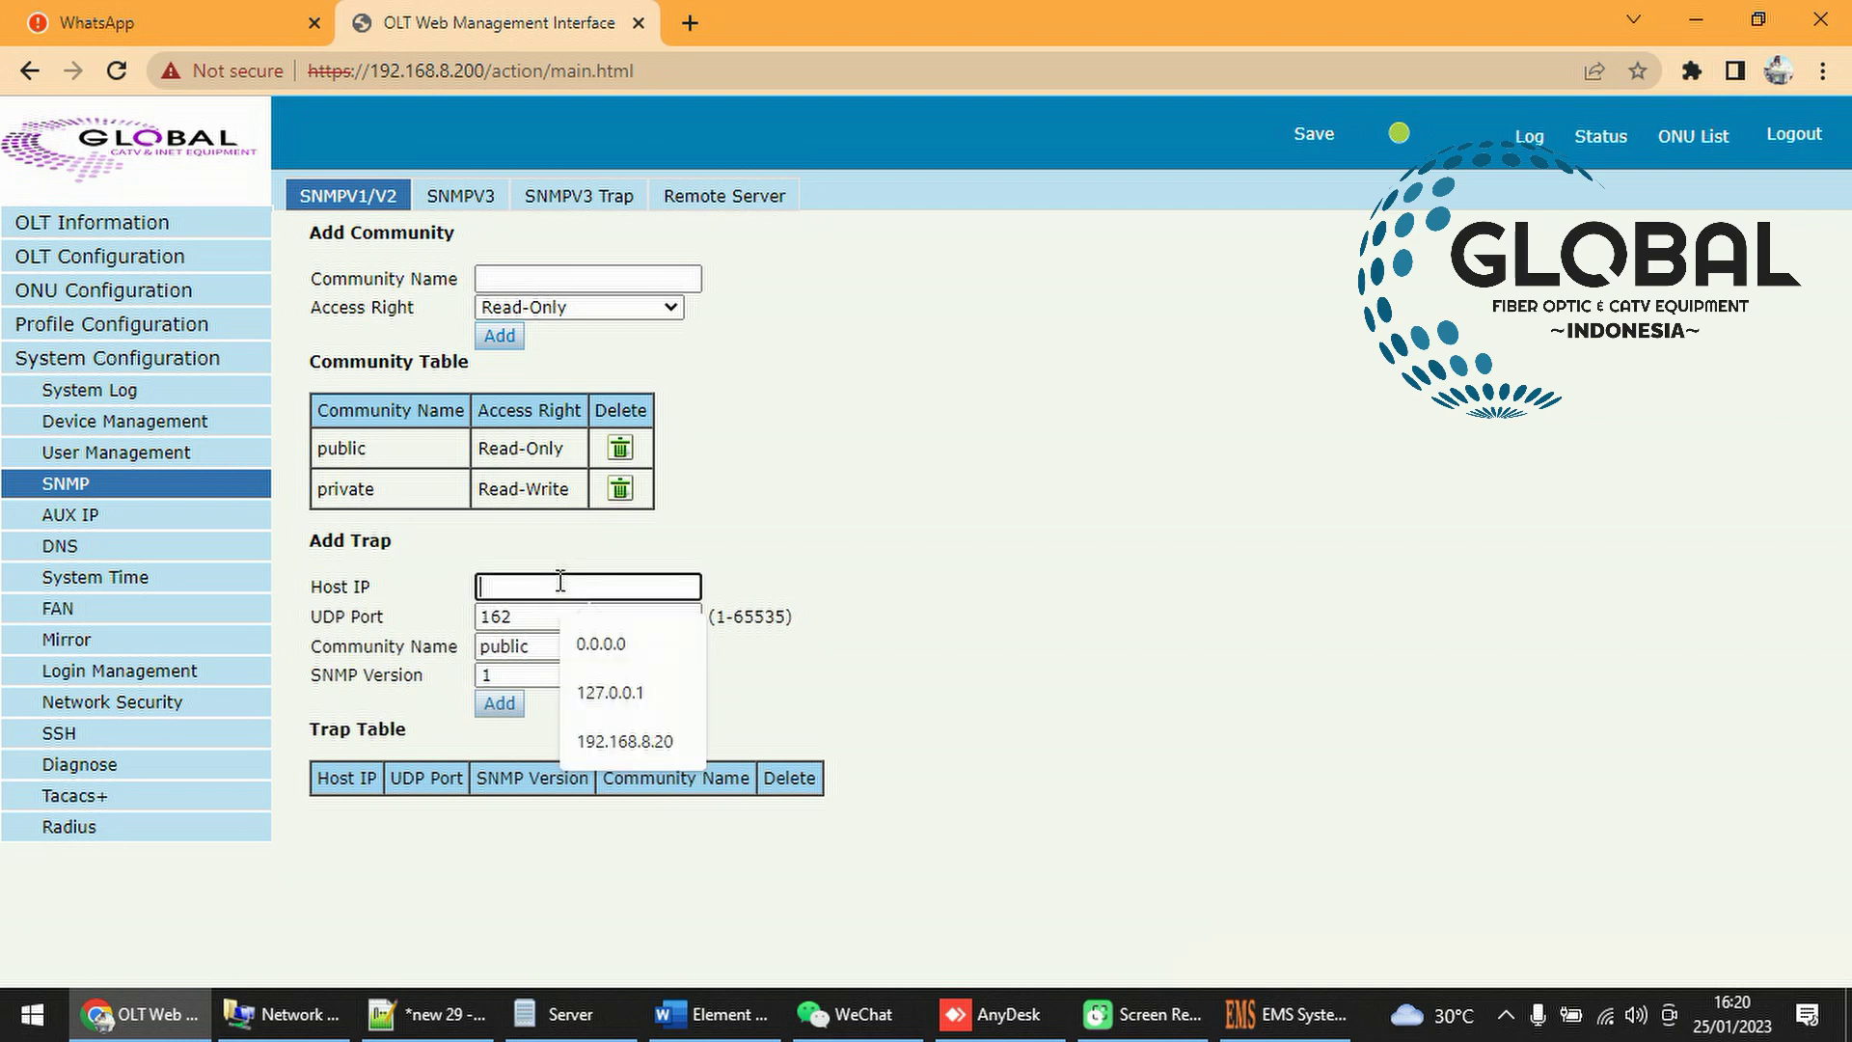
pyautogui.click(625, 741)
pyautogui.moveTo(593, 589); pyautogui.dragTo(466, 603)
pyautogui.click(622, 585)
pyautogui.moveTo(622, 586); pyautogui.dragTo(479, 583)
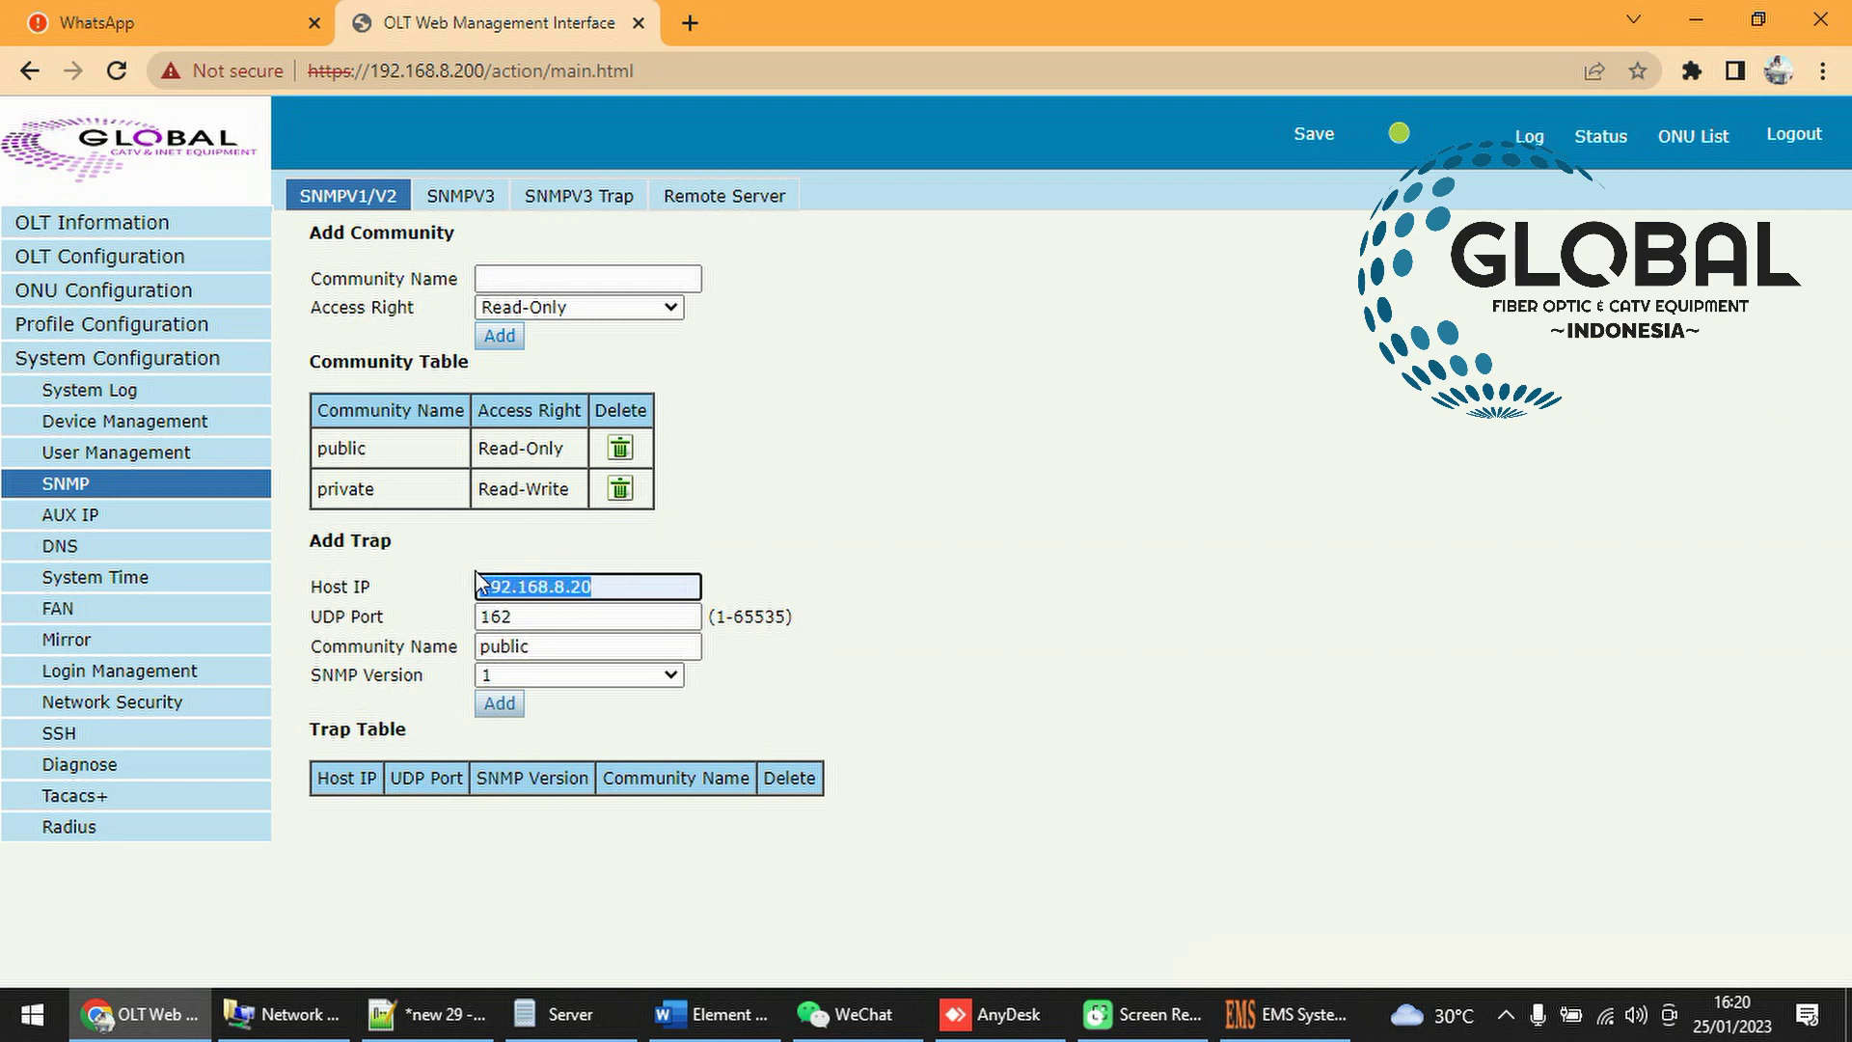
# Keep community public, set SNMP version 2c, and add the trap to the Trap Table
pyautogui.click(552, 646)
pyautogui.moveTo(552, 646); pyautogui.dragTo(485, 648)
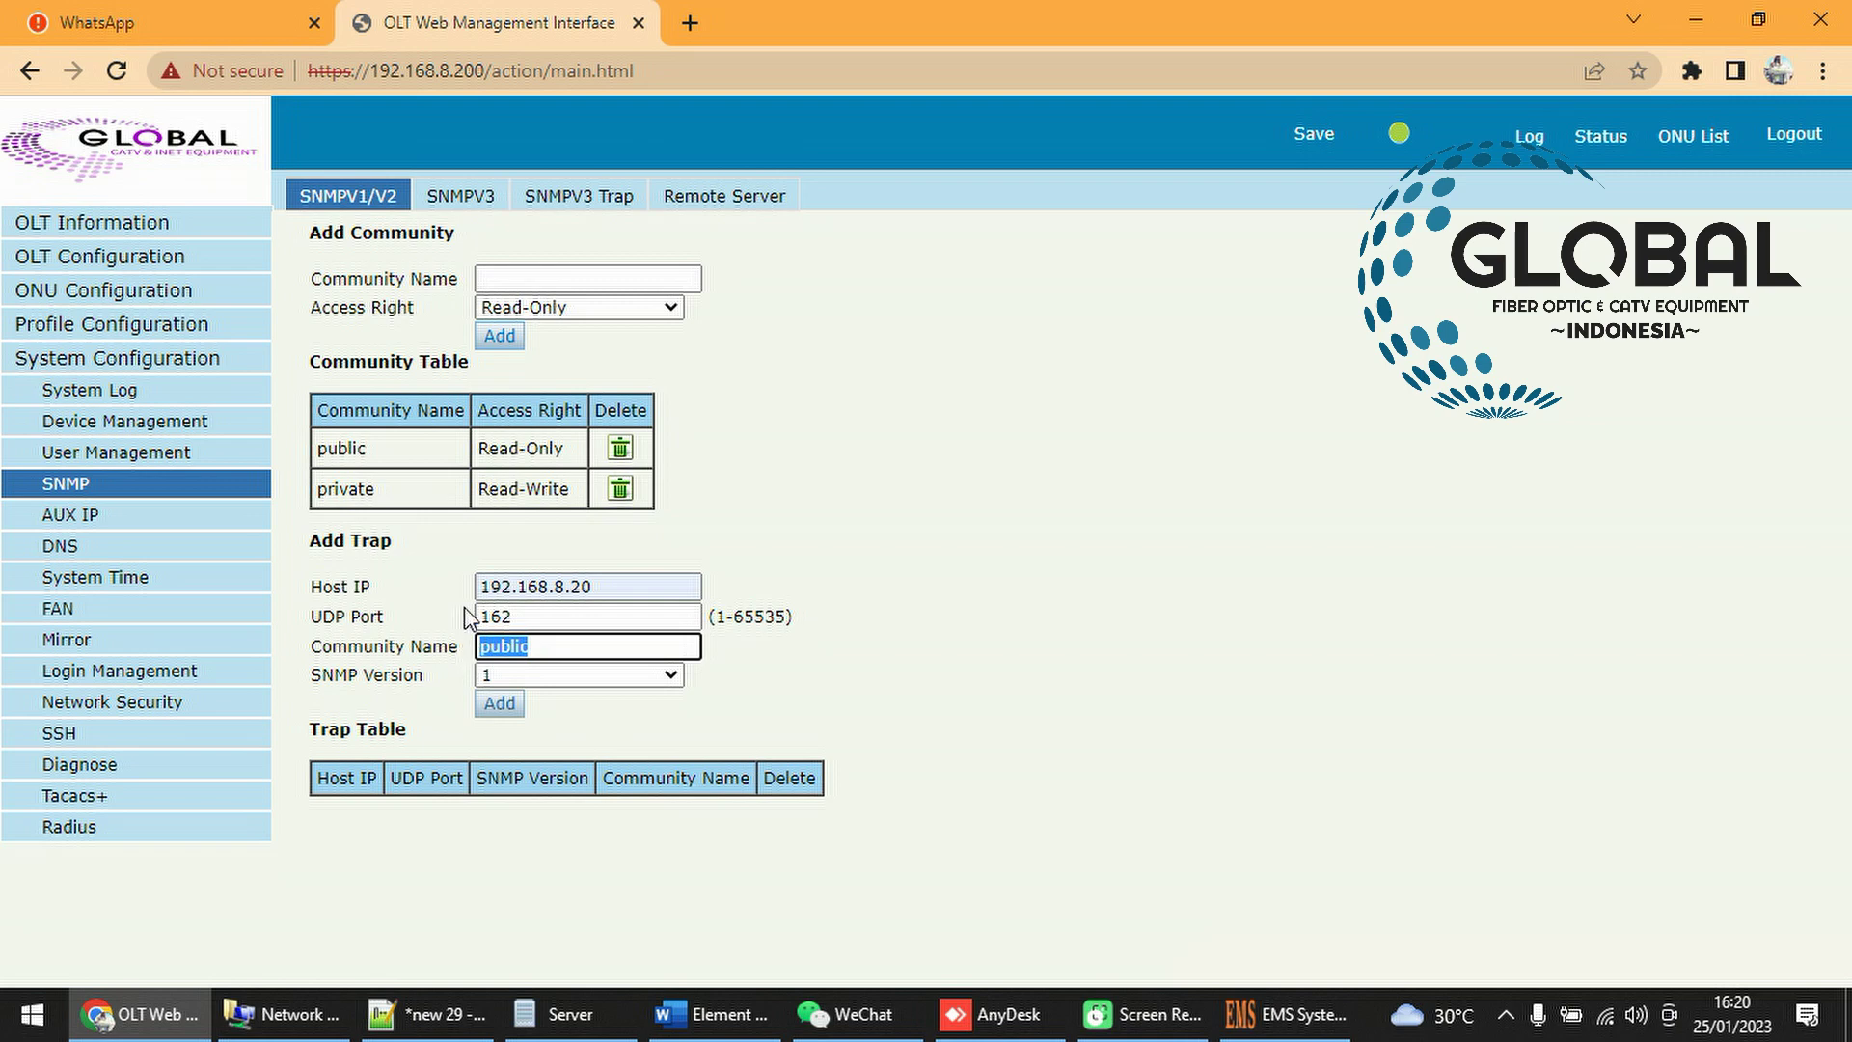
pyautogui.click(569, 672)
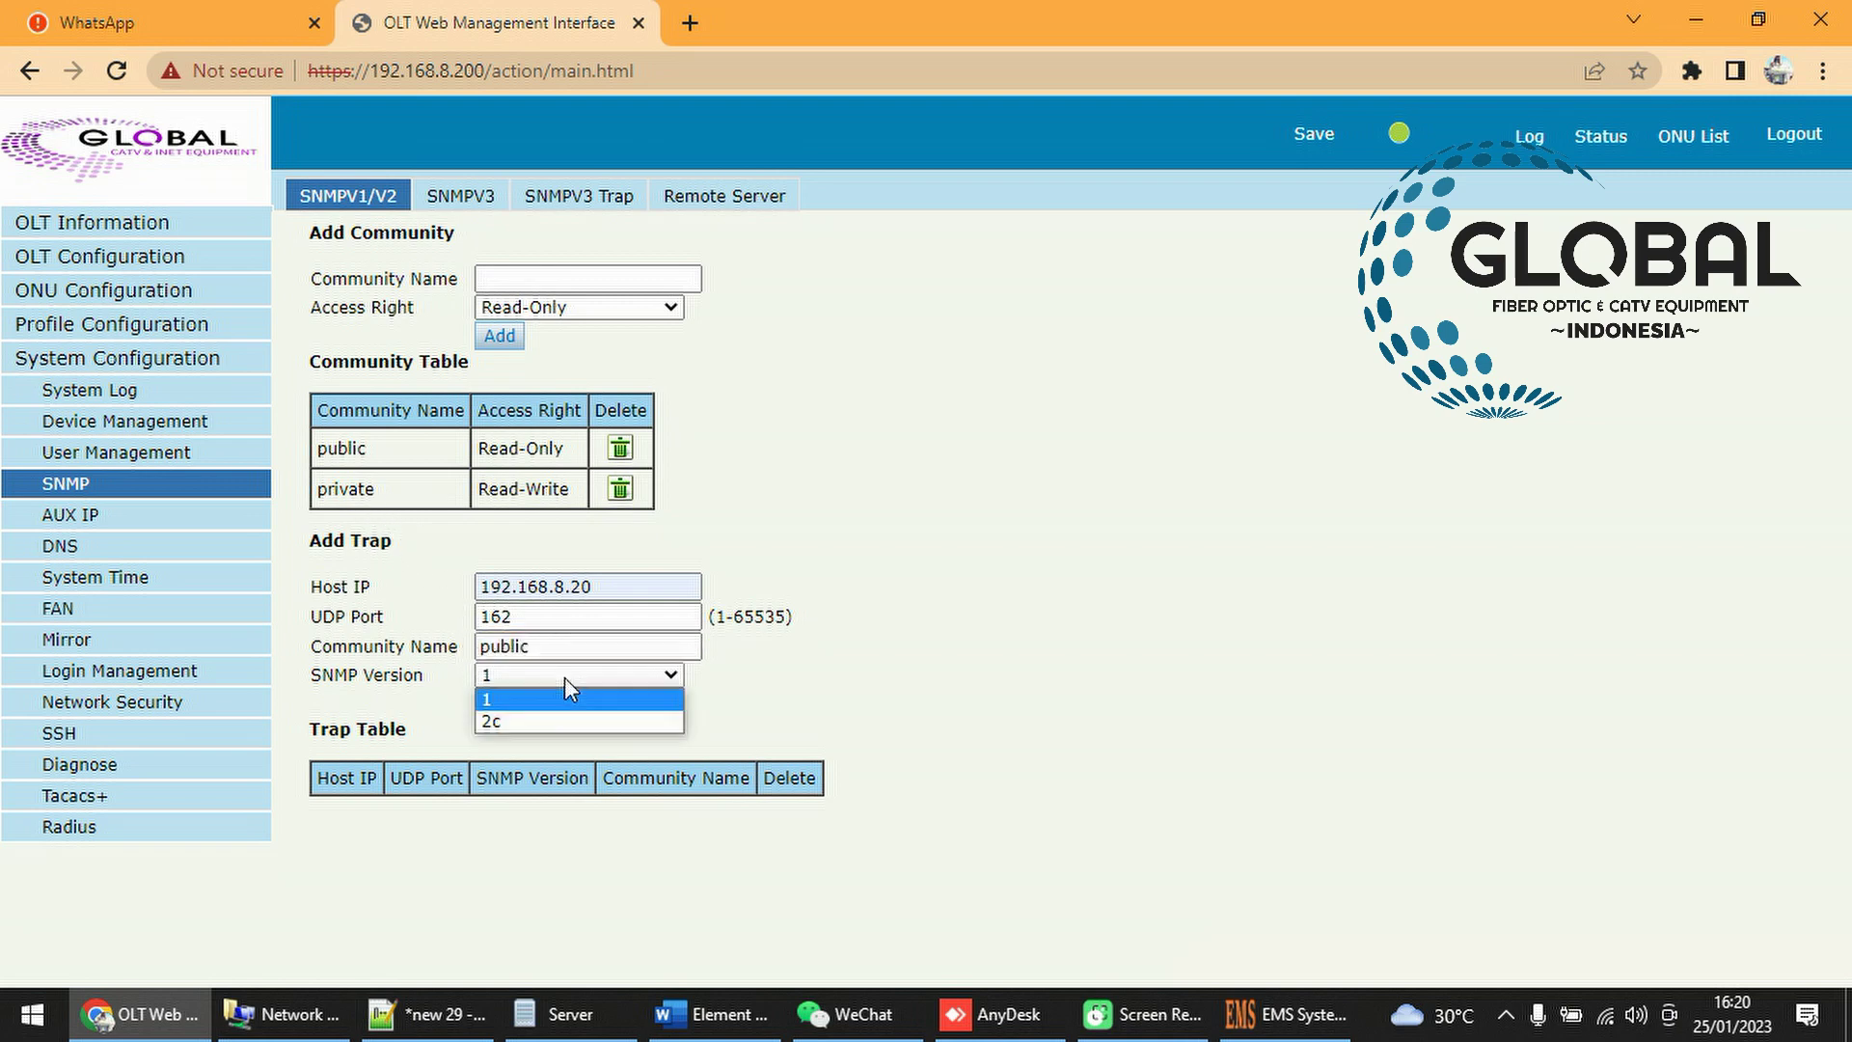
pyautogui.click(511, 721)
pyautogui.click(928, 690)
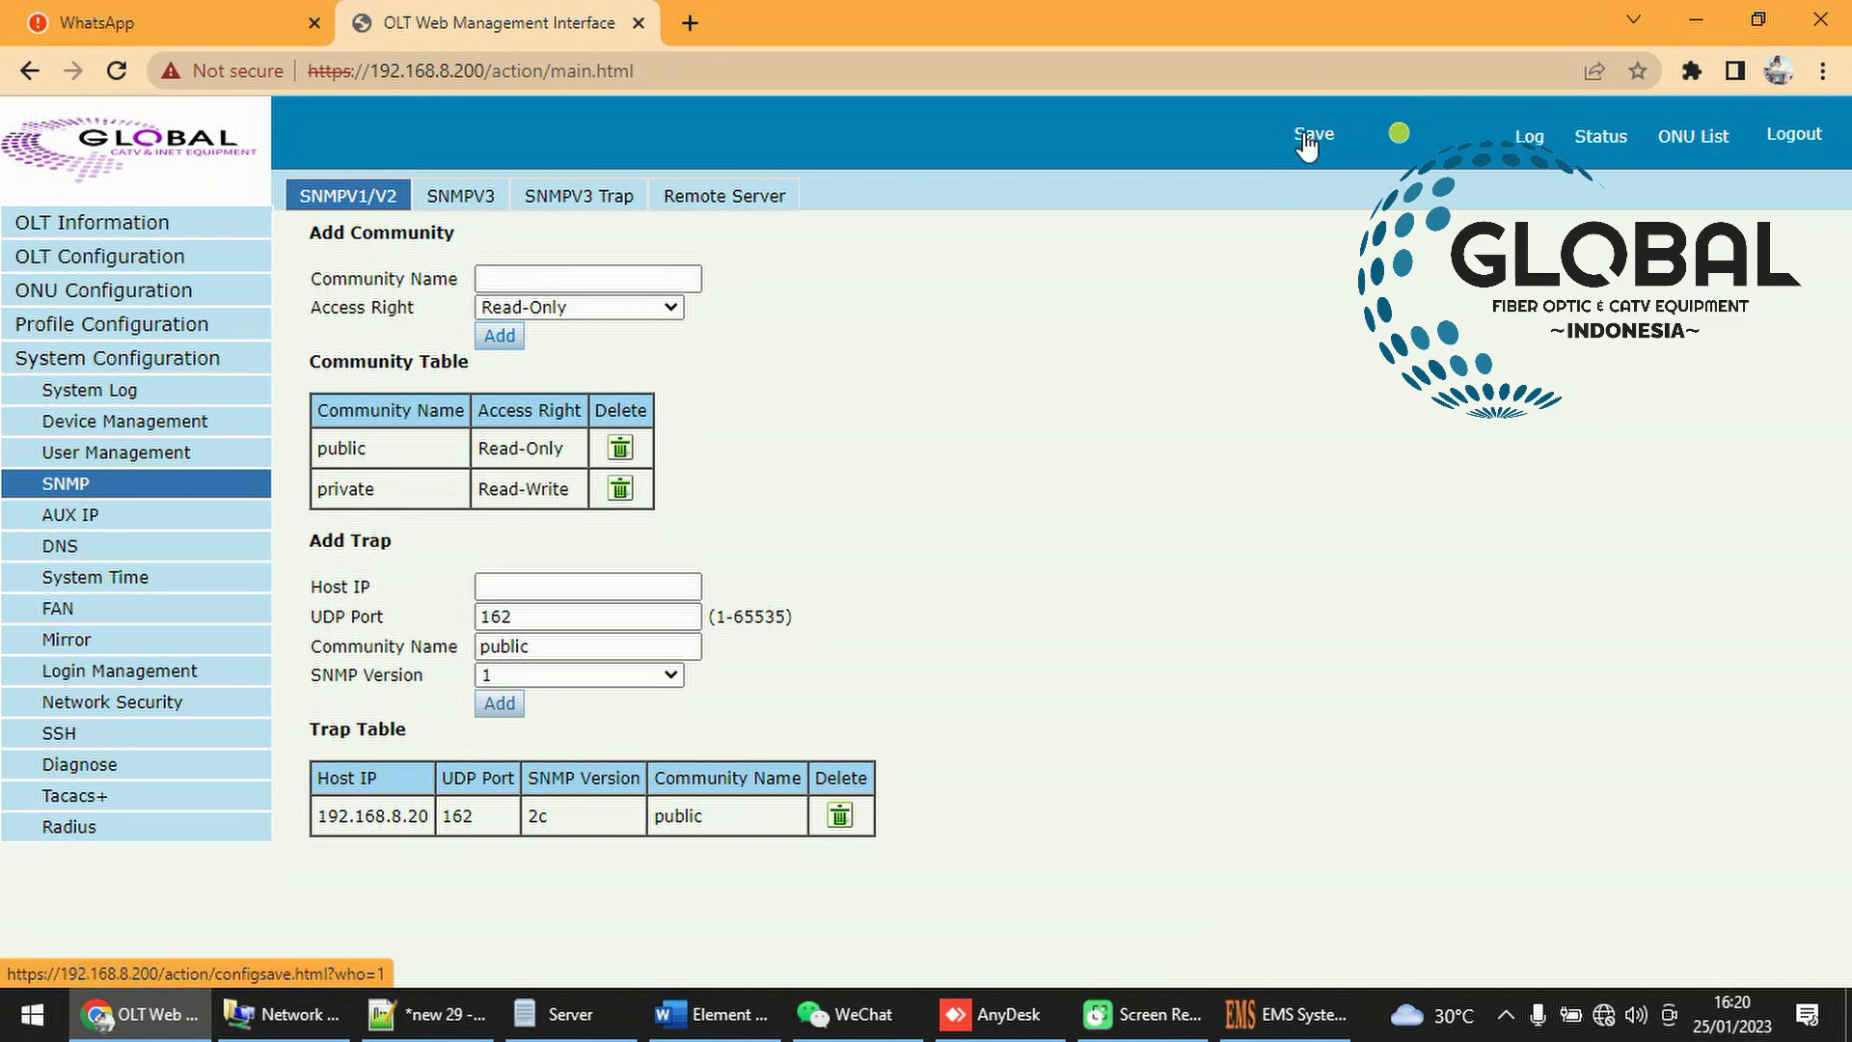
# Back in EMS, move GPON0/1:2 above GPON0/1:1 and shift GPON0/1:1 right within the group
pyautogui.hotkey('alt', 'Tab')
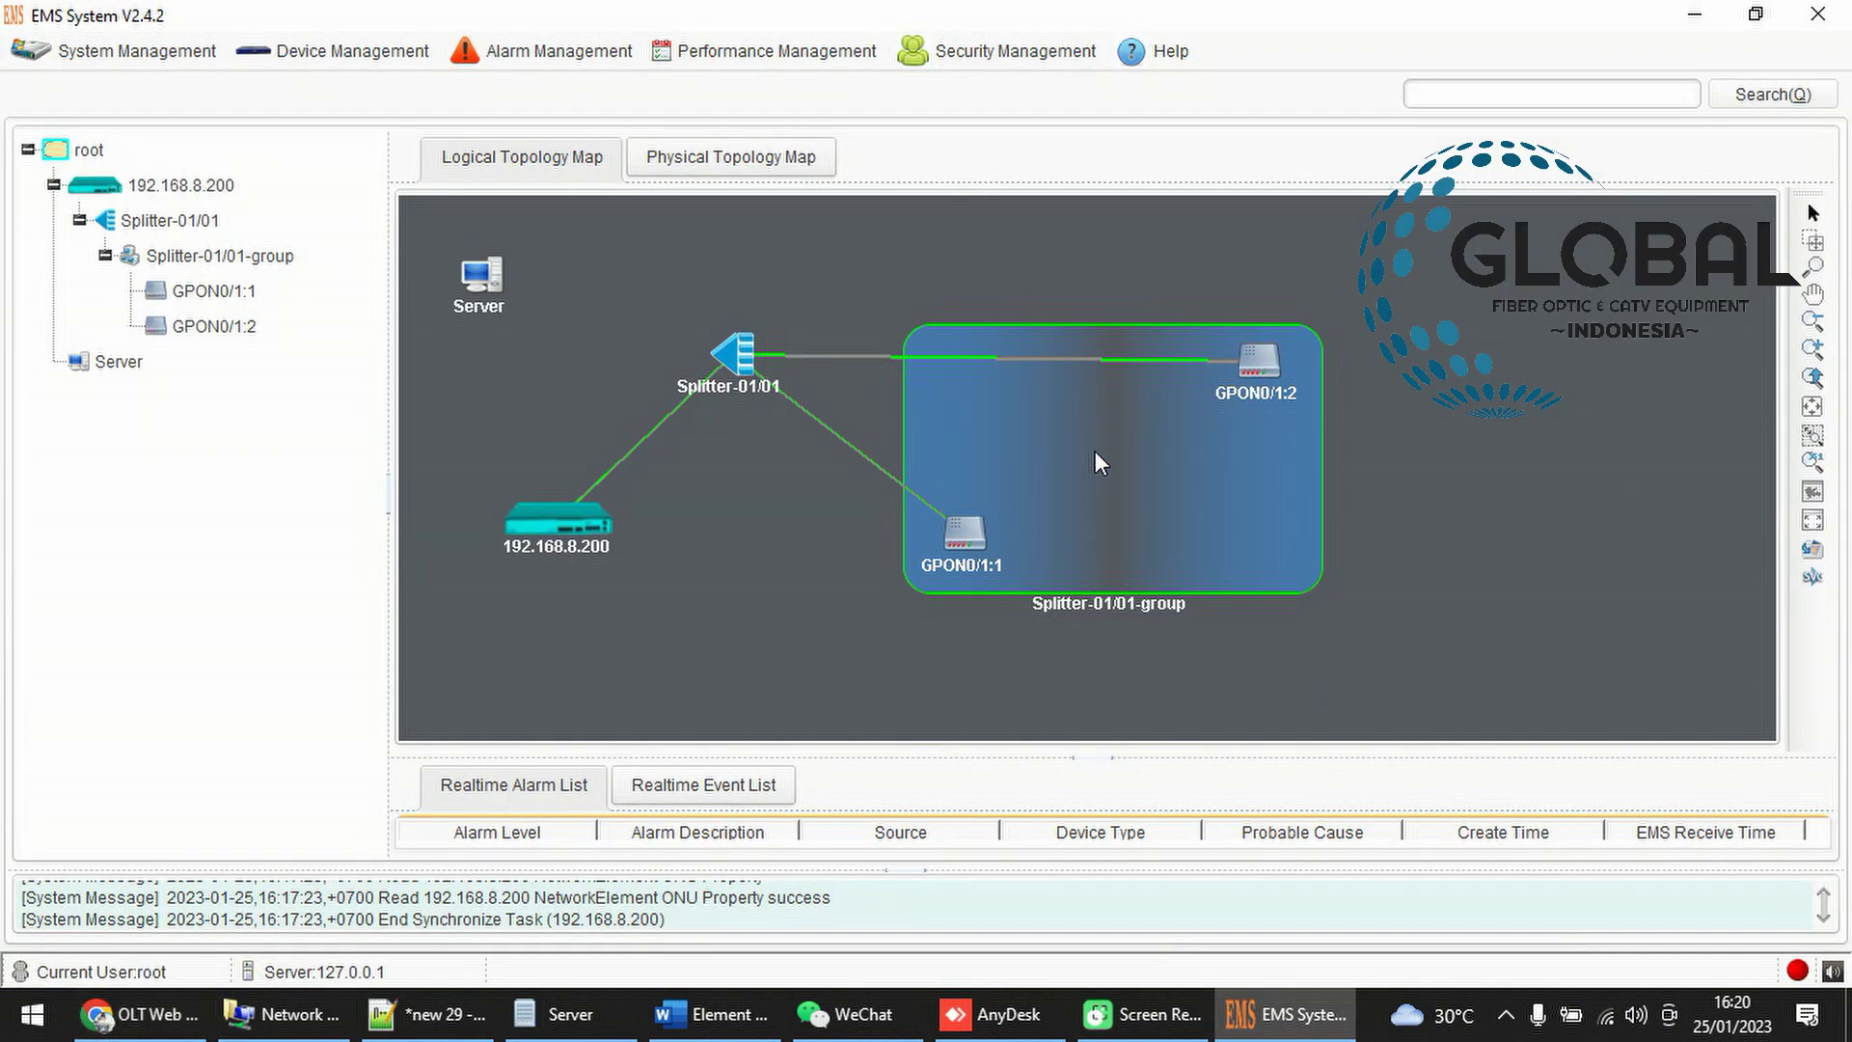
pyautogui.moveTo(967, 532); pyautogui.dragTo(1092, 562)
pyautogui.moveTo(1255, 364); pyautogui.dragTo(1073, 328)
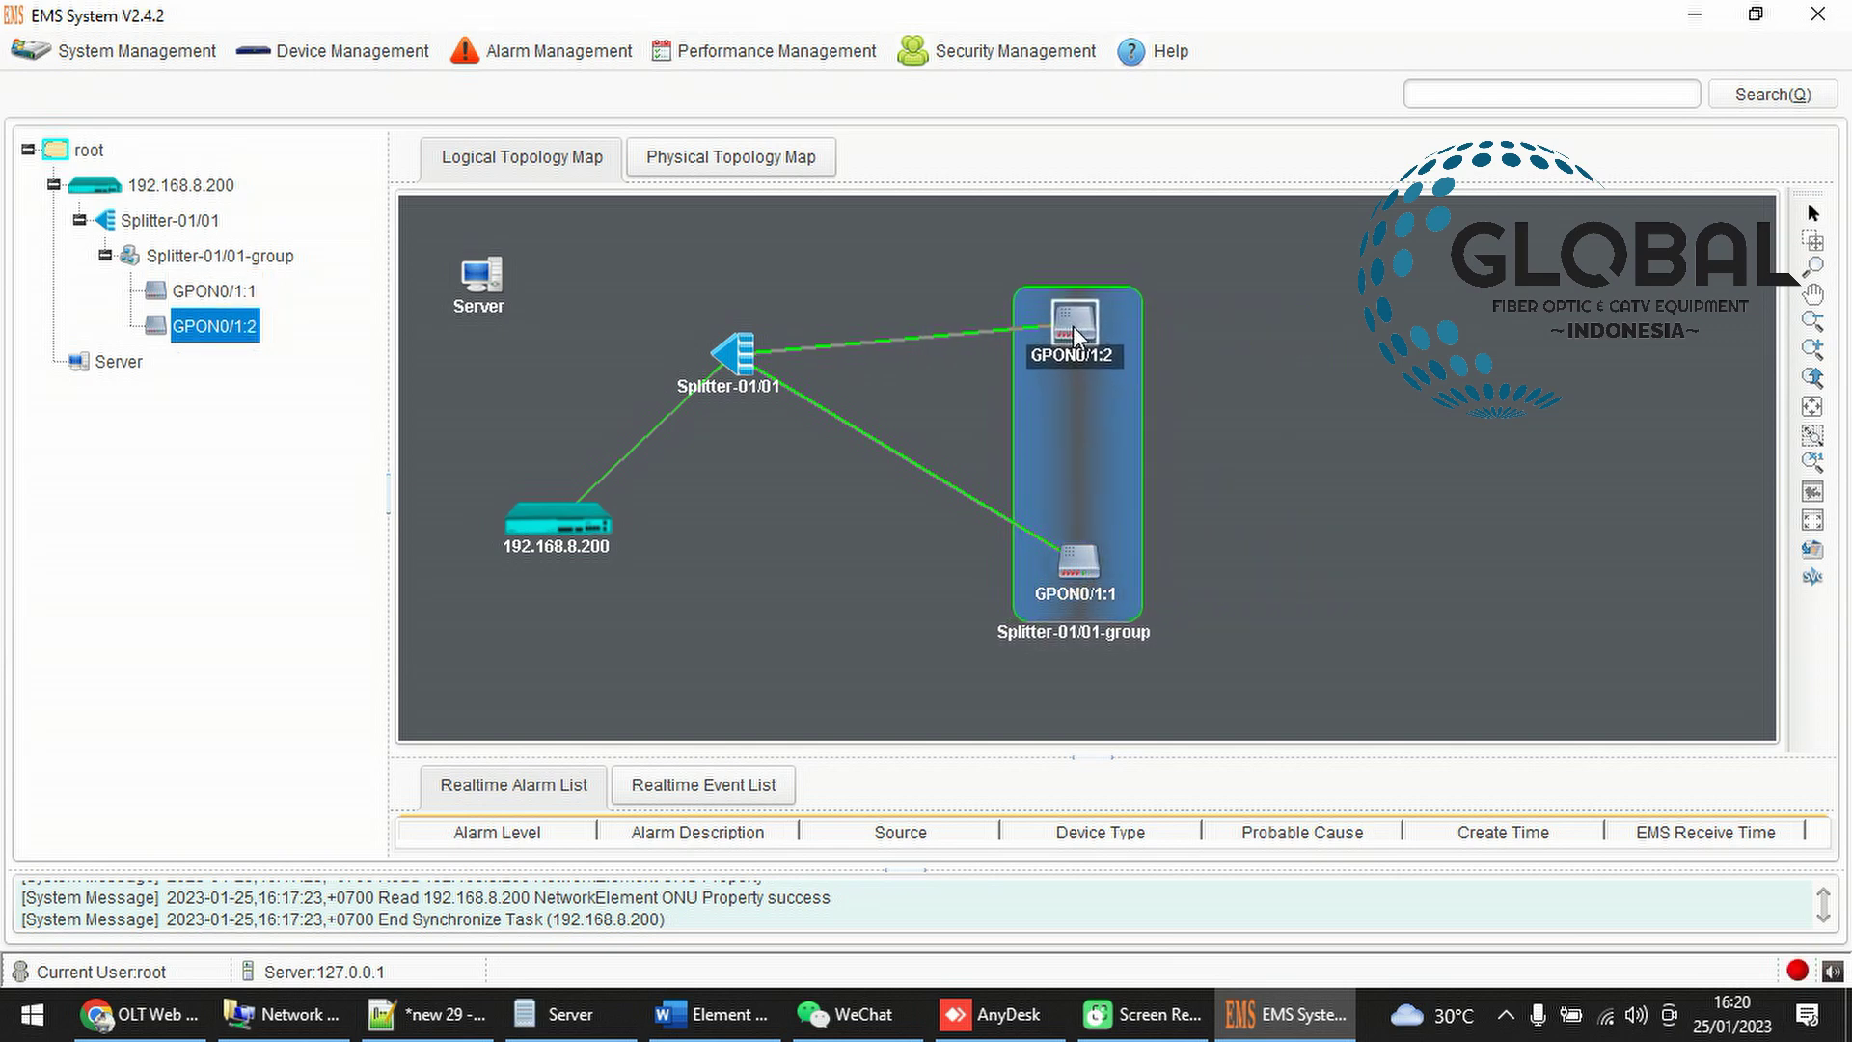
pyautogui.moveTo(1078, 584); pyautogui.dragTo(1164, 586)
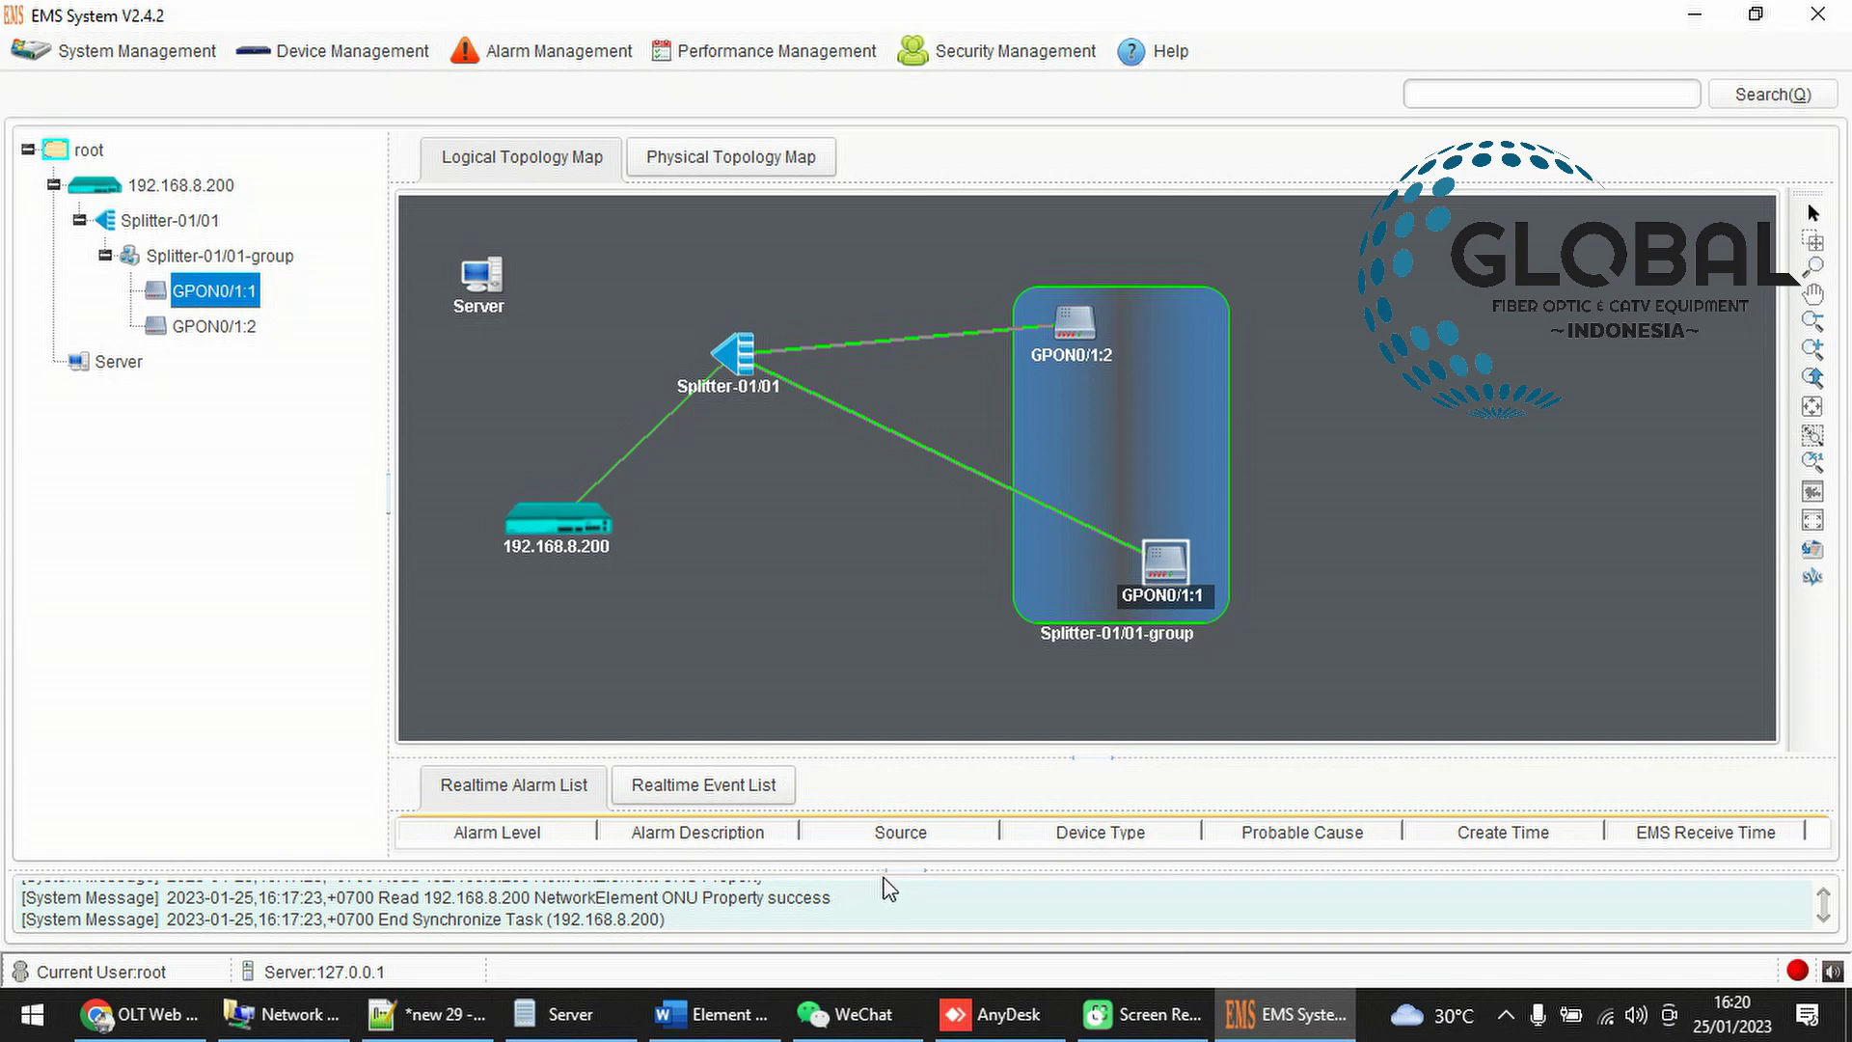
# Resize the split pane to reveal the Realtime Alarm List and select the save Configuration warning
pyautogui.moveTo(885, 873); pyautogui.dragTo(871, 616)
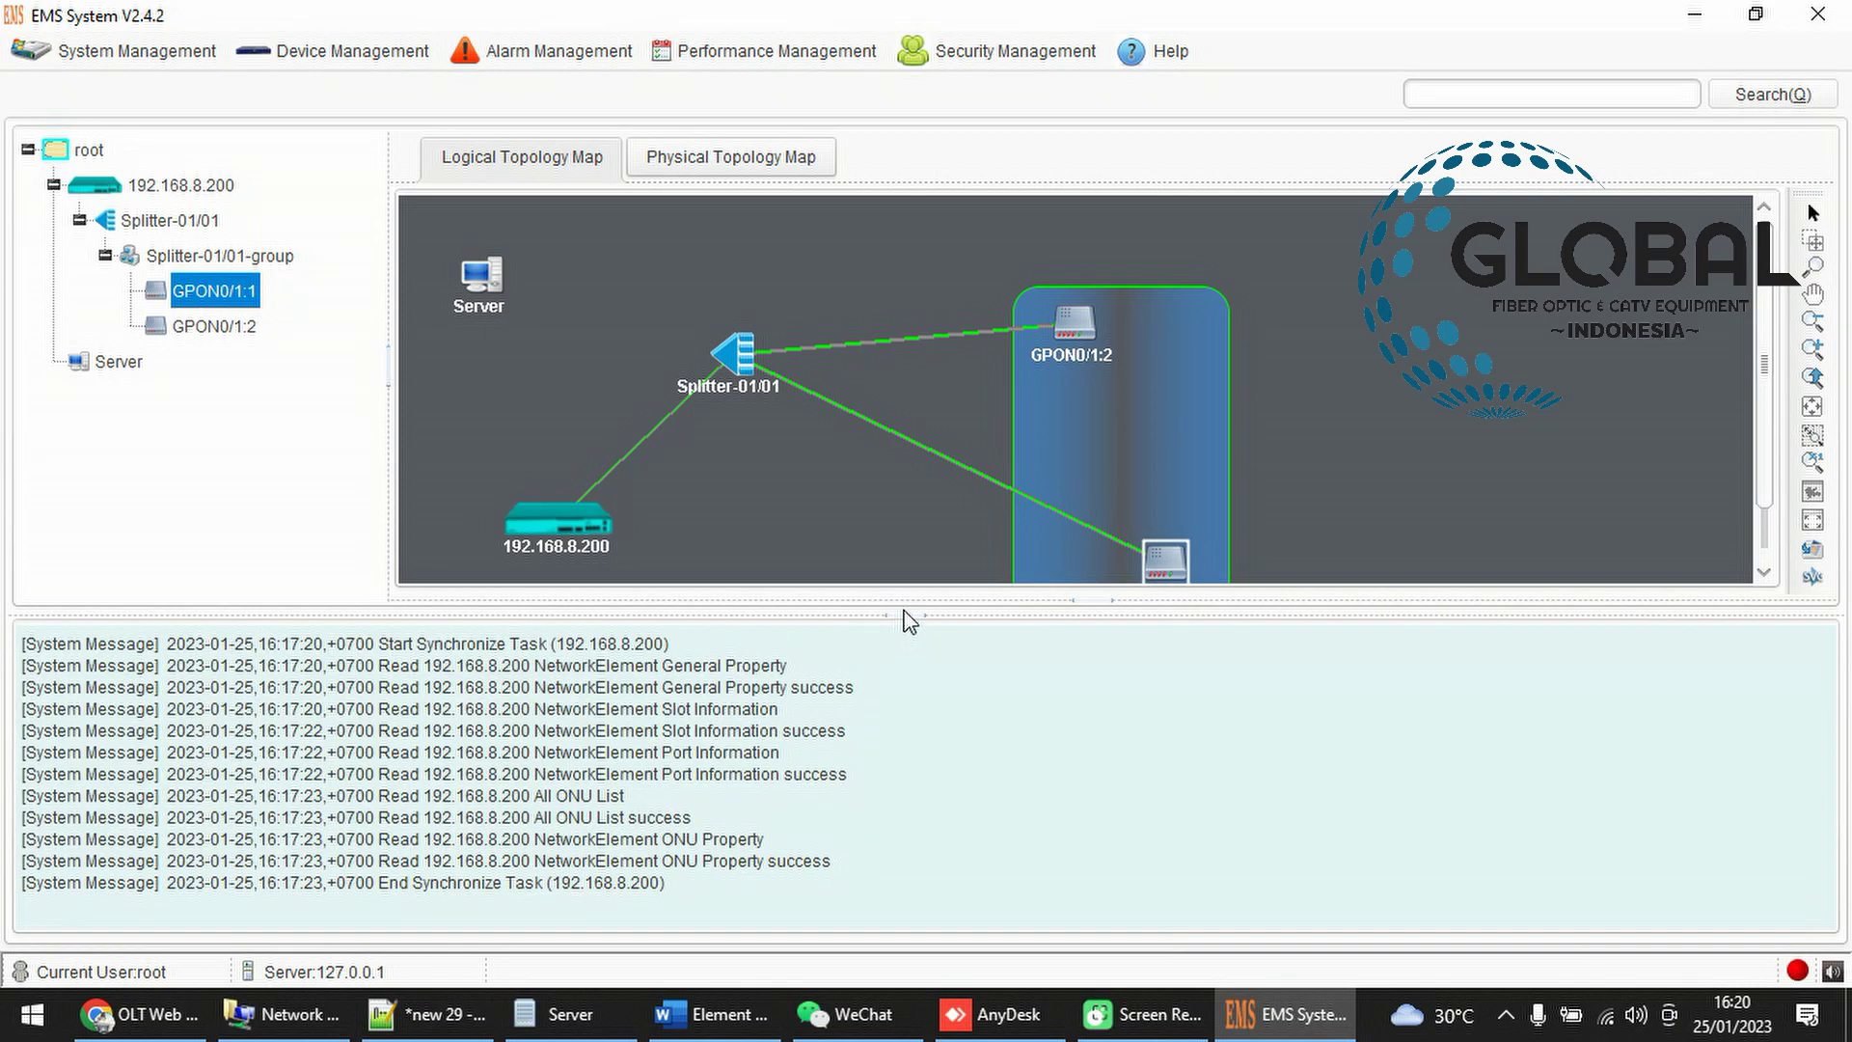
pyautogui.moveTo(894, 616); pyautogui.dragTo(888, 835)
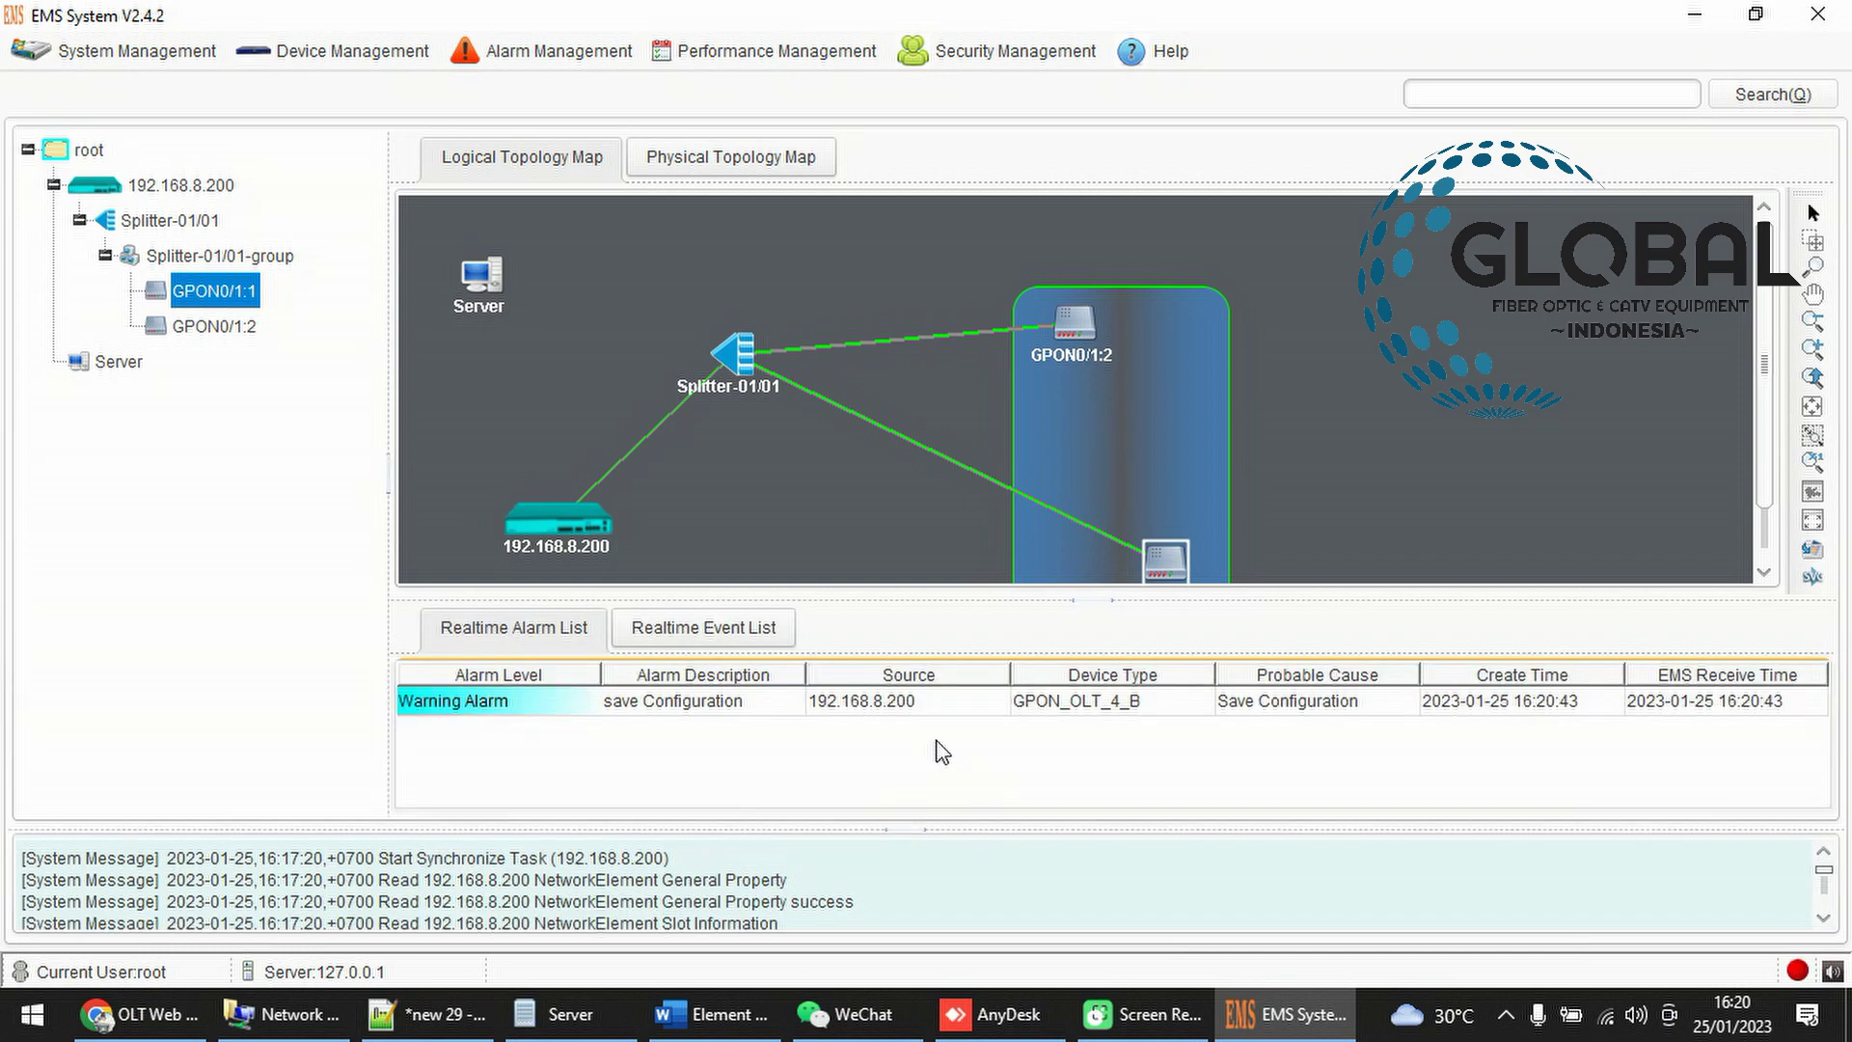
pyautogui.click(861, 713)
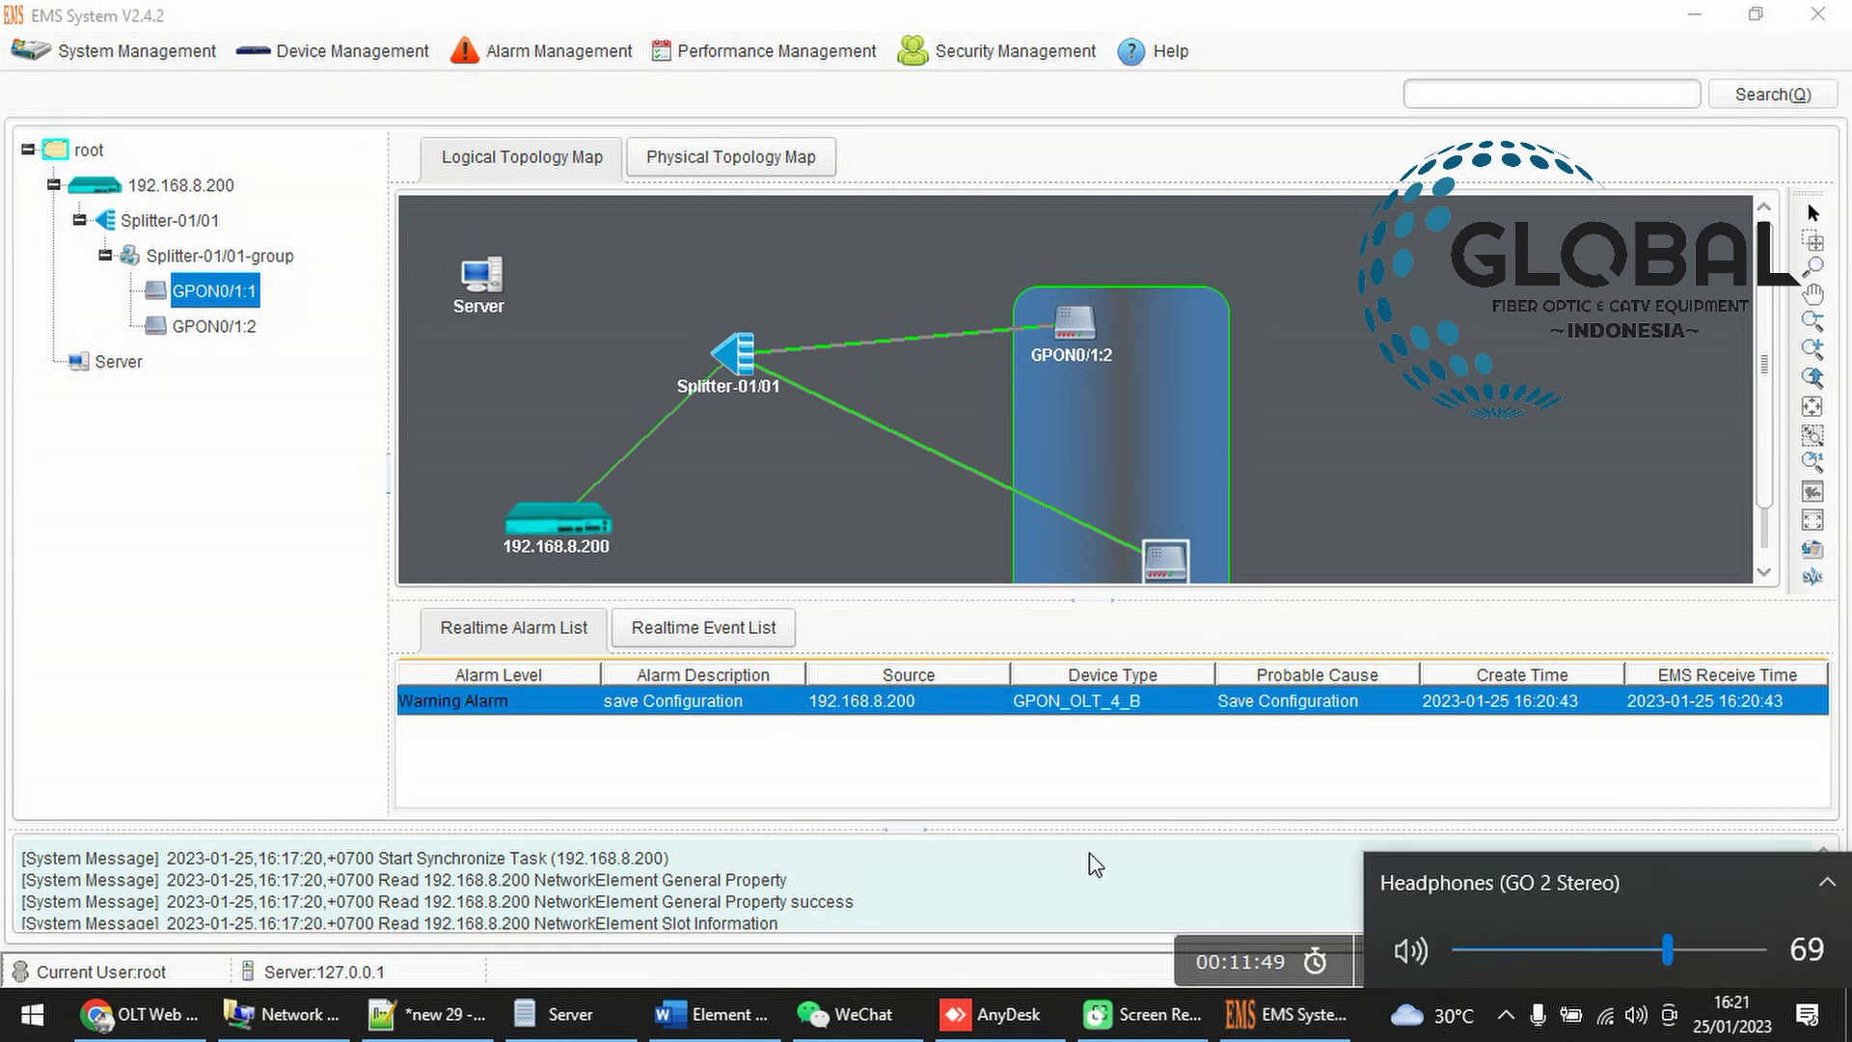
pyautogui.click(1088, 853)
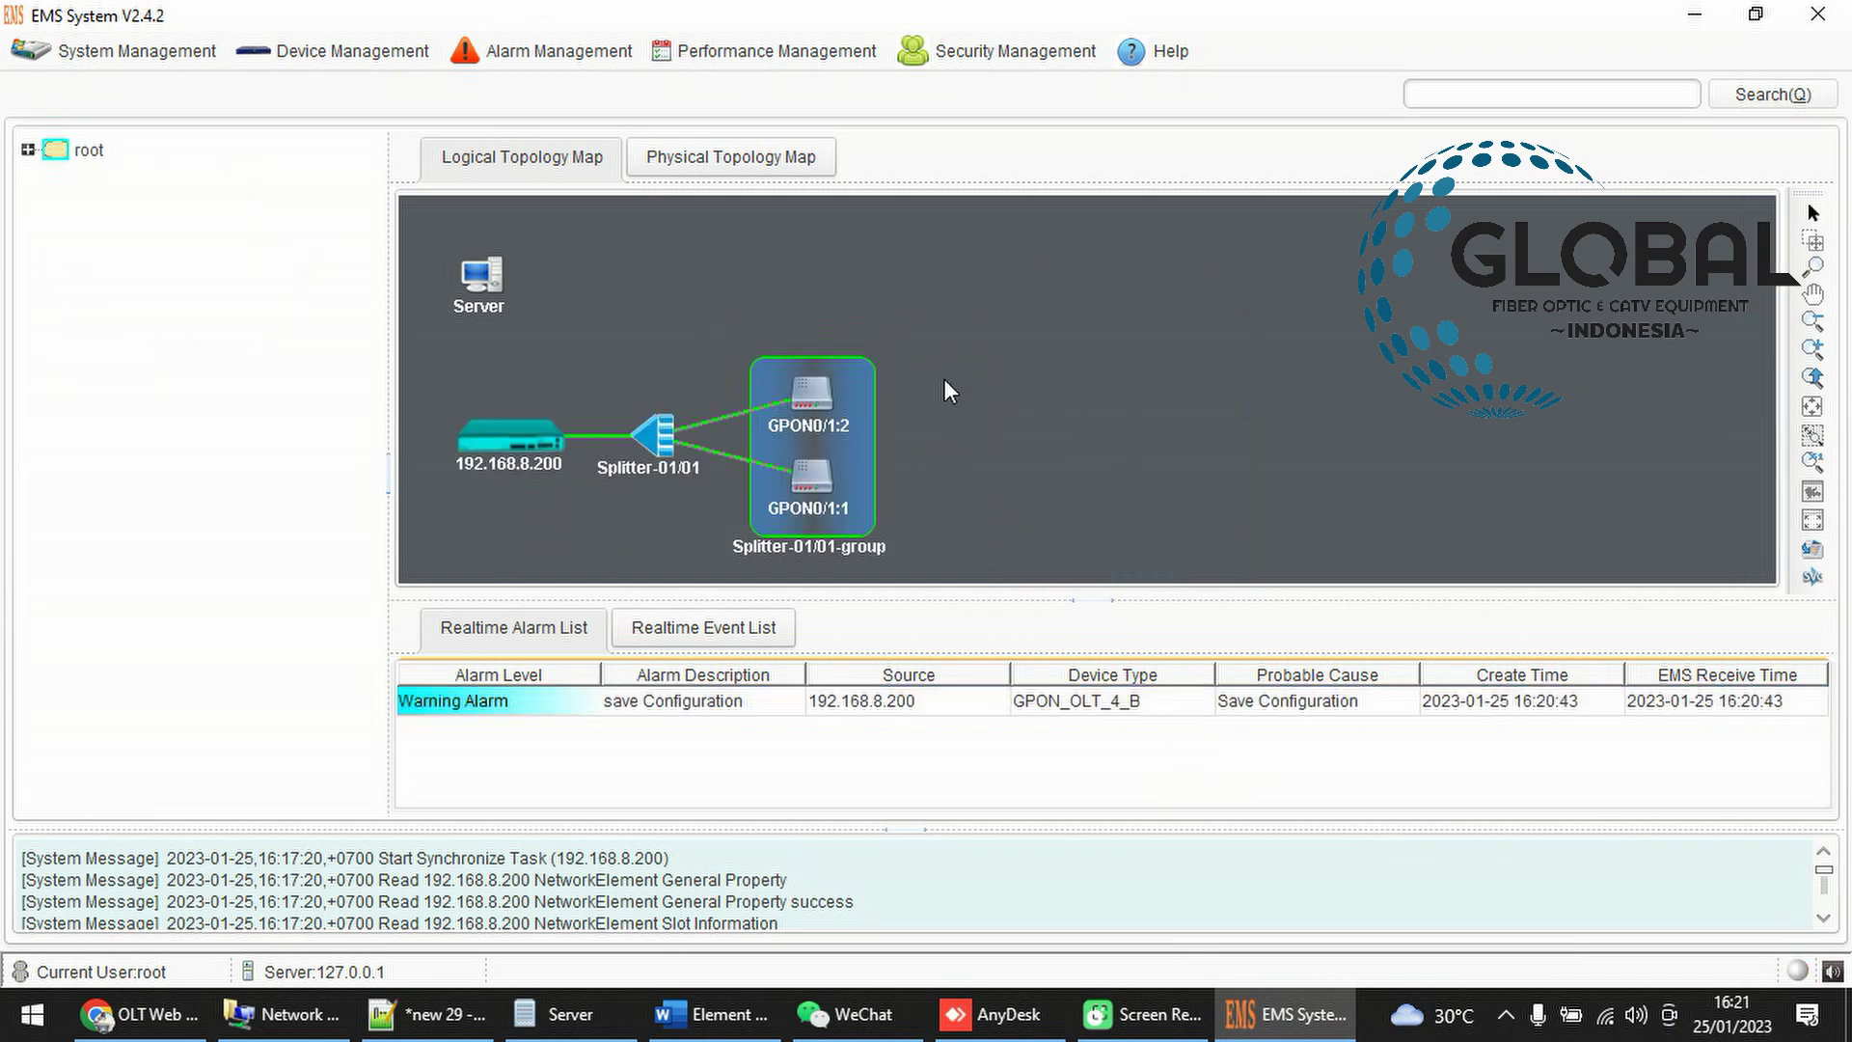
# Reposition Splitter-01/01 and place GPON0/1:2 beside GPON0/1:1 in the group
pyautogui.click(964, 484)
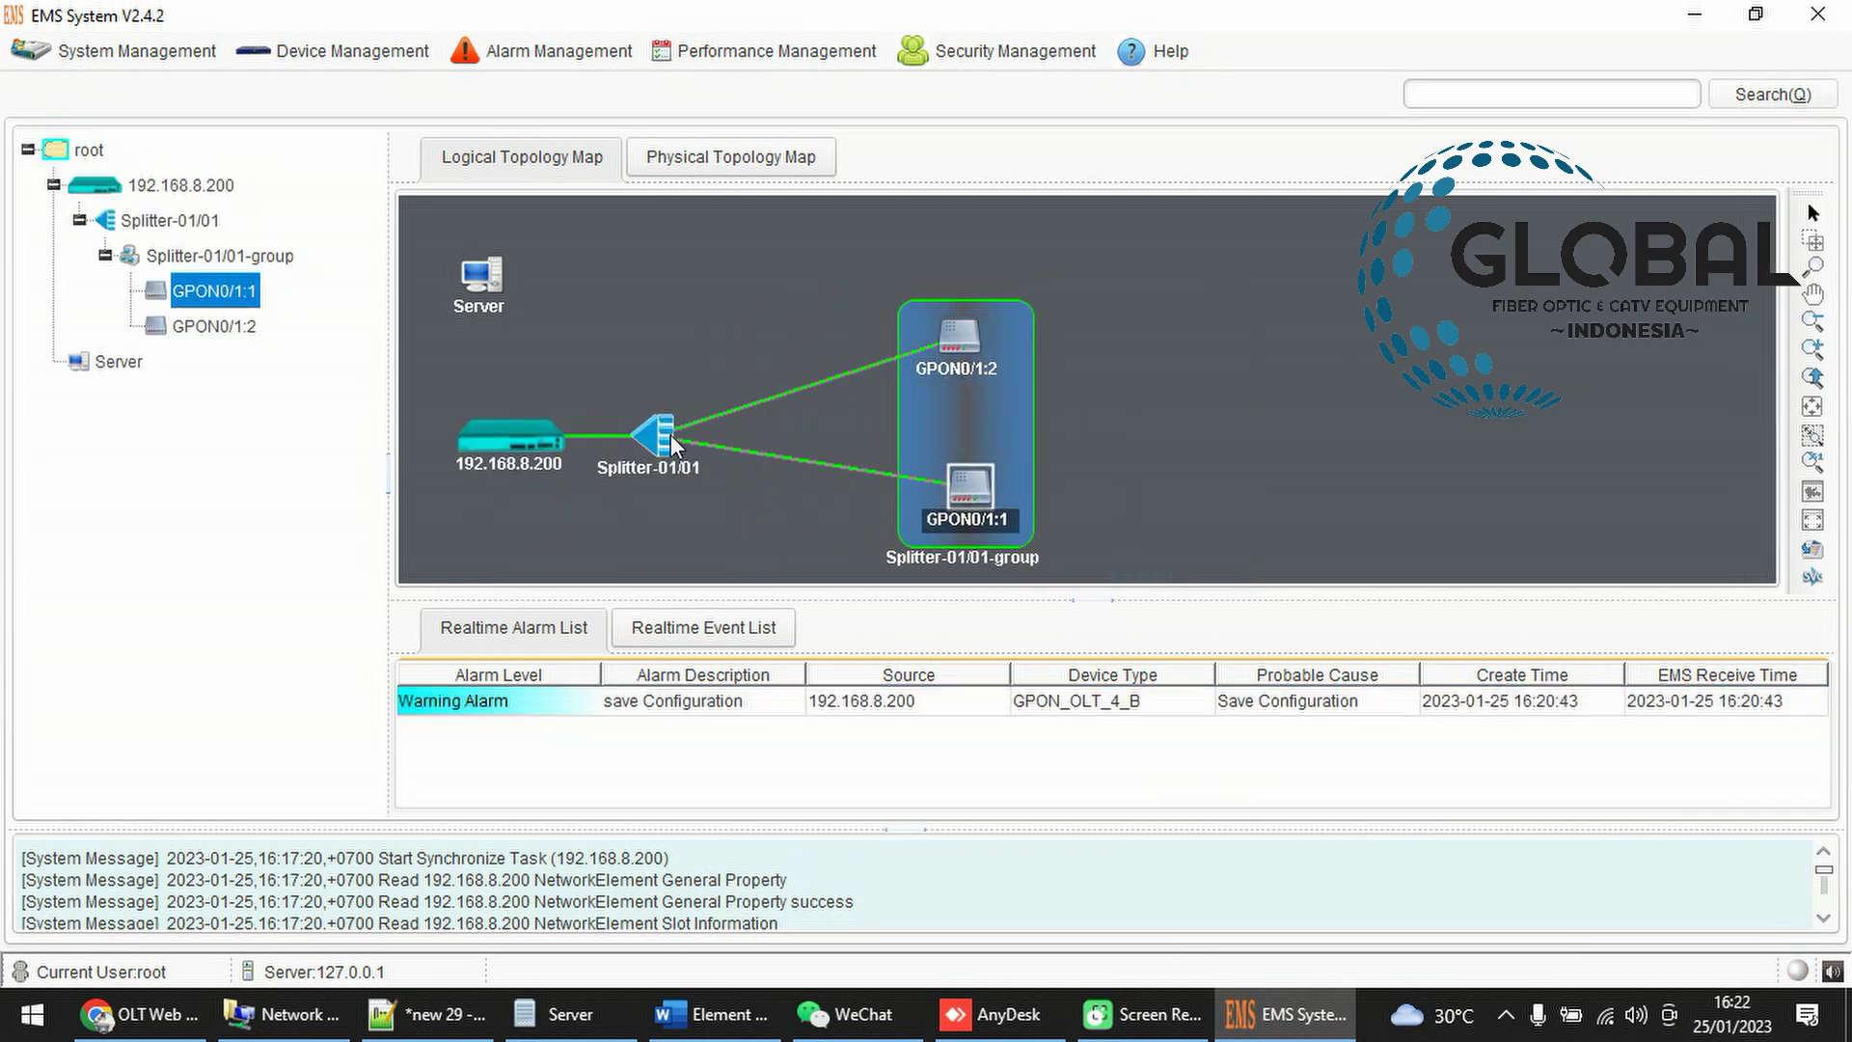
pyautogui.moveTo(673, 434); pyautogui.dragTo(760, 310)
pyautogui.moveTo(962, 341); pyautogui.dragTo(708, 478)
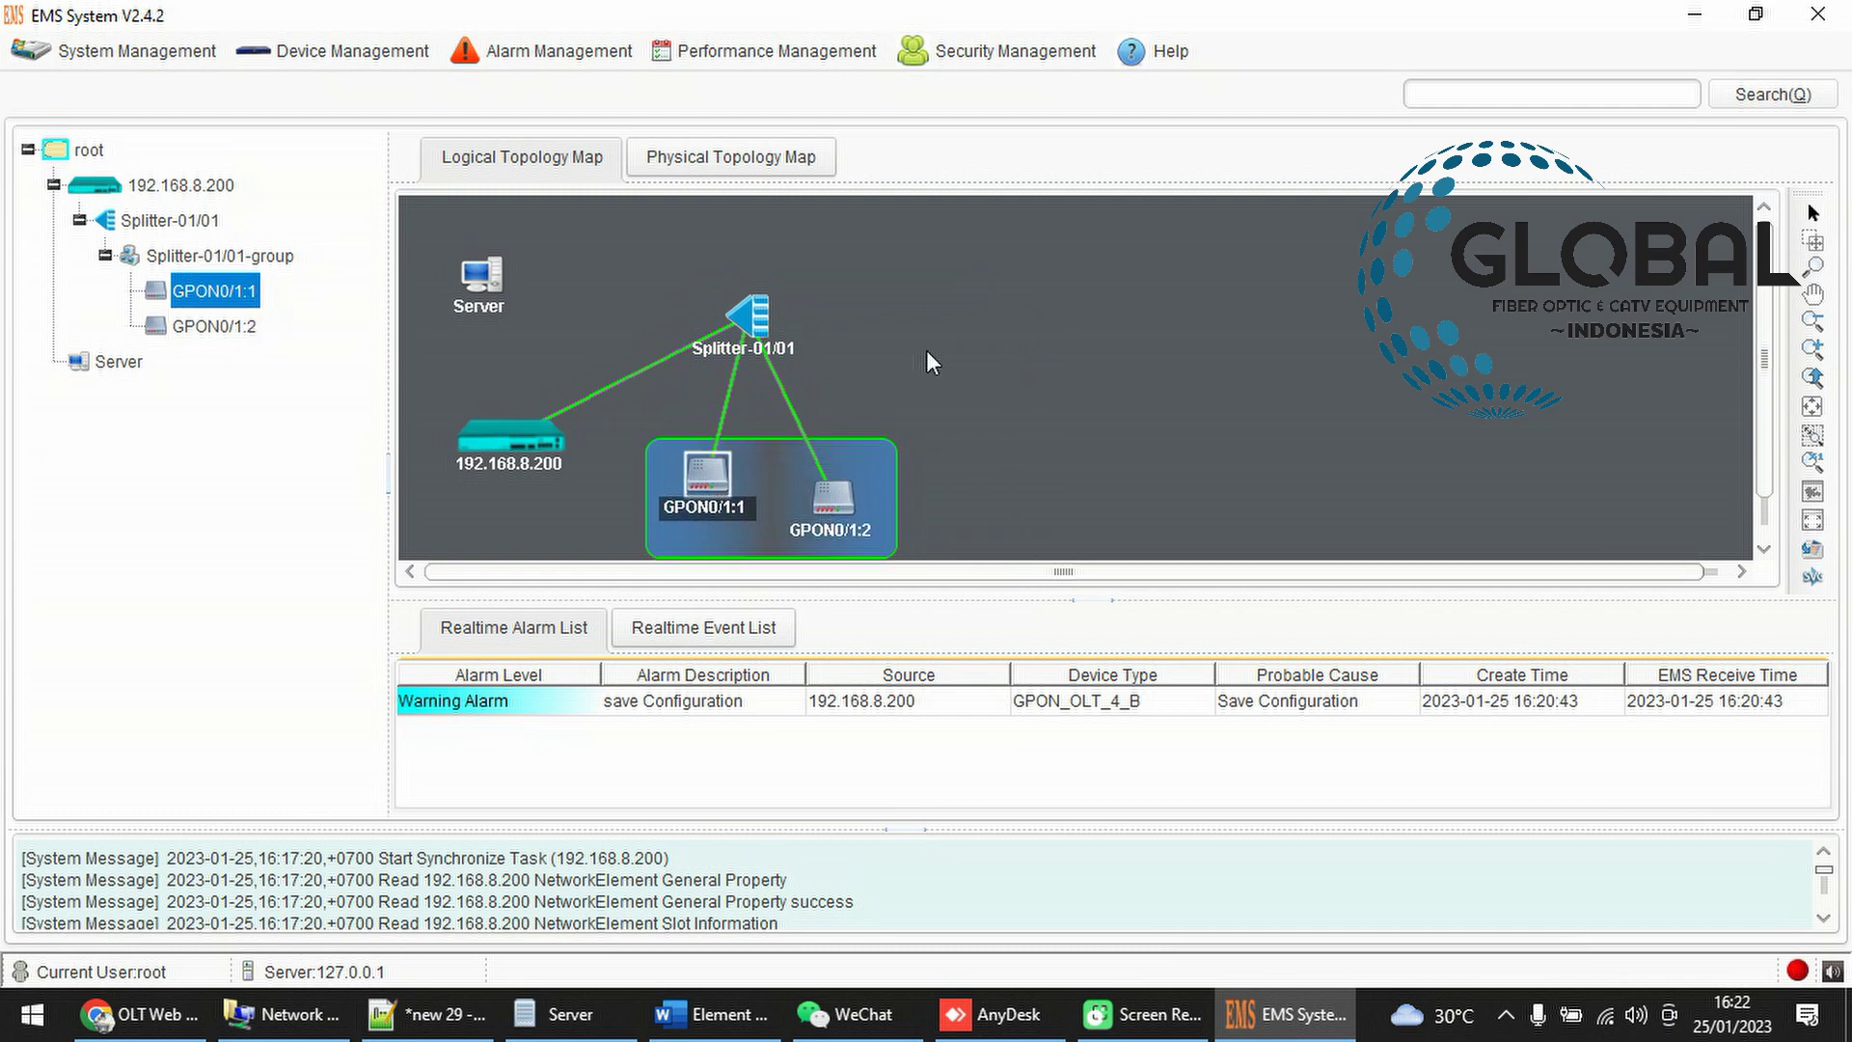
# Refresh the topology map and drag GPON0/1:2 up and right, away from GPON0/1:1
pyautogui.rightClick(1021, 289)
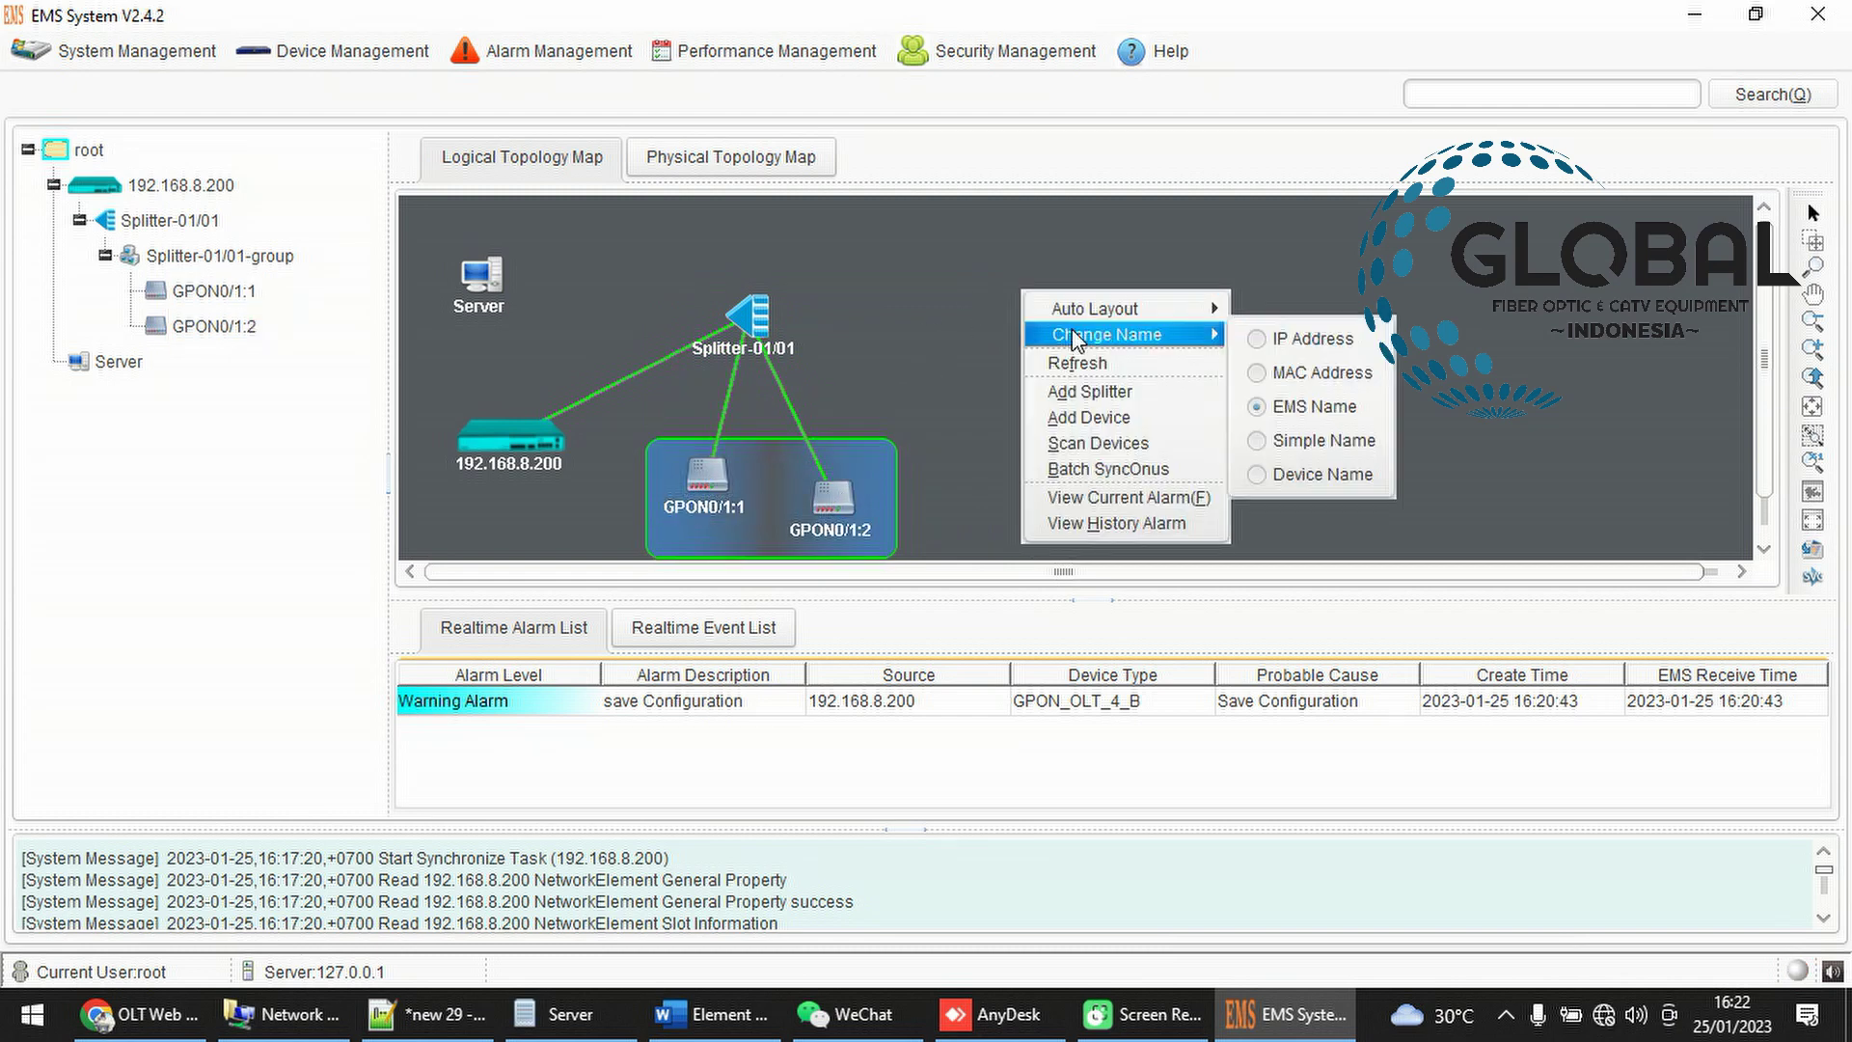
pyautogui.click(965, 294)
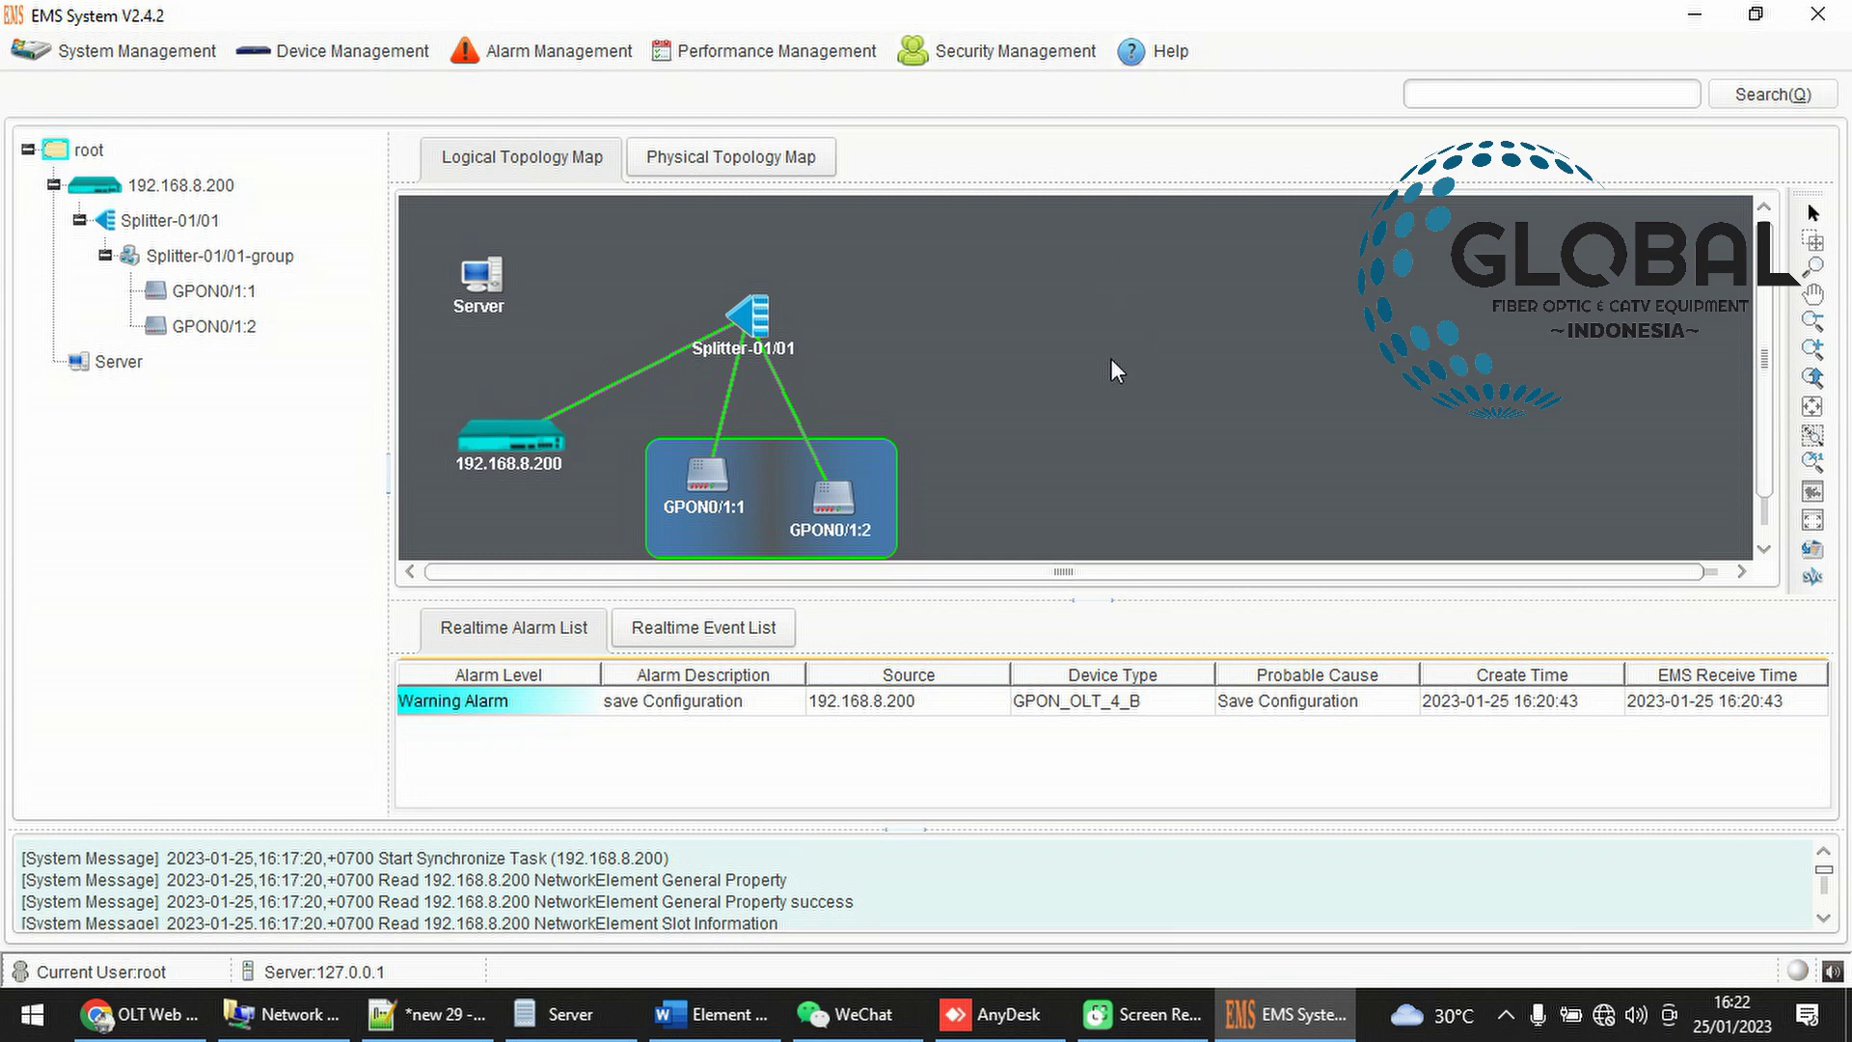
pyautogui.moveTo(841, 498); pyautogui.dragTo(851, 442)
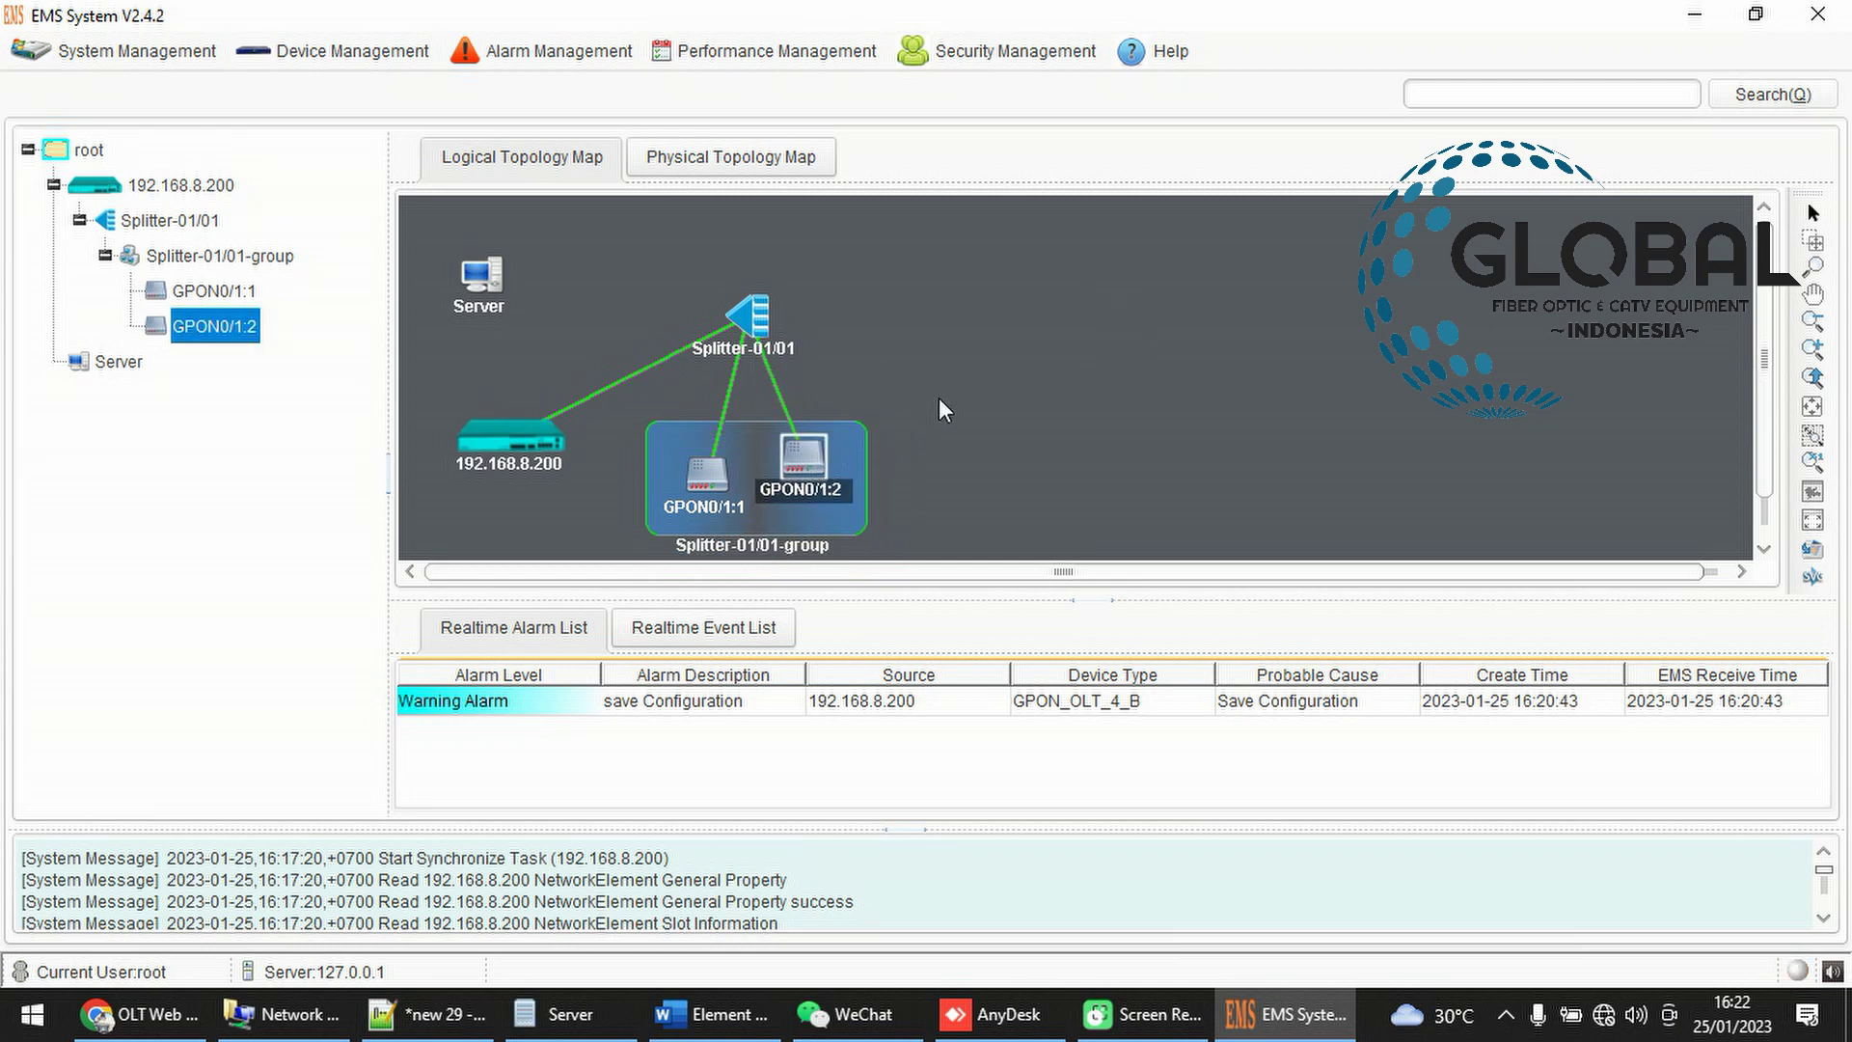
pyautogui.rightClick(1194, 316)
pyautogui.click(1256, 385)
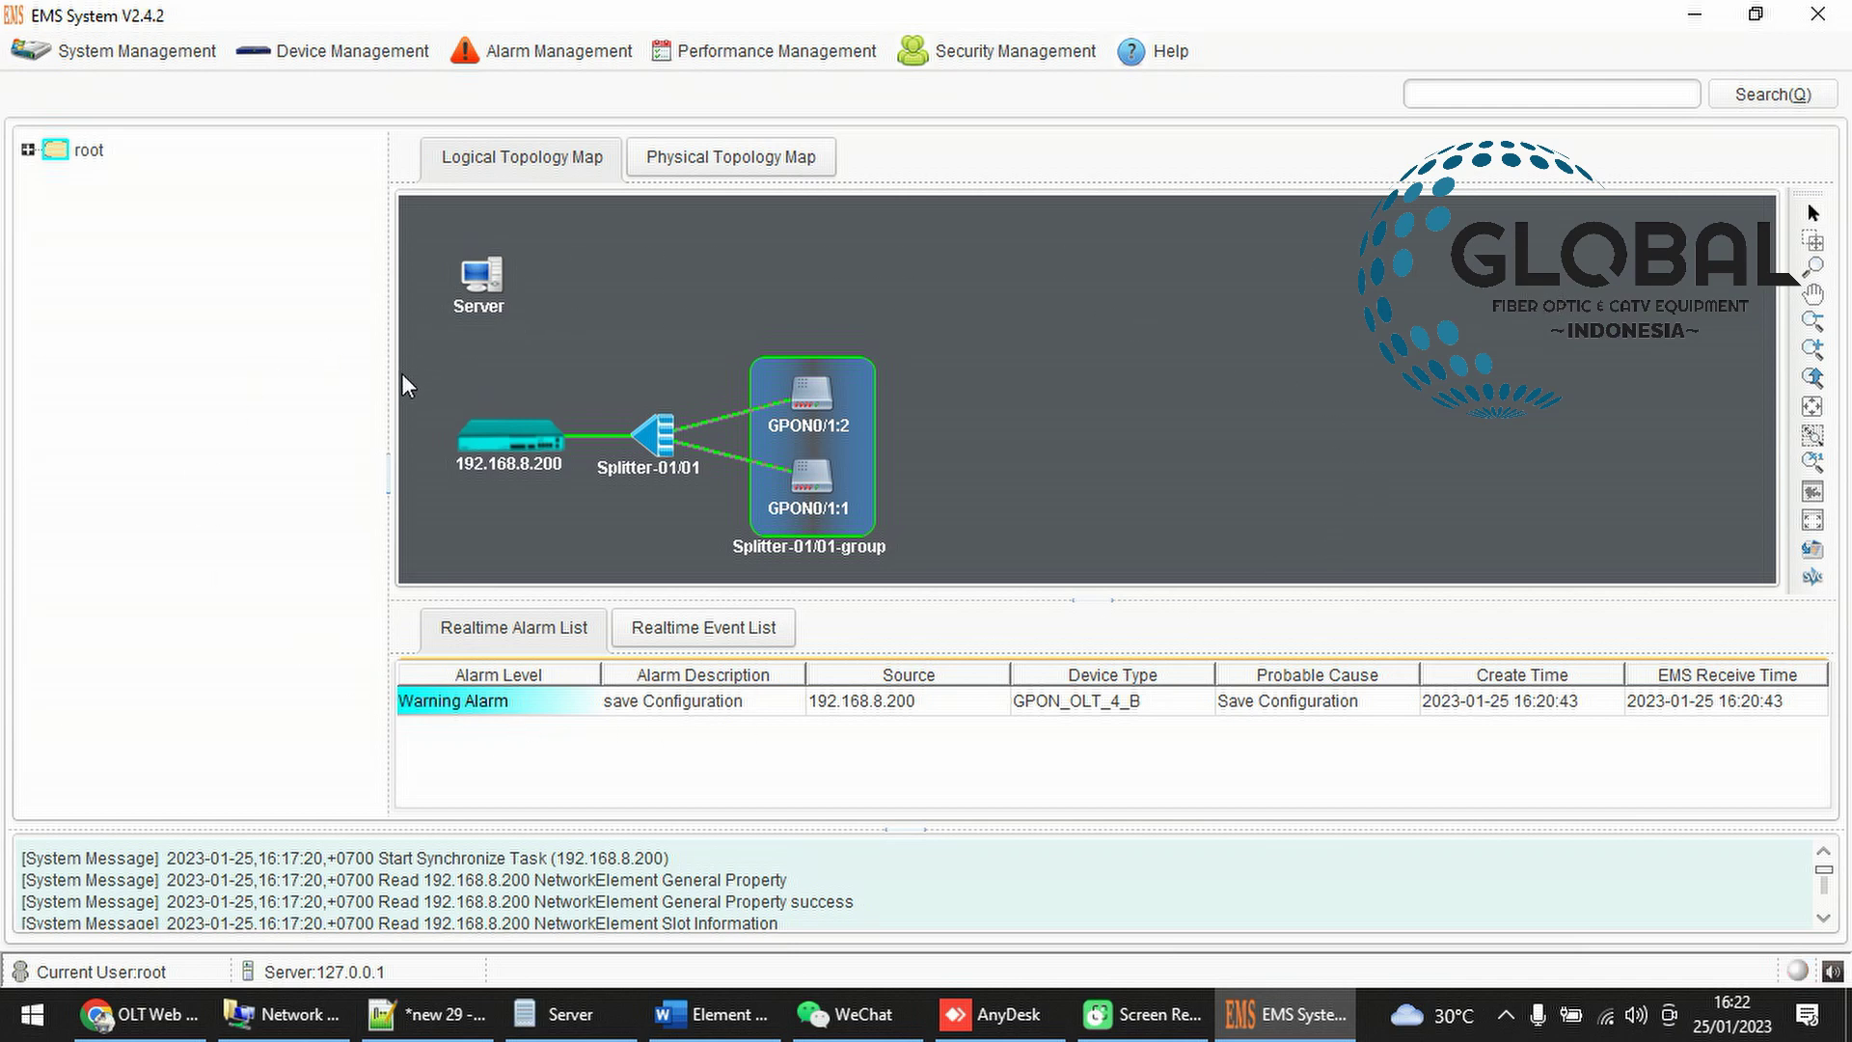
pyautogui.moveTo(818, 408); pyautogui.dragTo(1132, 320)
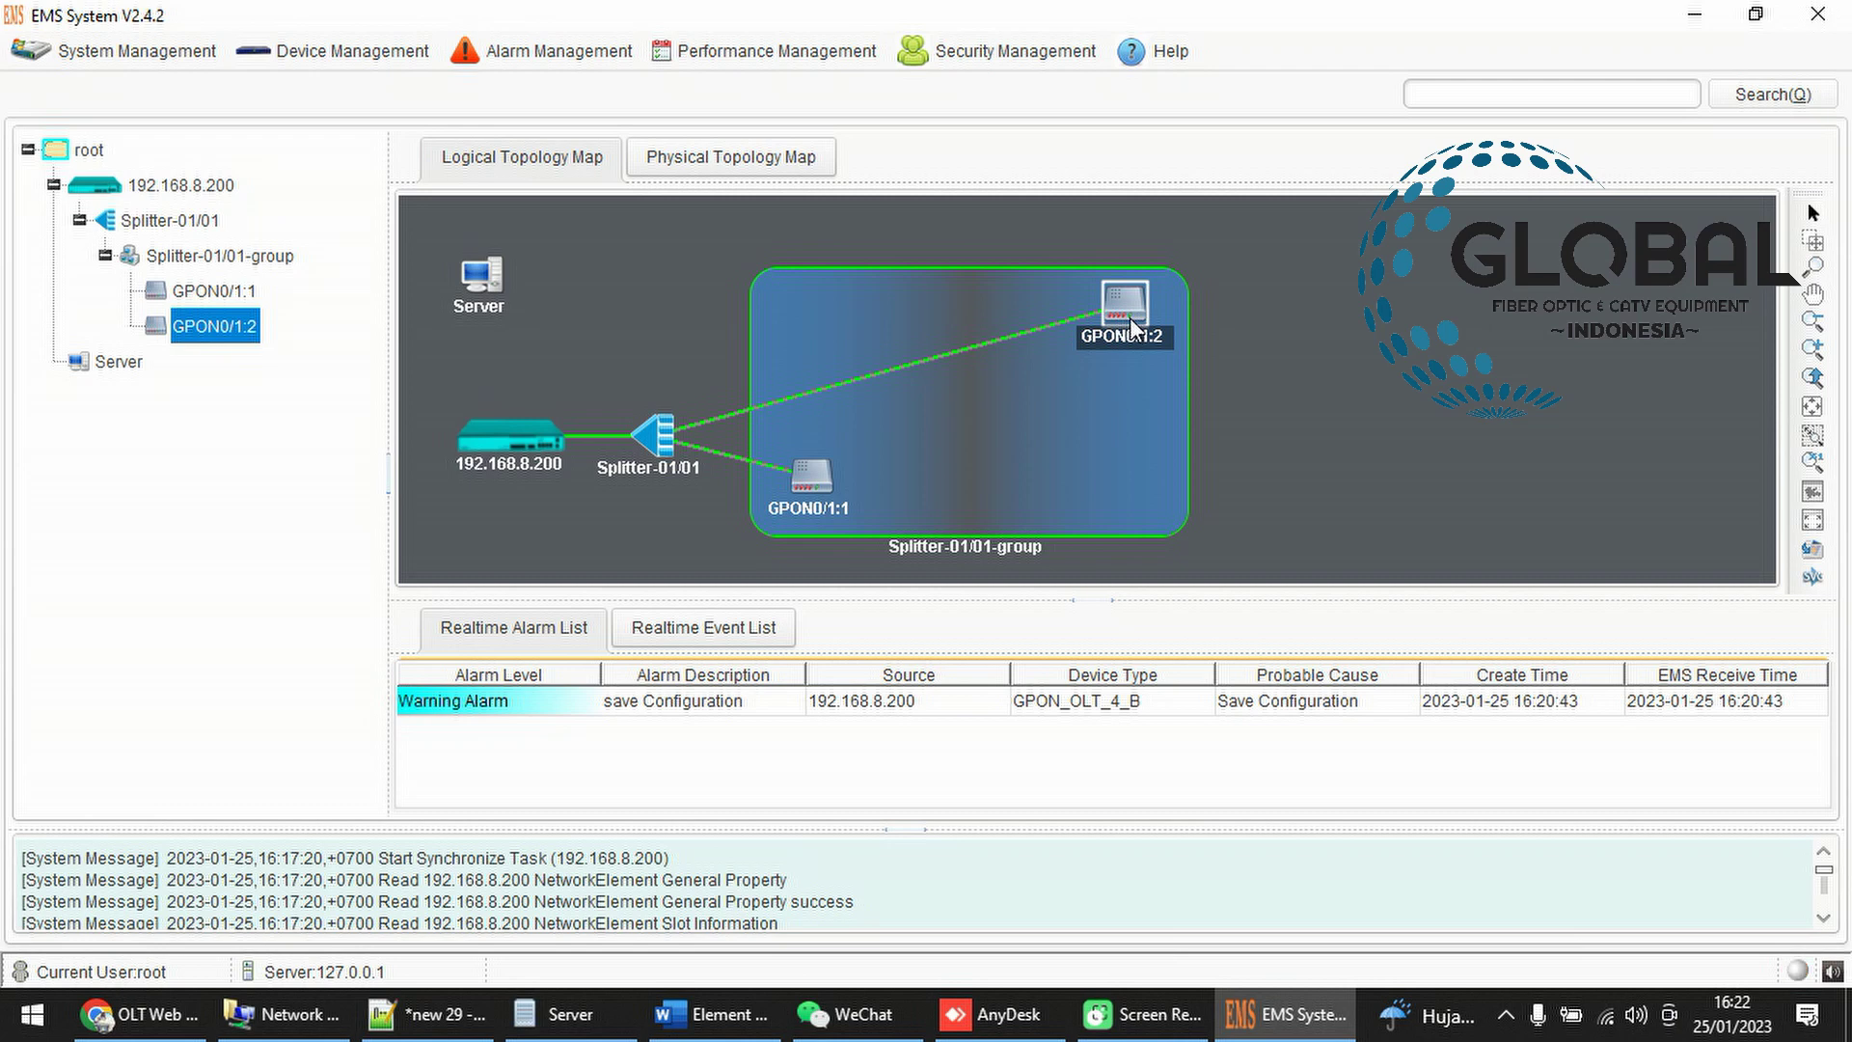
pyautogui.moveTo(1131, 317)
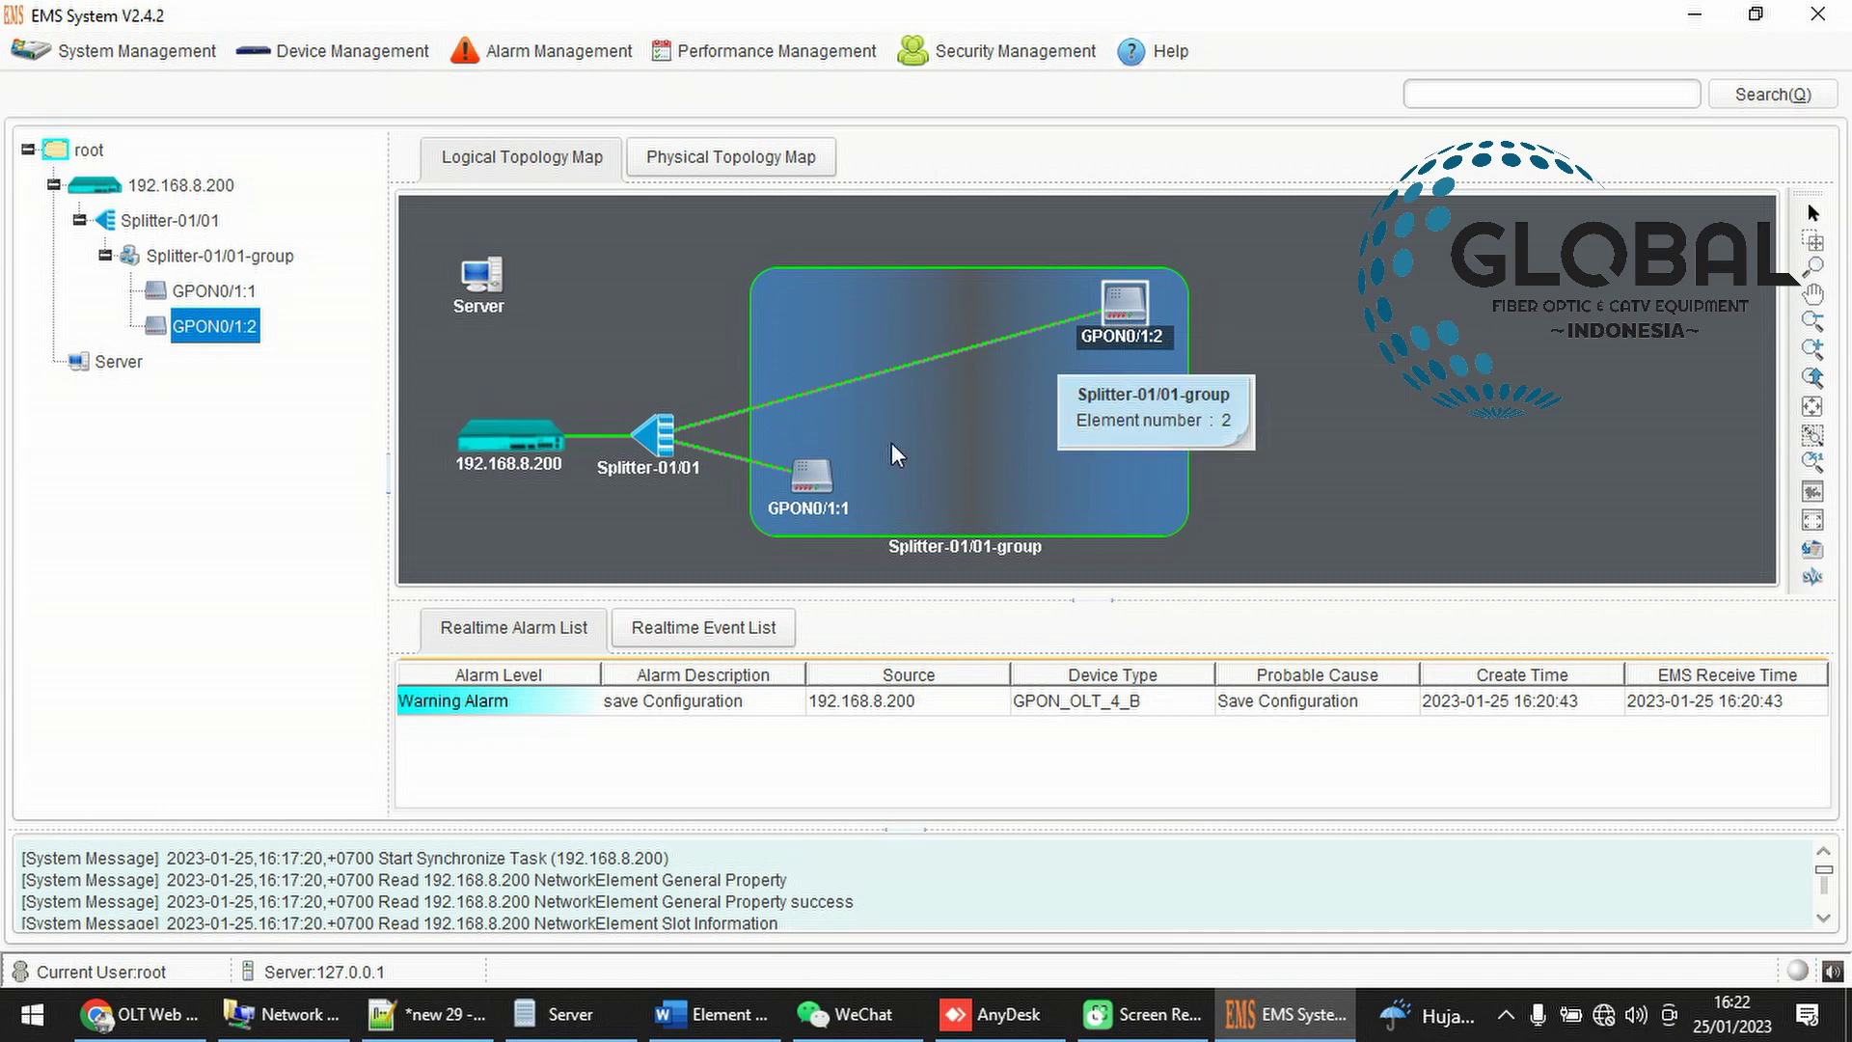
pyautogui.moveTo(822, 485); pyautogui.dragTo(1140, 512)
pyautogui.moveTo(1096, 316); pyautogui.dragTo(775, 324)
pyautogui.moveTo(1095, 502); pyautogui.dragTo(871, 471)
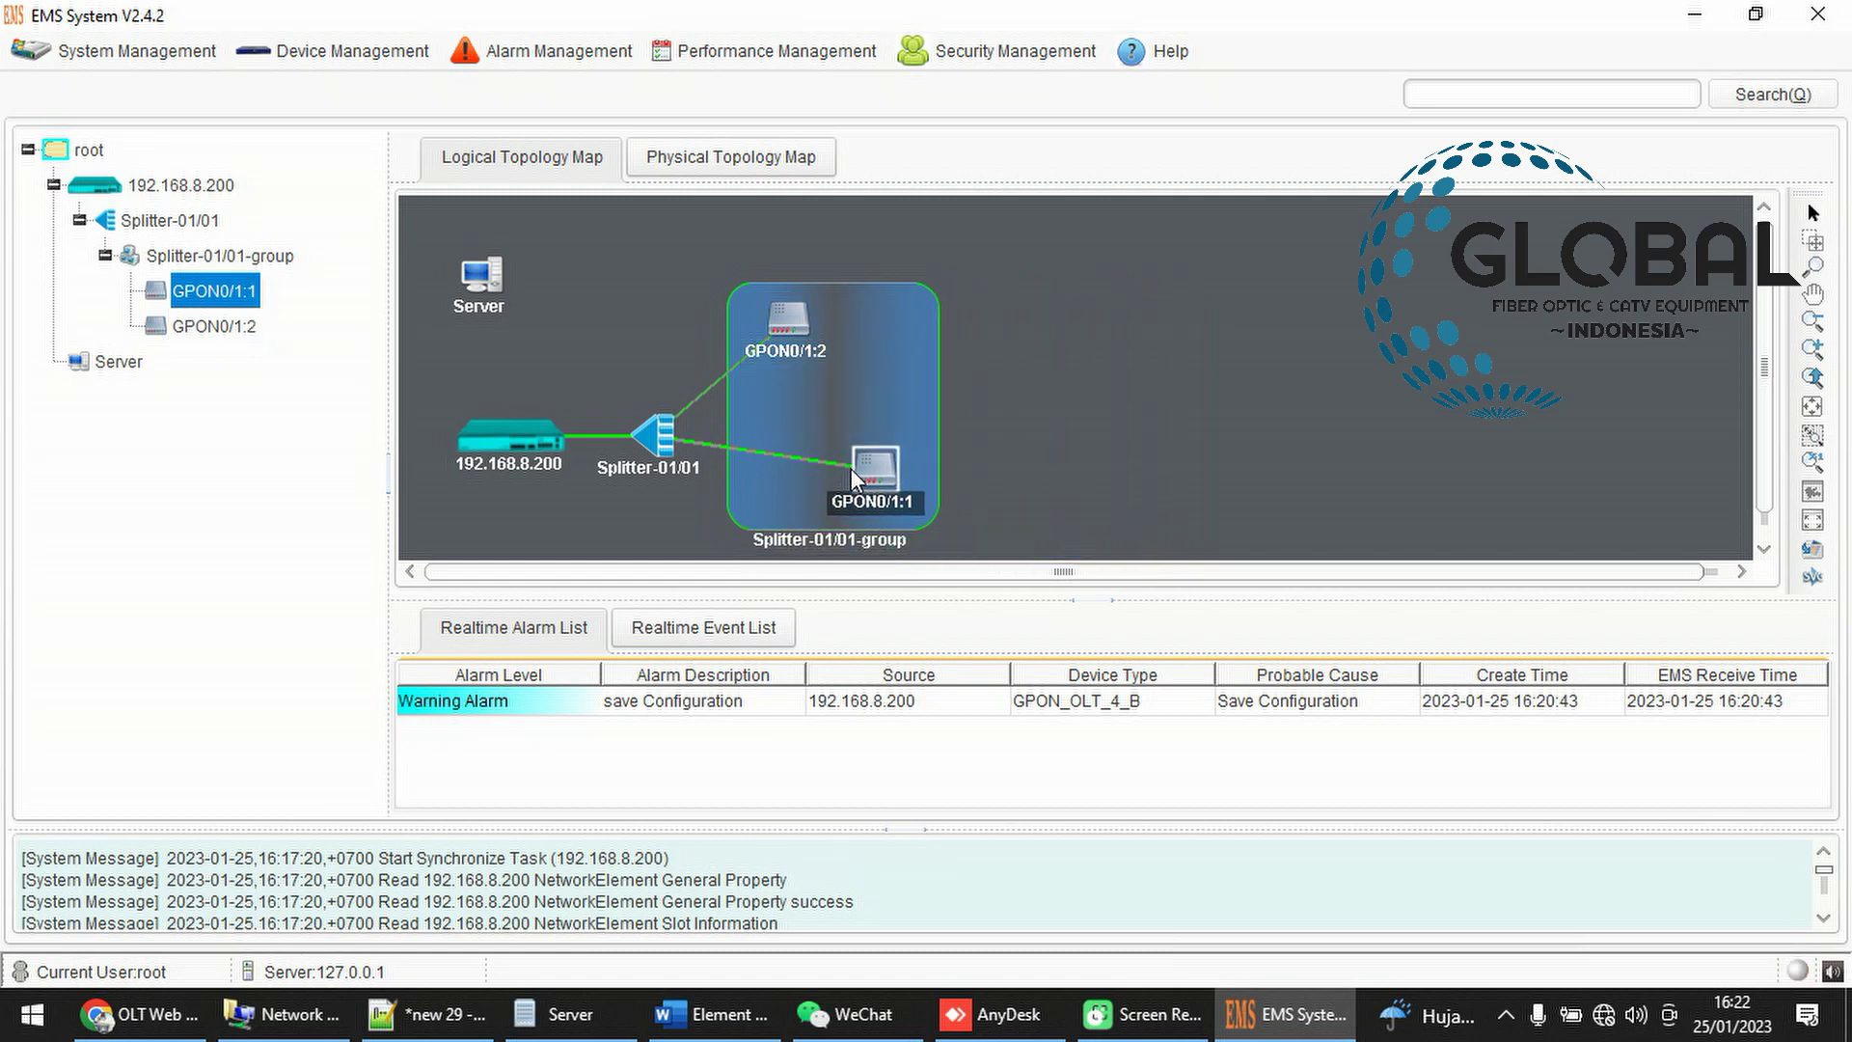
pyautogui.moveTo(776, 315); pyautogui.dragTo(868, 328)
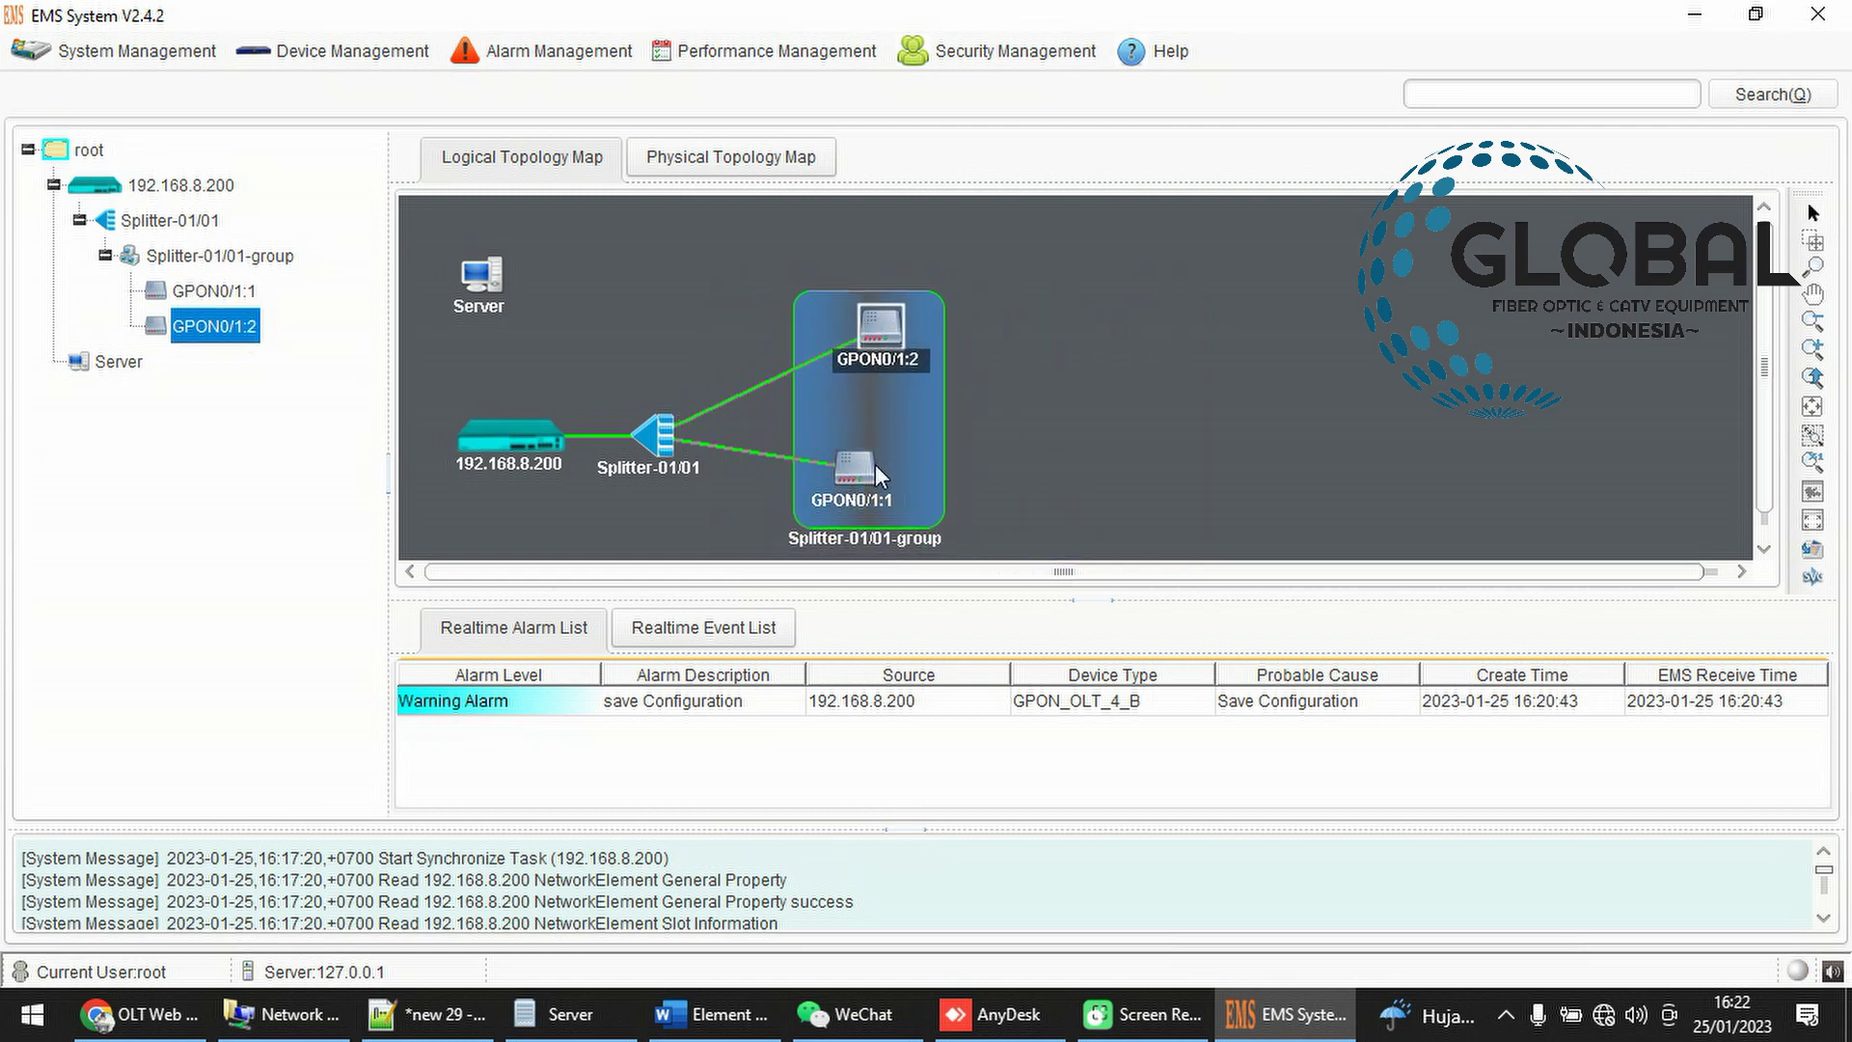
pyautogui.moveTo(876, 465); pyautogui.dragTo(831, 429)
pyautogui.moveTo(873, 326); pyautogui.dragTo(1067, 304)
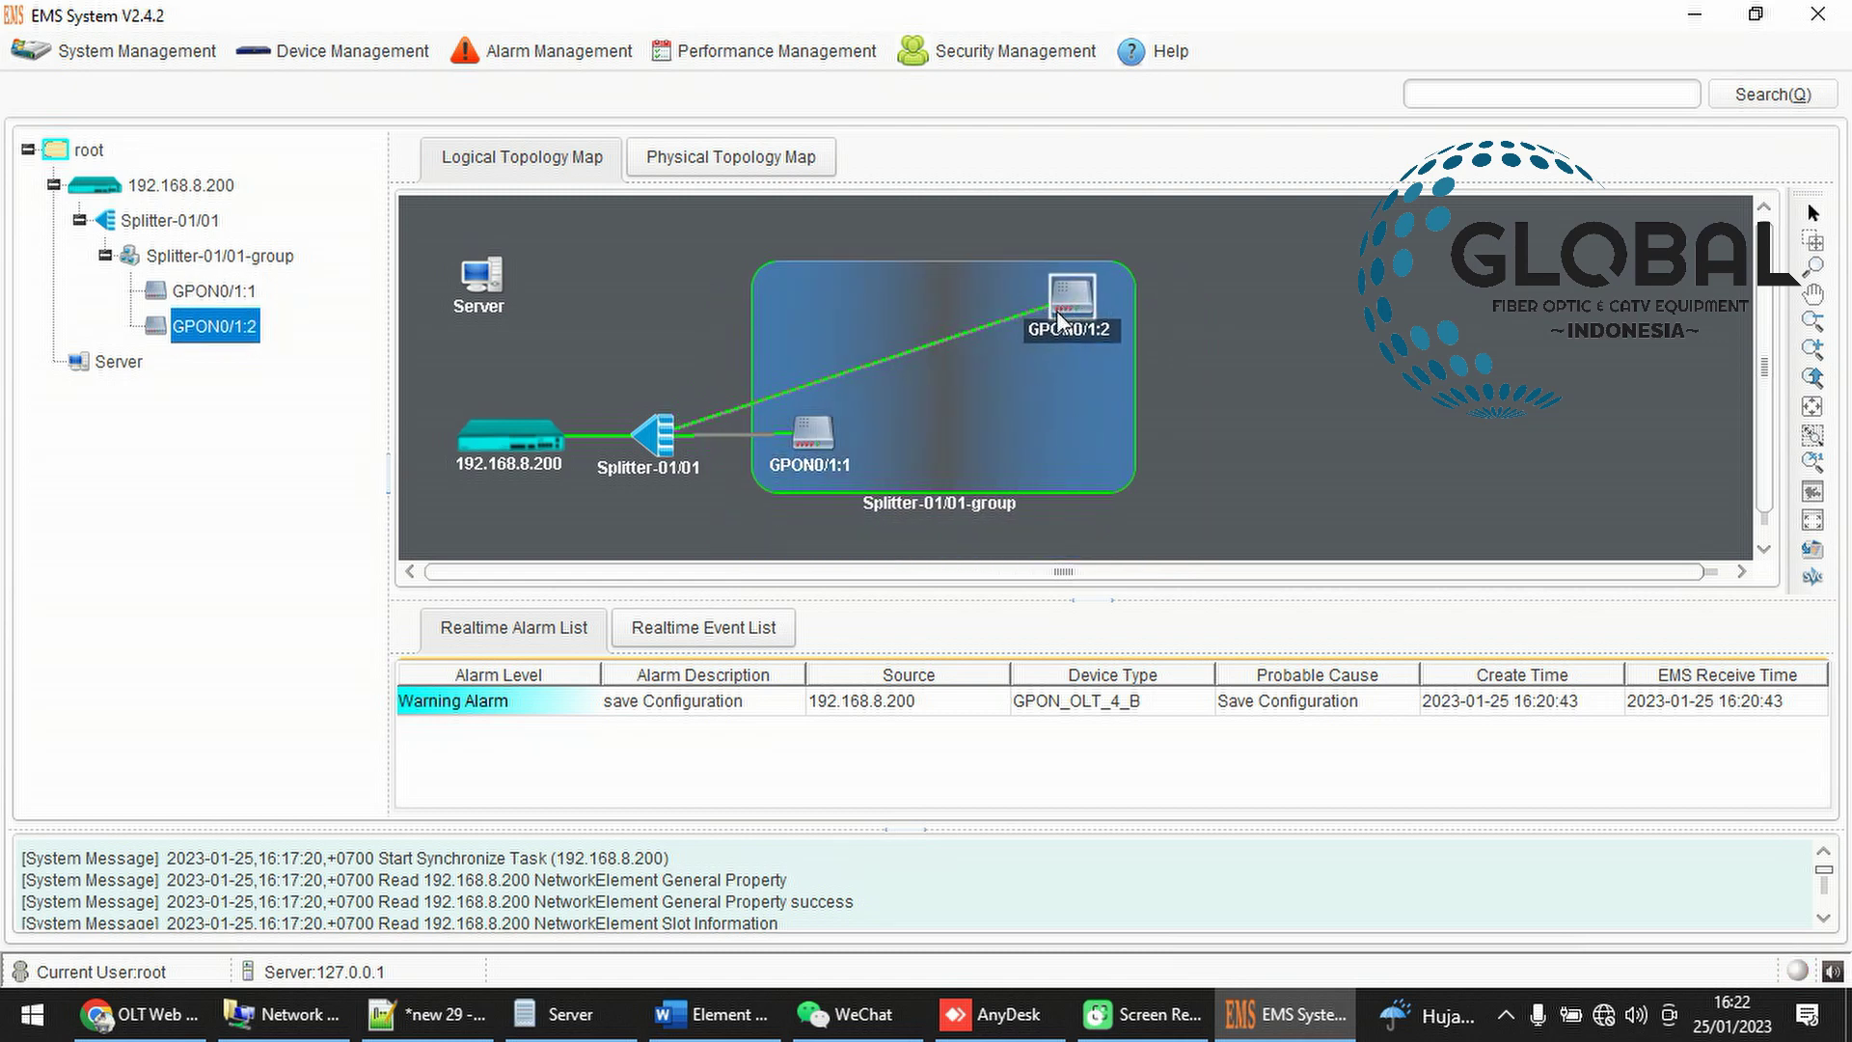
pyautogui.moveTo(827, 443); pyautogui.dragTo(926, 477)
pyautogui.click(1183, 426)
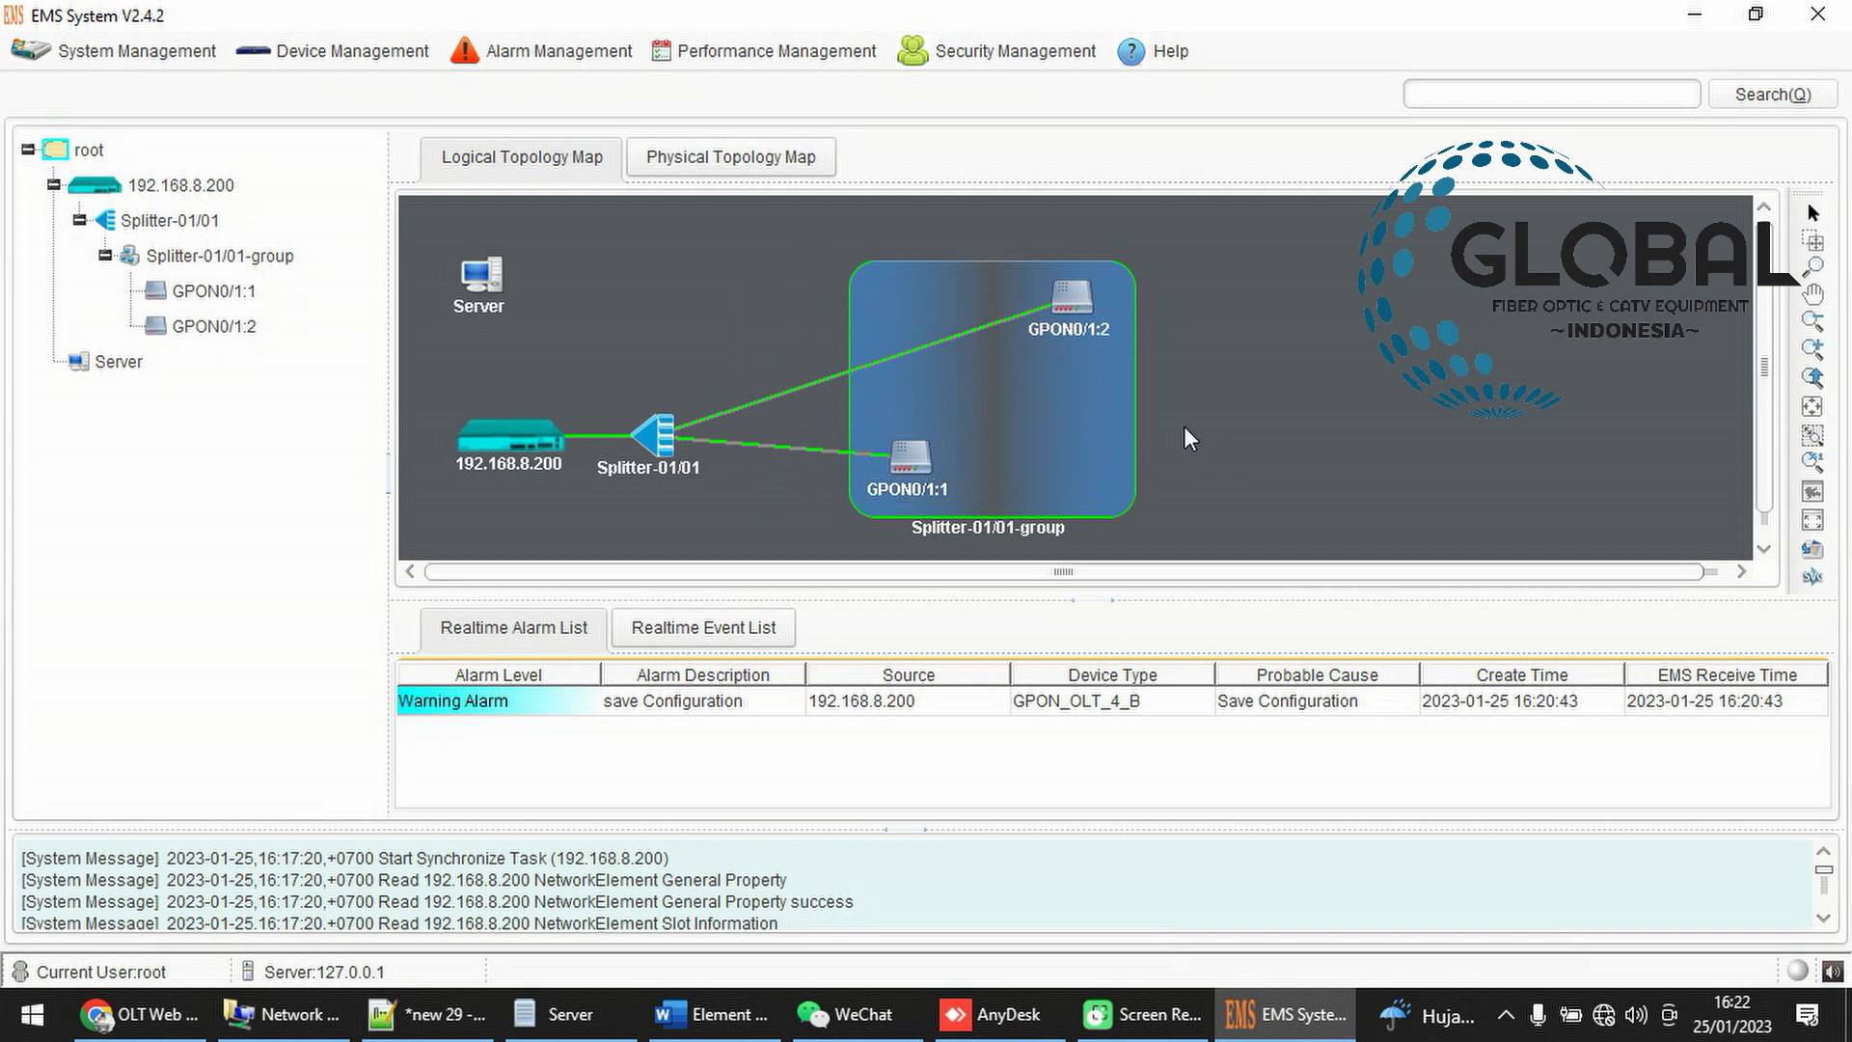
pyautogui.click(1056, 316)
pyautogui.click(1057, 317)
pyautogui.click(911, 461)
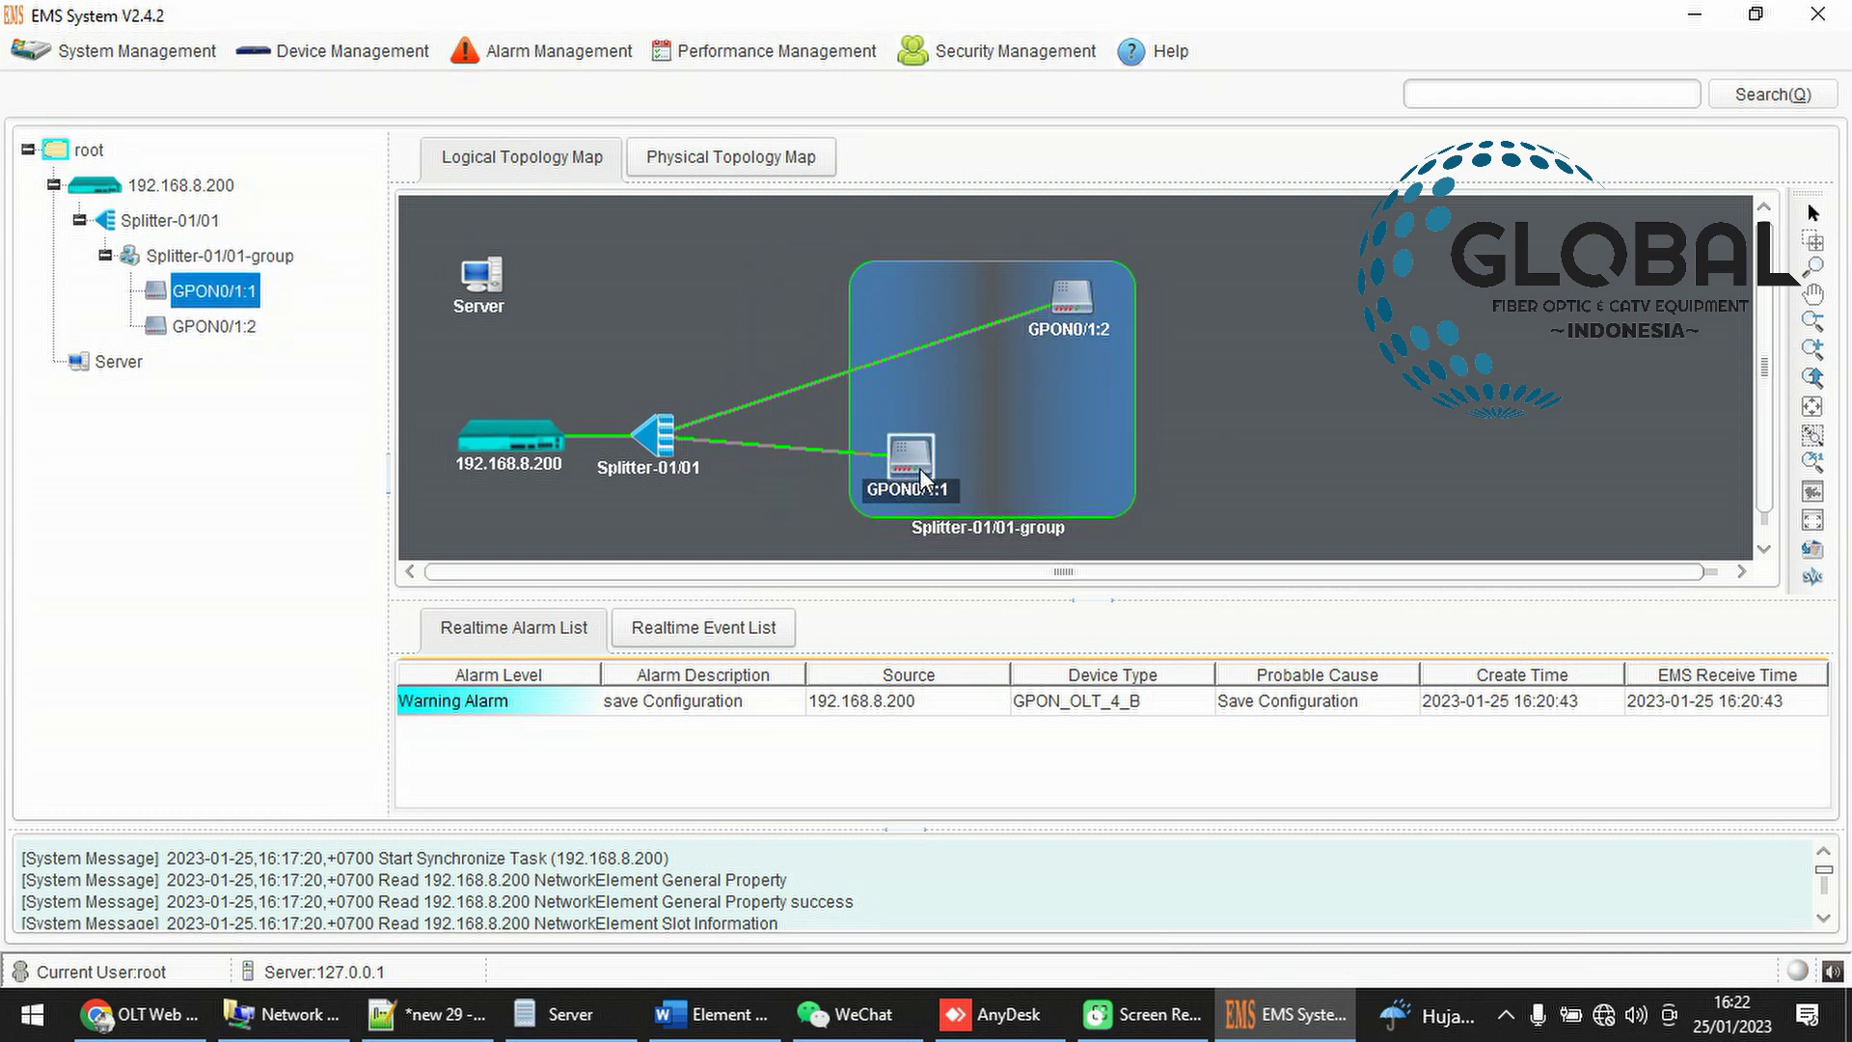
pyautogui.click(651, 448)
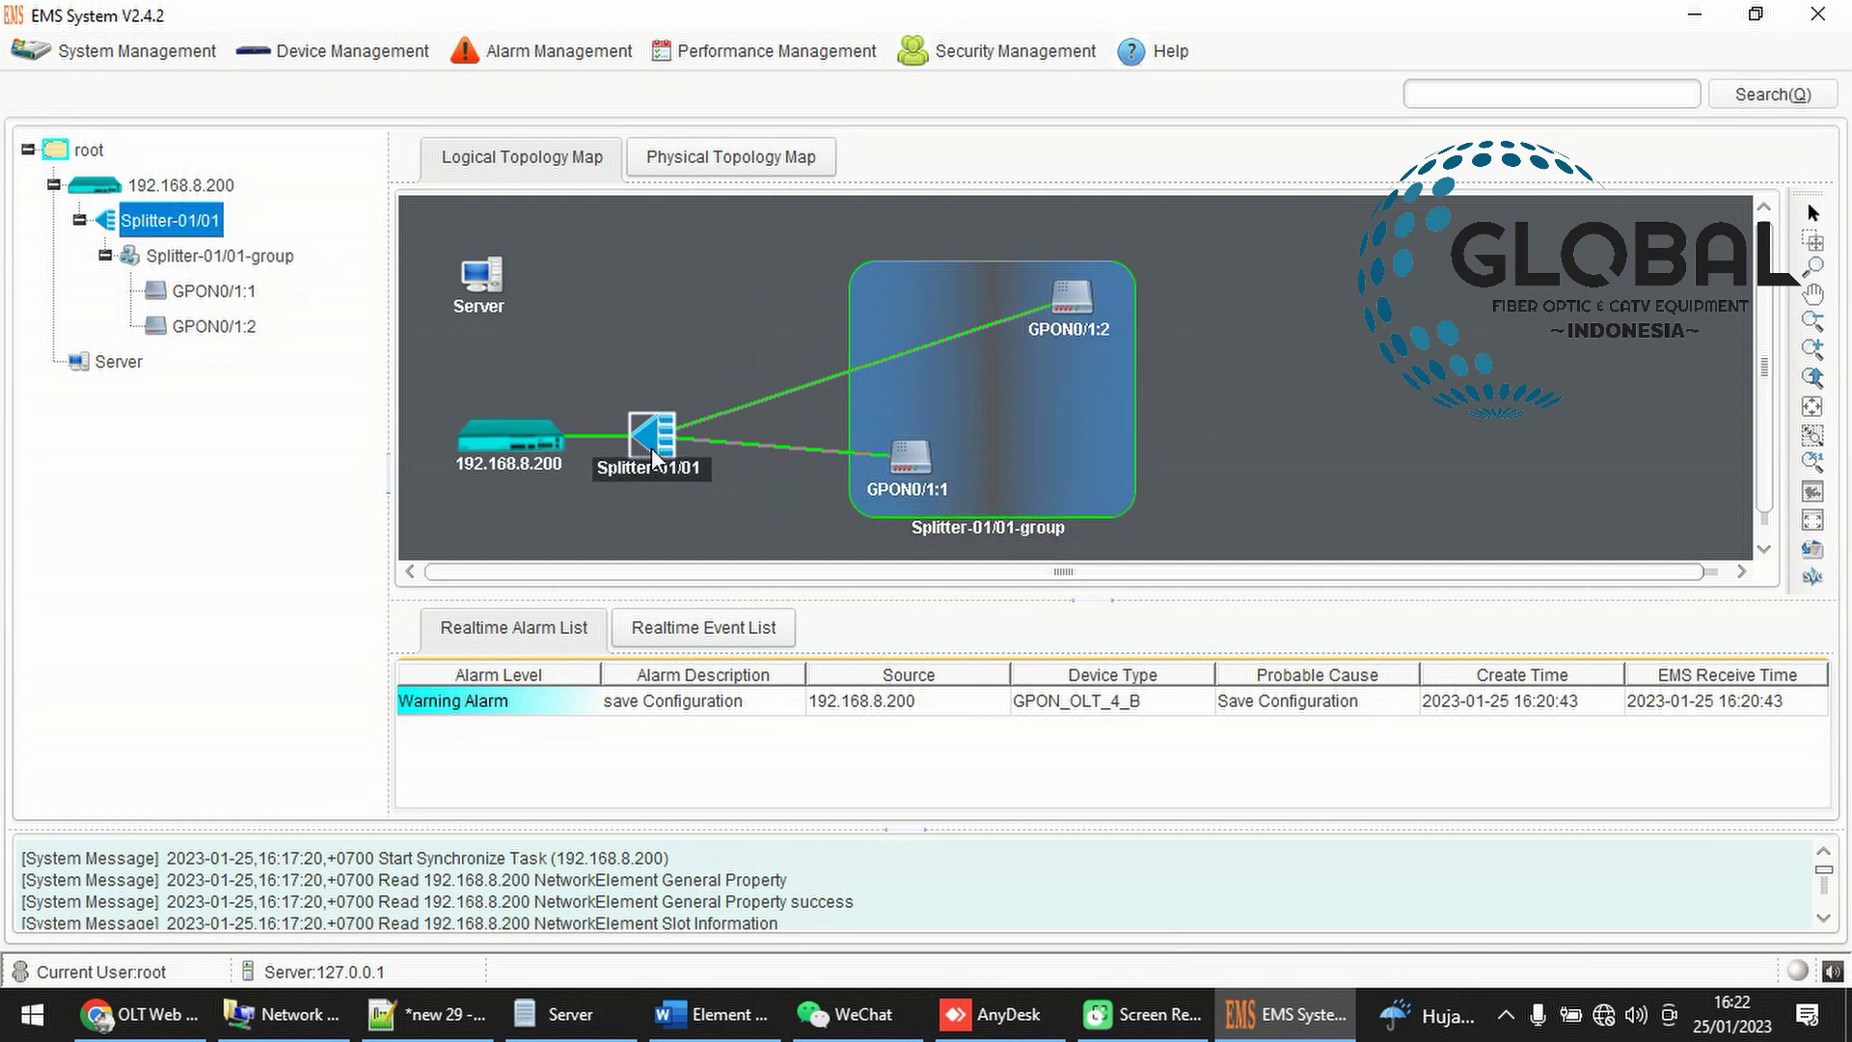
pyautogui.click(540, 446)
pyautogui.moveTo(652, 436); pyautogui.dragTo(679, 328)
pyautogui.moveTo(919, 465); pyautogui.dragTo(760, 497)
pyautogui.moveTo(1030, 322); pyautogui.dragTo(1019, 422)
pyautogui.moveTo(762, 474); pyautogui.dragTo(928, 470)
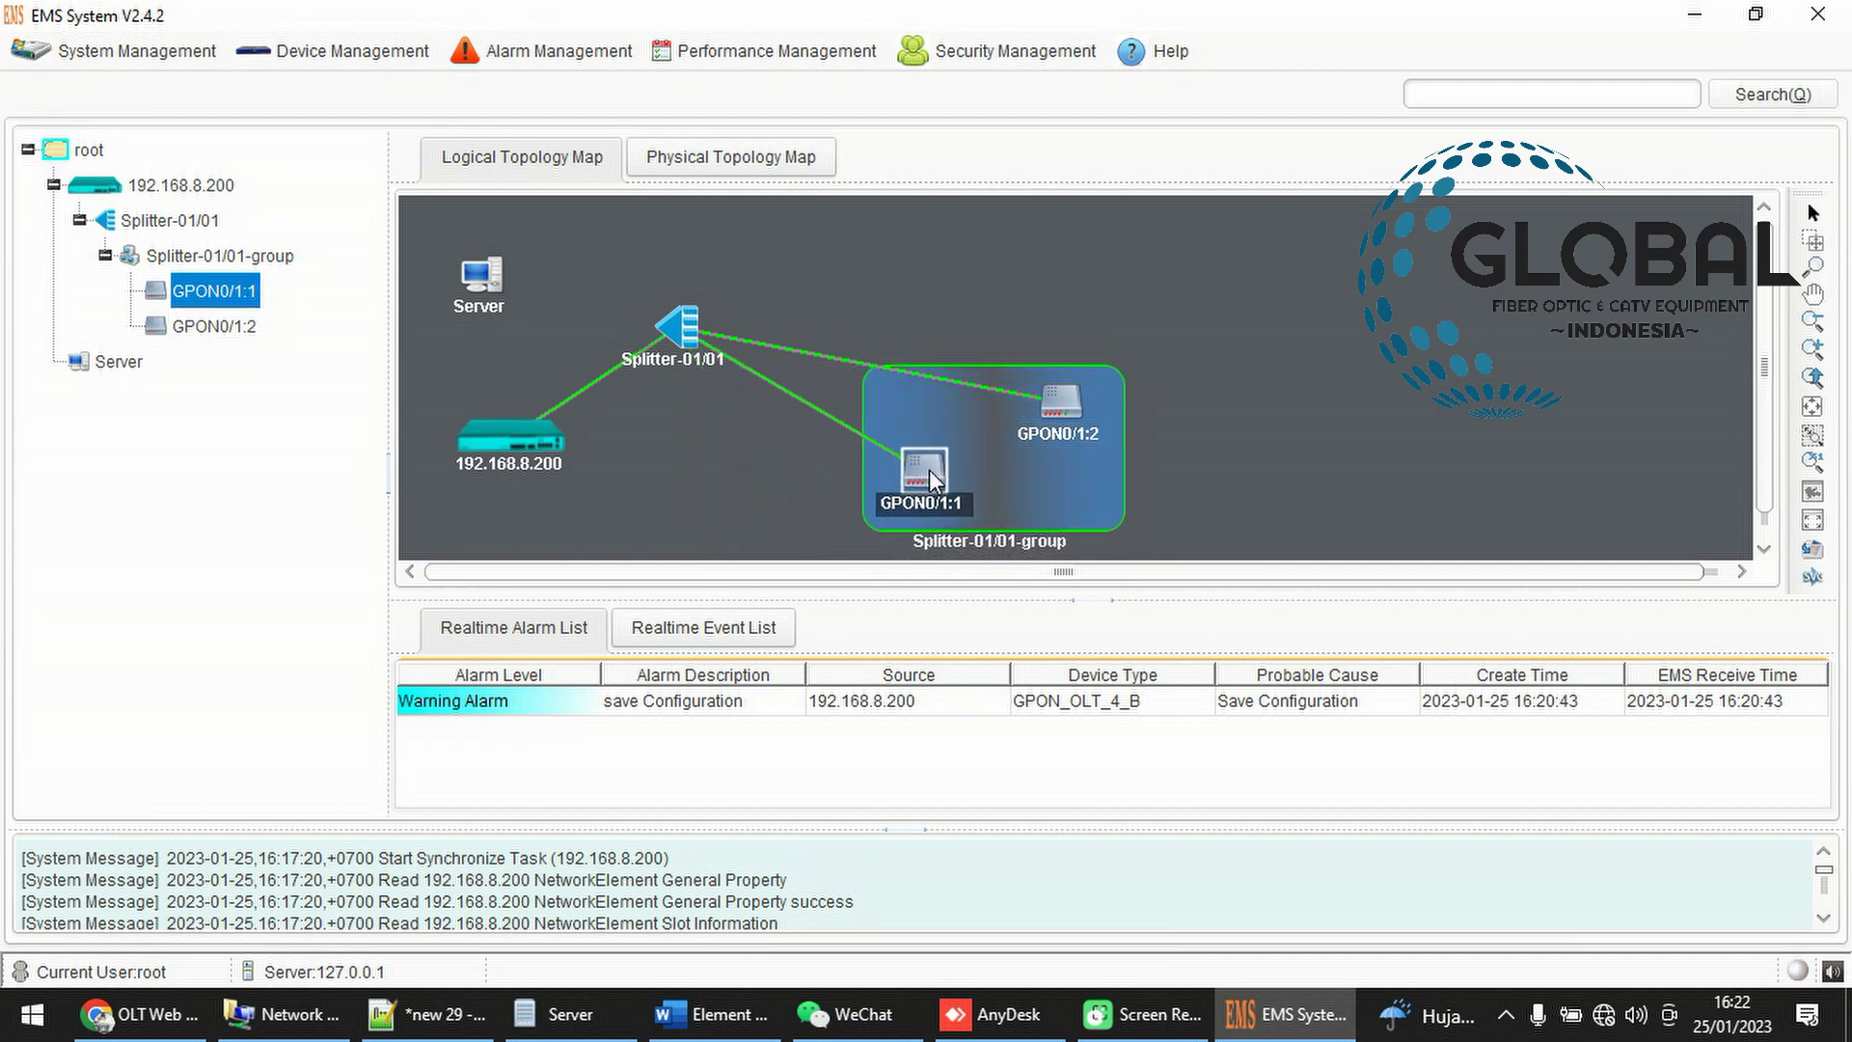
pyautogui.moveTo(1068, 378); pyautogui.dragTo(1065, 341)
pyautogui.moveTo(830, 412); pyautogui.dragTo(1105, 340)
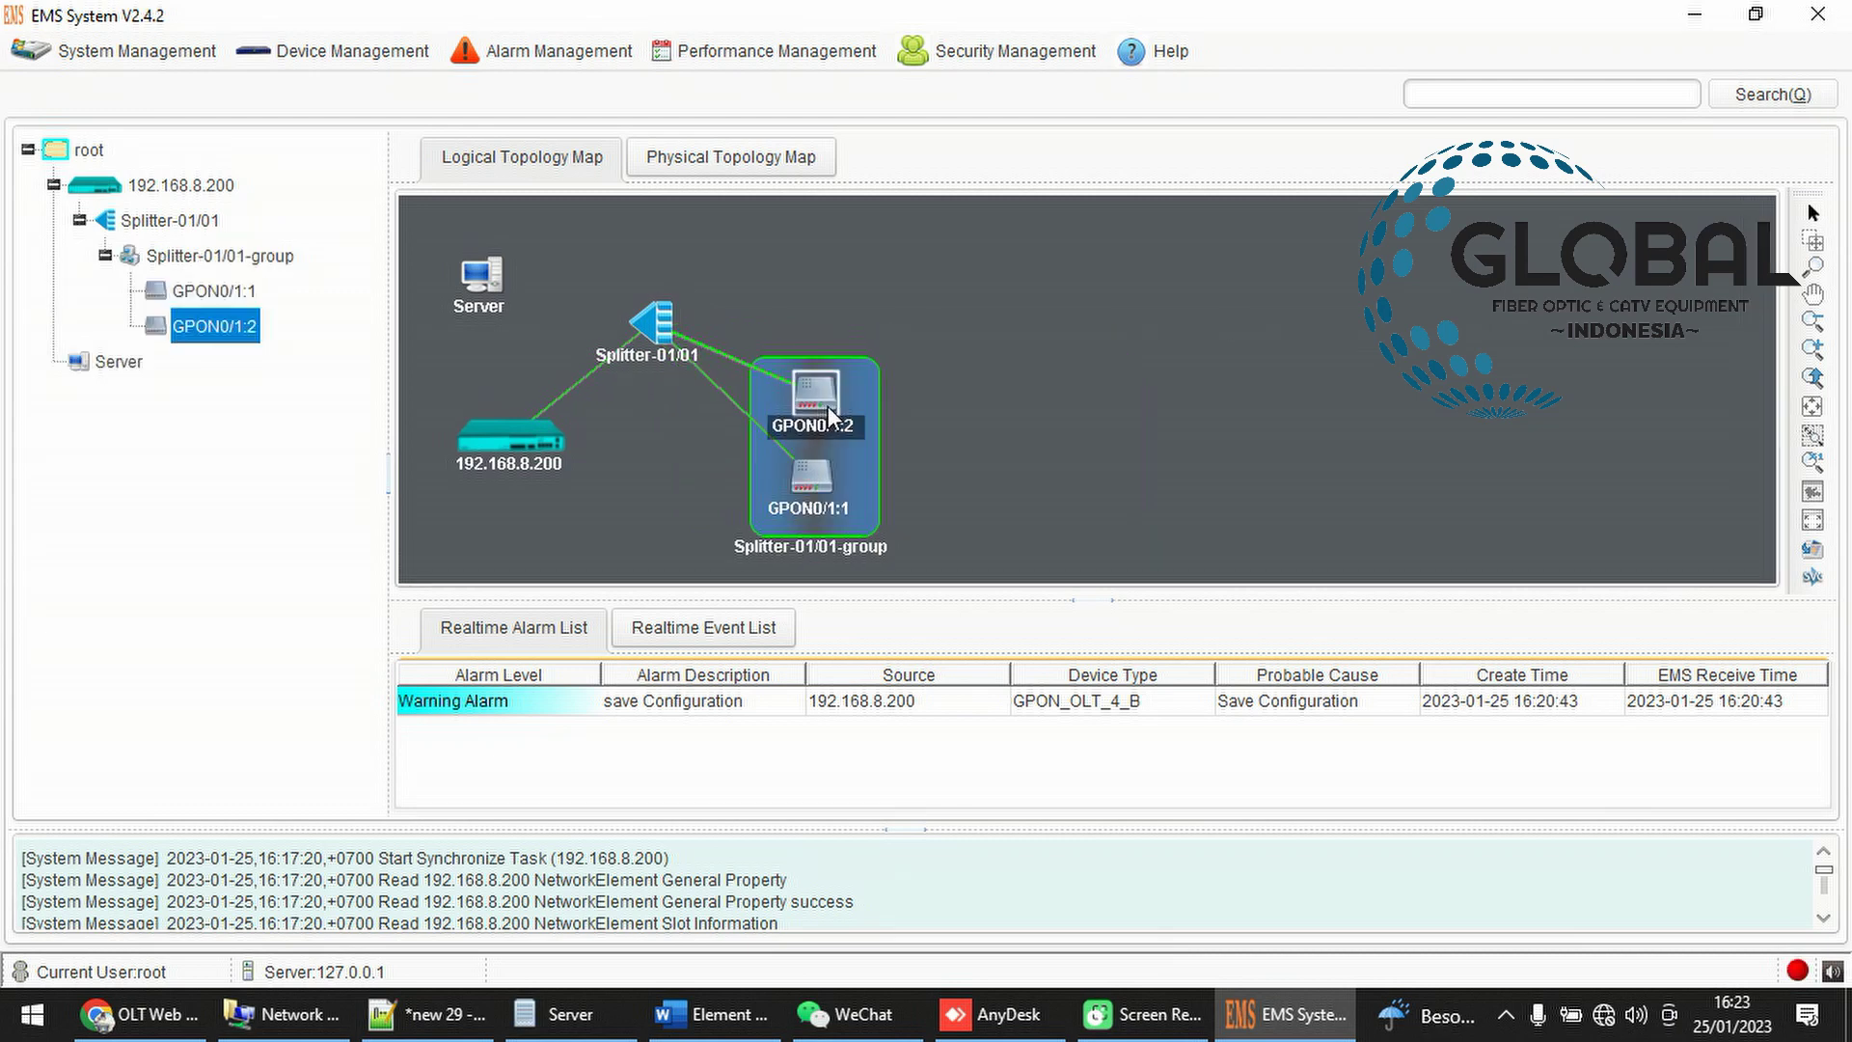
pyautogui.moveTo(801, 488); pyautogui.dragTo(916, 511)
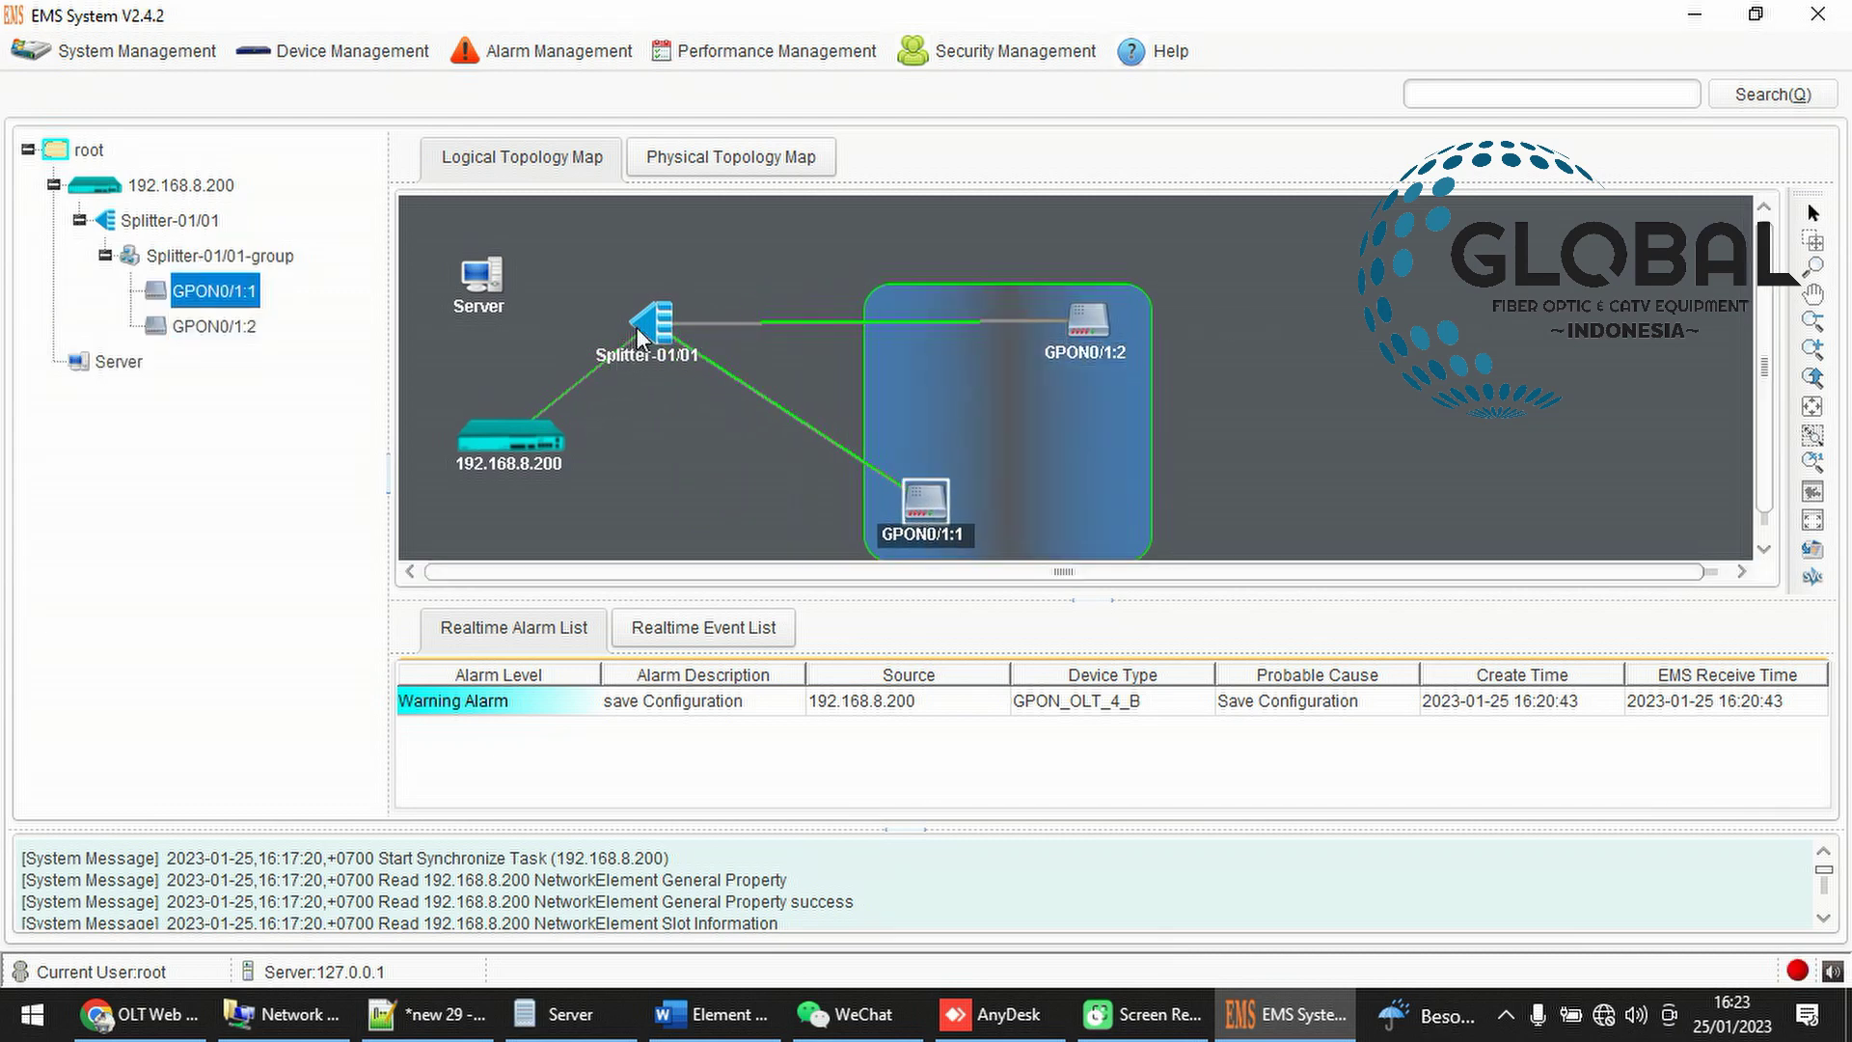
pyautogui.moveTo(651, 323); pyautogui.dragTo(746, 287)
pyautogui.moveTo(945, 526); pyautogui.dragTo(836, 474)
pyautogui.moveTo(1099, 334); pyautogui.dragTo(1174, 384)
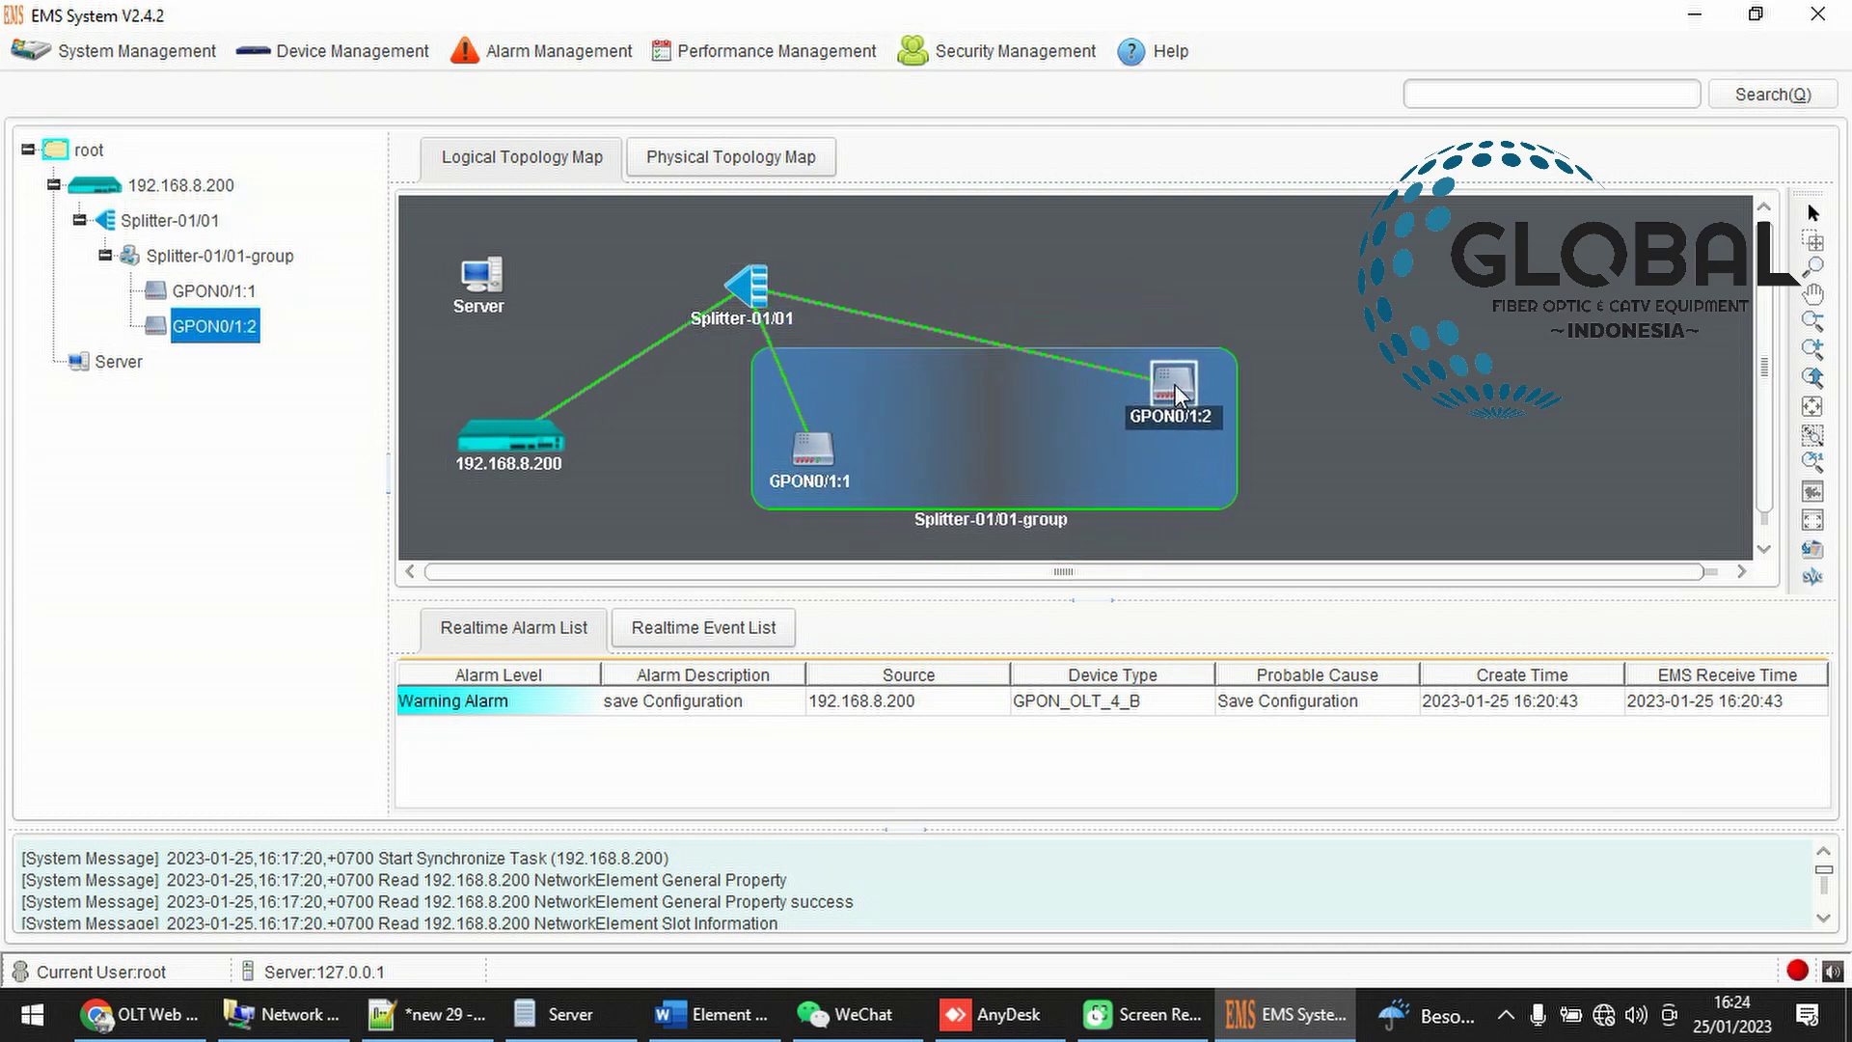
pyautogui.click(1376, 409)
pyautogui.click(531, 441)
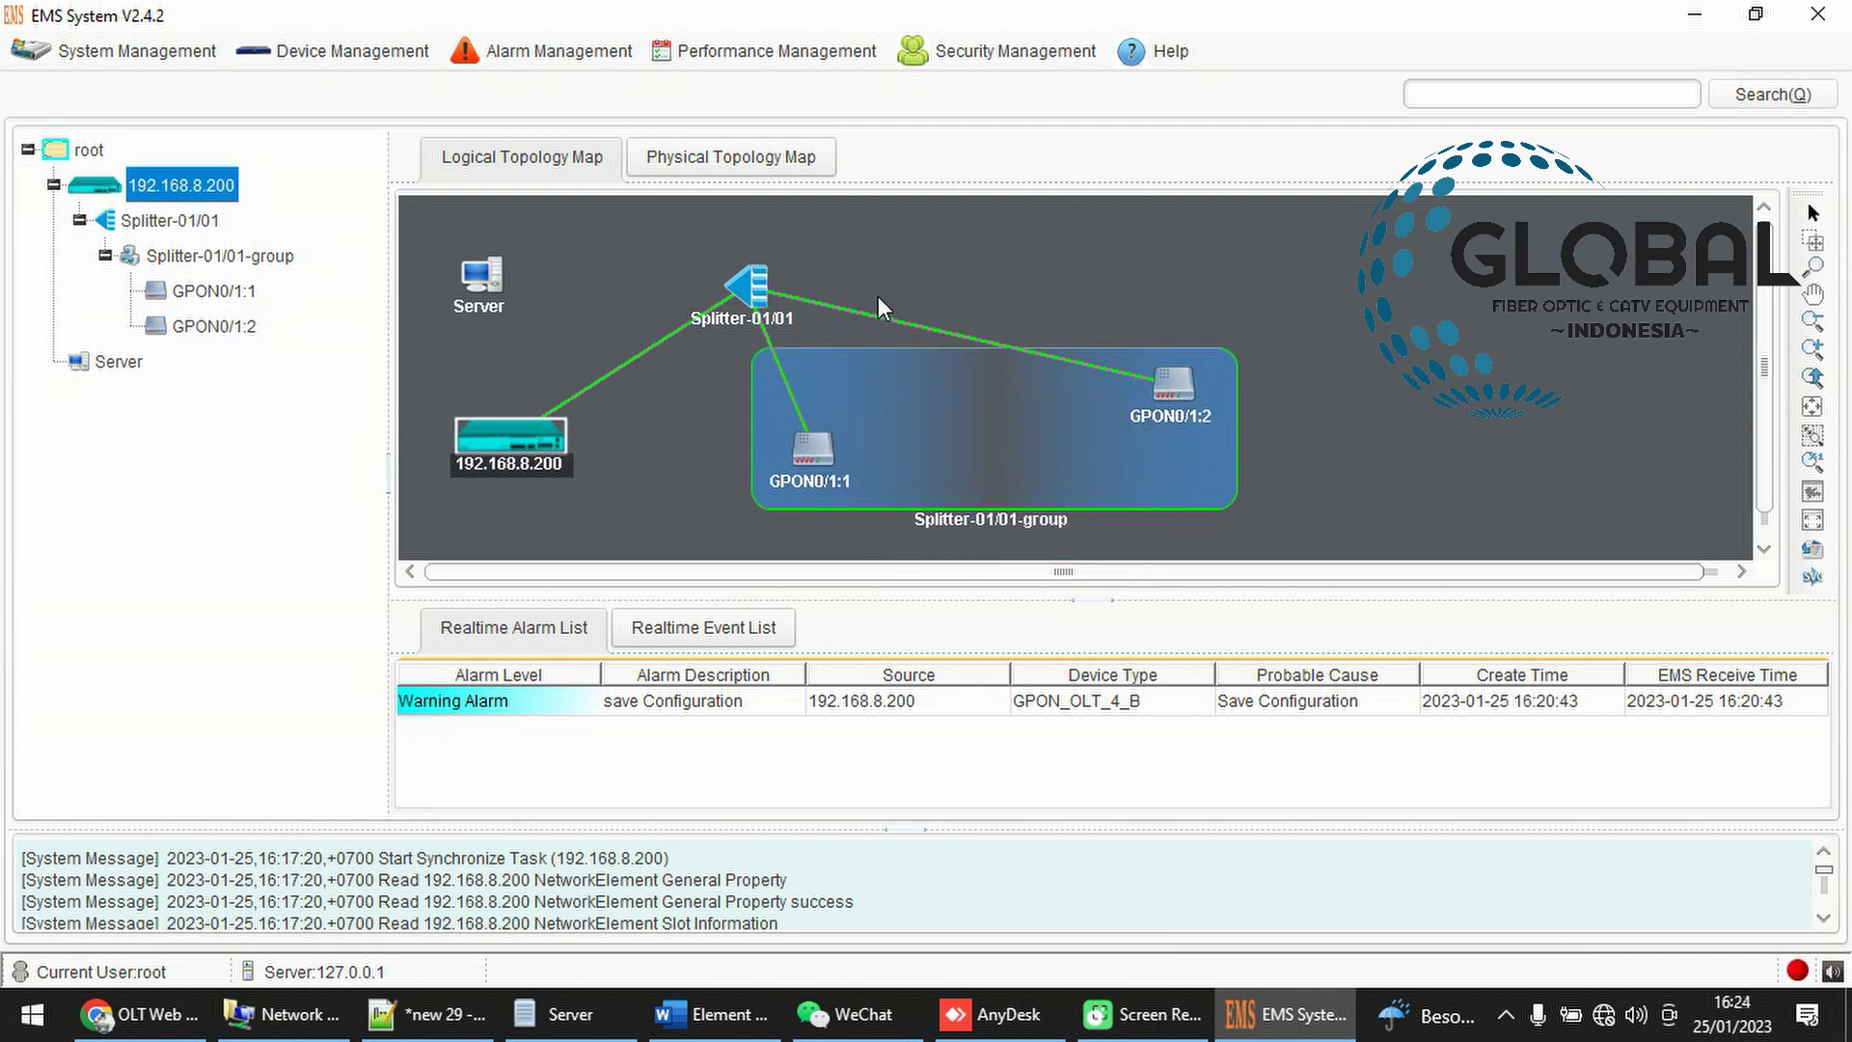
pyautogui.click(772, 288)
pyautogui.click(760, 286)
pyautogui.moveTo(703, 322)
pyautogui.mouseDown()
pyautogui.moveTo(734, 344)
pyautogui.moveTo(705, 315)
pyautogui.moveTo(716, 300)
pyautogui.mouseUp()
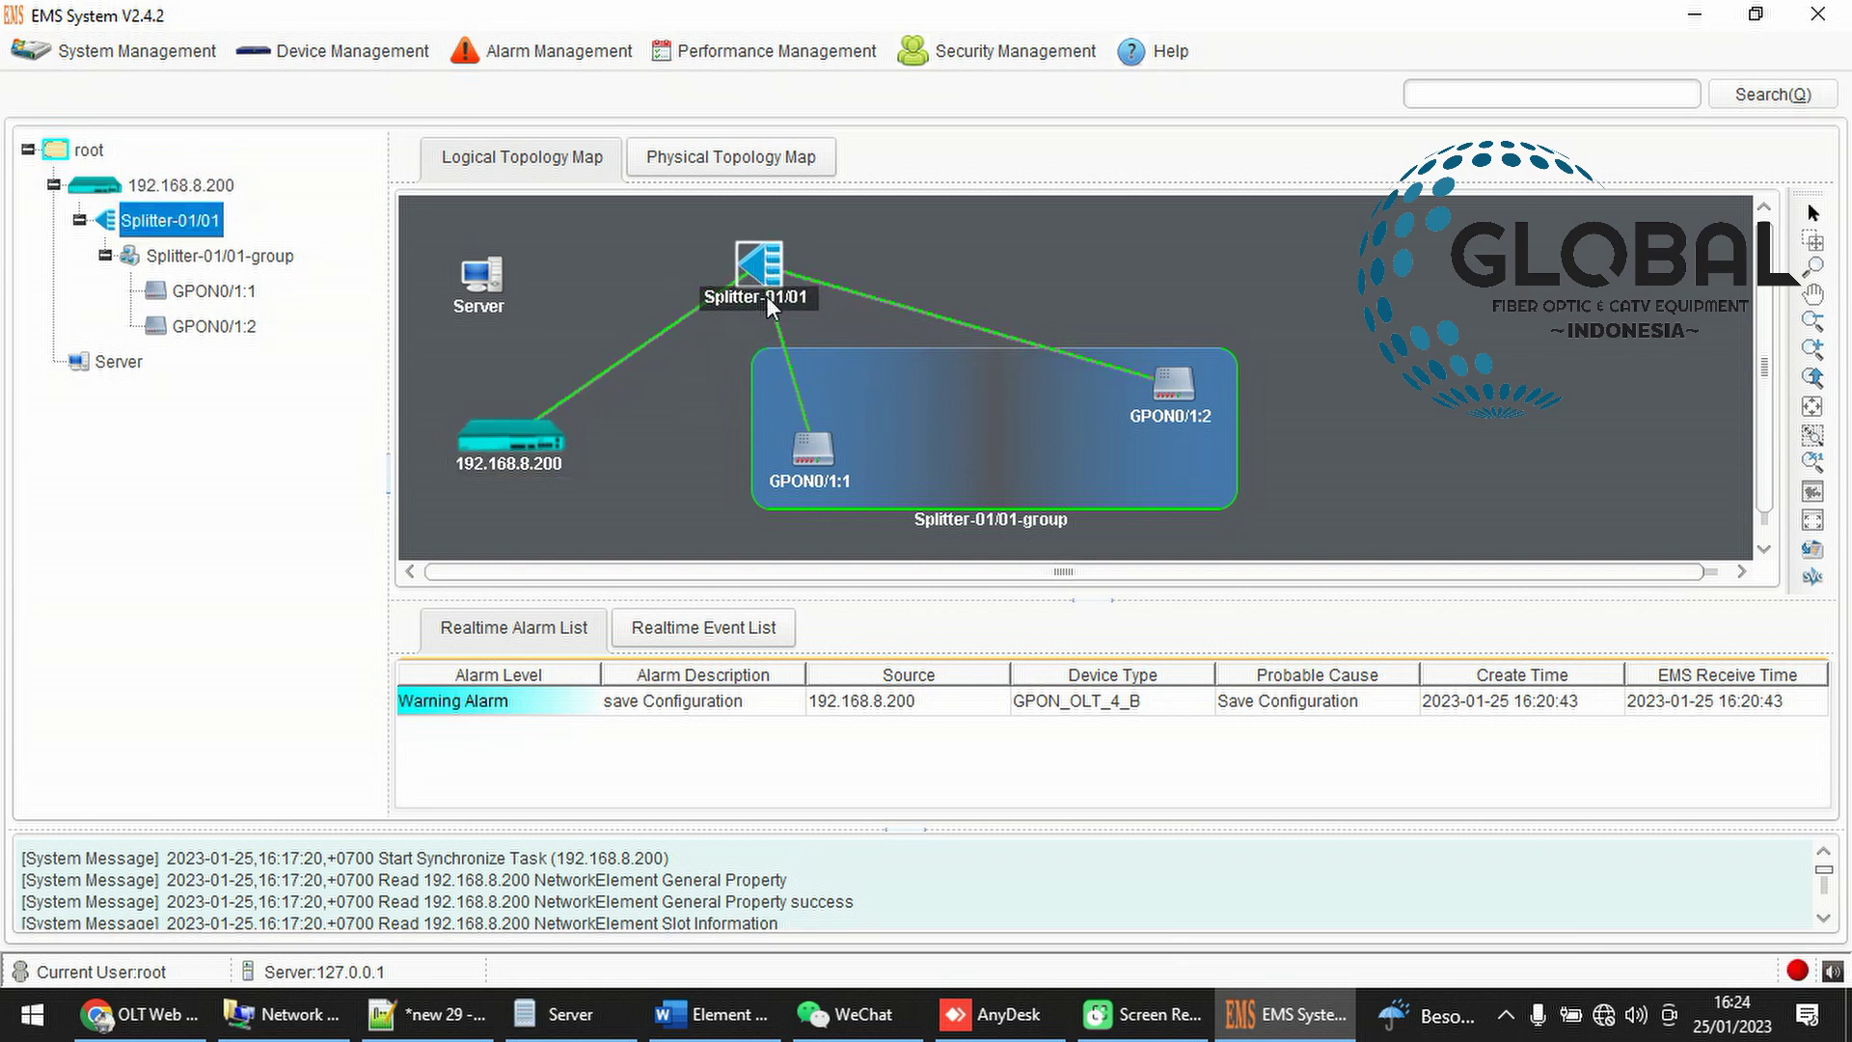
pyautogui.moveTo(818, 443); pyautogui.dragTo(873, 471)
pyautogui.moveTo(1204, 396); pyautogui.dragTo(1056, 413)
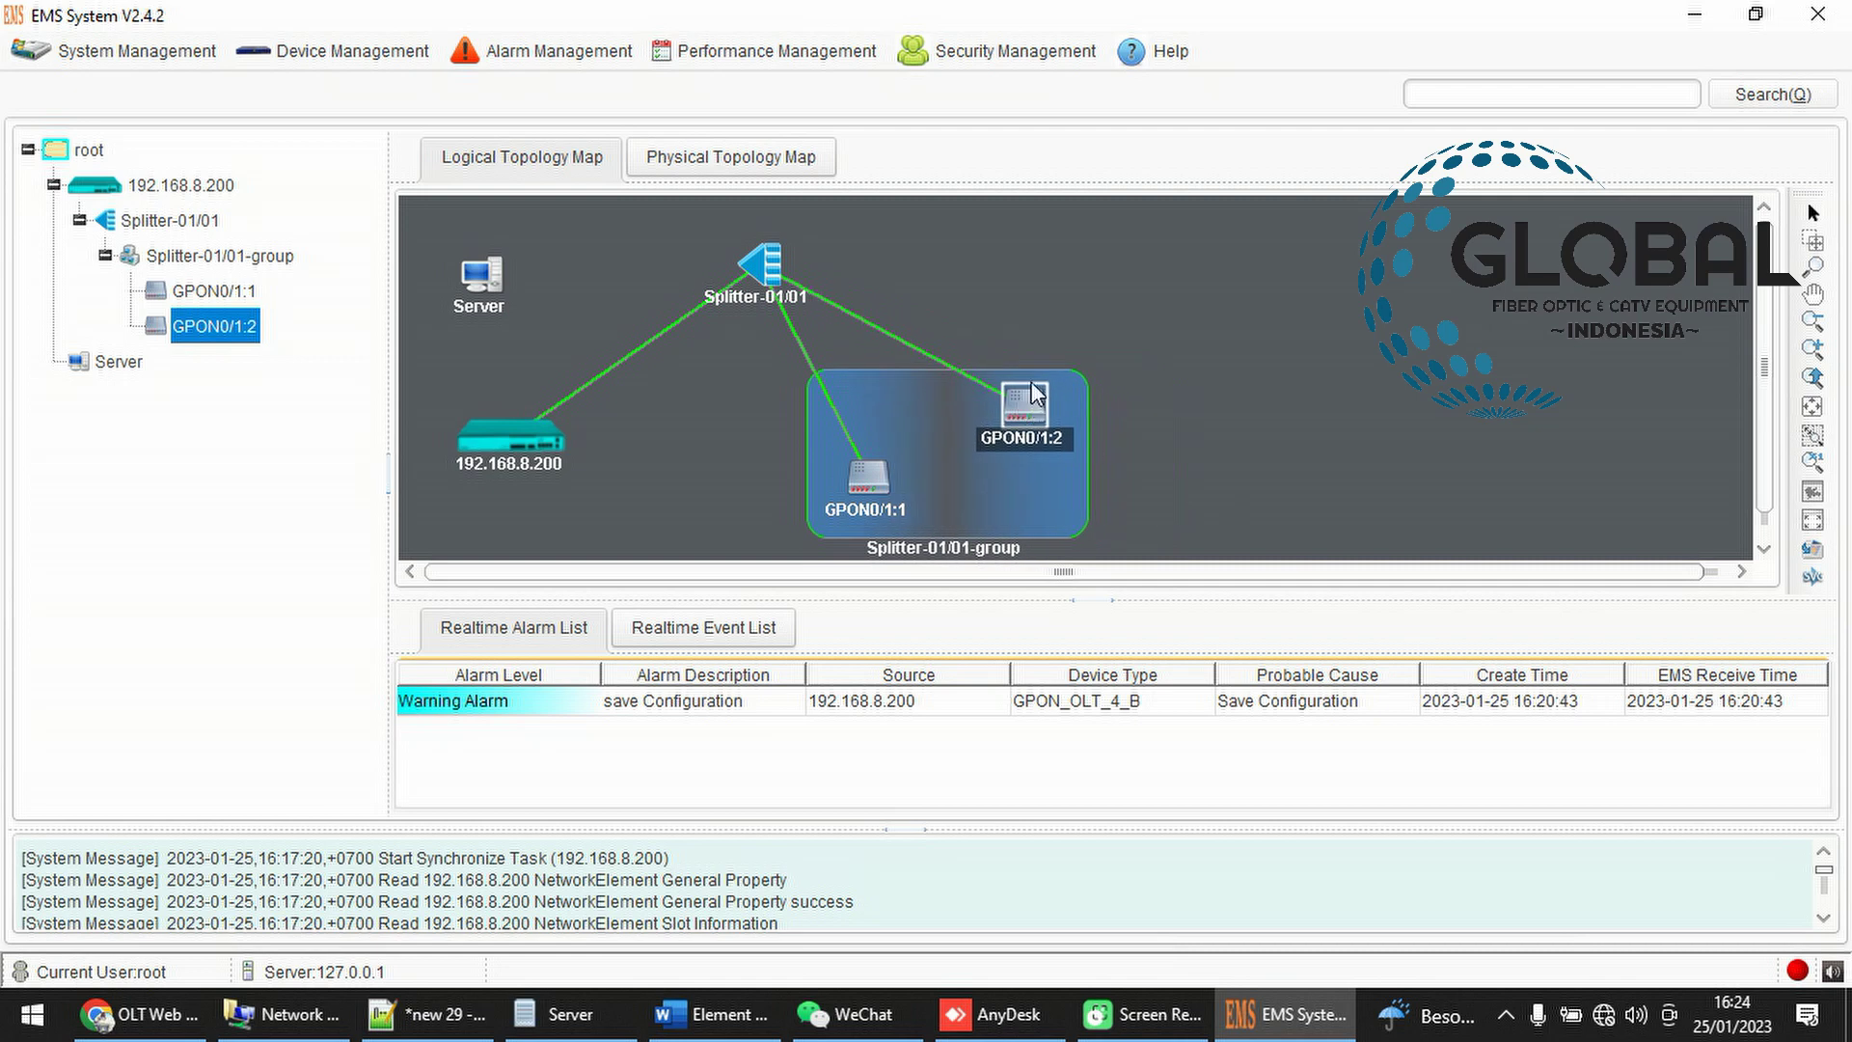
pyautogui.click(1265, 310)
pyautogui.rightClick(1266, 310)
pyautogui.click(1207, 309)
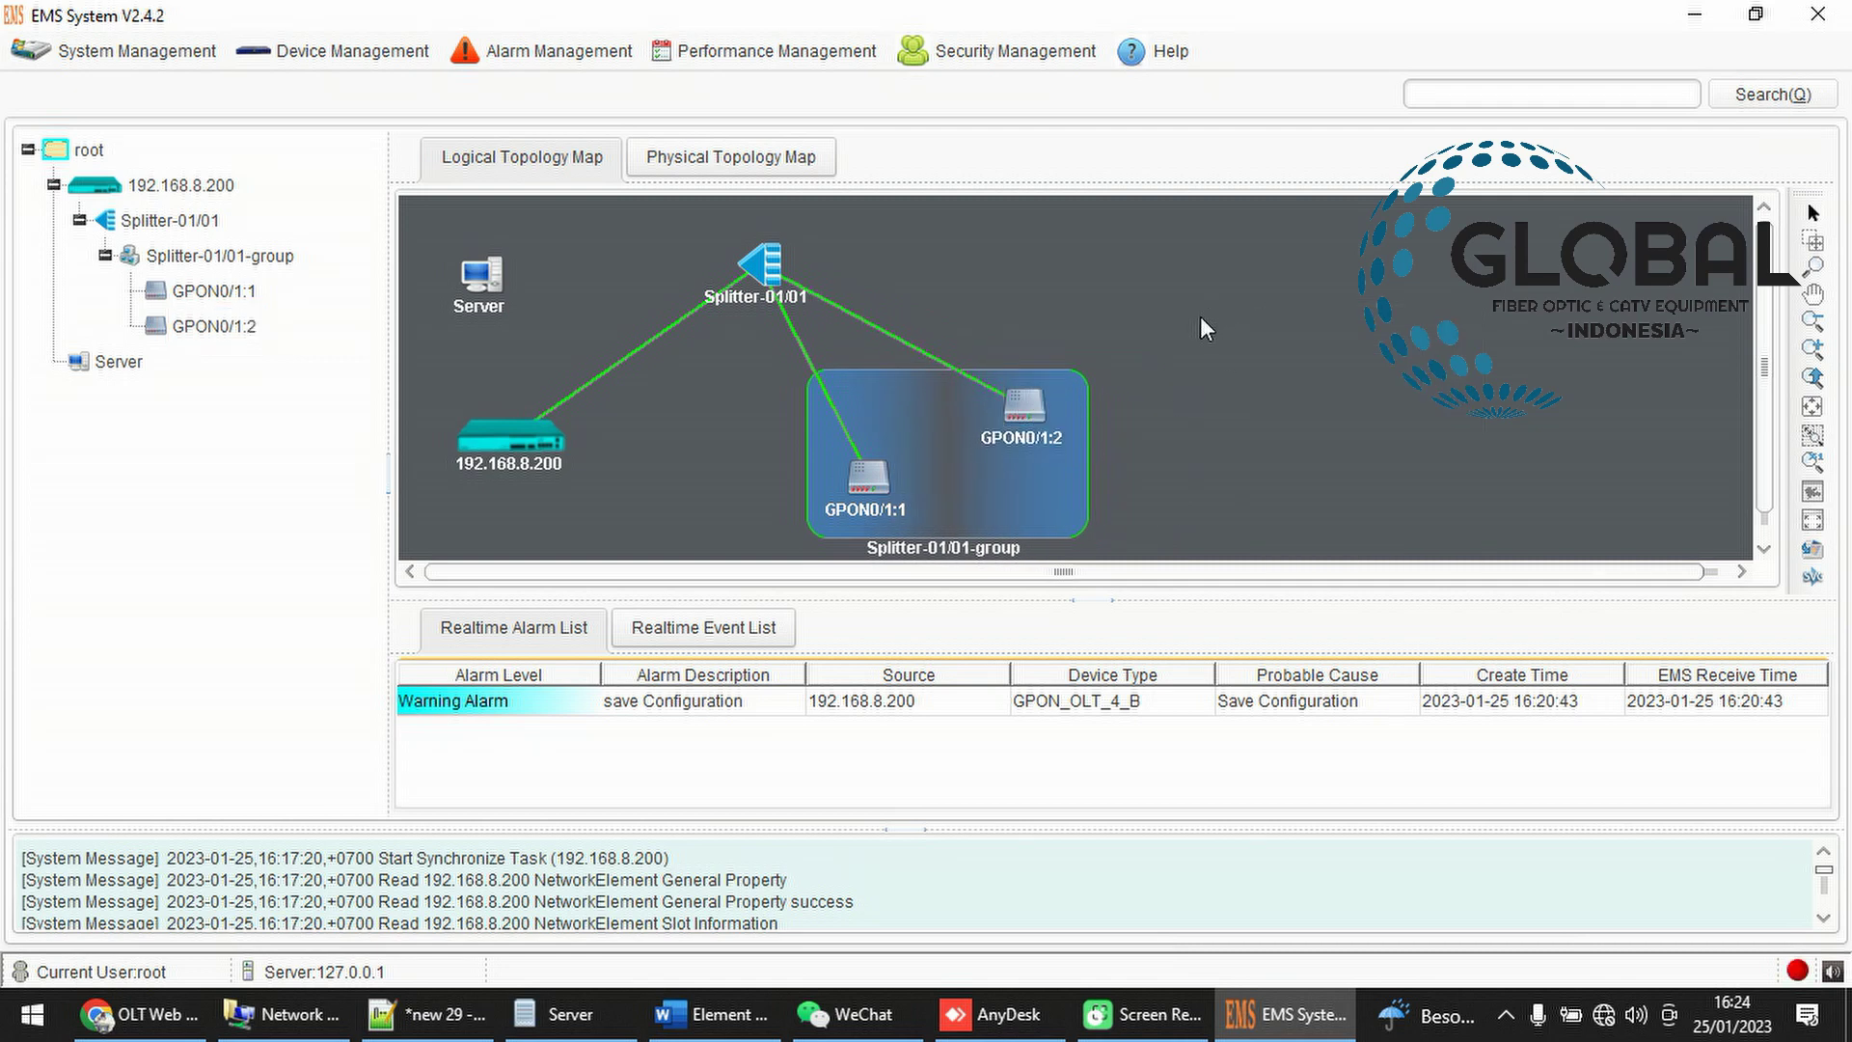
# Reset ONU GPON0/1:2 via Maintenance Management > Reset ONU and confirm with Yes
pyautogui.click(1028, 411)
pyautogui.rightClick(1028, 411)
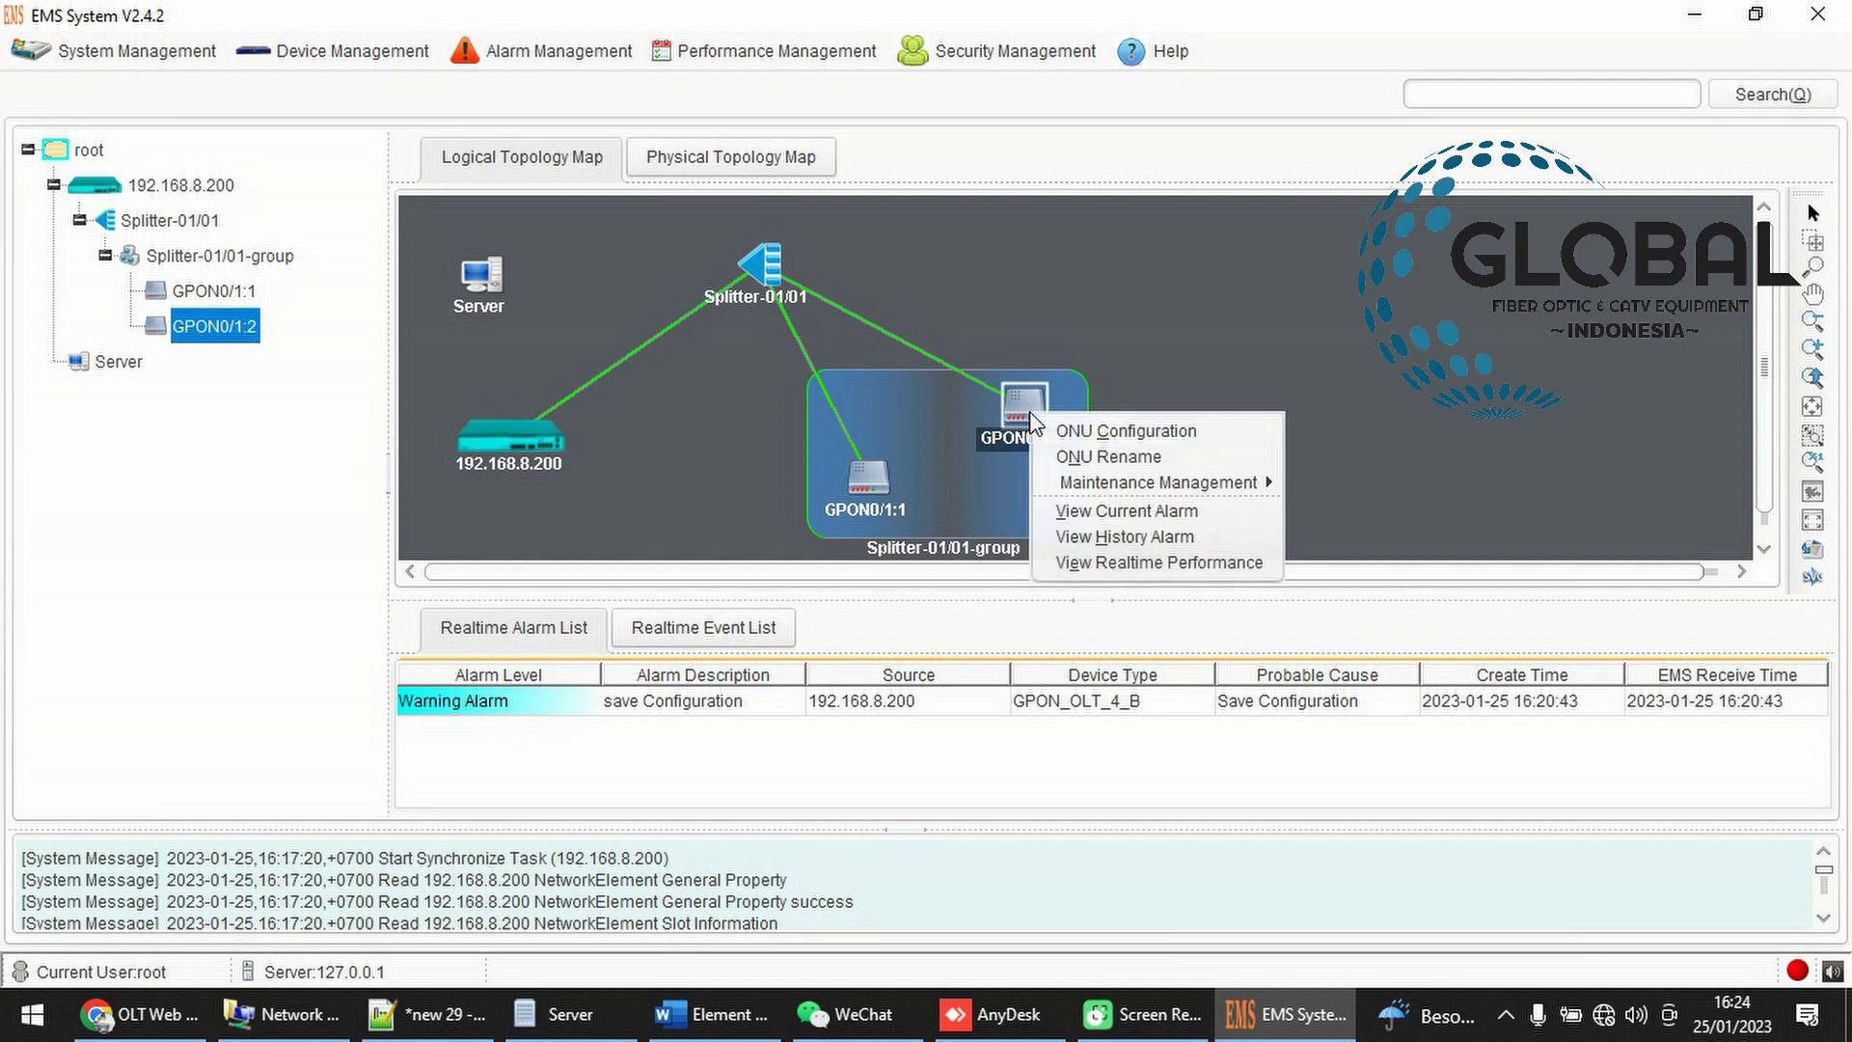
pyautogui.moveTo(1133, 484)
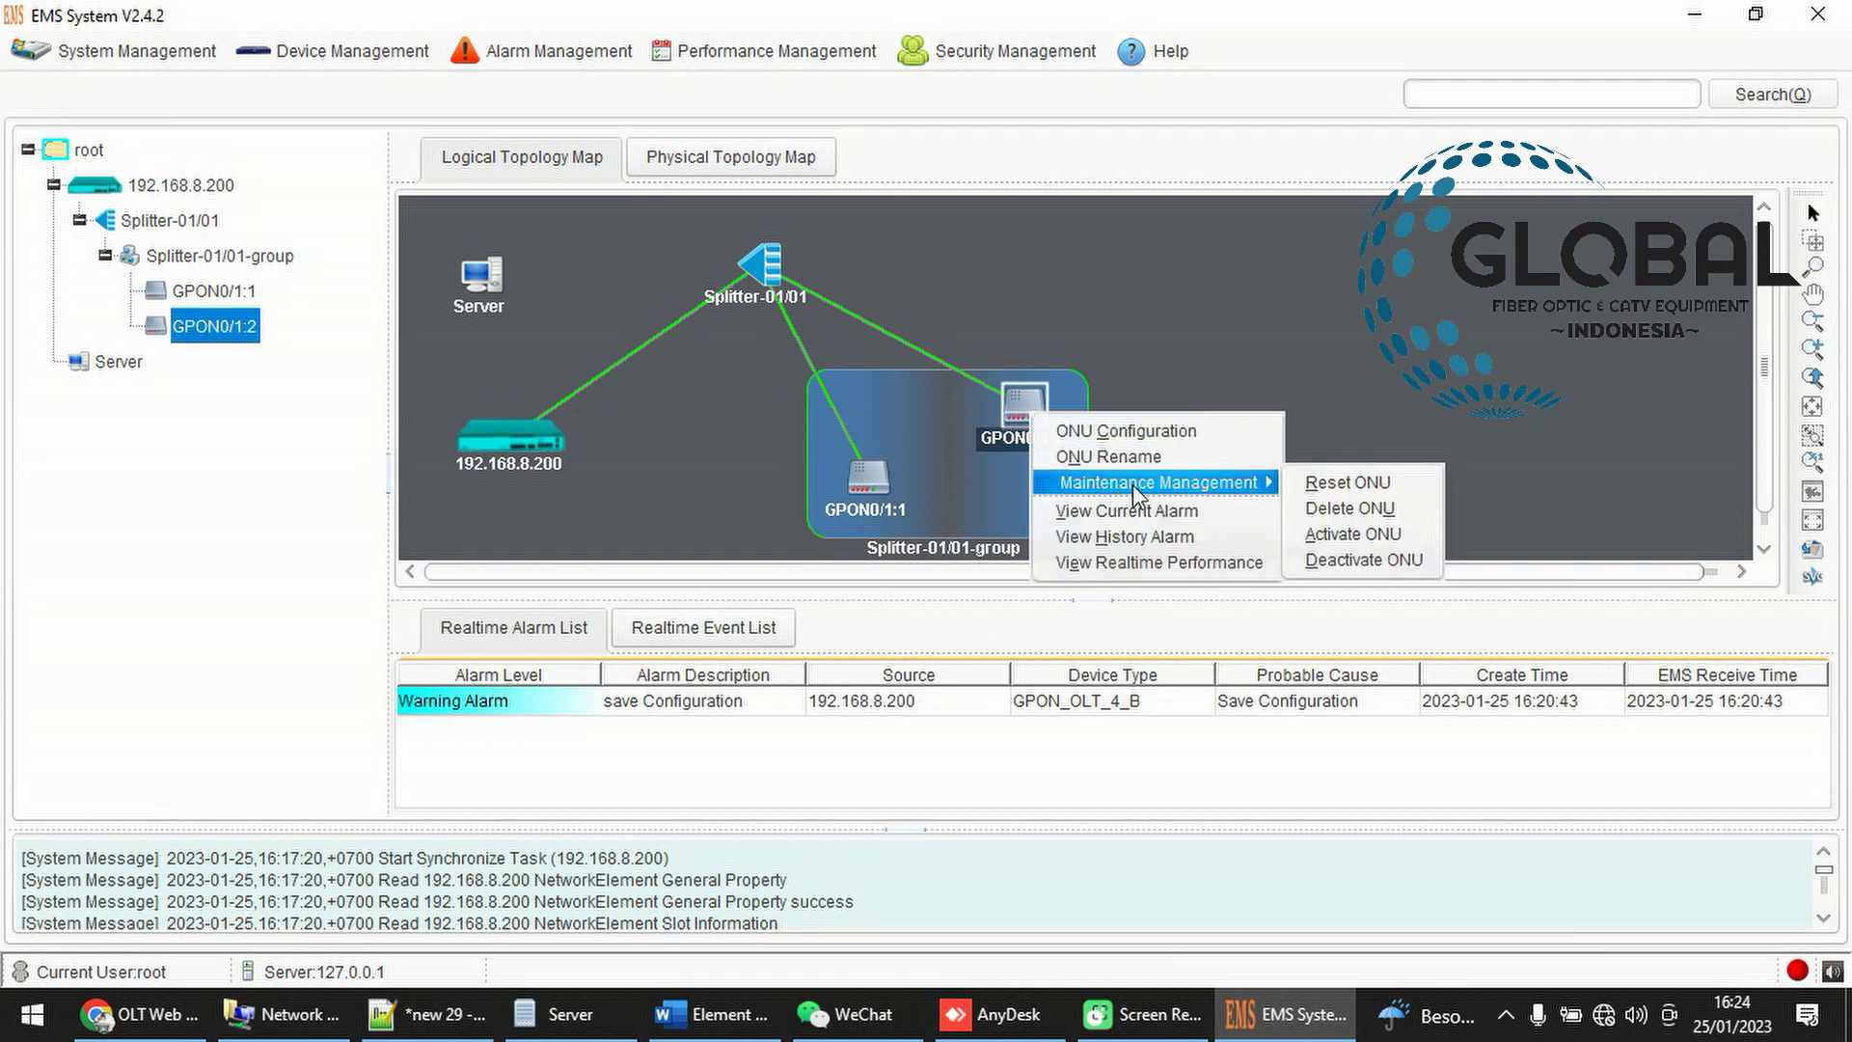
pyautogui.click(1312, 485)
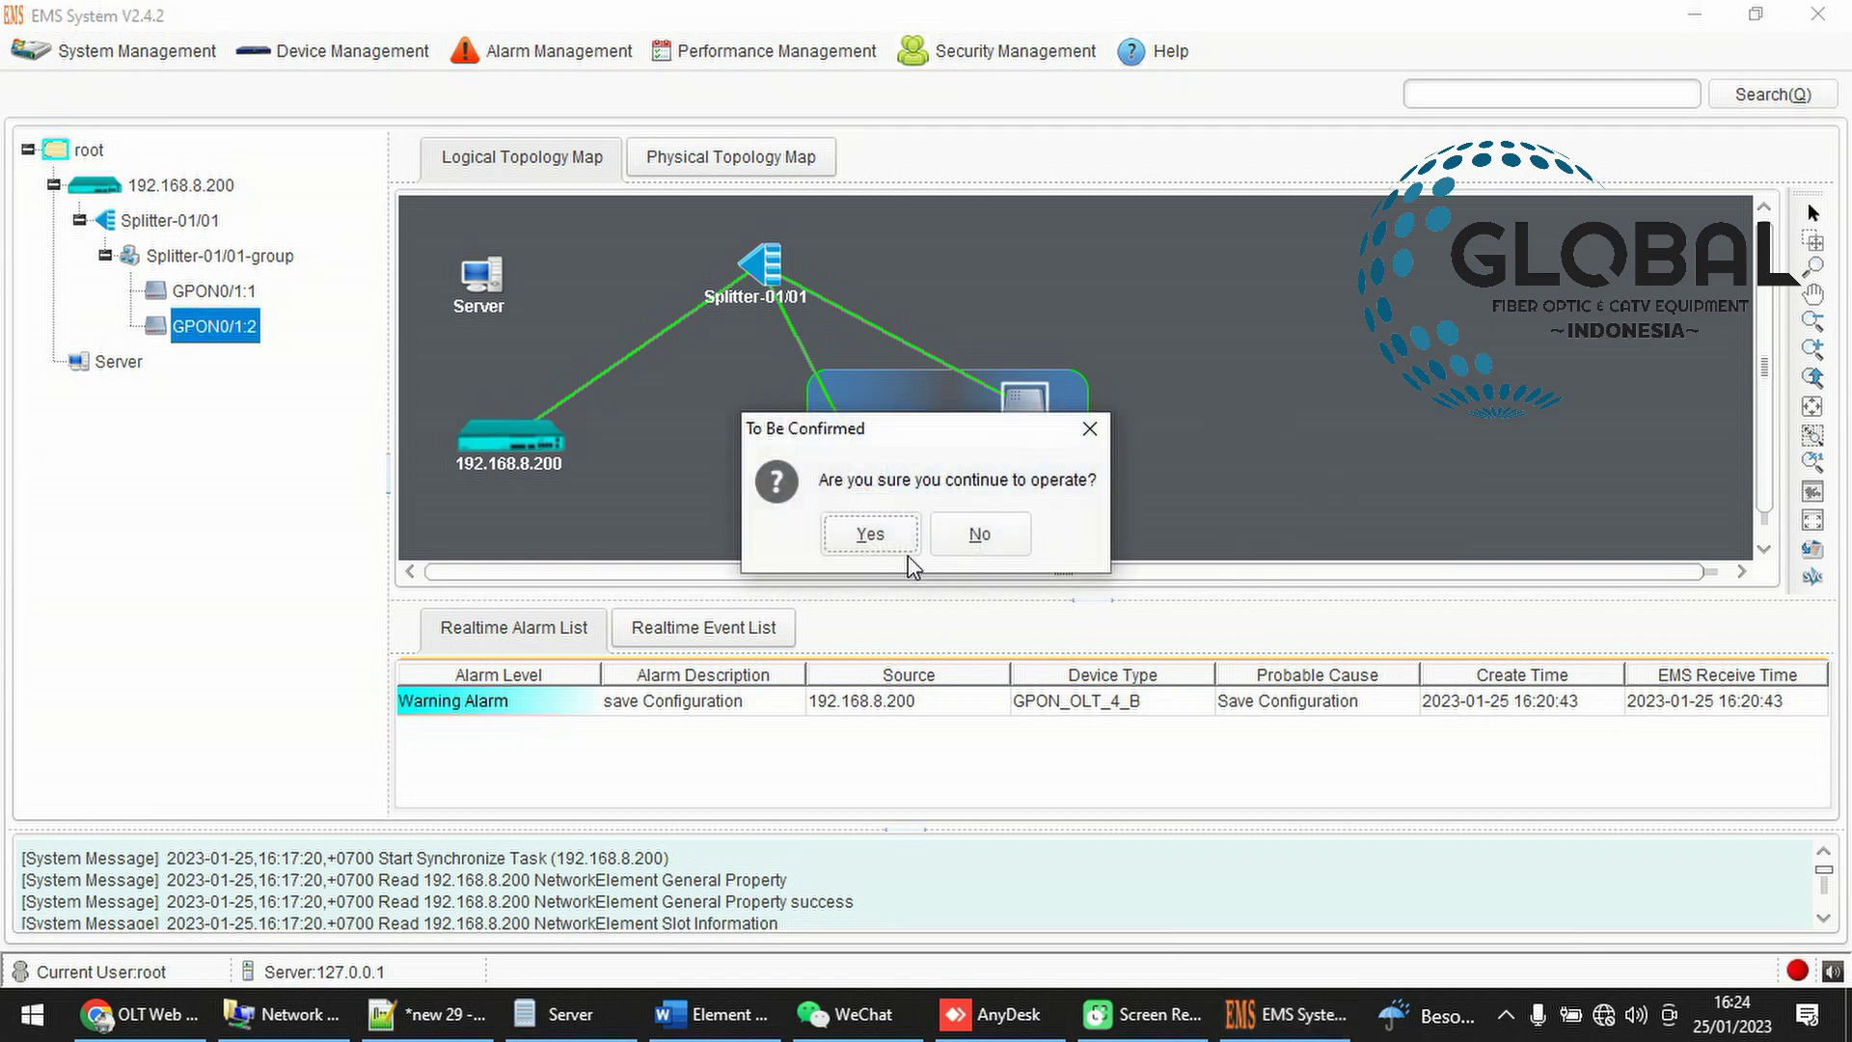
pyautogui.click(888, 534)
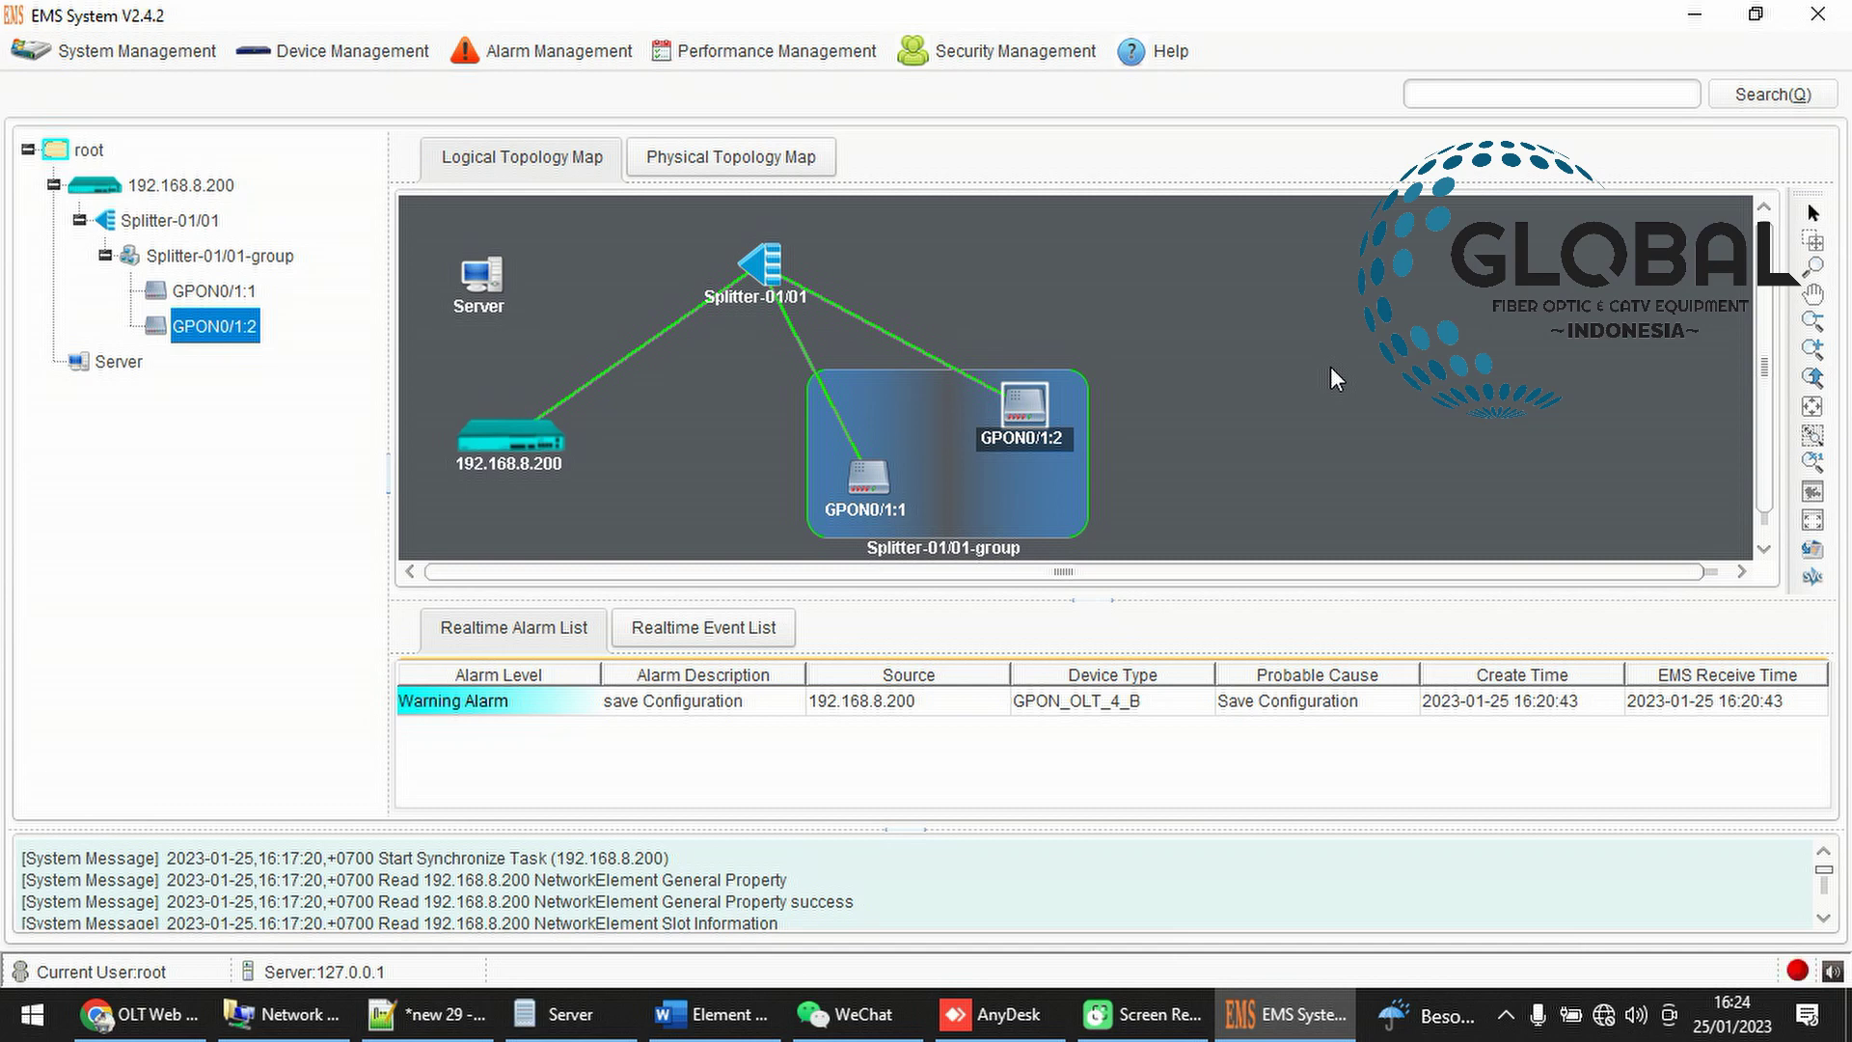
# Refresh the topology map twice to redraw OLT, splitter and both ONUs
pyautogui.rightClick(1230, 321)
pyautogui.click(1276, 396)
pyautogui.rightClick(1202, 380)
pyautogui.click(1238, 439)
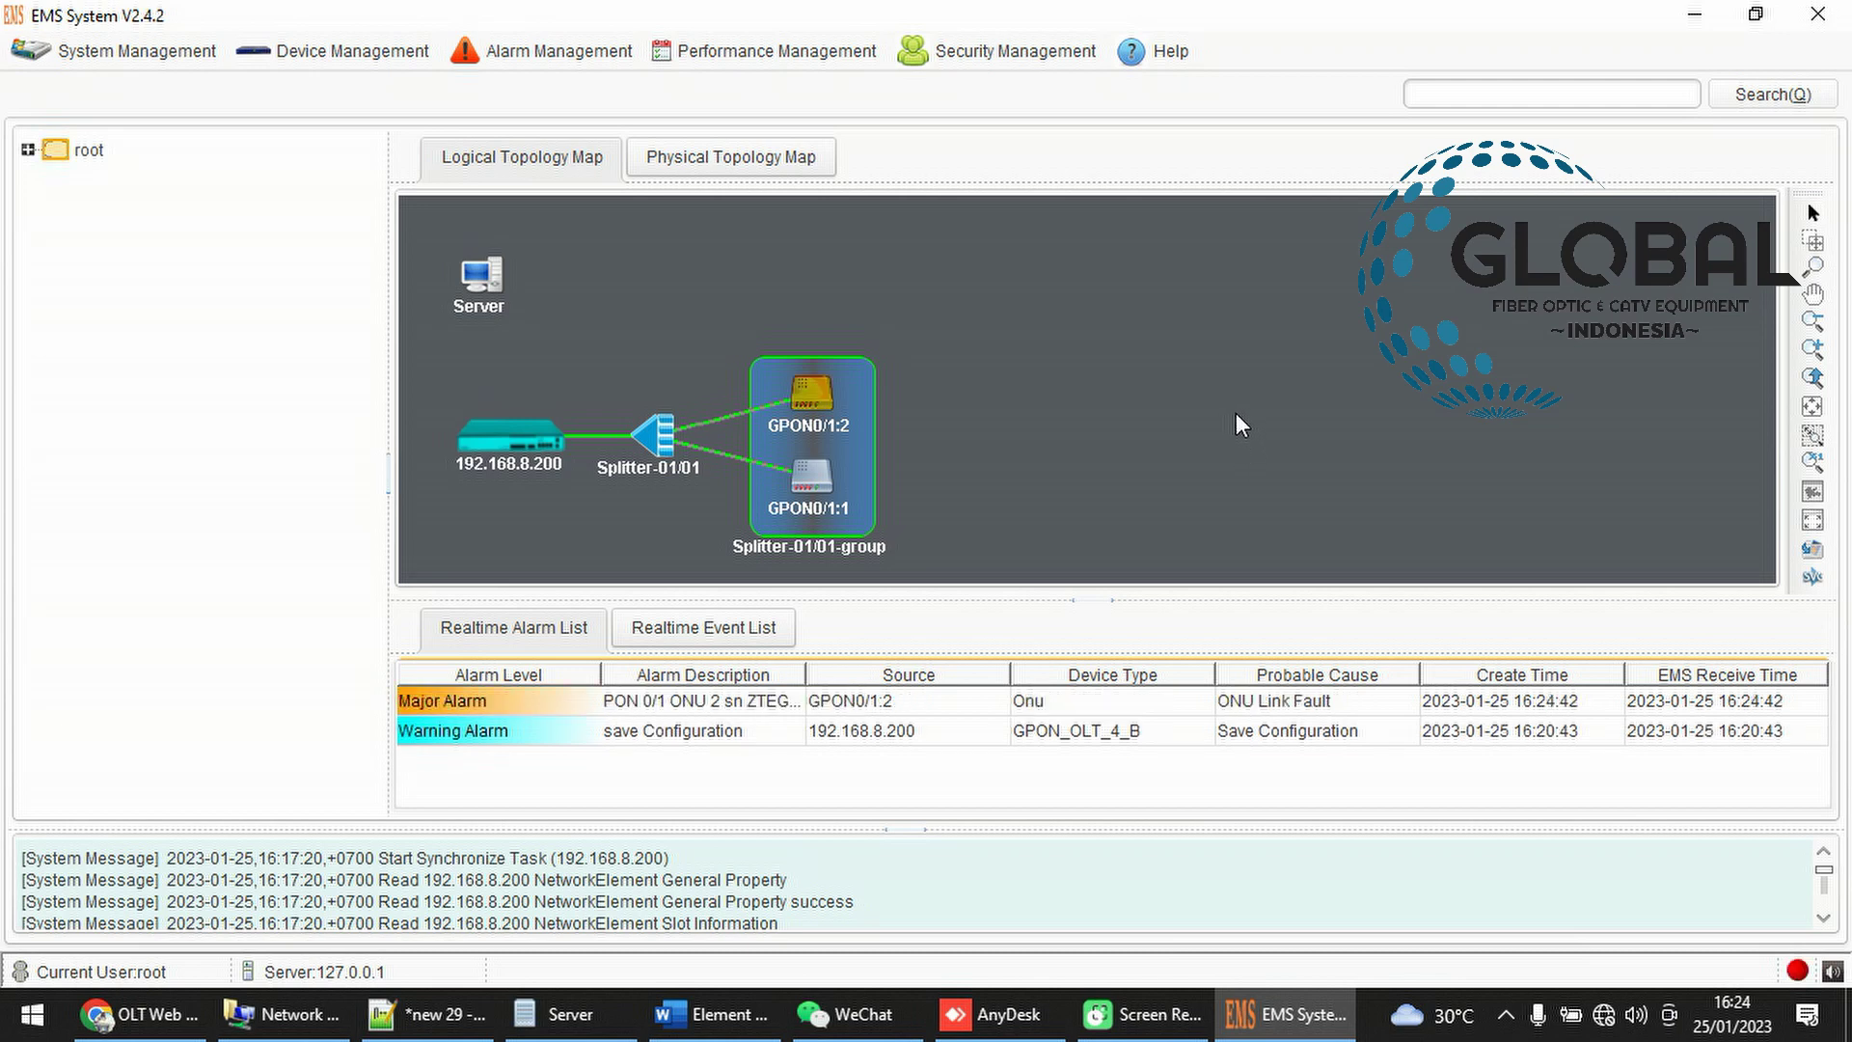
# Inspect the GPON0/1:2 Major Alarm and the save Configuration warning in the realtime list
pyautogui.click(1042, 702)
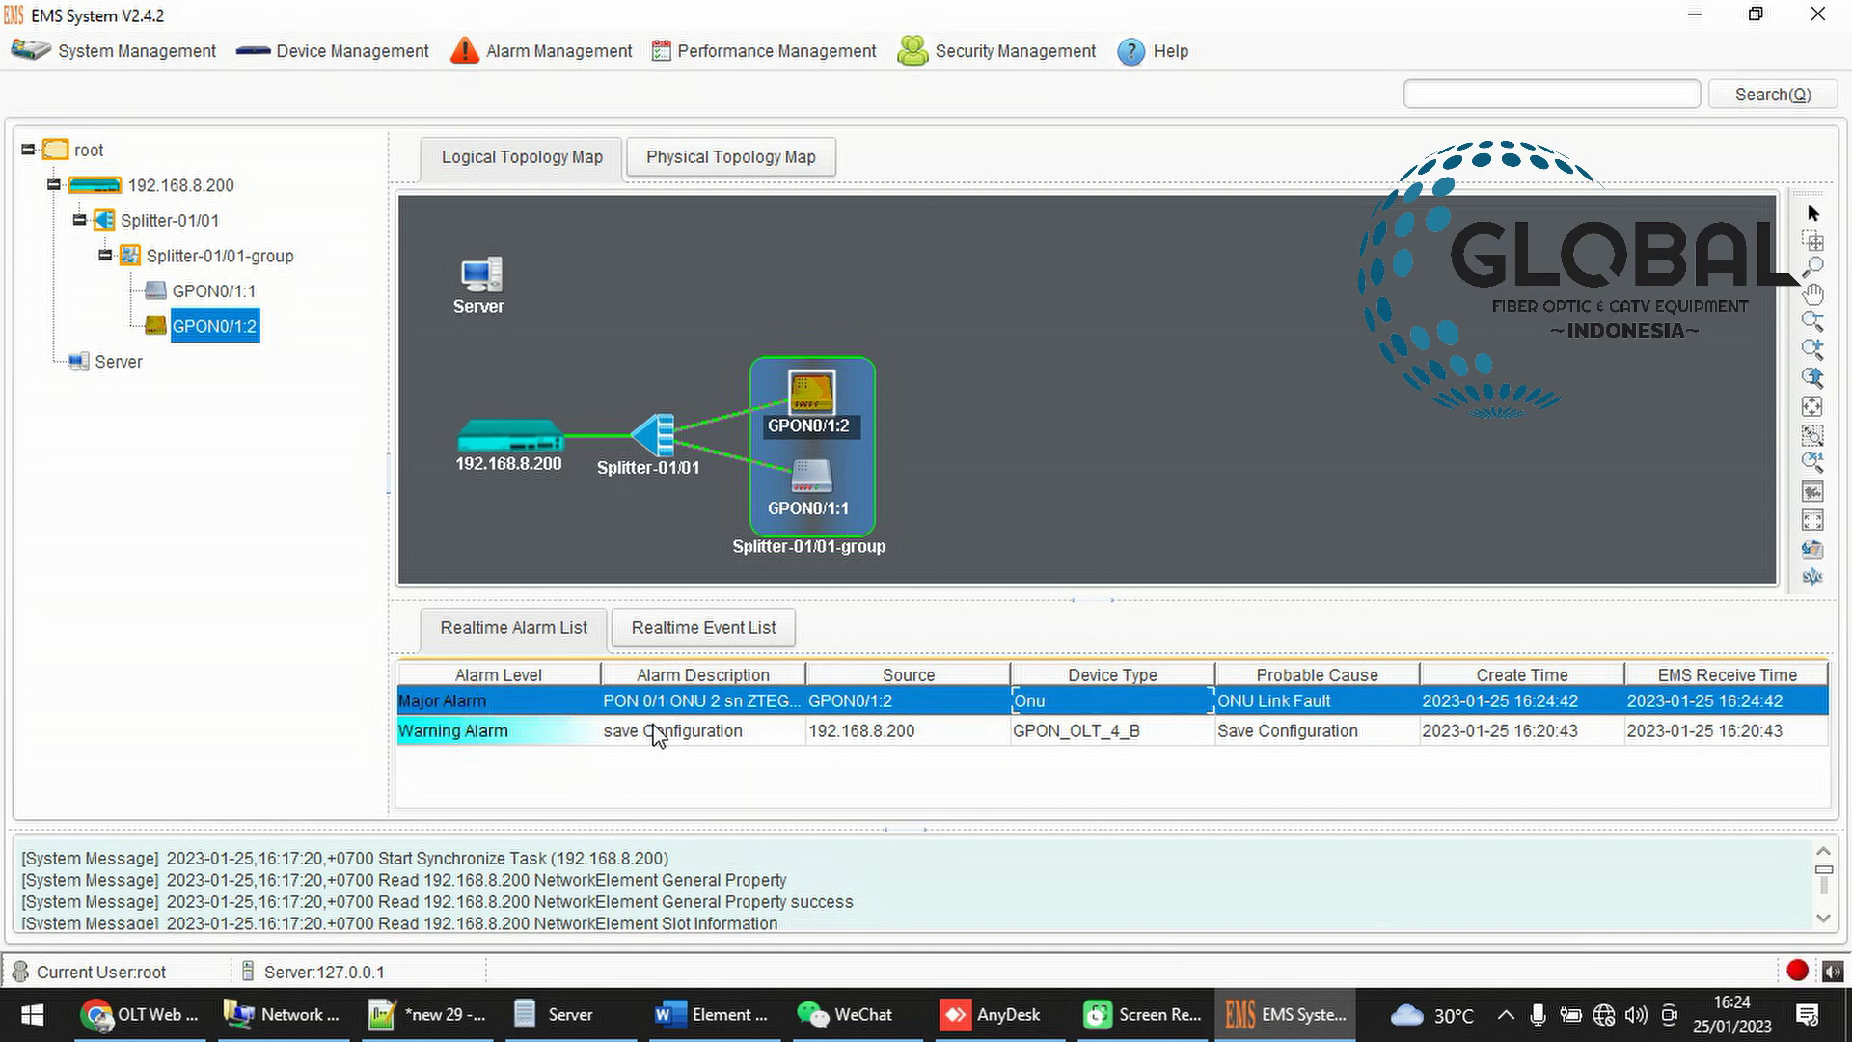
pyautogui.click(697, 729)
pyautogui.click(700, 698)
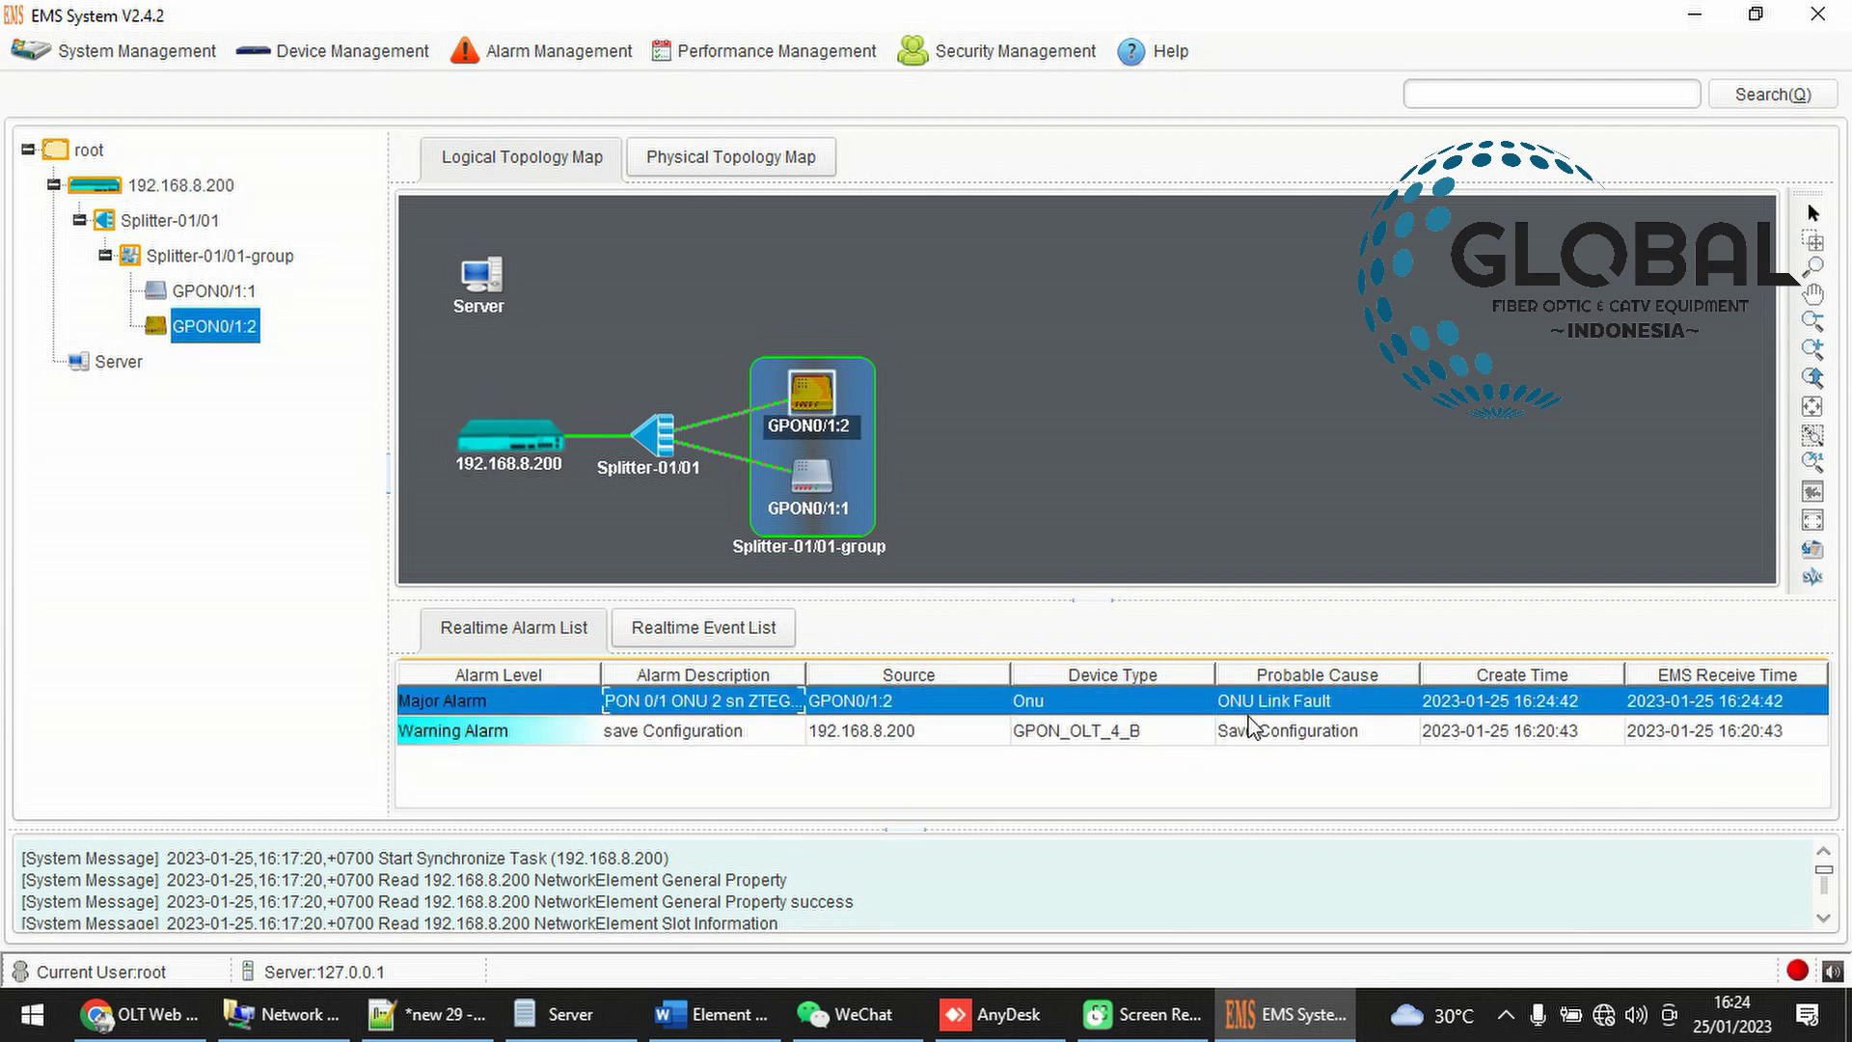
# Move GPON0/1:2 up and right in the group and refresh the map
pyautogui.moveTo(809, 396); pyautogui.dragTo(840, 294)
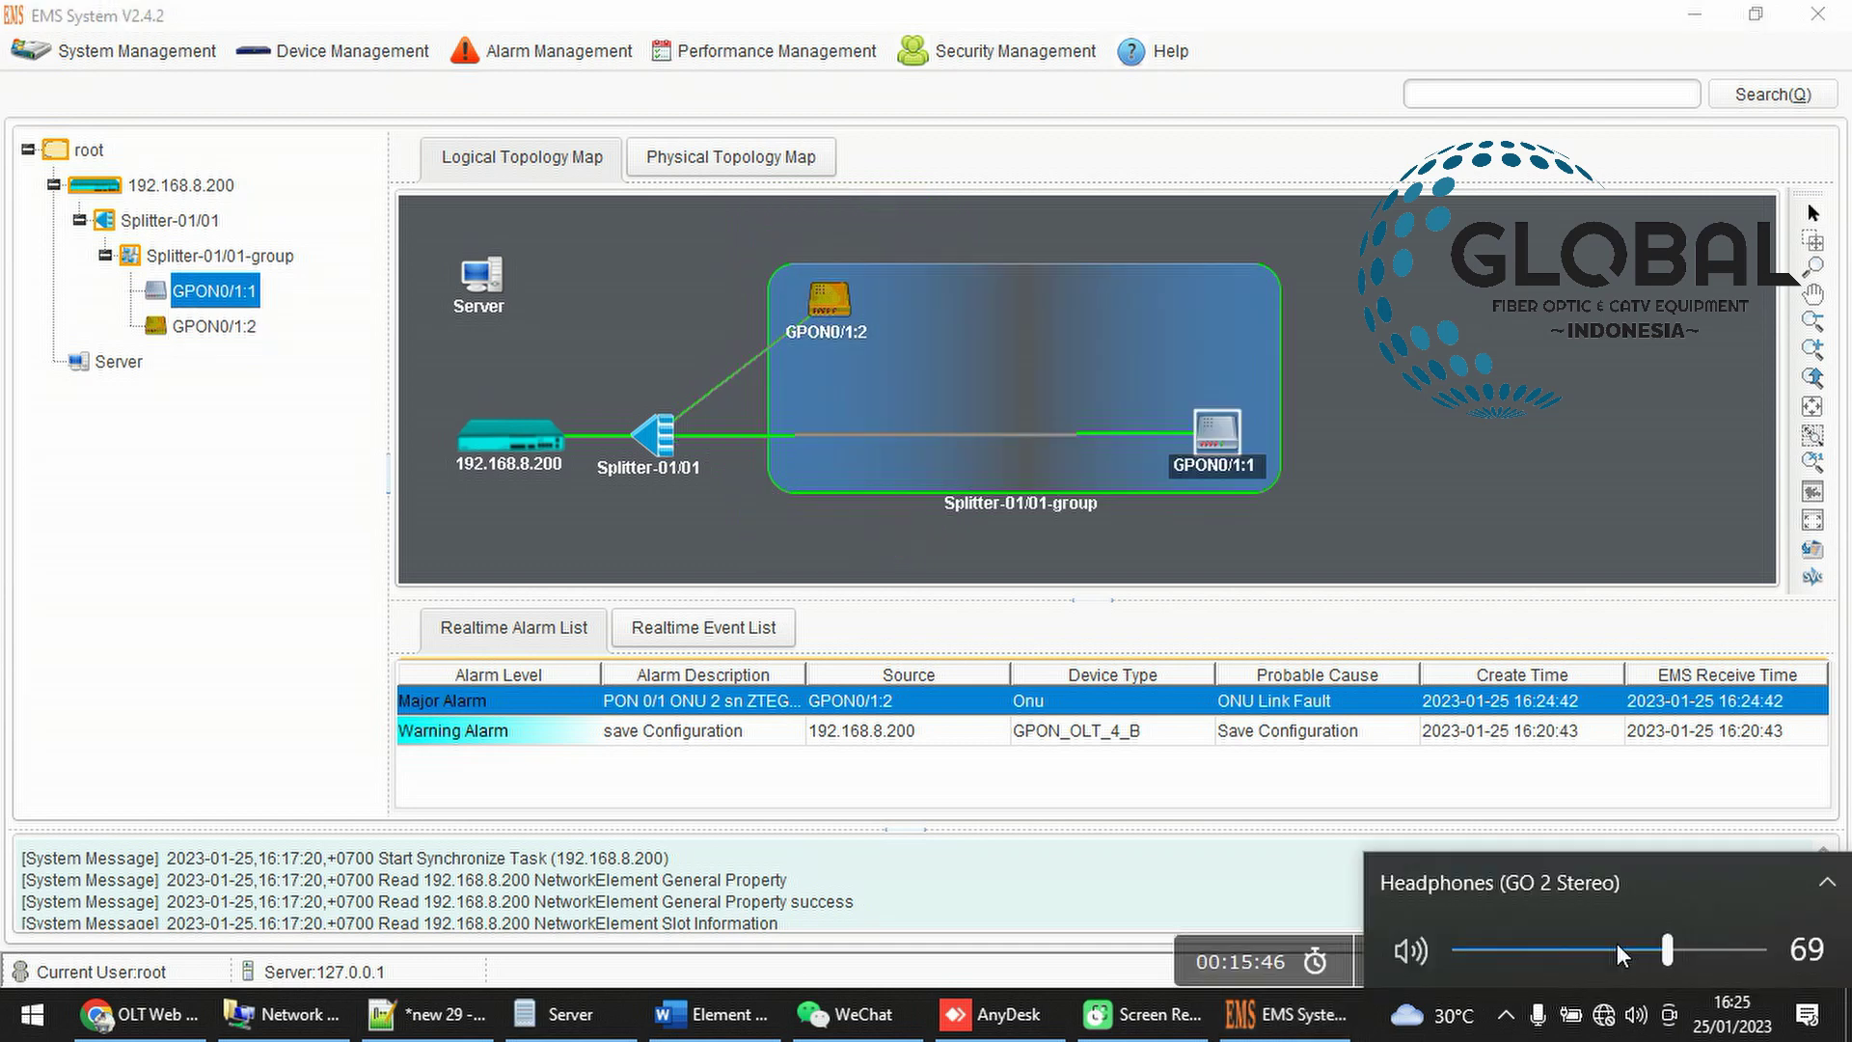
pyautogui.click(1617, 949)
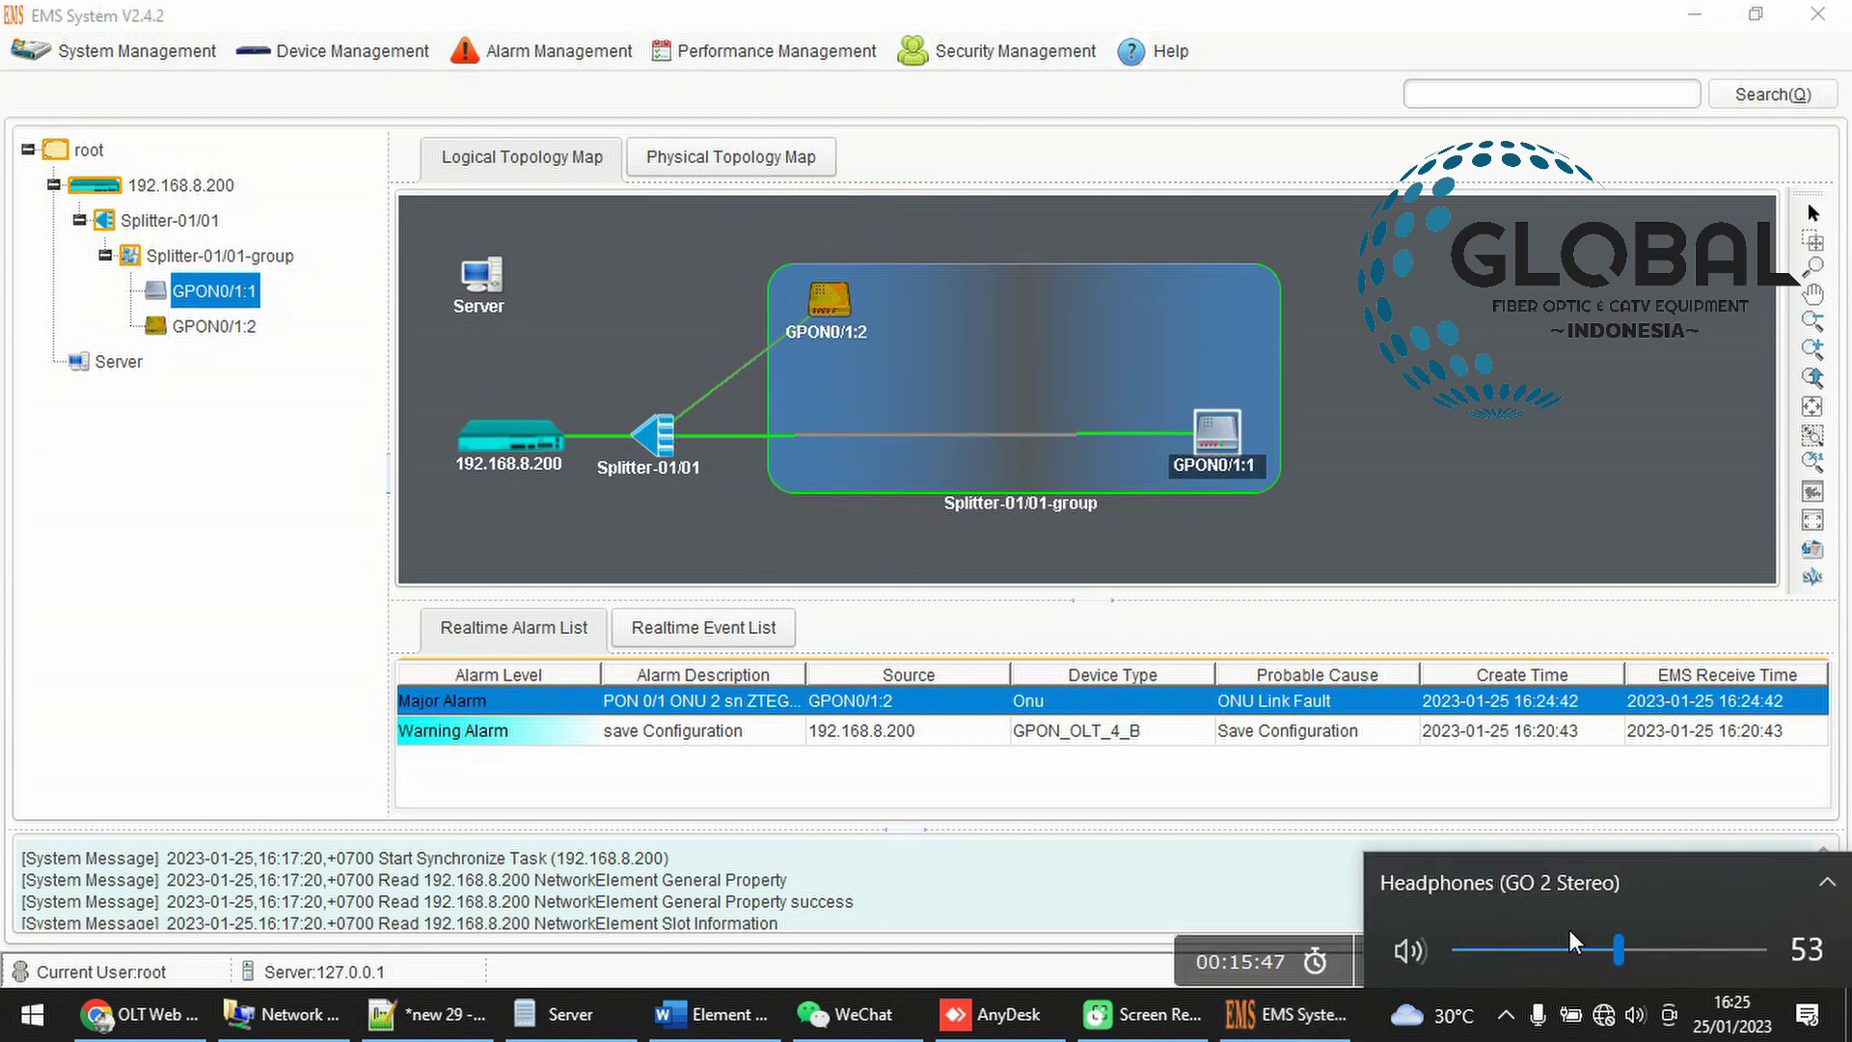
pyautogui.click(1334, 392)
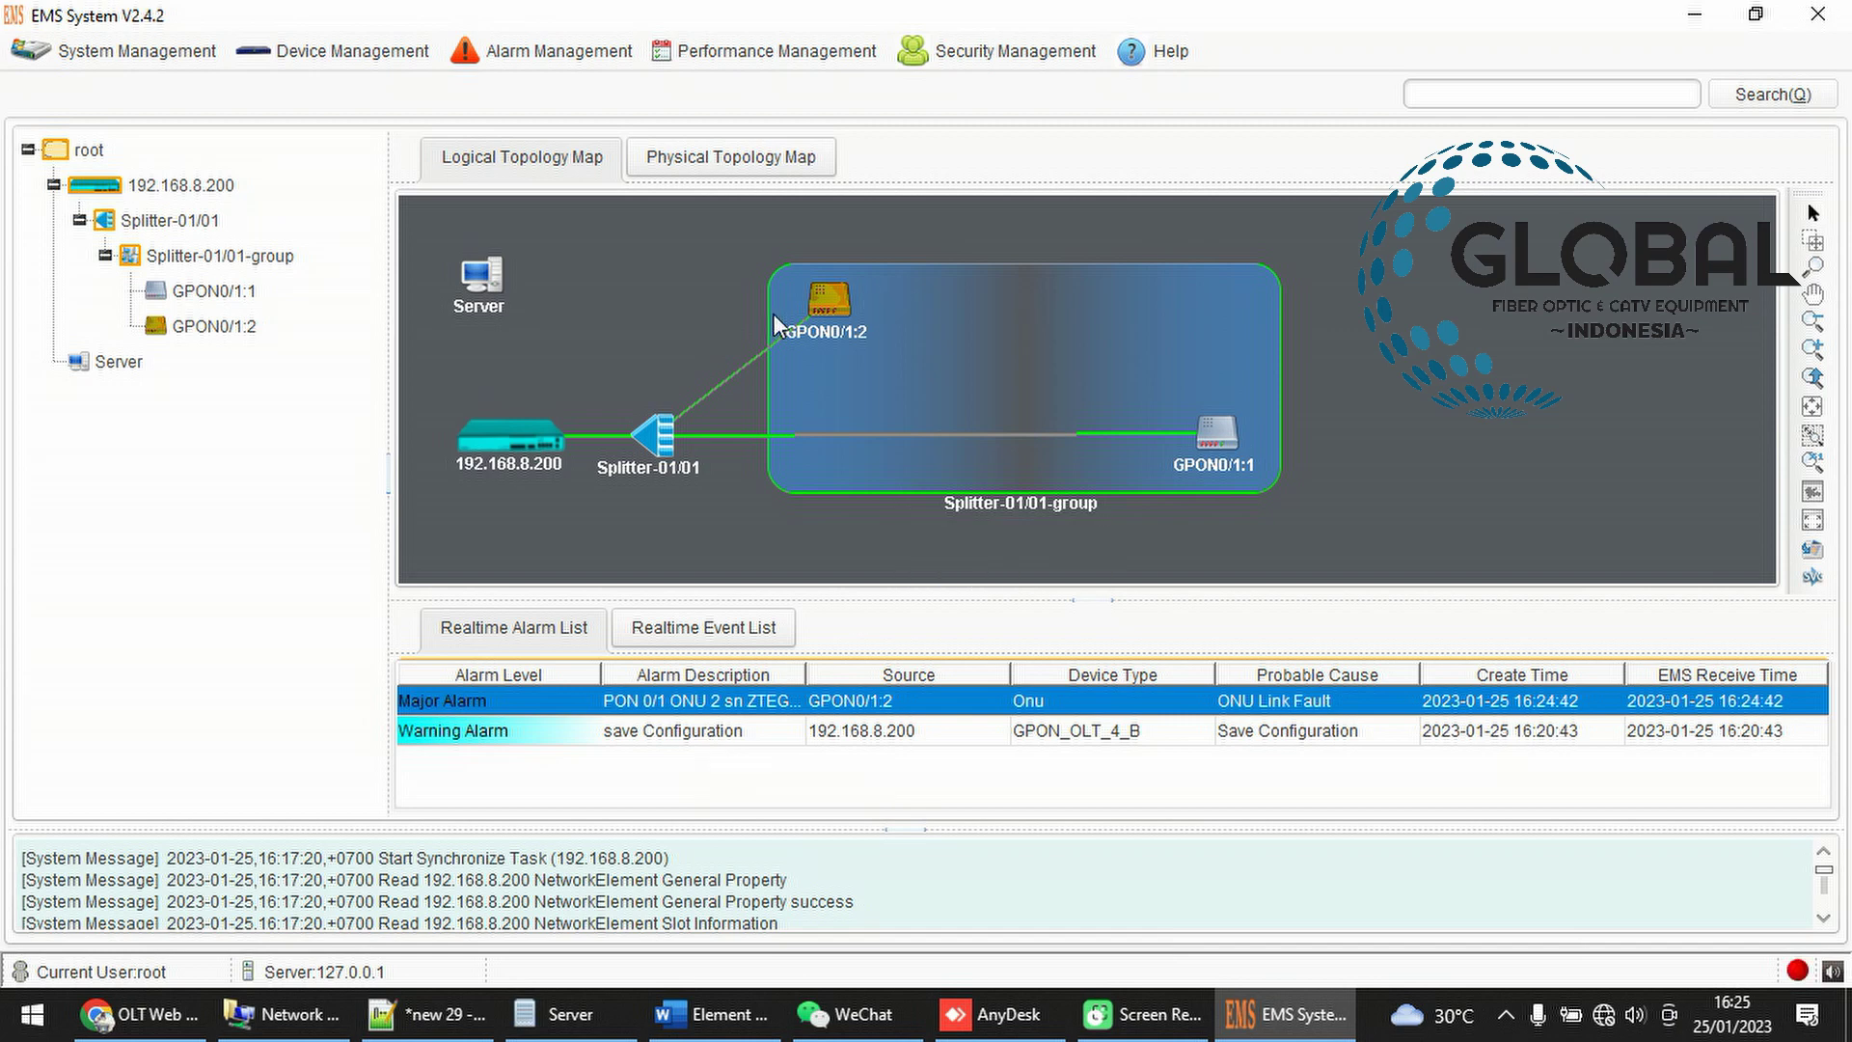
pyautogui.moveTo(826, 310); pyautogui.dragTo(922, 289)
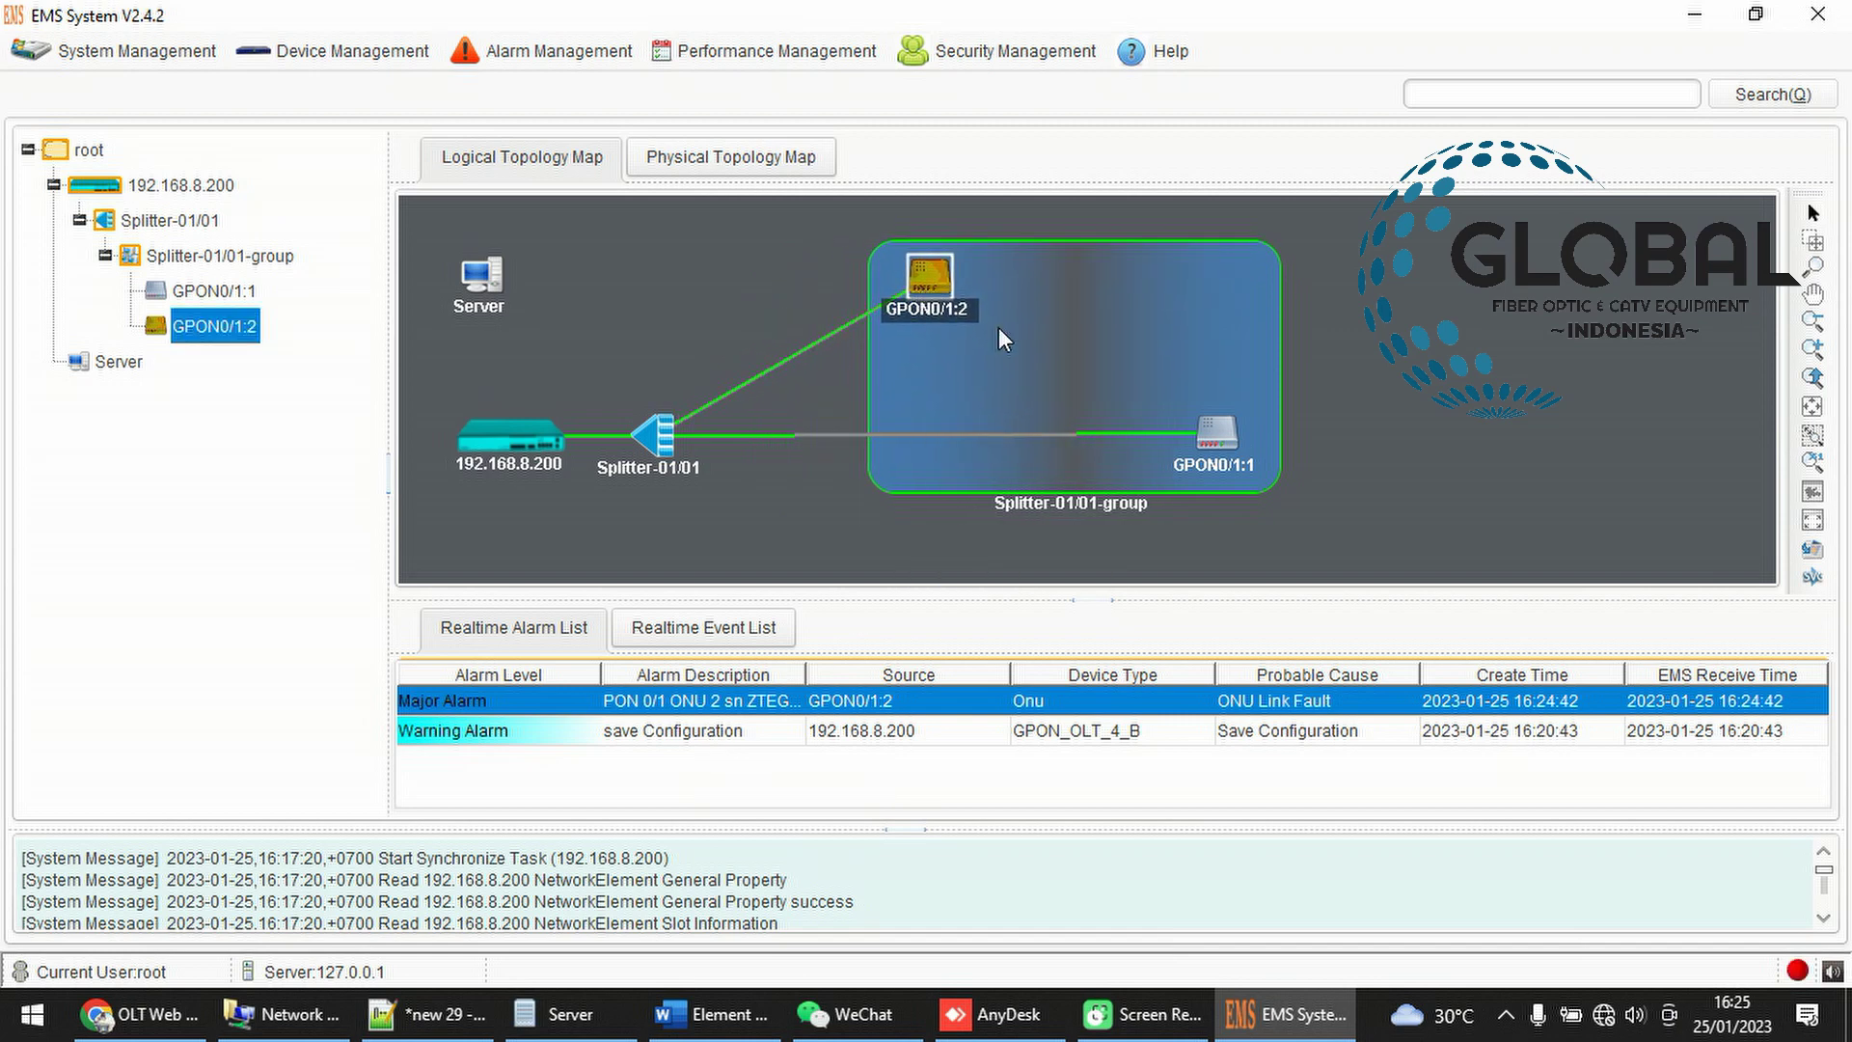
pyautogui.rightClick(1414, 371)
pyautogui.click(1467, 440)
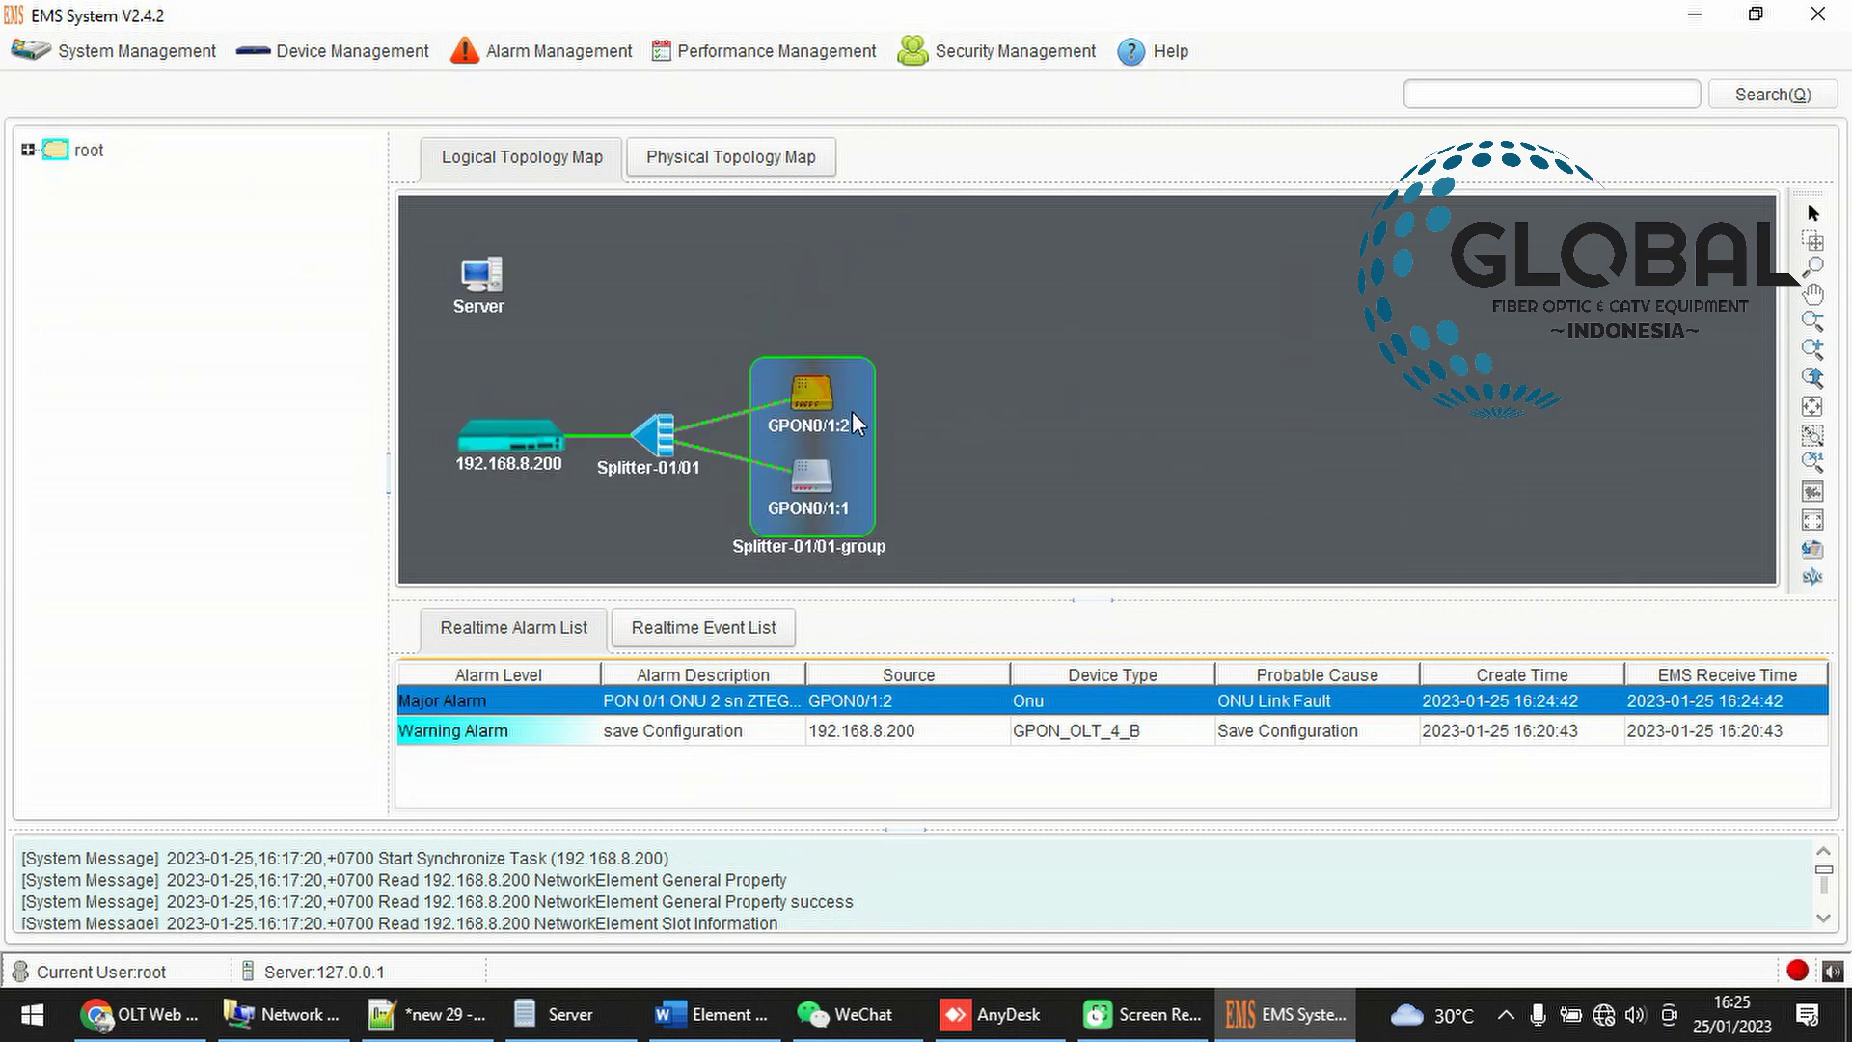
# Raise GPON0/1:2, shift GPON0/1:1 to the group's right side, and refresh again
pyautogui.moveTo(853, 424); pyautogui.dragTo(794, 338)
pyautogui.moveTo(798, 518); pyautogui.dragTo(1050, 454)
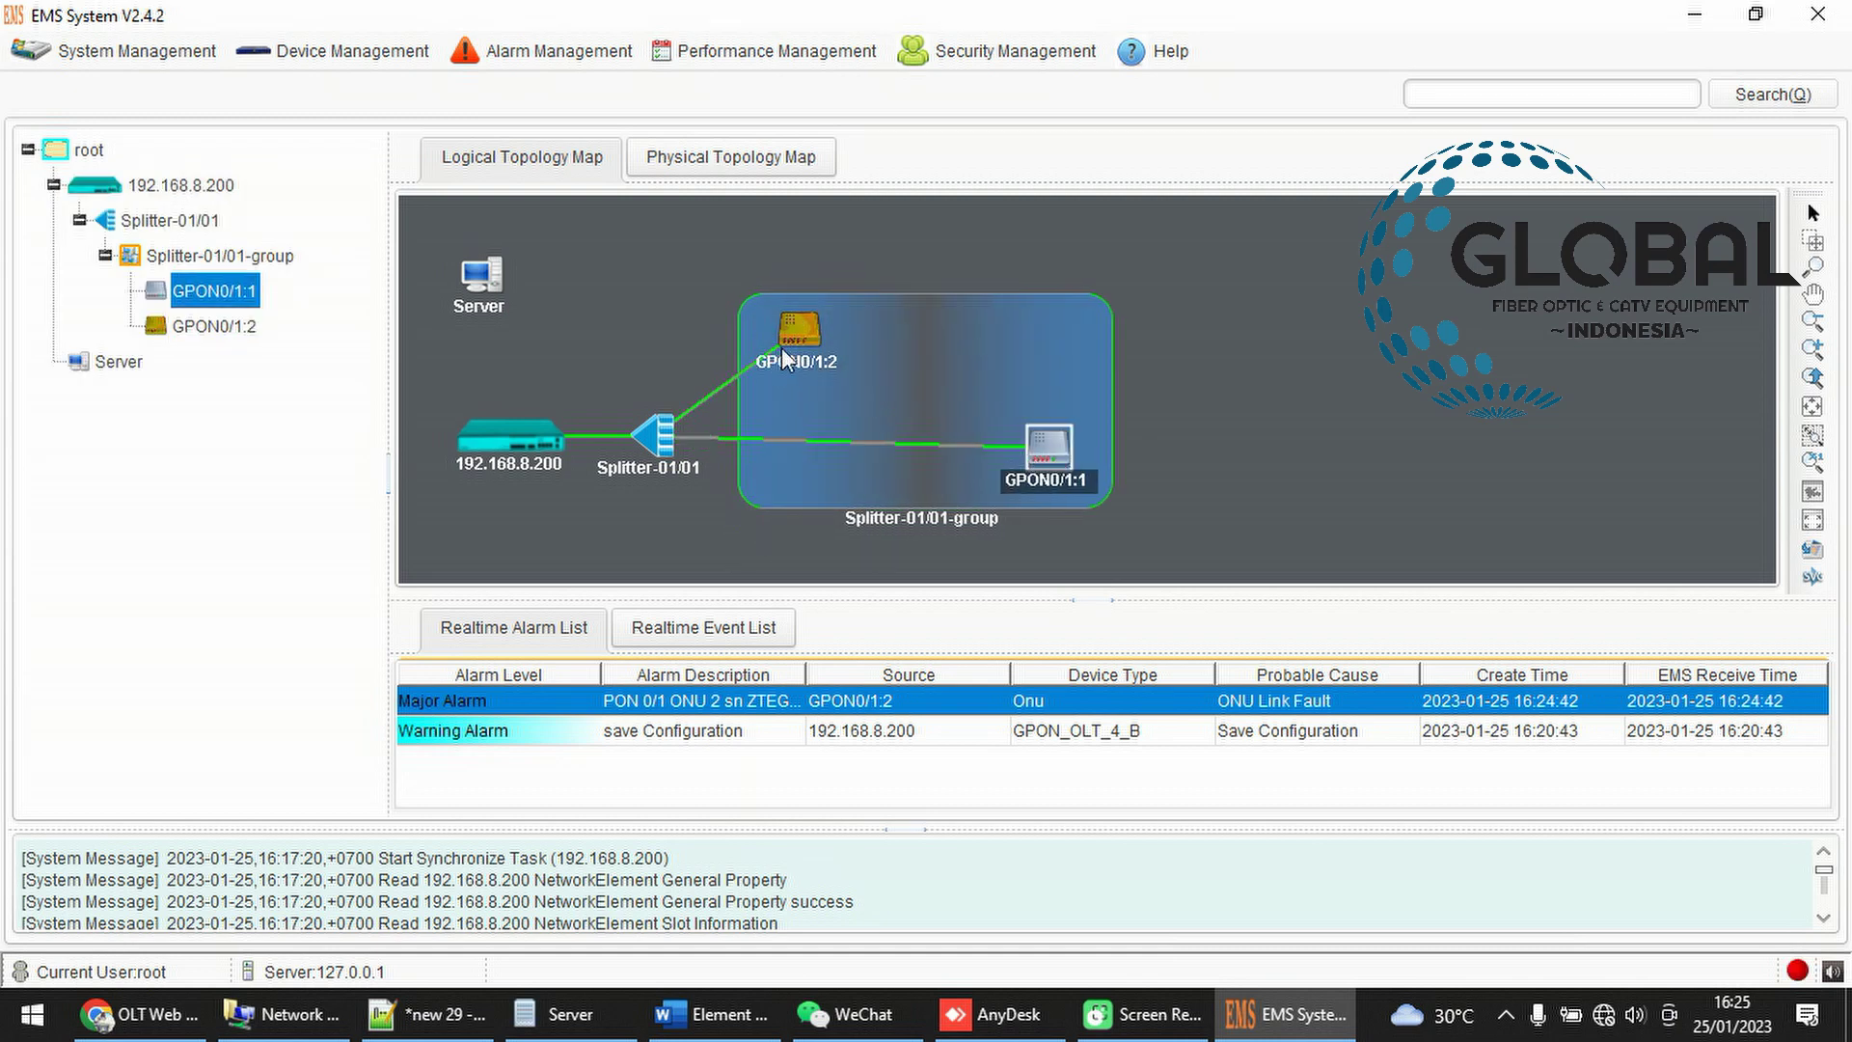
pyautogui.moveTo(778, 359); pyautogui.dragTo(746, 331)
pyautogui.click(1040, 434)
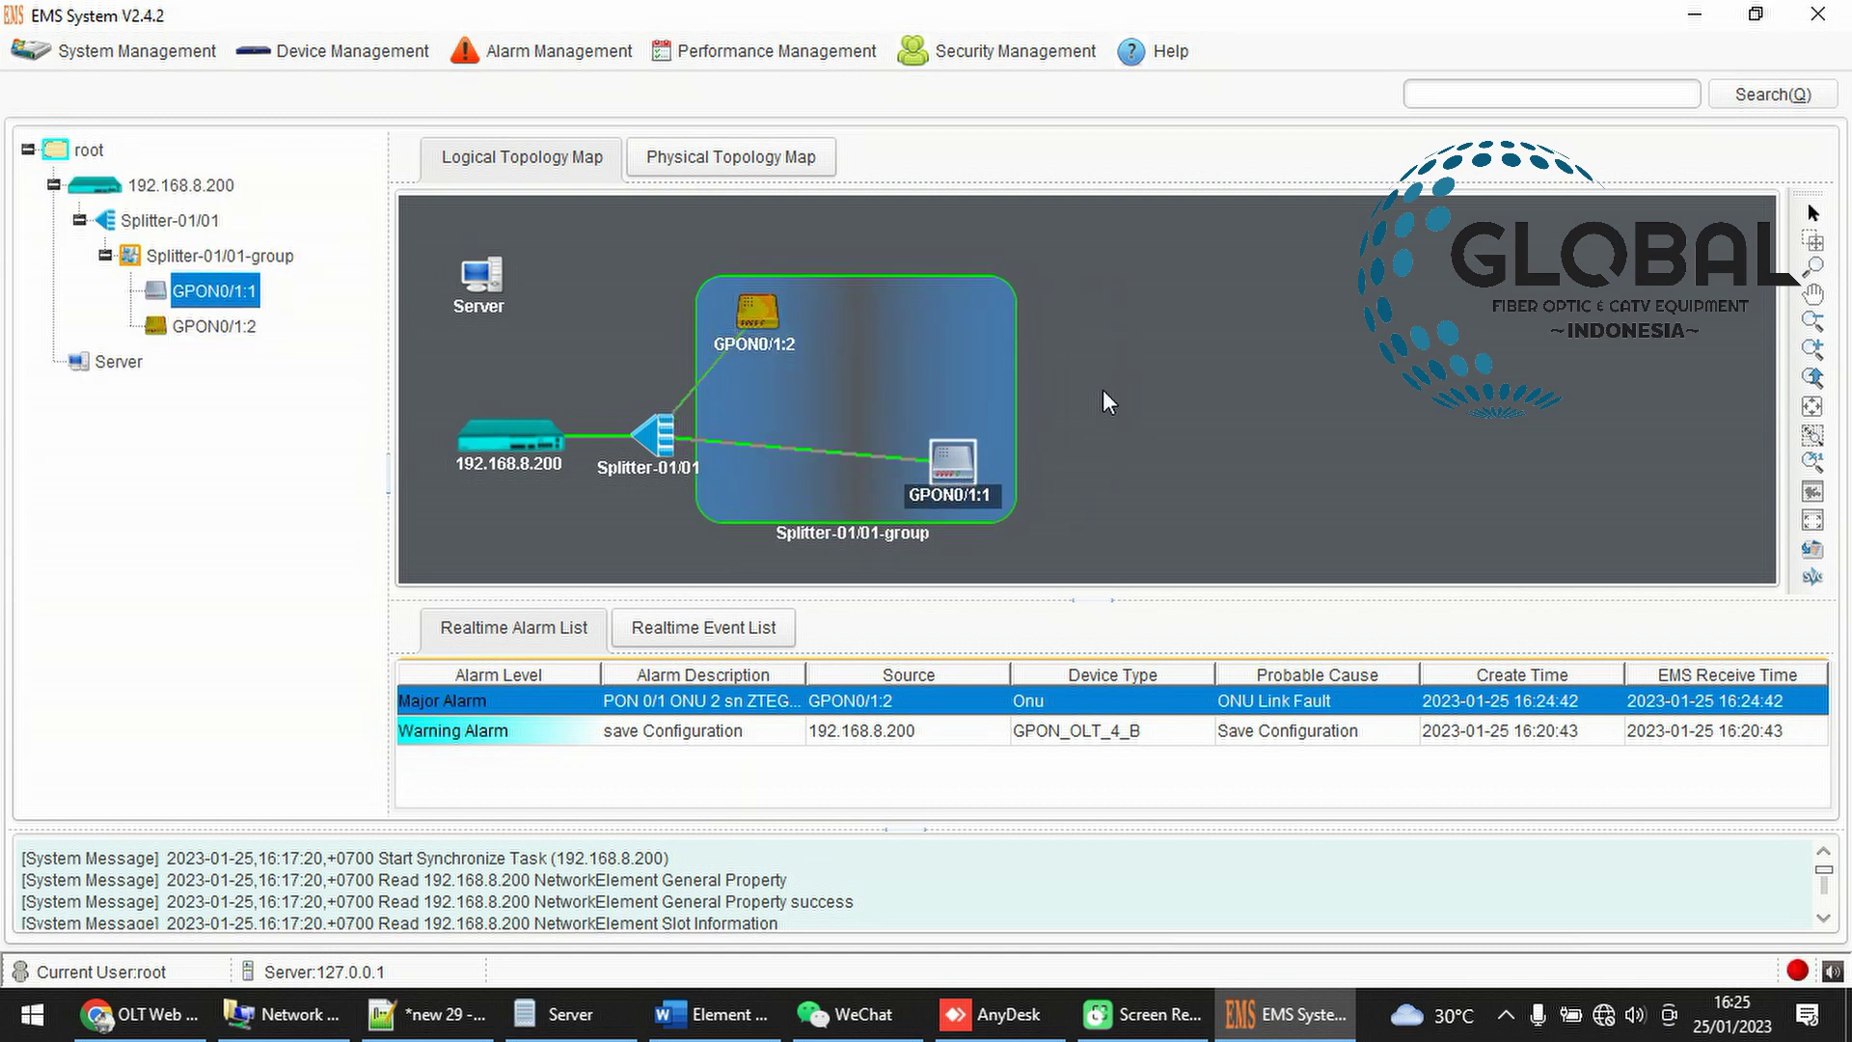
pyautogui.rightClick(1102, 386)
pyautogui.click(1159, 457)
pyautogui.moveTo(772, 349); pyautogui.dragTo(767, 295)
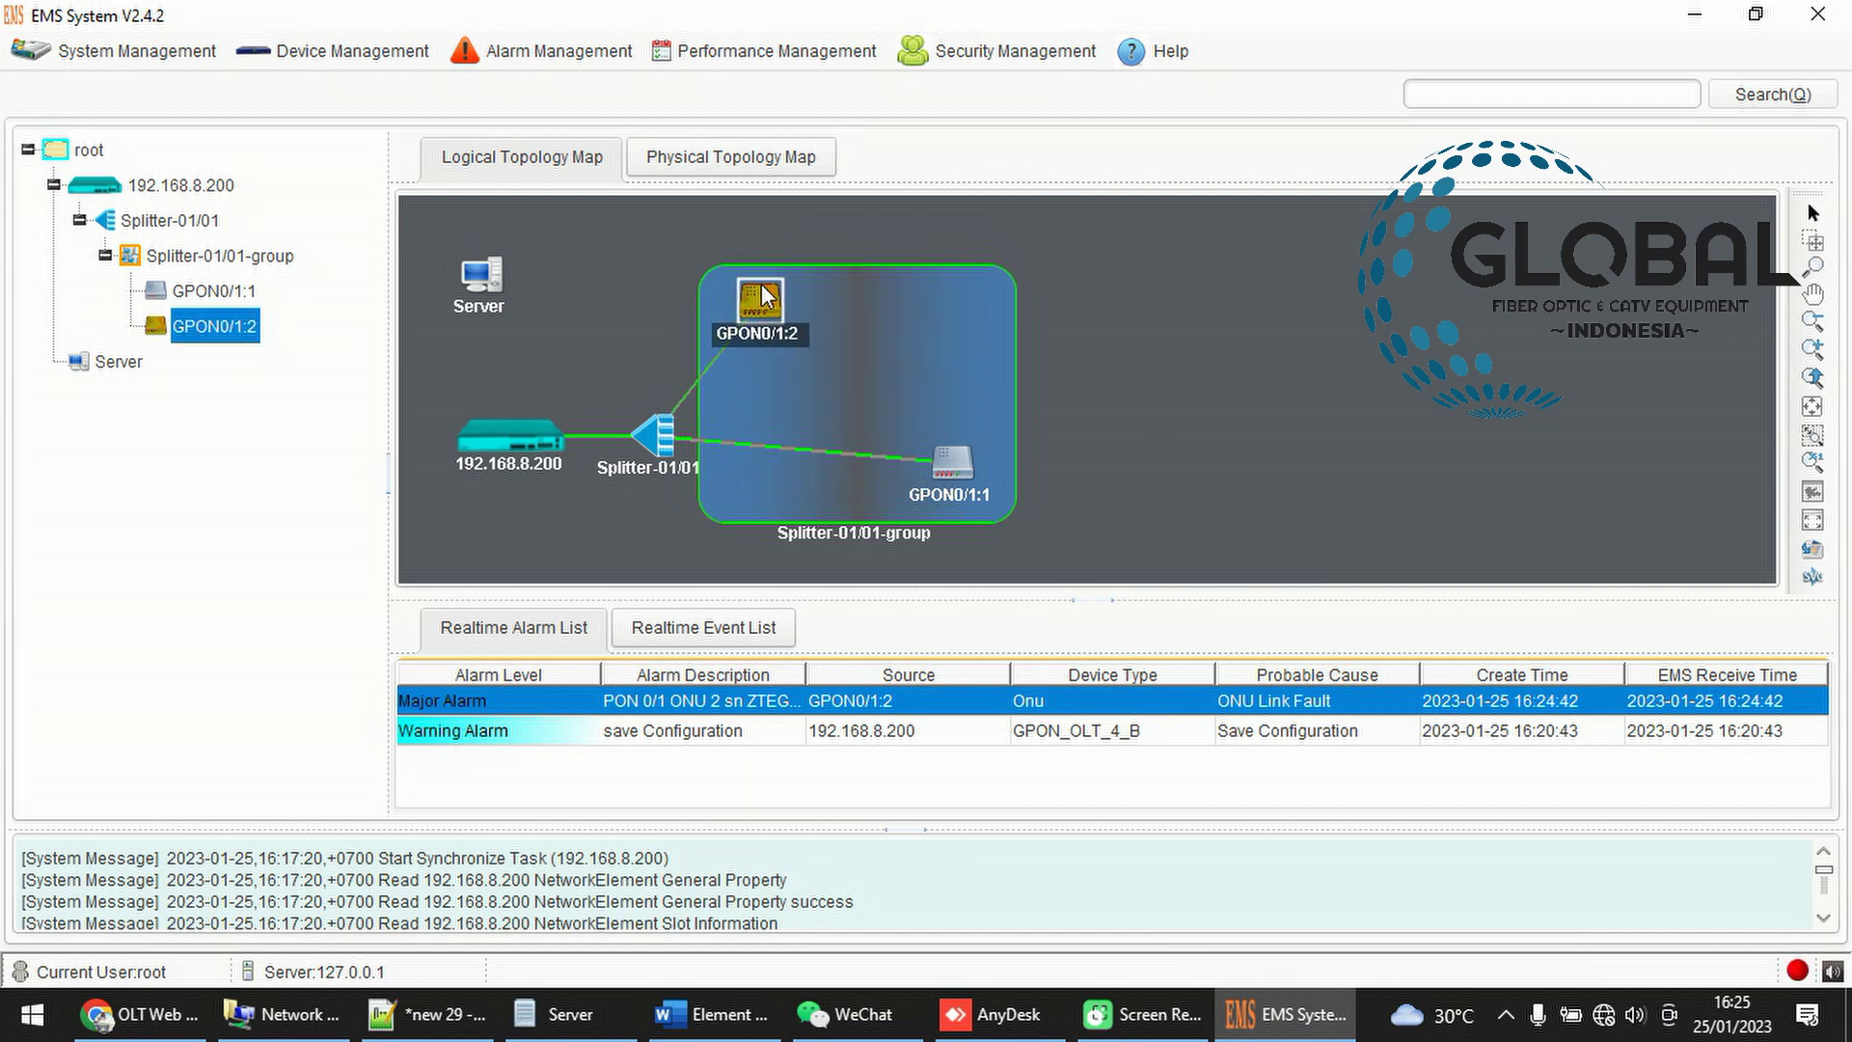
pyautogui.click(1119, 330)
pyautogui.rightClick(1120, 345)
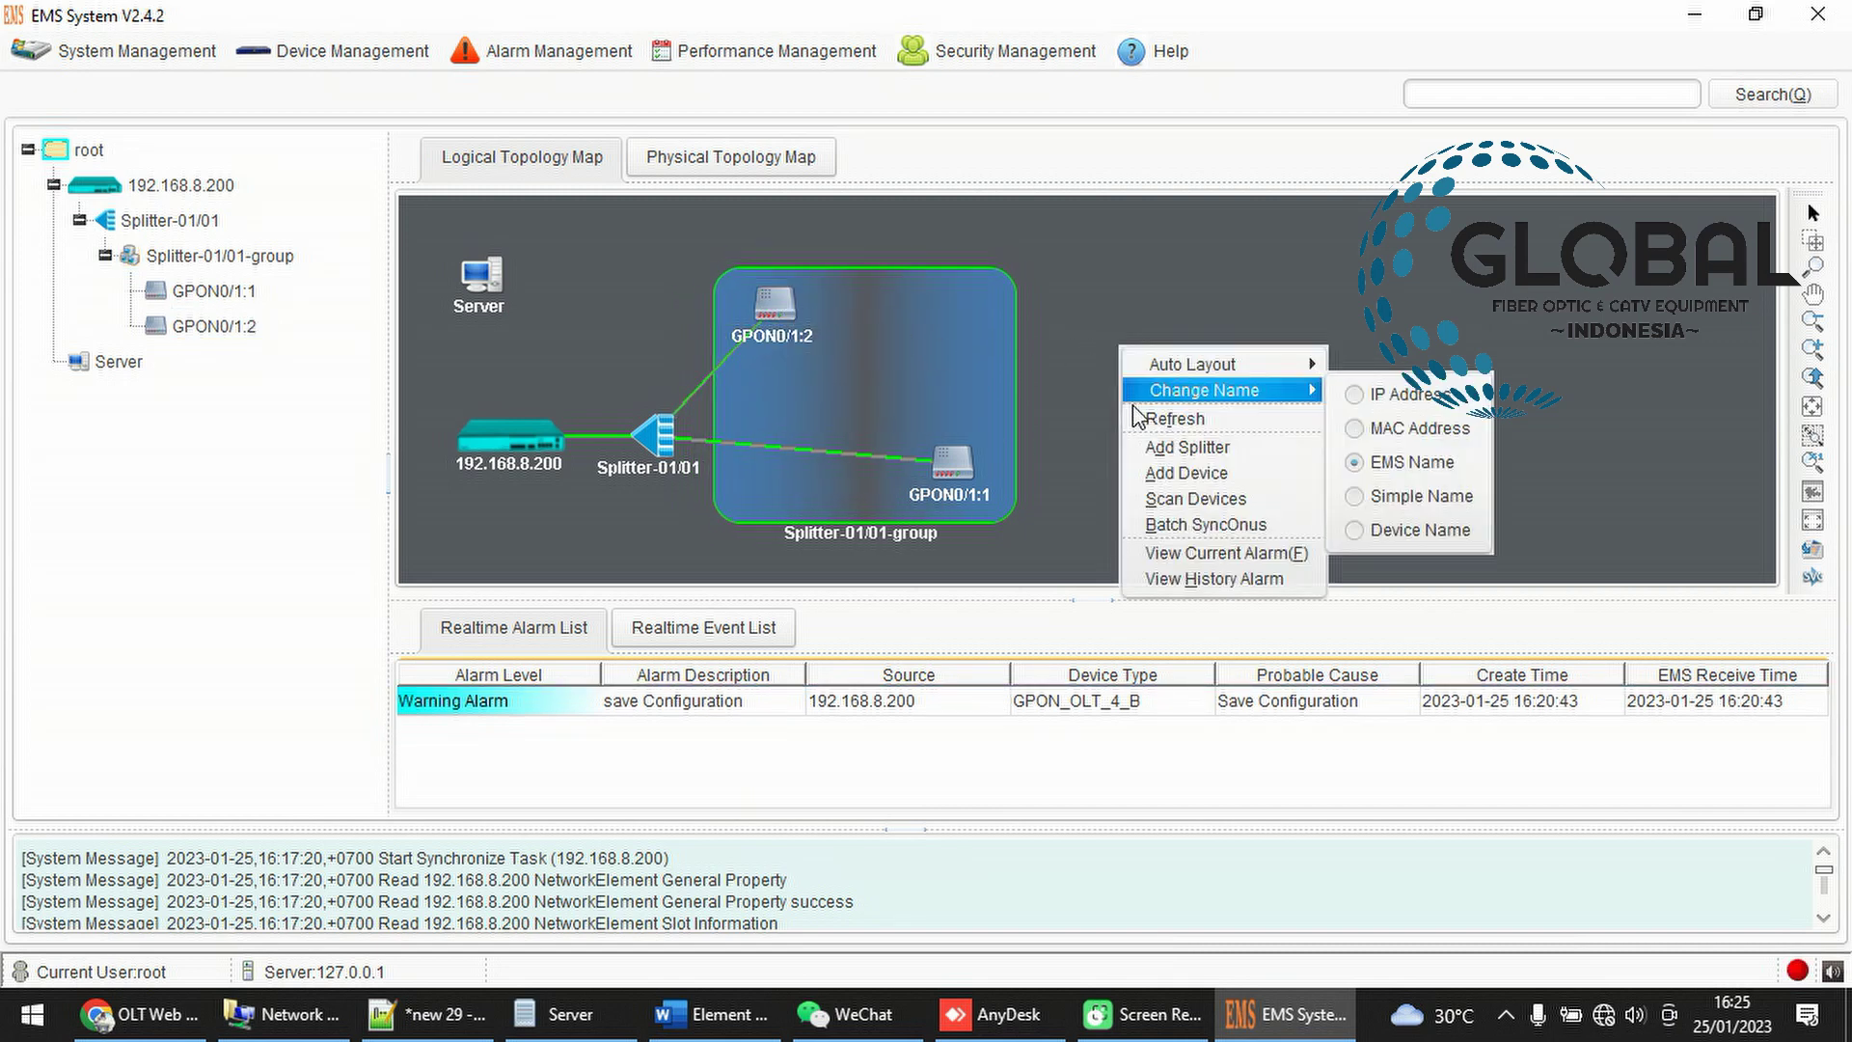
pyautogui.click(1158, 418)
# Move GPON0/1:1 further right and refresh until the link-fault alarm clears
pyautogui.click(789, 314)
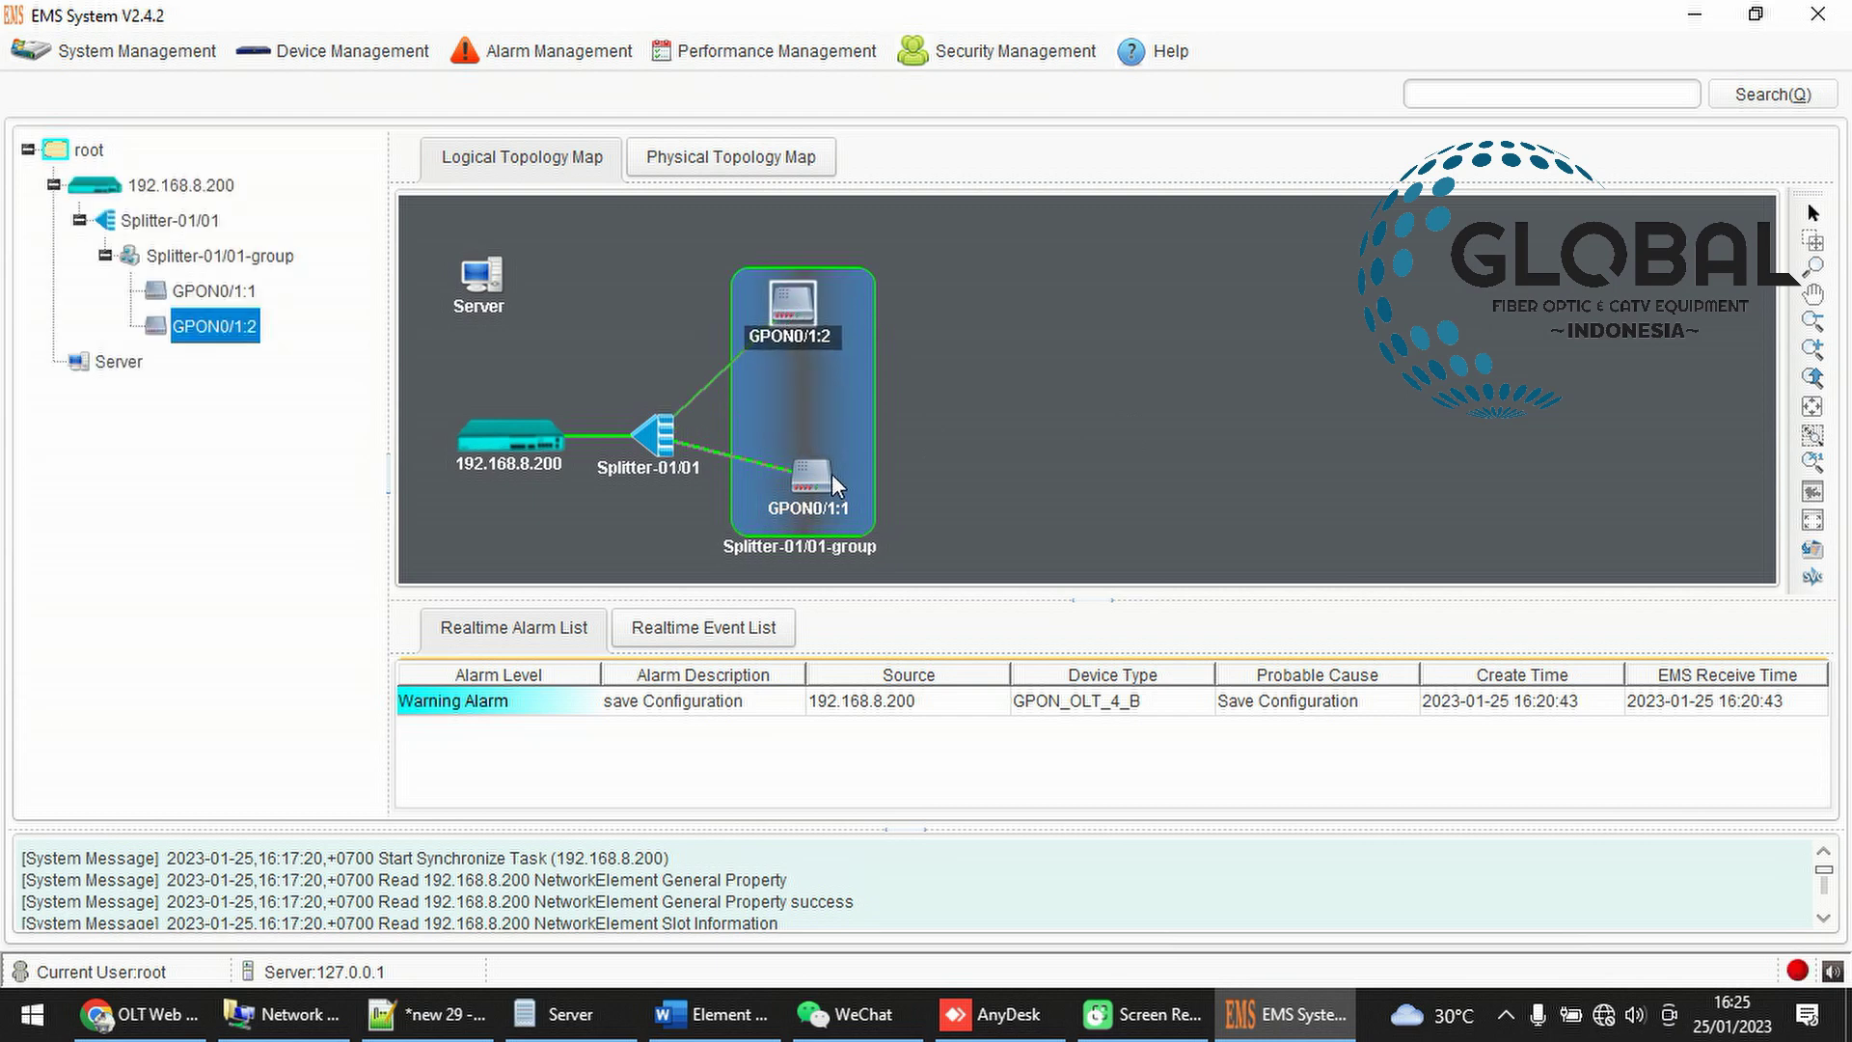
pyautogui.moveTo(831, 472); pyautogui.dragTo(984, 436)
pyautogui.rightClick(1119, 369)
pyautogui.click(1156, 439)
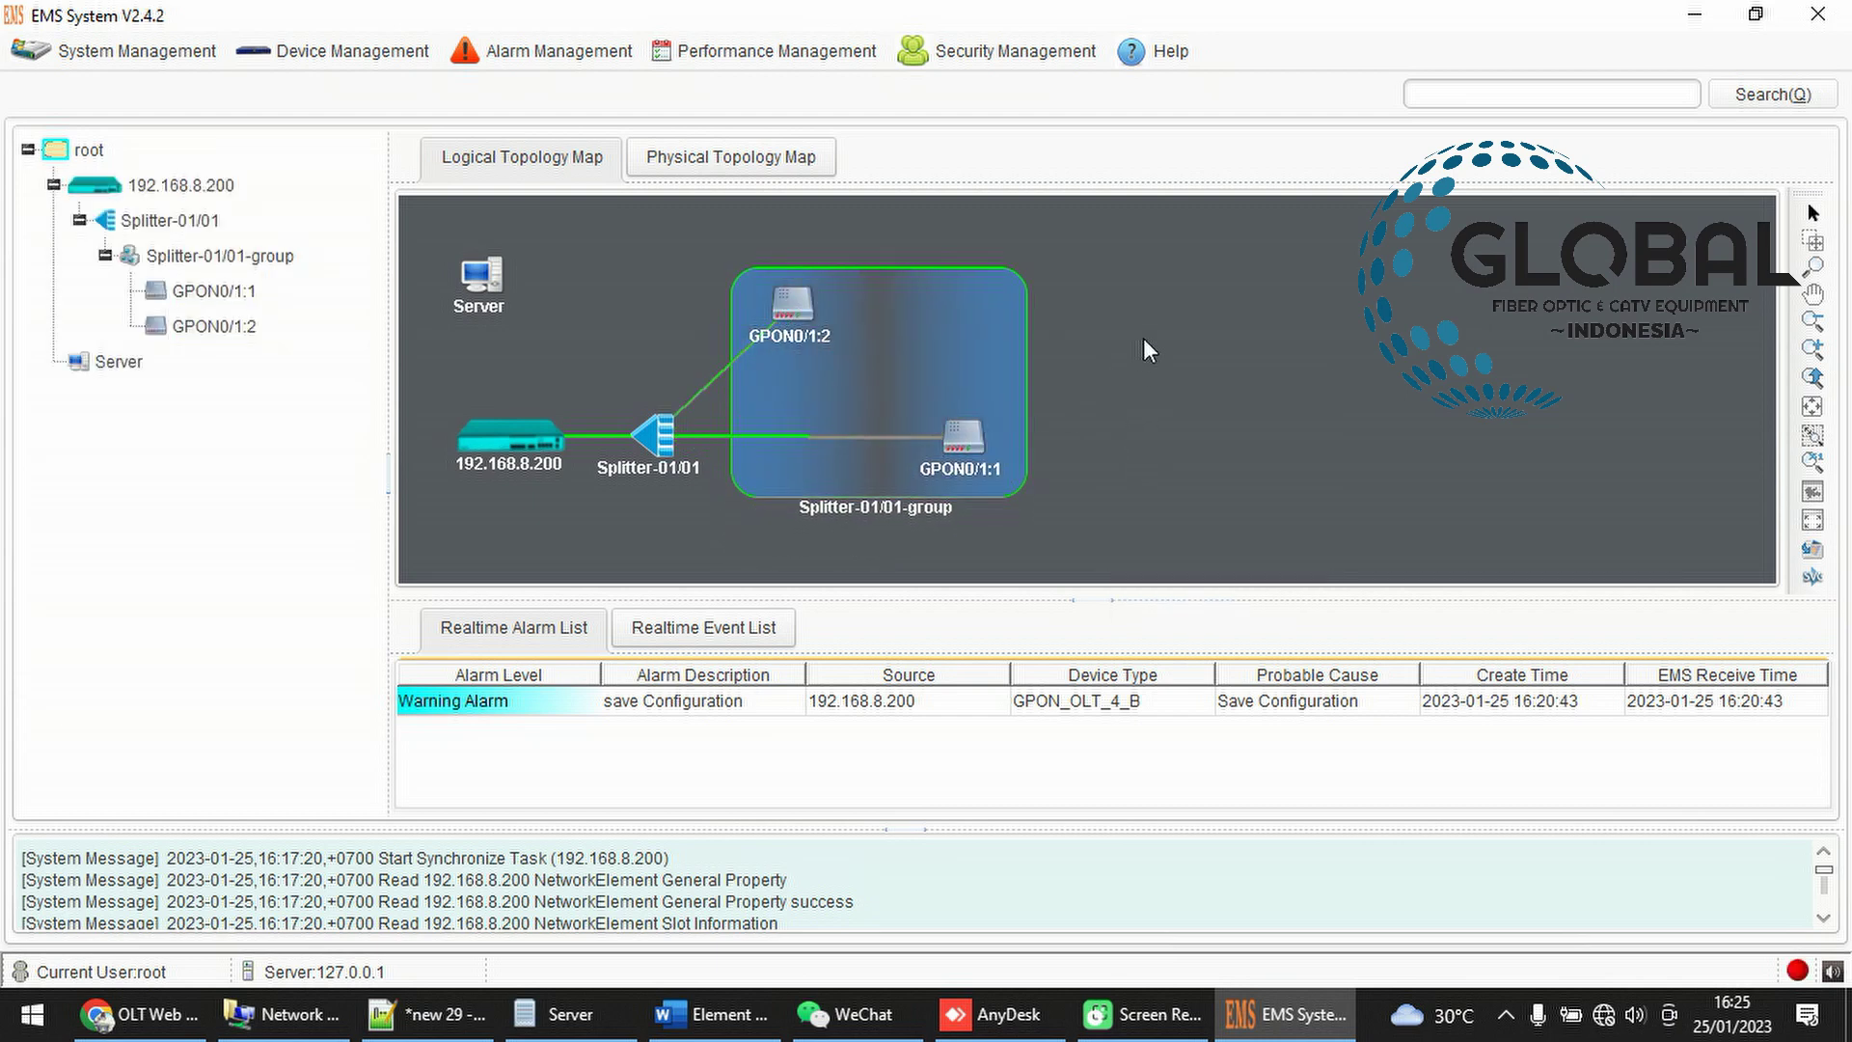
pyautogui.rightClick(1148, 348)
# Lower the faulty GPON0/1:1, move GPON0/1:2 up-right, and refresh the map twice
pyautogui.click(1178, 421)
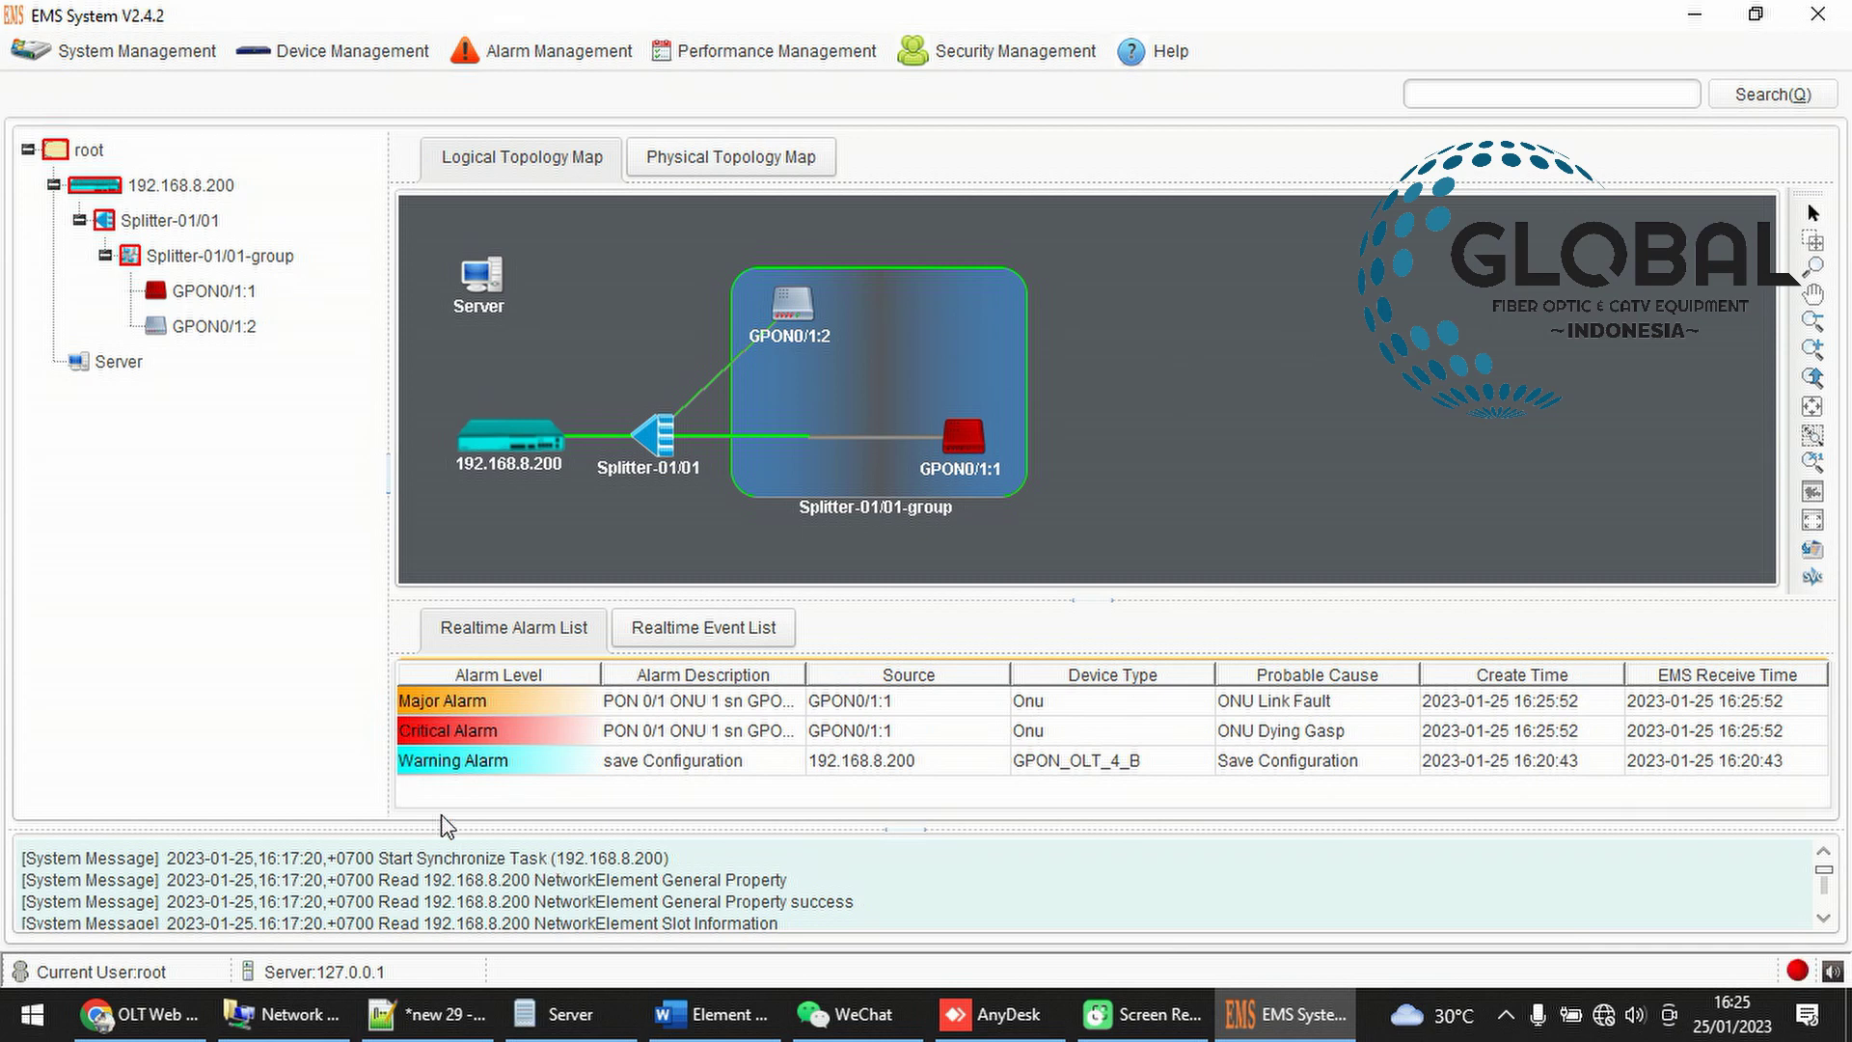
pyautogui.click(789, 305)
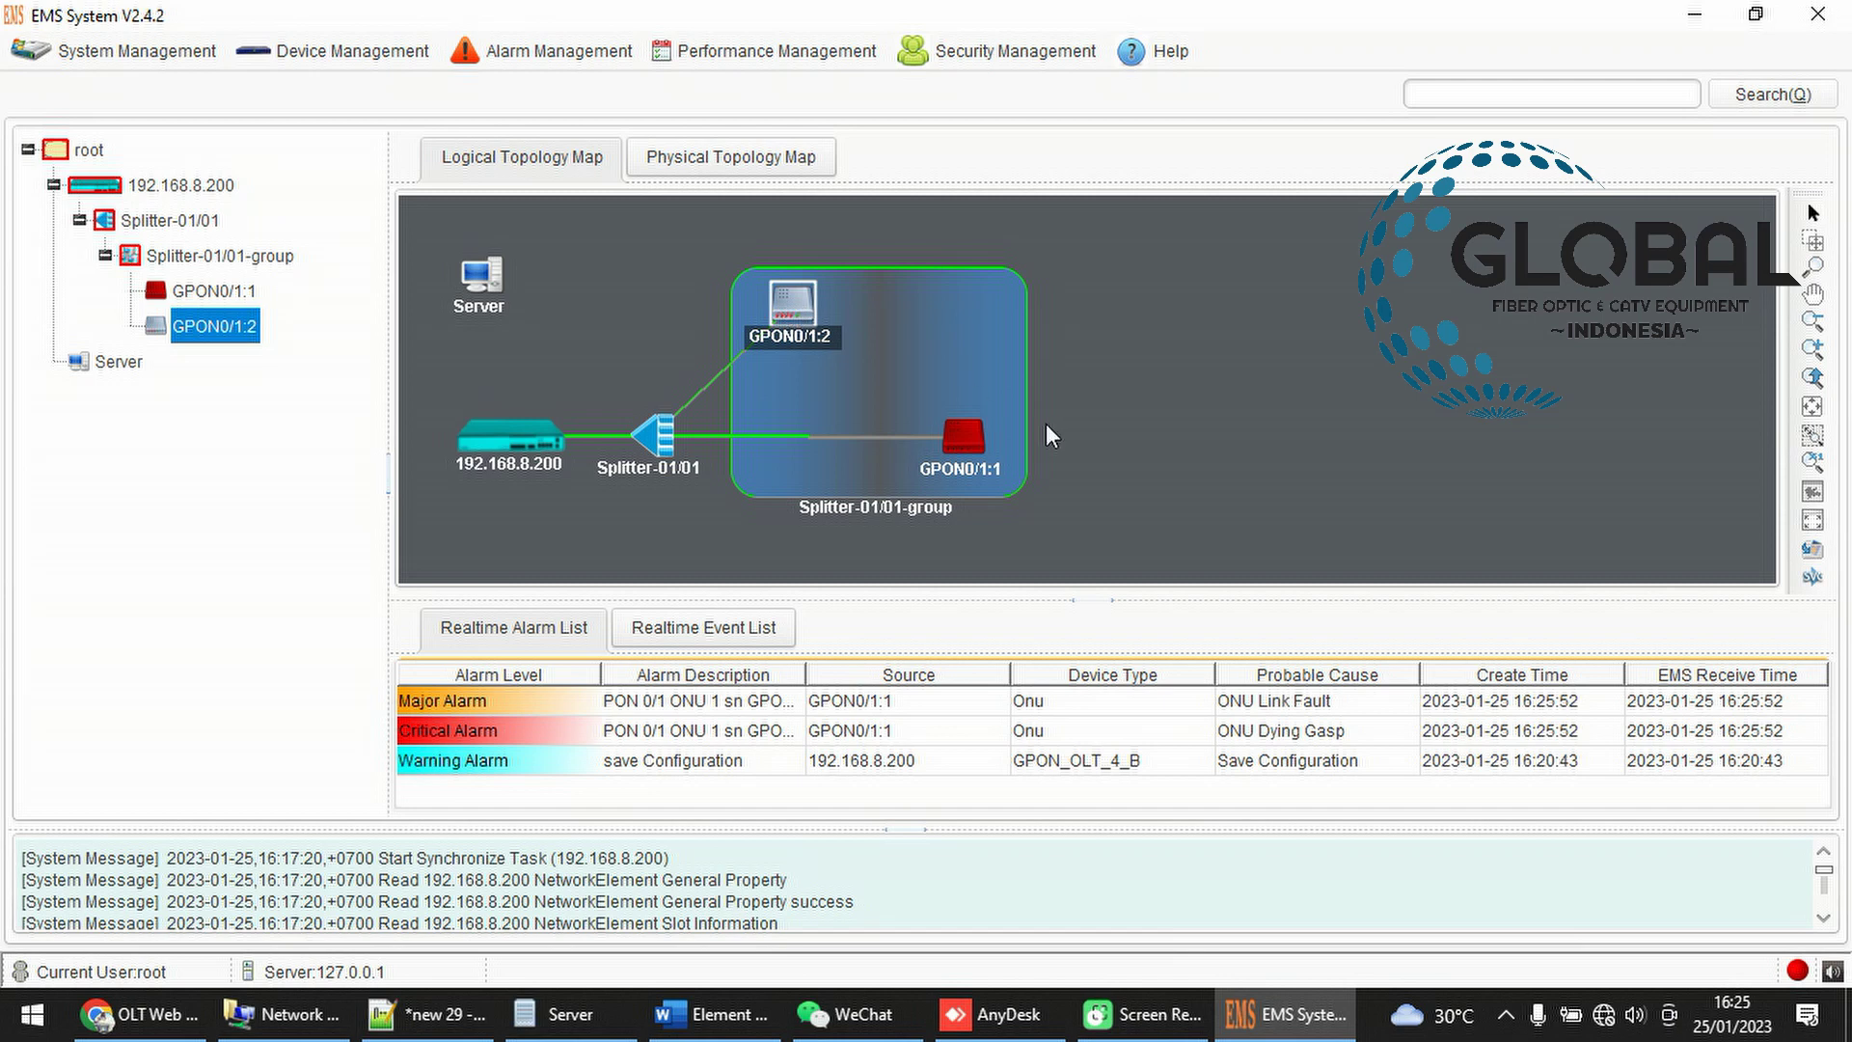
pyautogui.click(984, 434)
pyautogui.moveTo(983, 434)
pyautogui.mouseDown()
pyautogui.moveTo(1020, 478)
pyautogui.moveTo(1003, 432)
pyautogui.mouseUp()
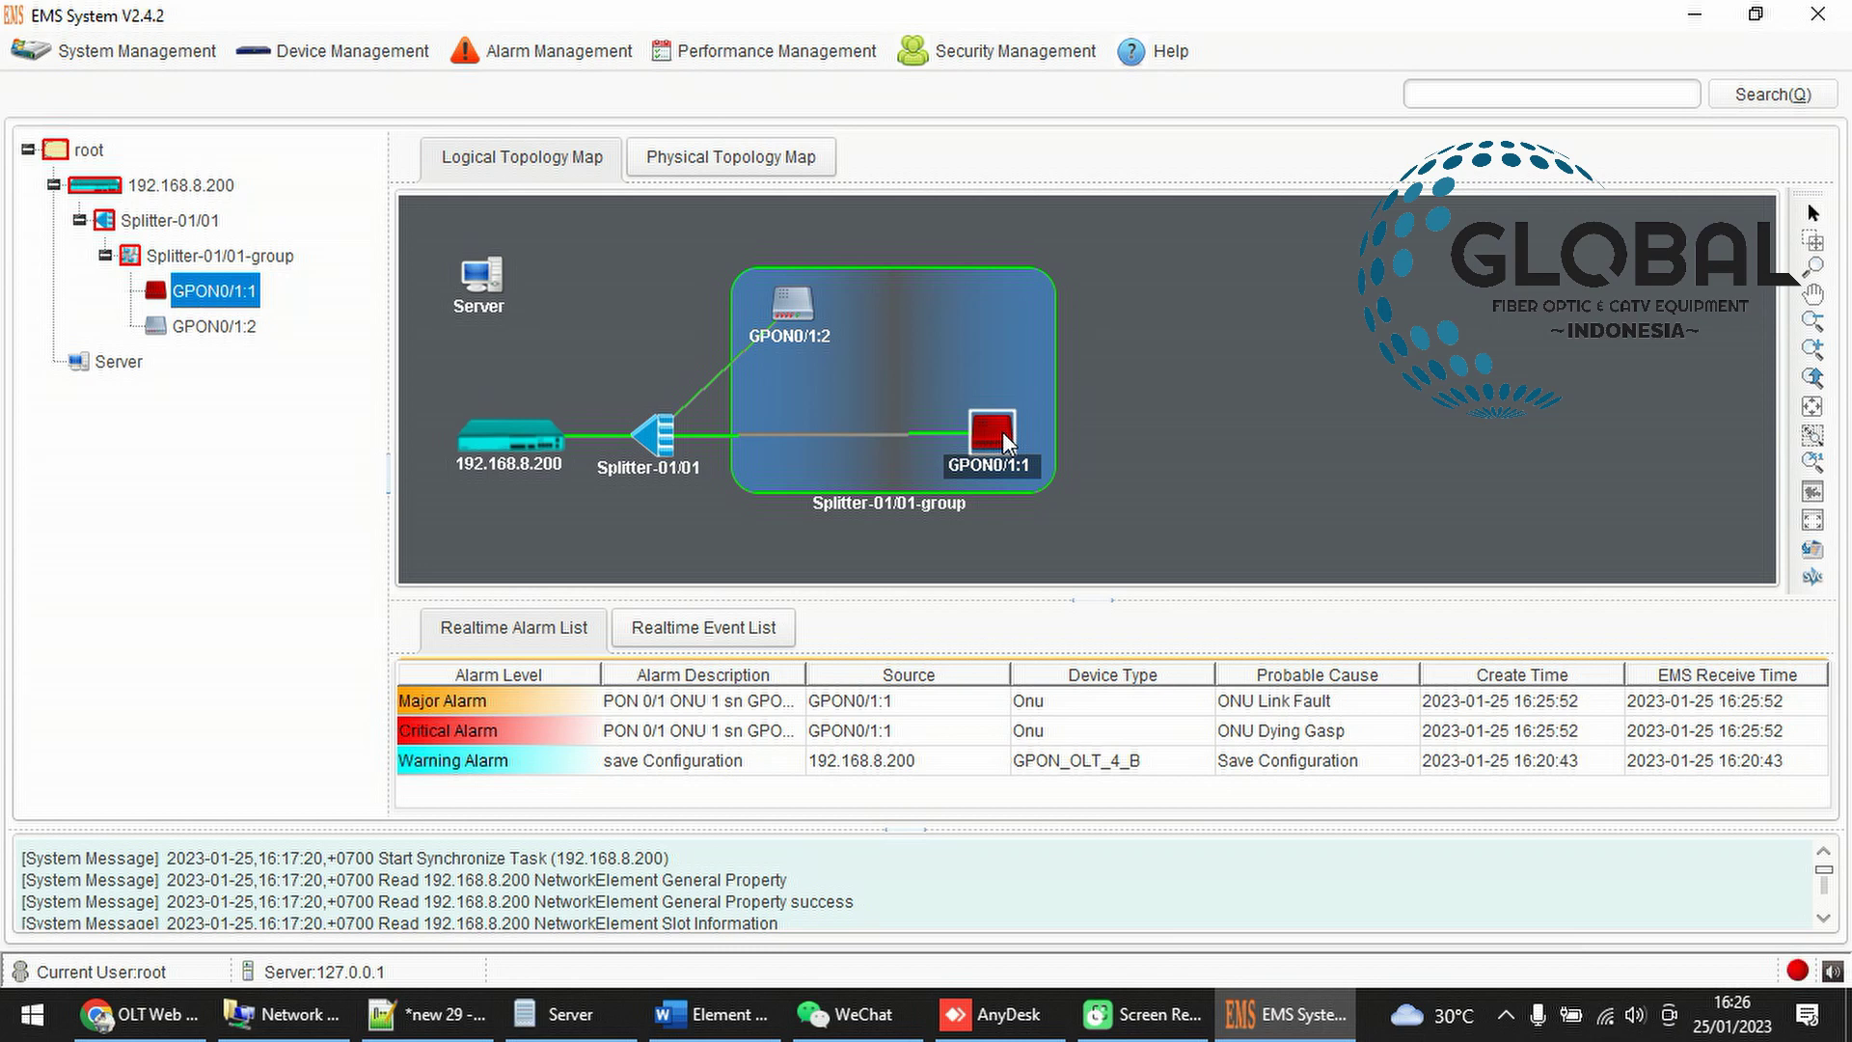
pyautogui.moveTo(1003, 431); pyautogui.dragTo(1003, 483)
pyautogui.moveTo(786, 298); pyautogui.dragTo(1033, 254)
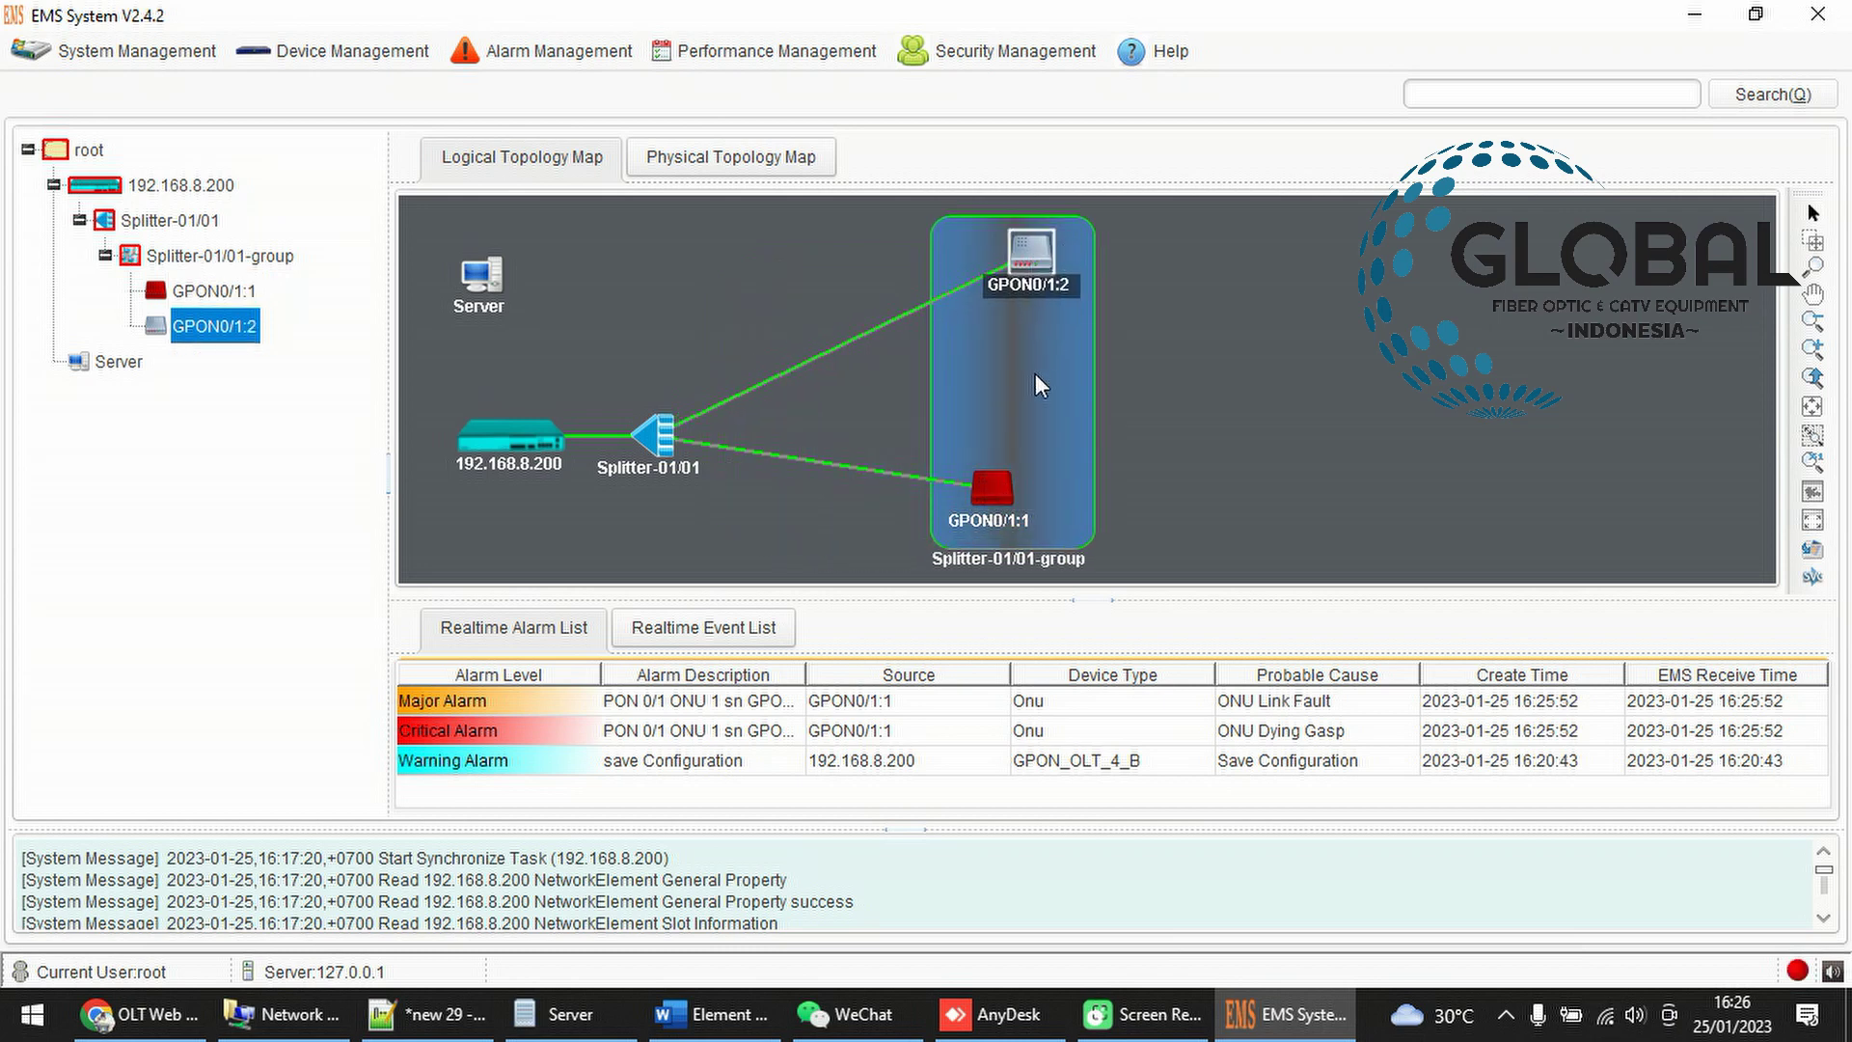
pyautogui.click(976, 484)
pyautogui.moveTo(976, 483); pyautogui.dragTo(935, 447)
pyautogui.rightClick(1239, 416)
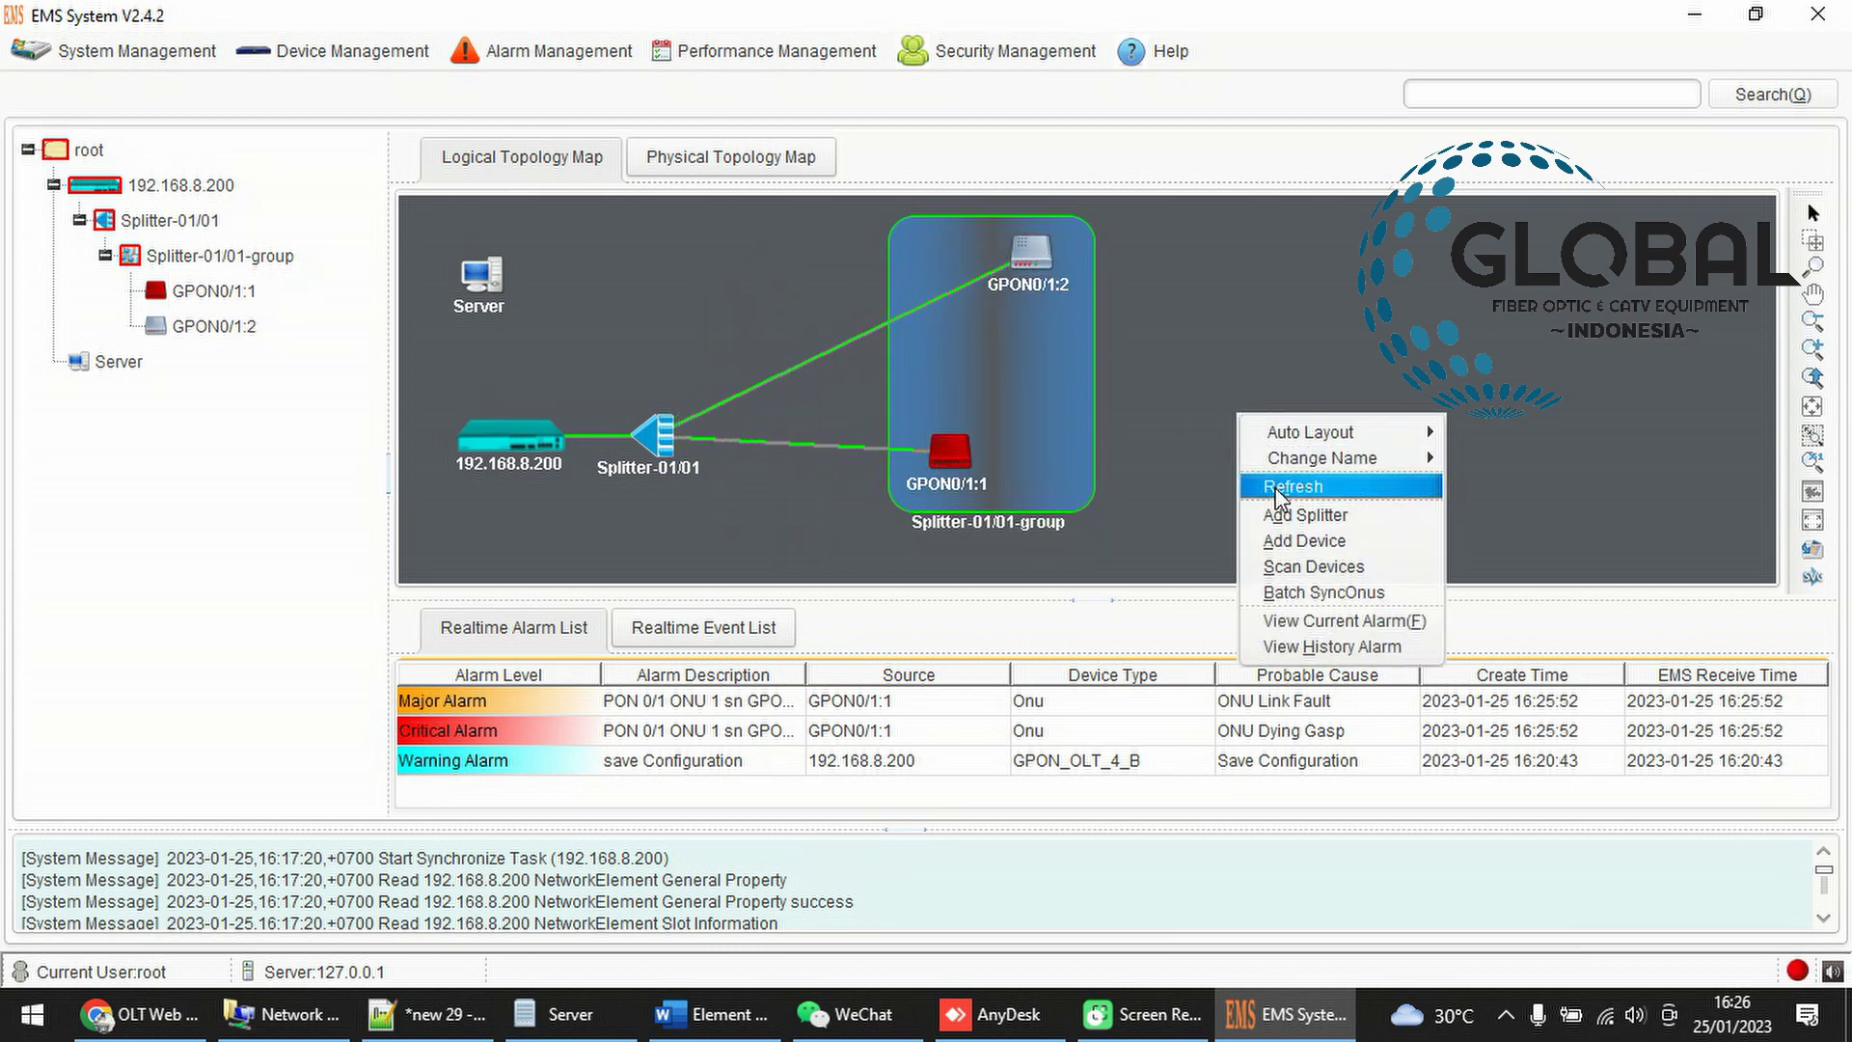
pyautogui.click(1280, 490)
pyautogui.rightClick(1029, 361)
pyautogui.click(1088, 430)
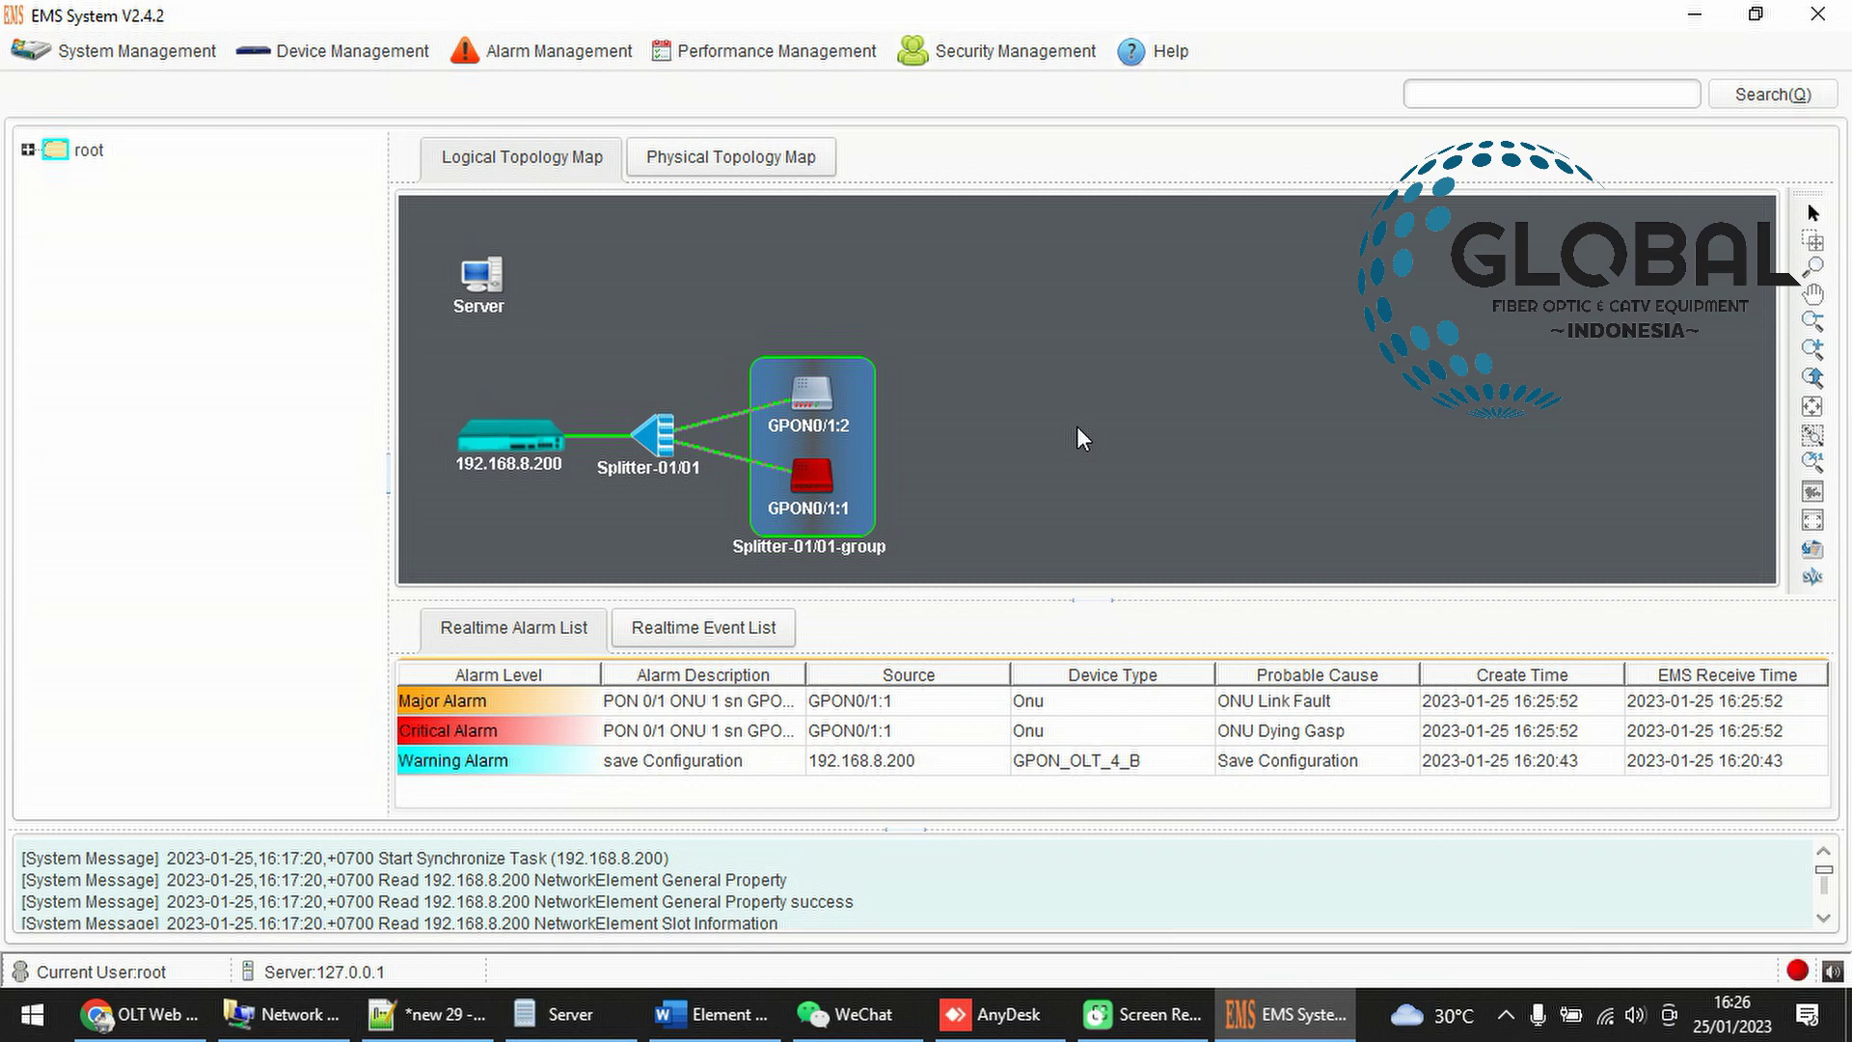
# Shift GPON0/1:1 right and GPON0/1:2 up in the group, then refresh the topology
pyautogui.moveTo(809, 470); pyautogui.dragTo(1095, 403)
pyautogui.moveTo(812, 394); pyautogui.dragTo(841, 313)
pyautogui.moveTo(1108, 450); pyautogui.dragTo(1108, 454)
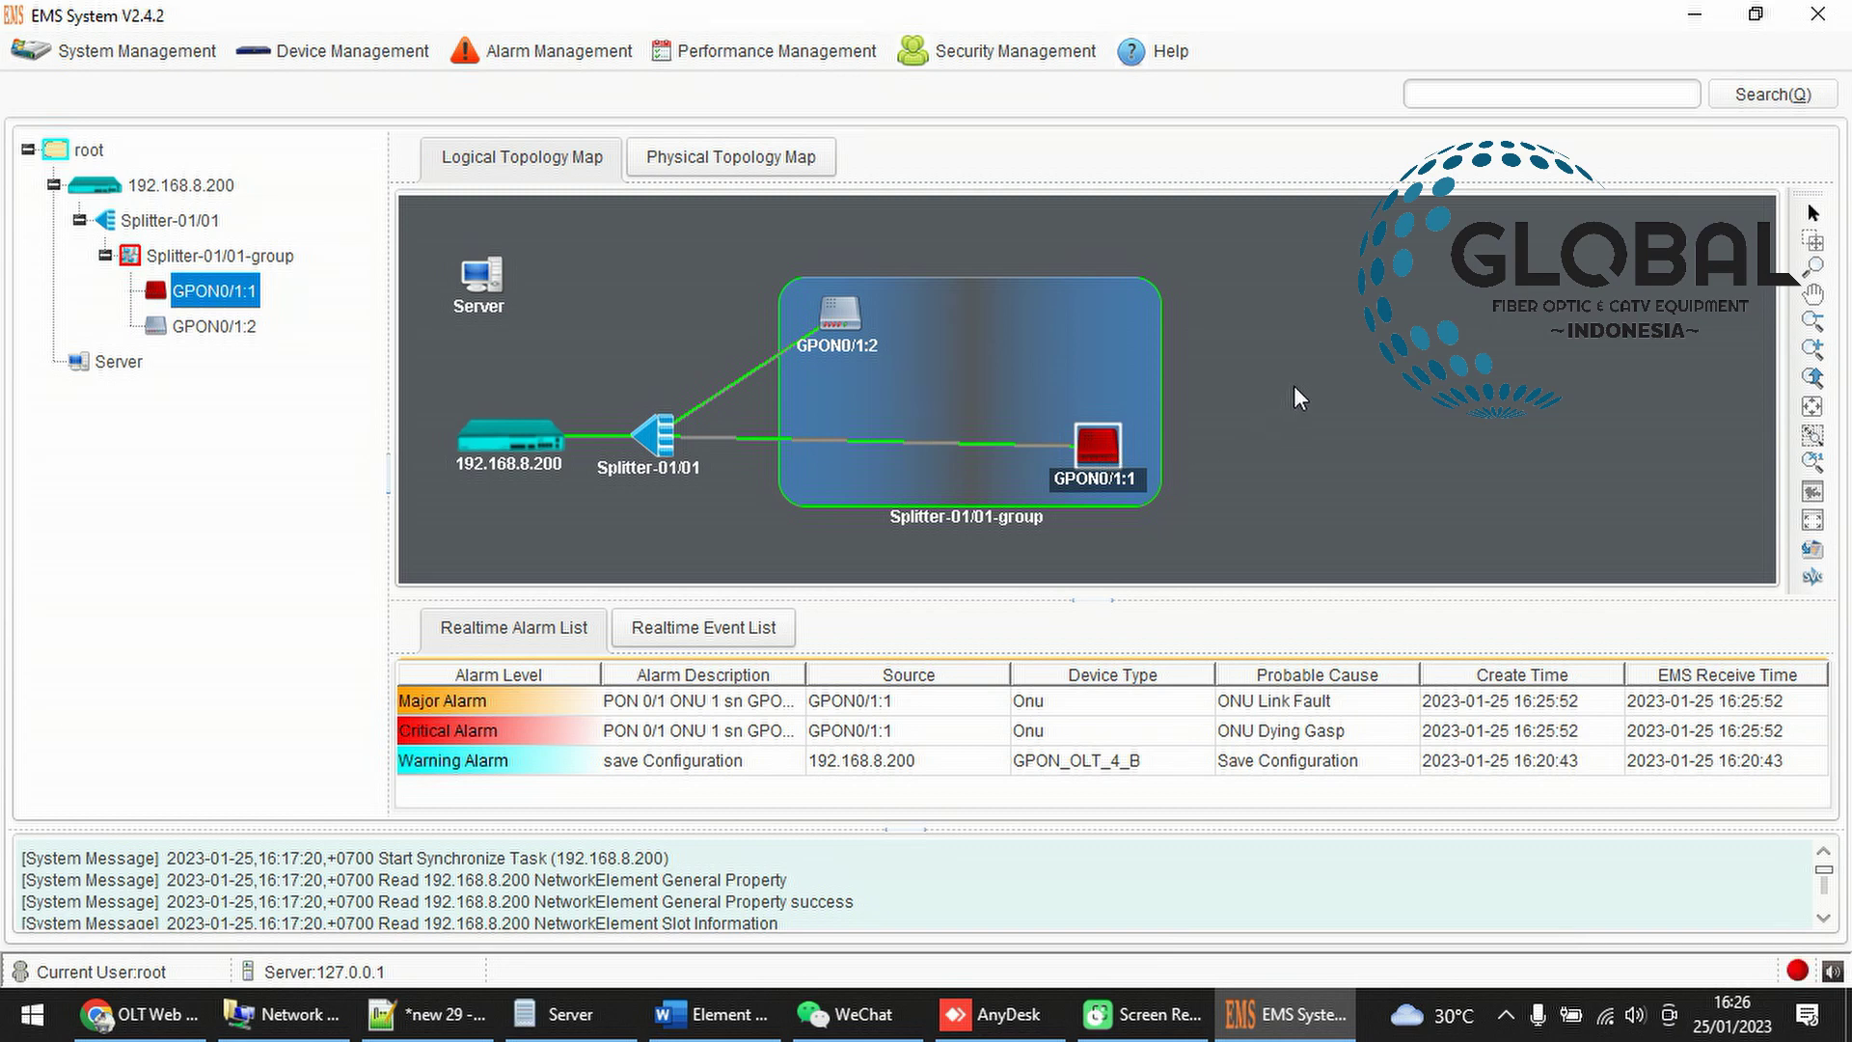
pyautogui.rightClick(1331, 377)
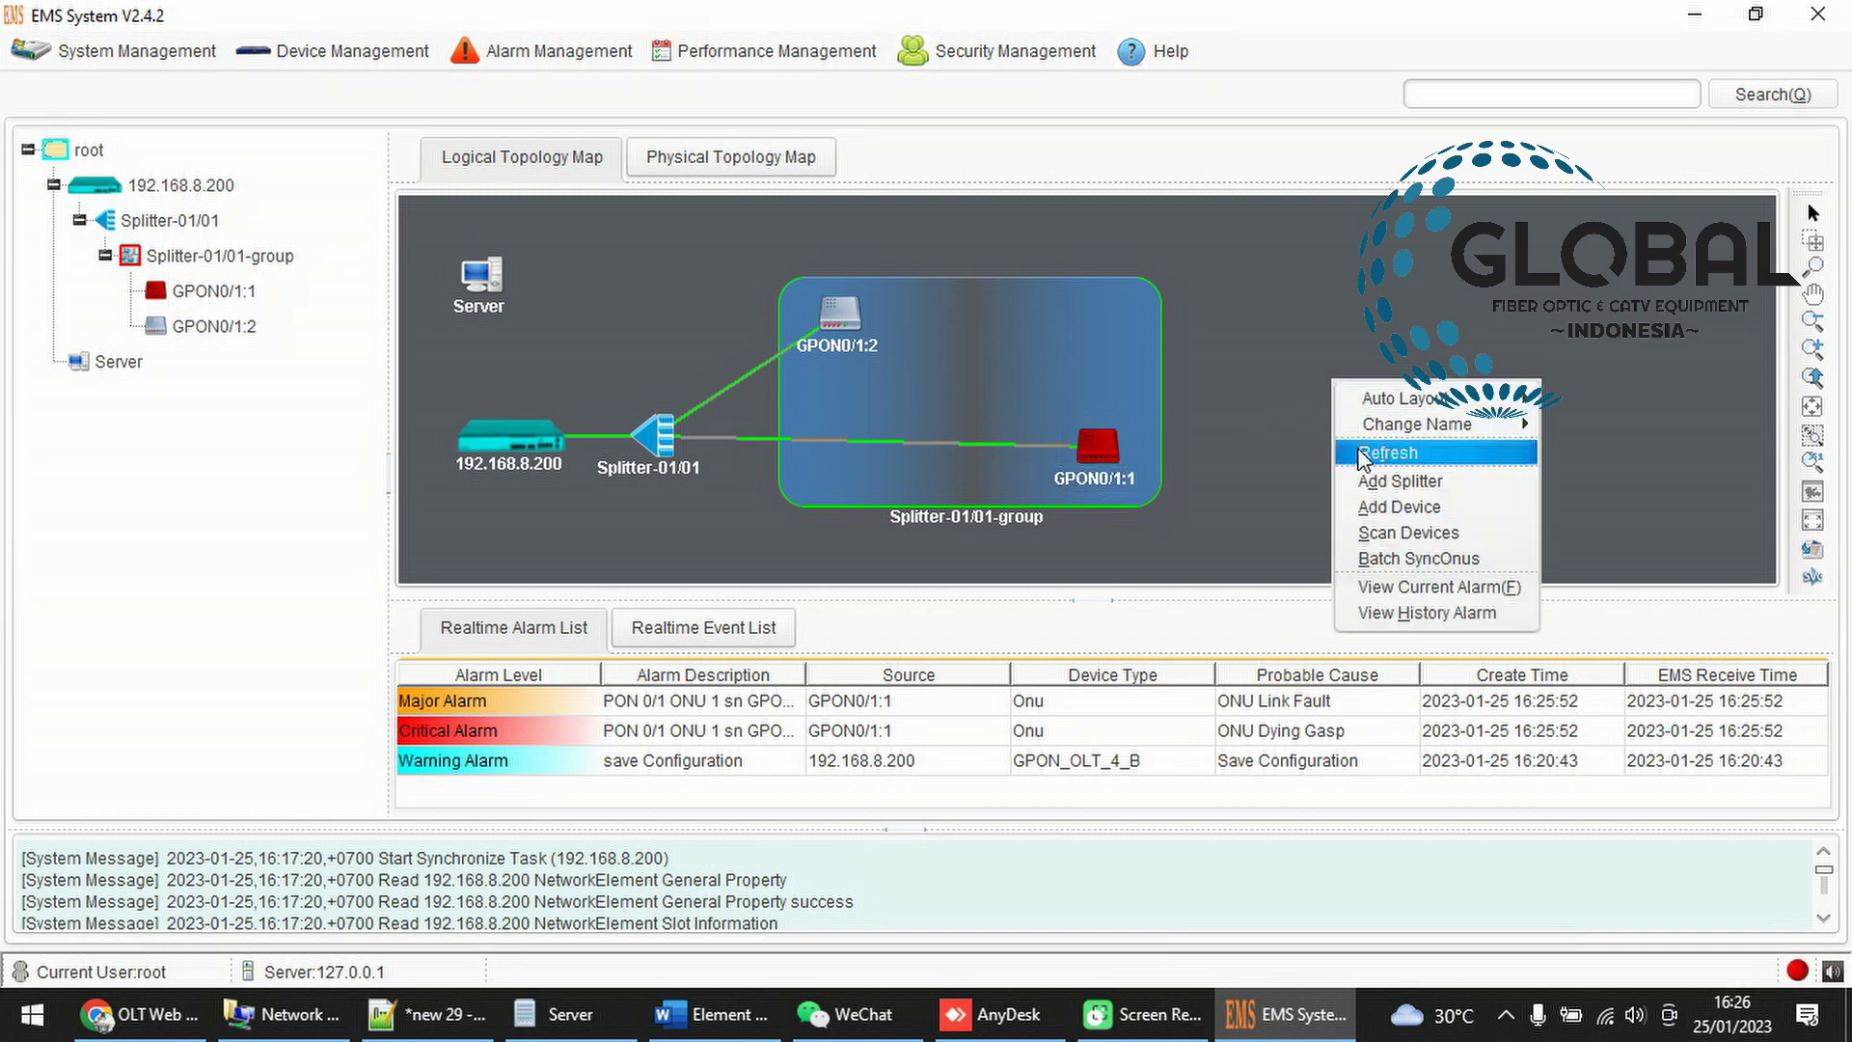
pyautogui.click(1357, 448)
pyautogui.rightClick(1181, 480)
pyautogui.click(949, 449)
# Nudge both ONUs upward, select Splitter-01/01-group, and switch to the OLT web interface
pyautogui.moveTo(825, 407); pyautogui.dragTo(892, 326)
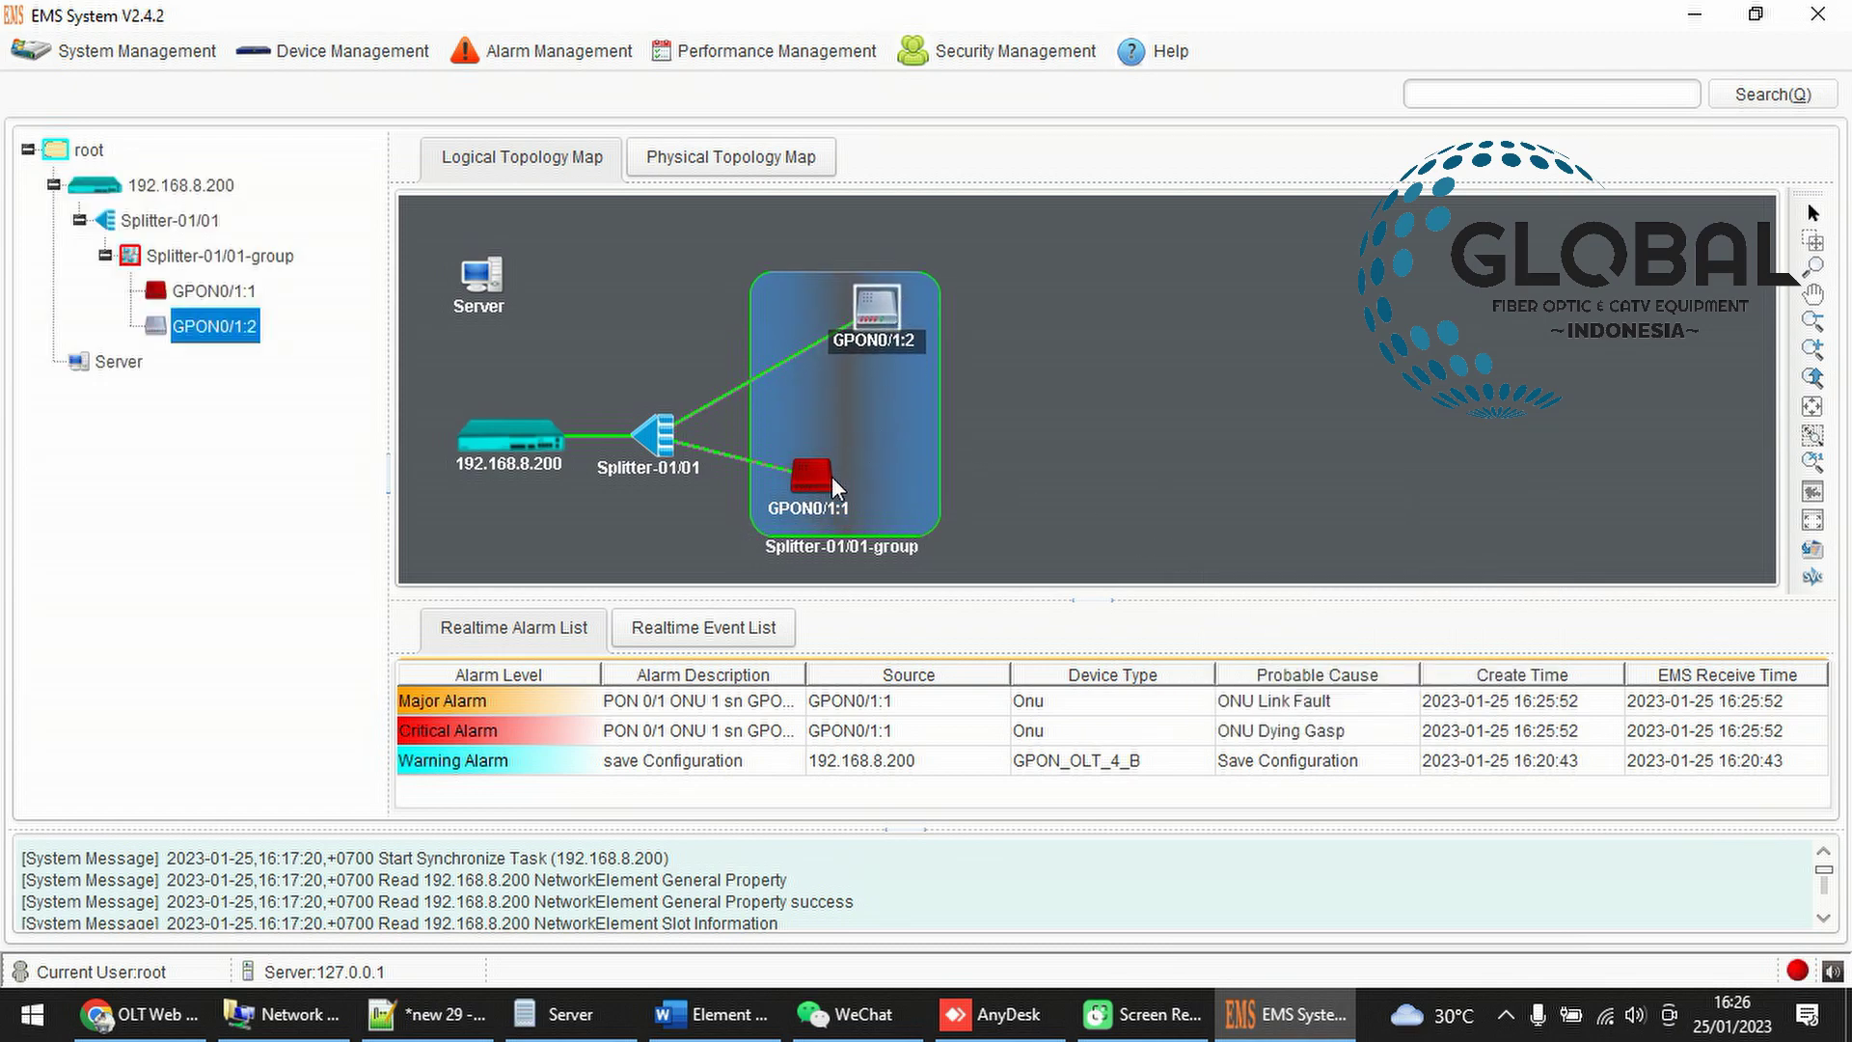
pyautogui.moveTo(832, 477); pyautogui.dragTo(826, 449)
pyautogui.click(897, 353)
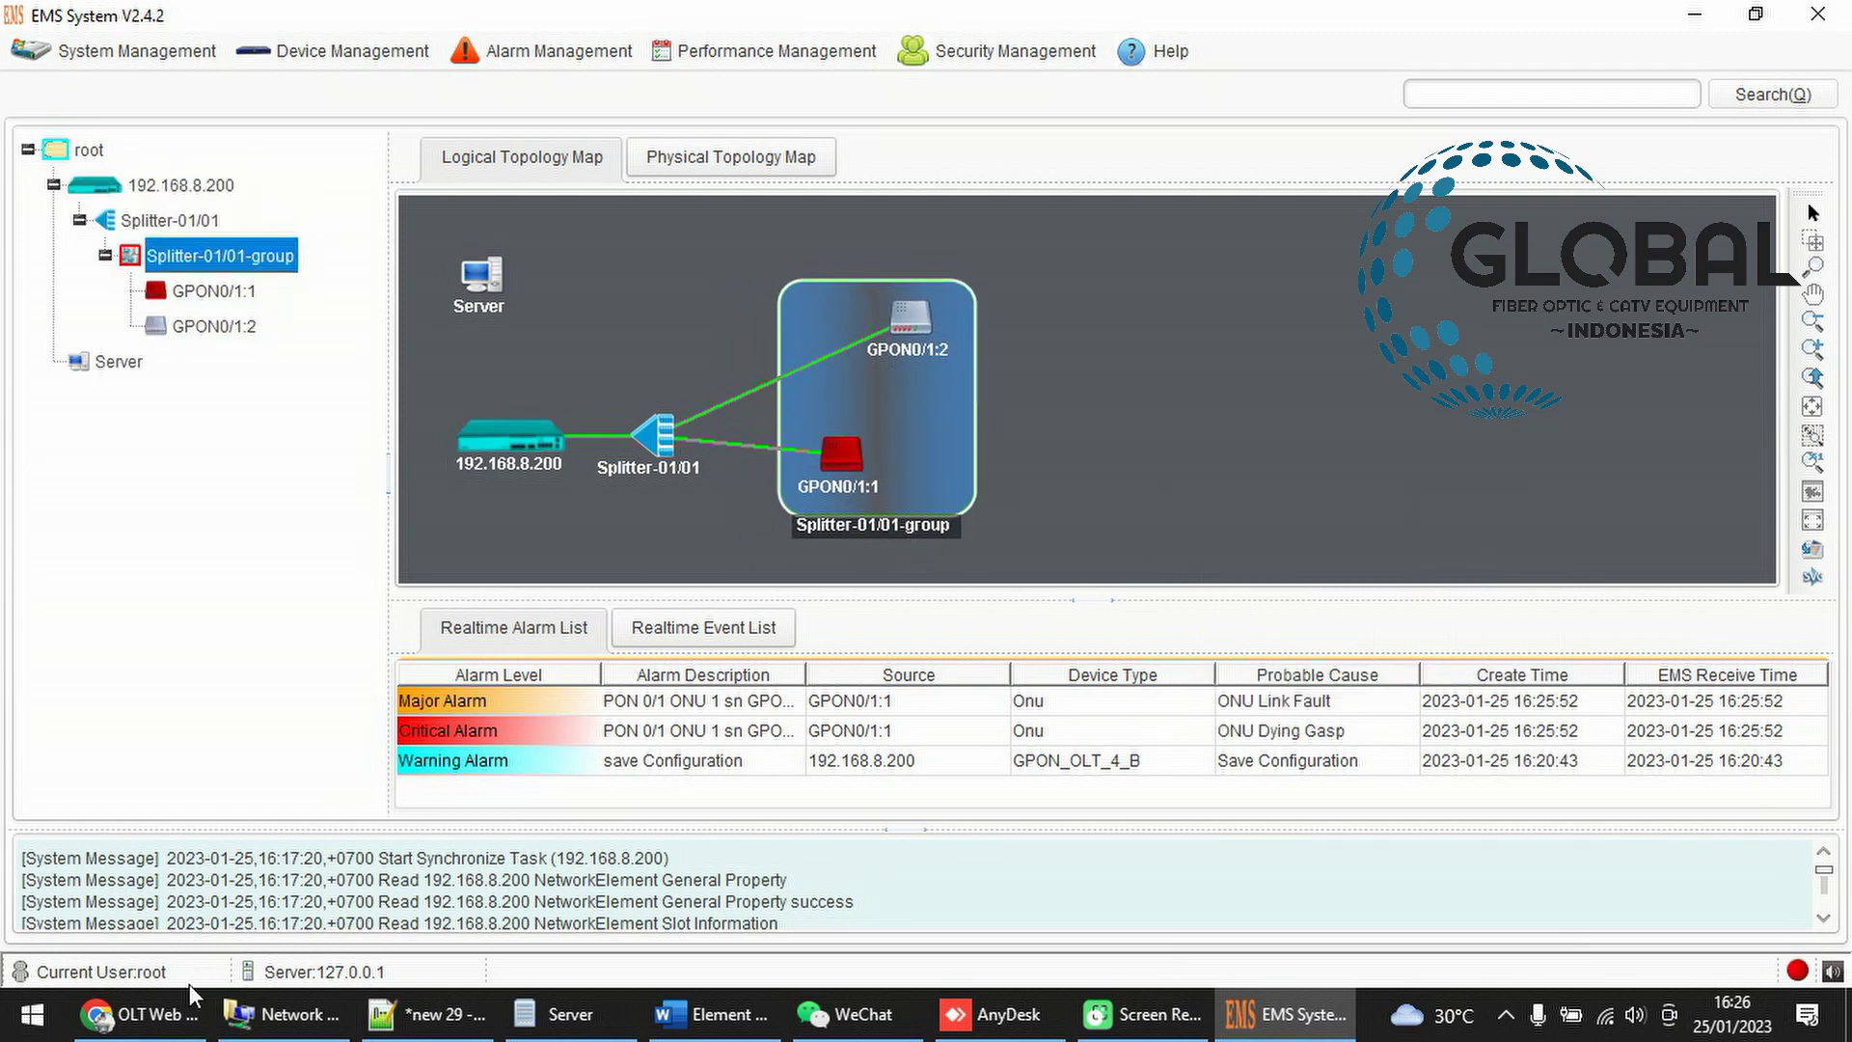
pyautogui.click(145, 1013)
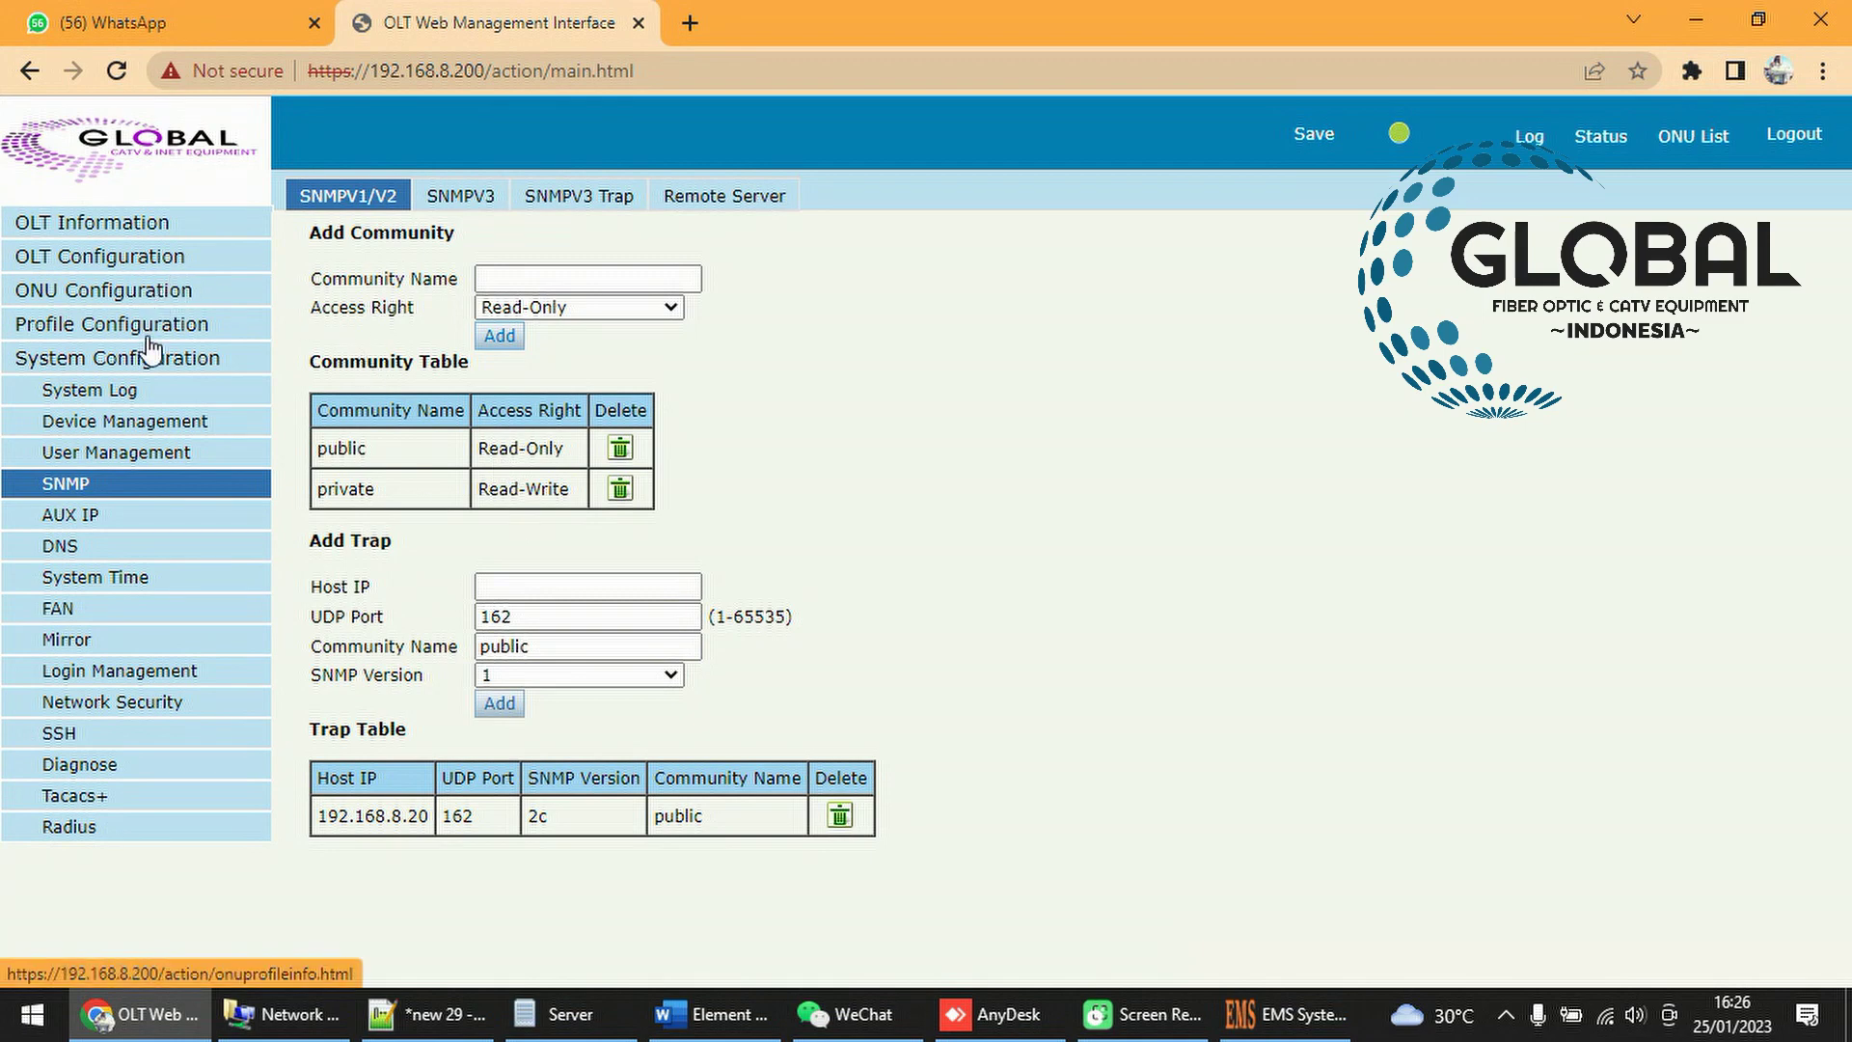
# Check the ONU AuthList showing GPON0/1:1 Offline and GPON0/1:2 Online, then return to EMS
pyautogui.click(113, 291)
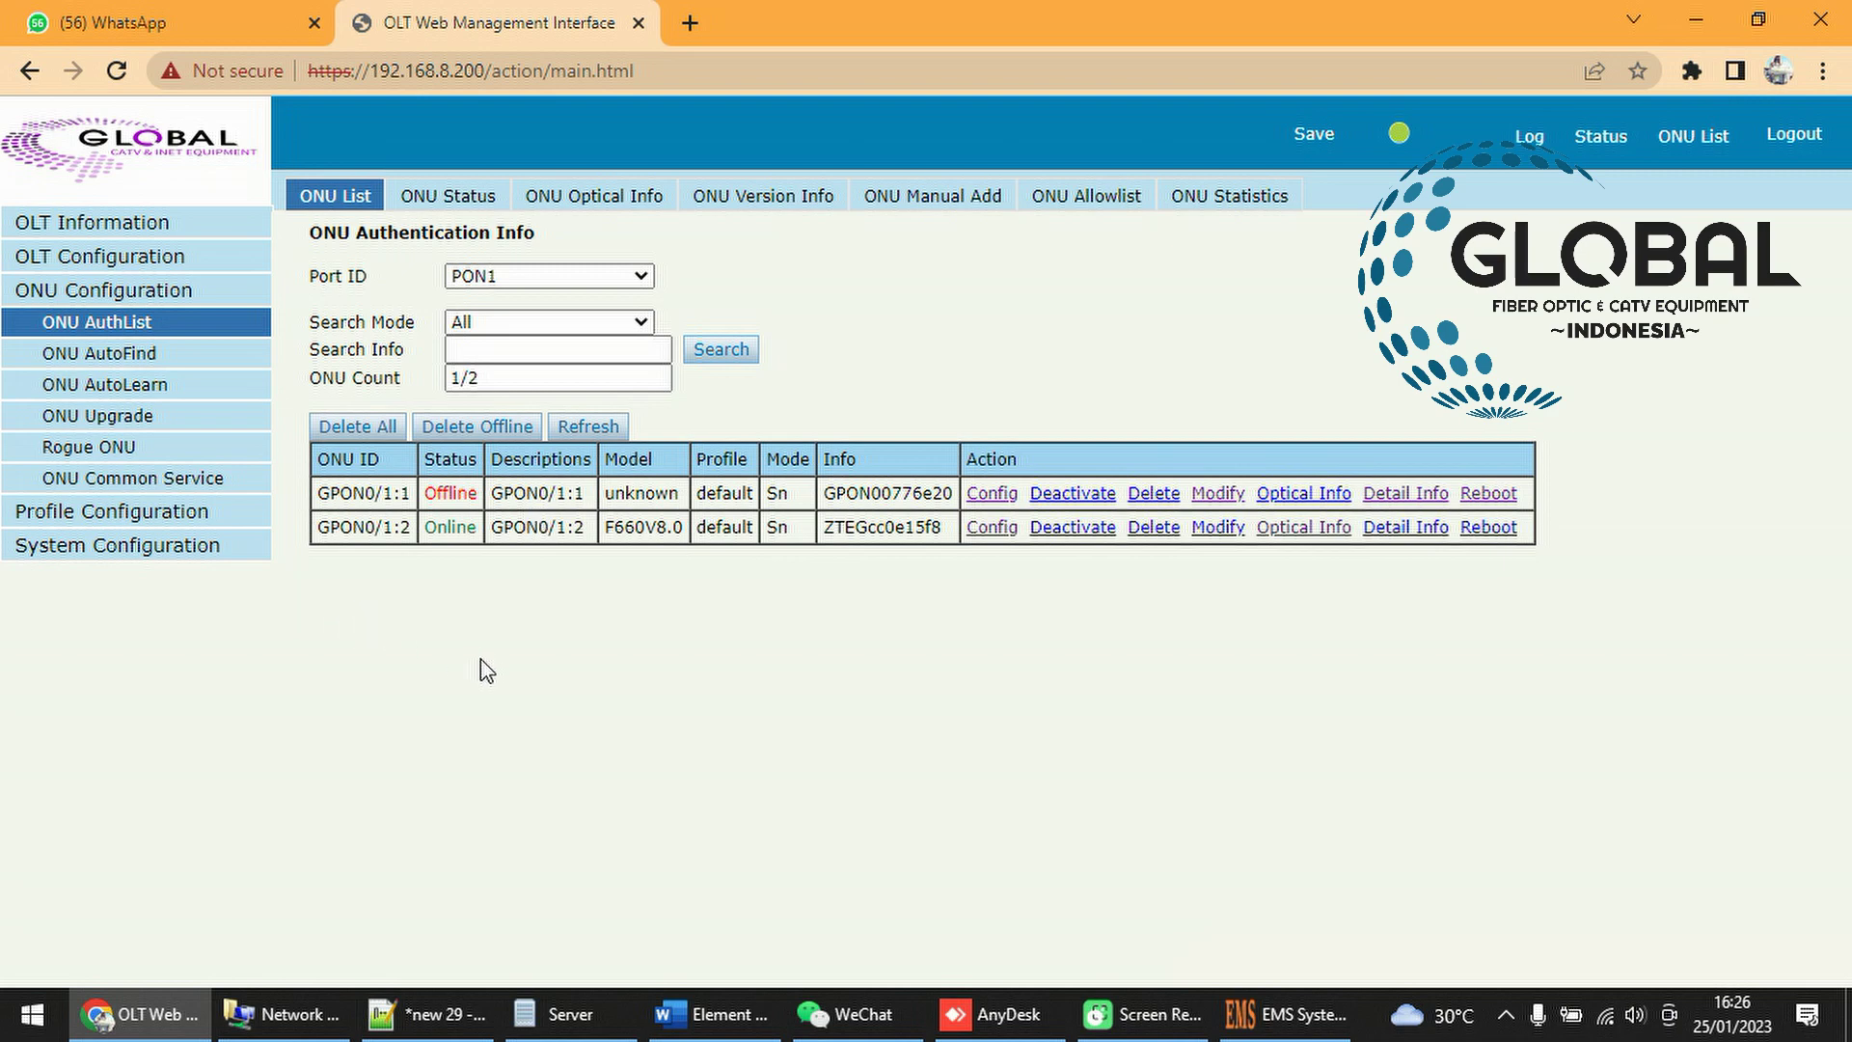
pyautogui.moveTo(449, 496); pyautogui.dragTo(486, 499)
pyautogui.click(546, 630)
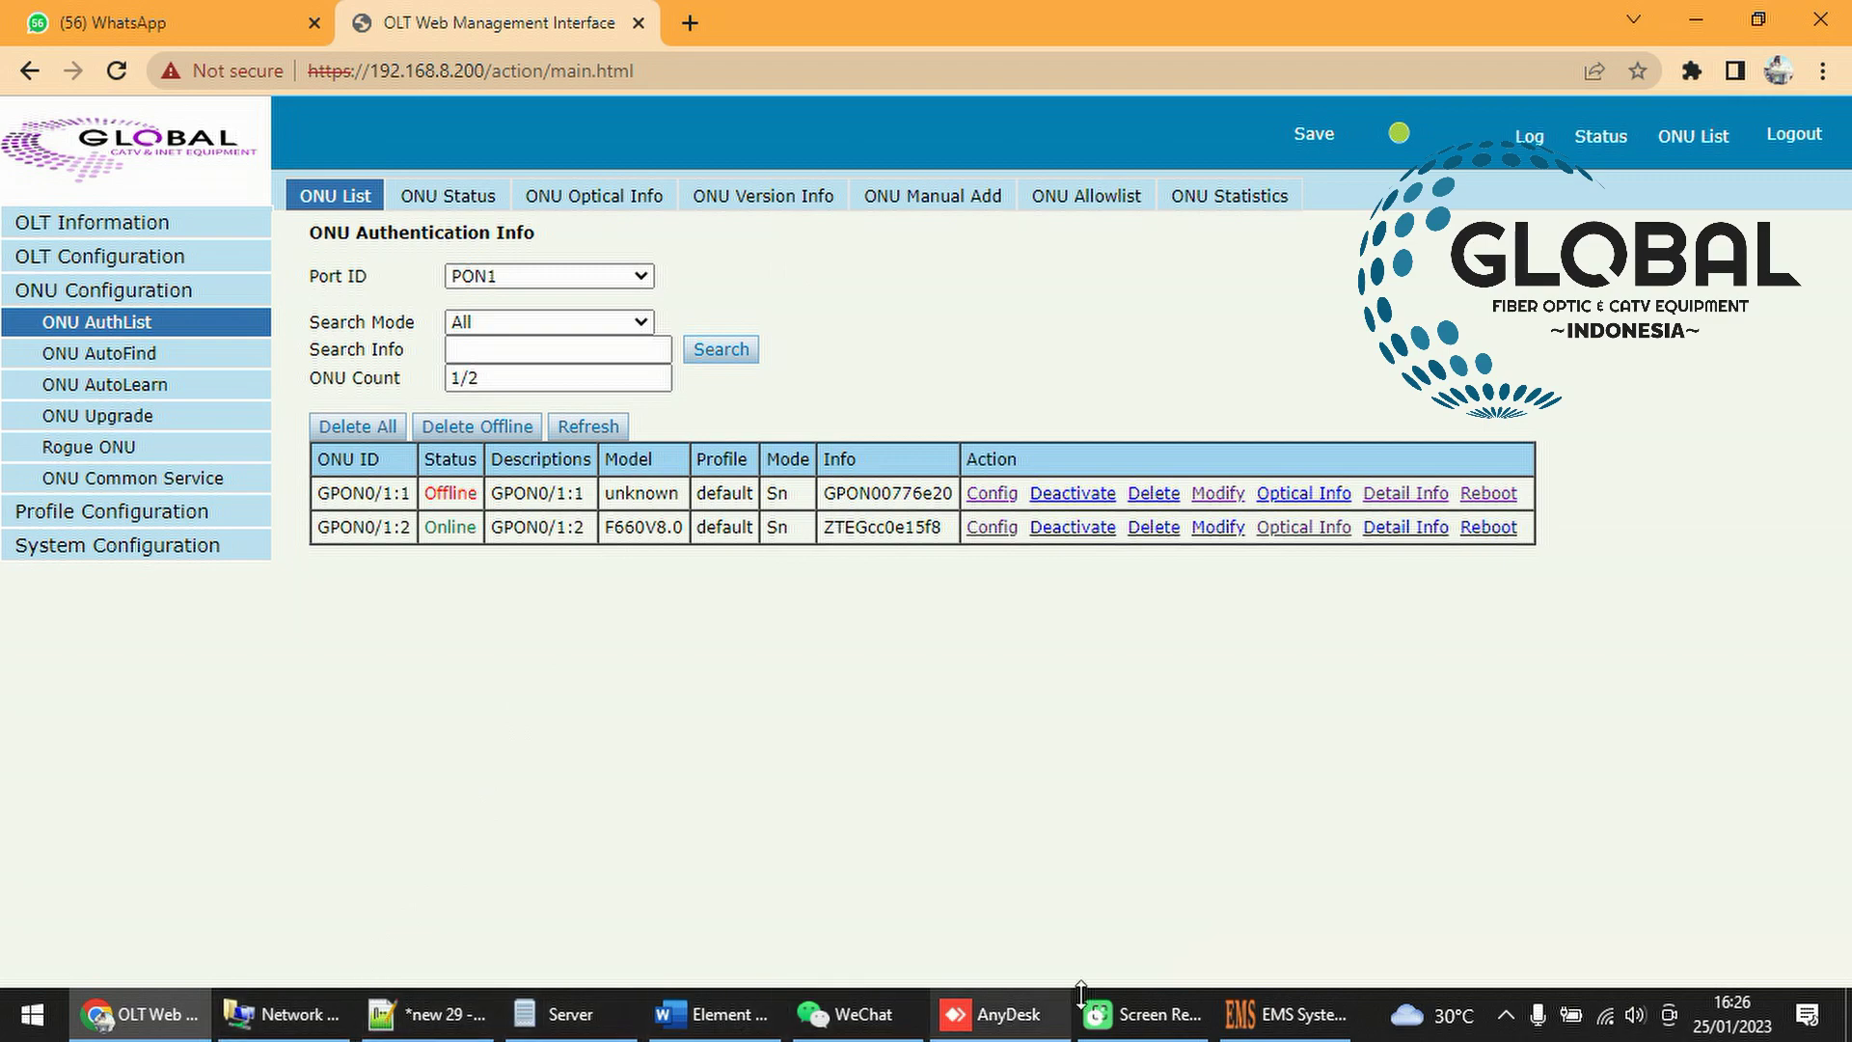
pyautogui.click(1286, 1014)
# Raise Splitter-01/01 and move GPON0/1:1 left within its group
pyautogui.moveTo(657, 446); pyautogui.dragTo(651, 303)
pyautogui.click(835, 471)
pyautogui.moveTo(835, 471); pyautogui.dragTo(744, 480)
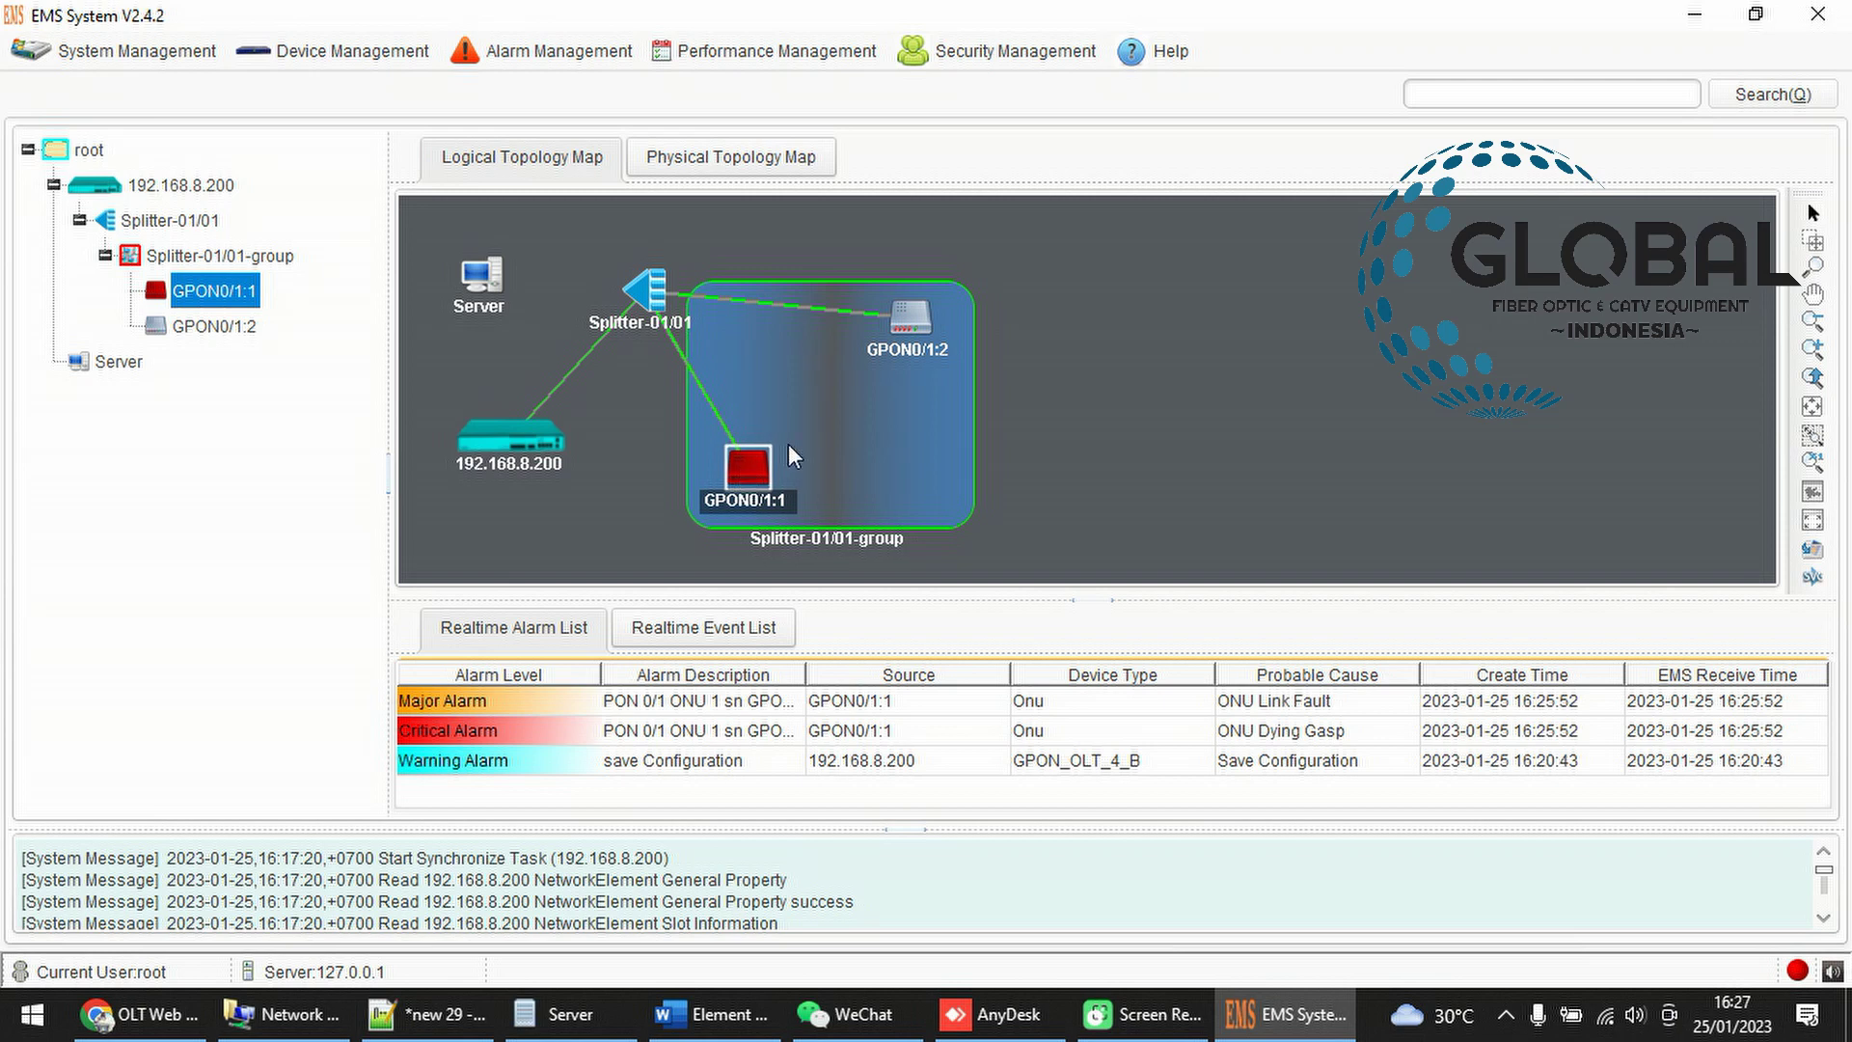
# Rename ONU GPON0/1:1 to wendi through ONU Rename on the topology map
pyautogui.moveTo(899, 328); pyautogui.dragTo(899, 369)
pyautogui.click(748, 498)
pyautogui.rightClick(745, 500)
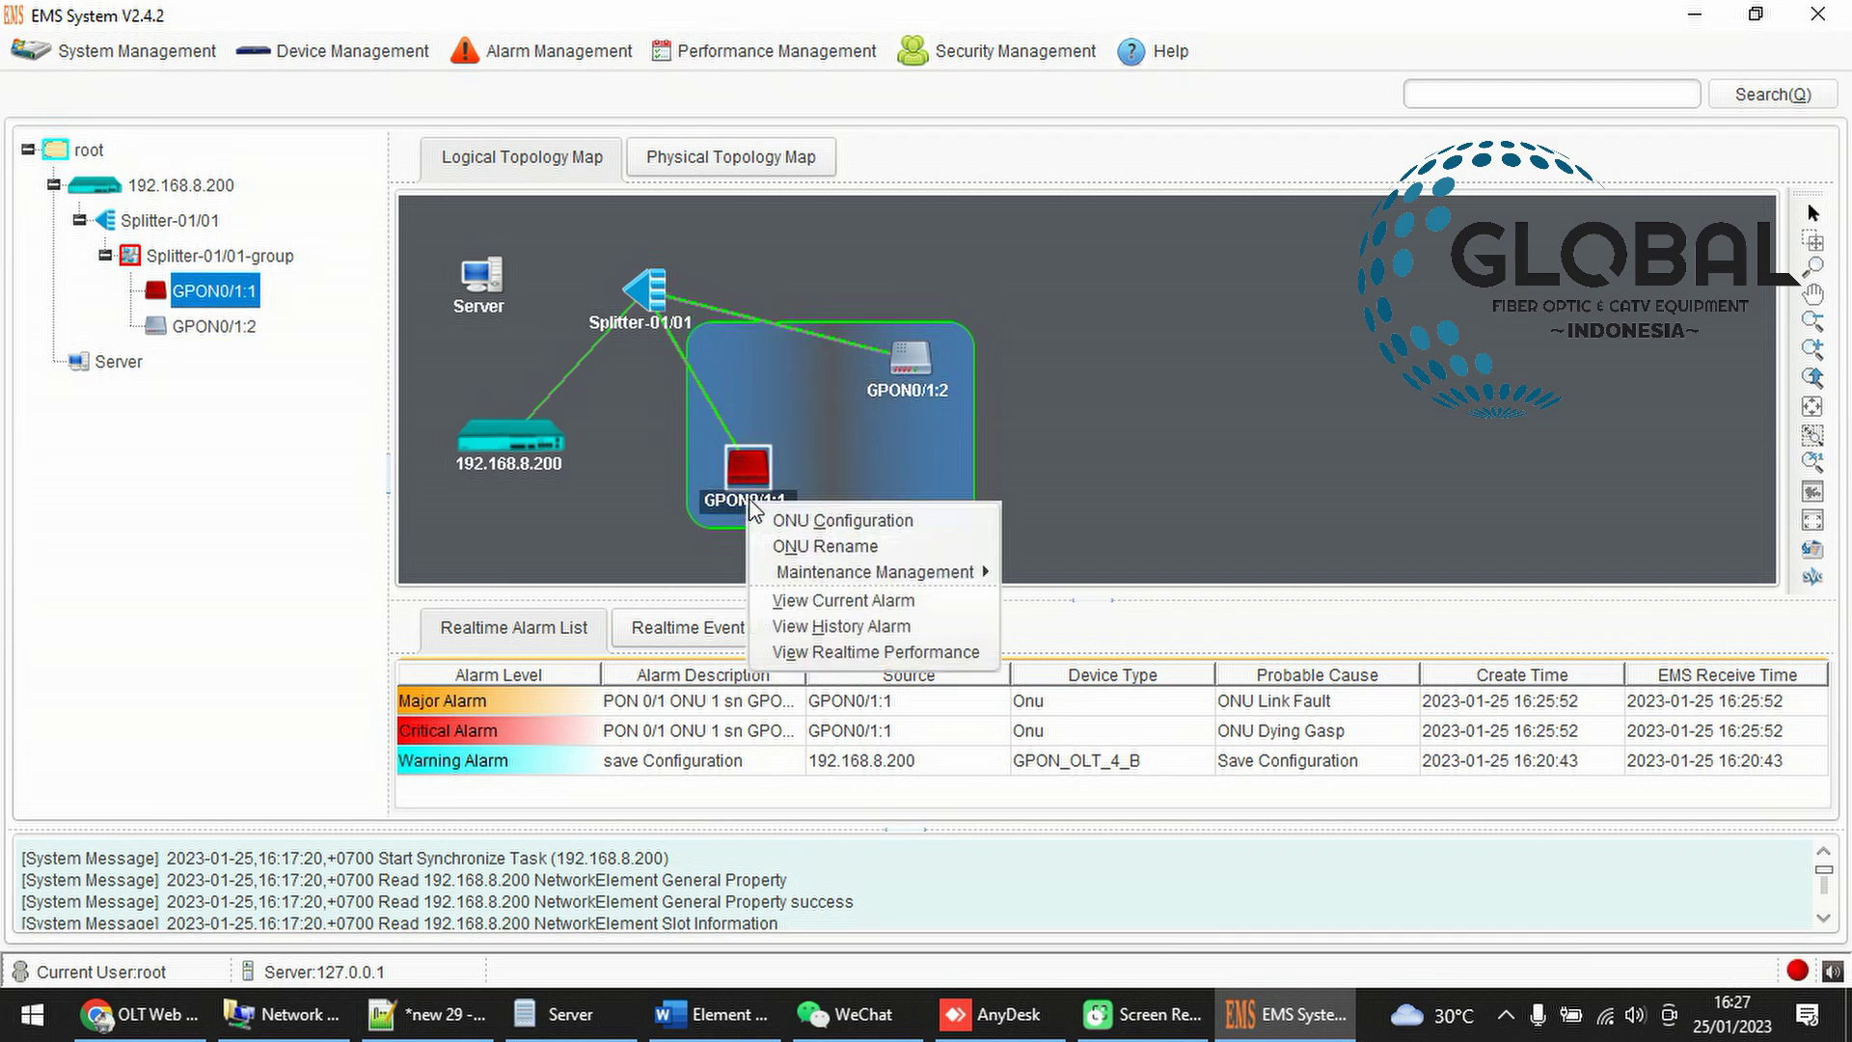
pyautogui.click(841, 548)
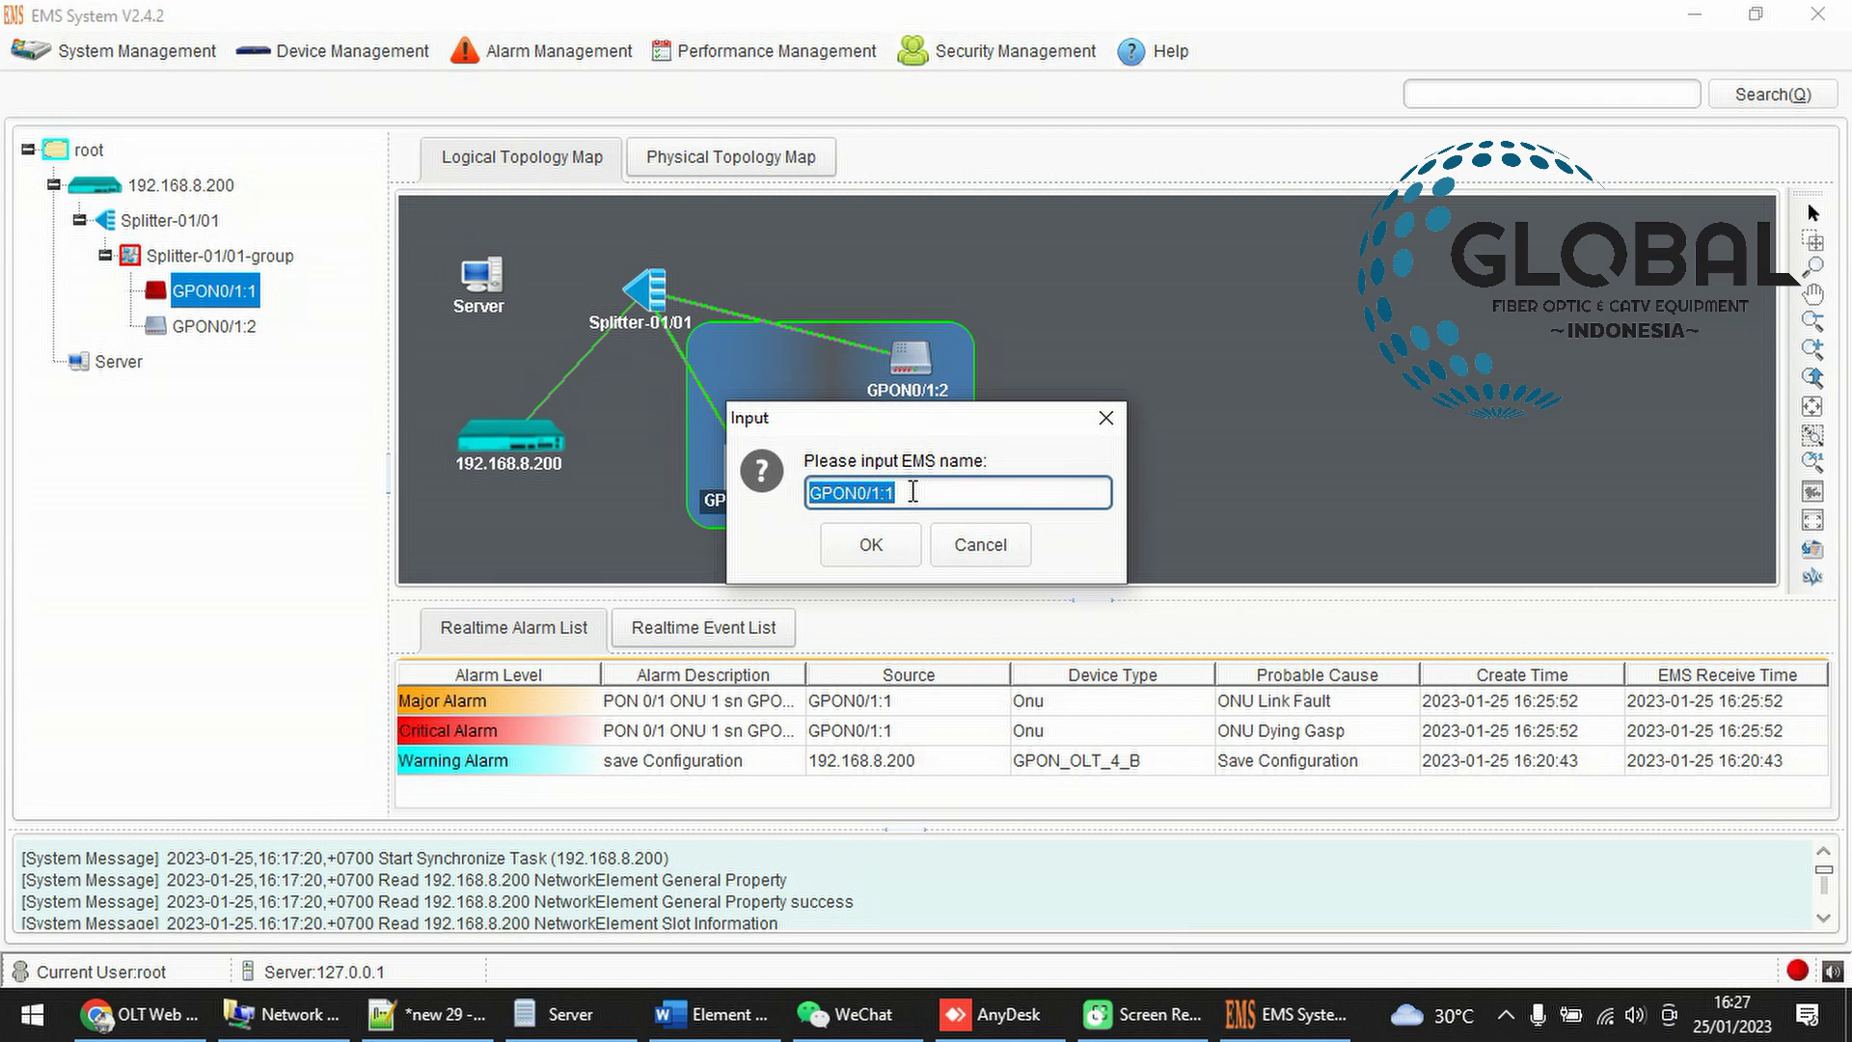
pyautogui.write('we')
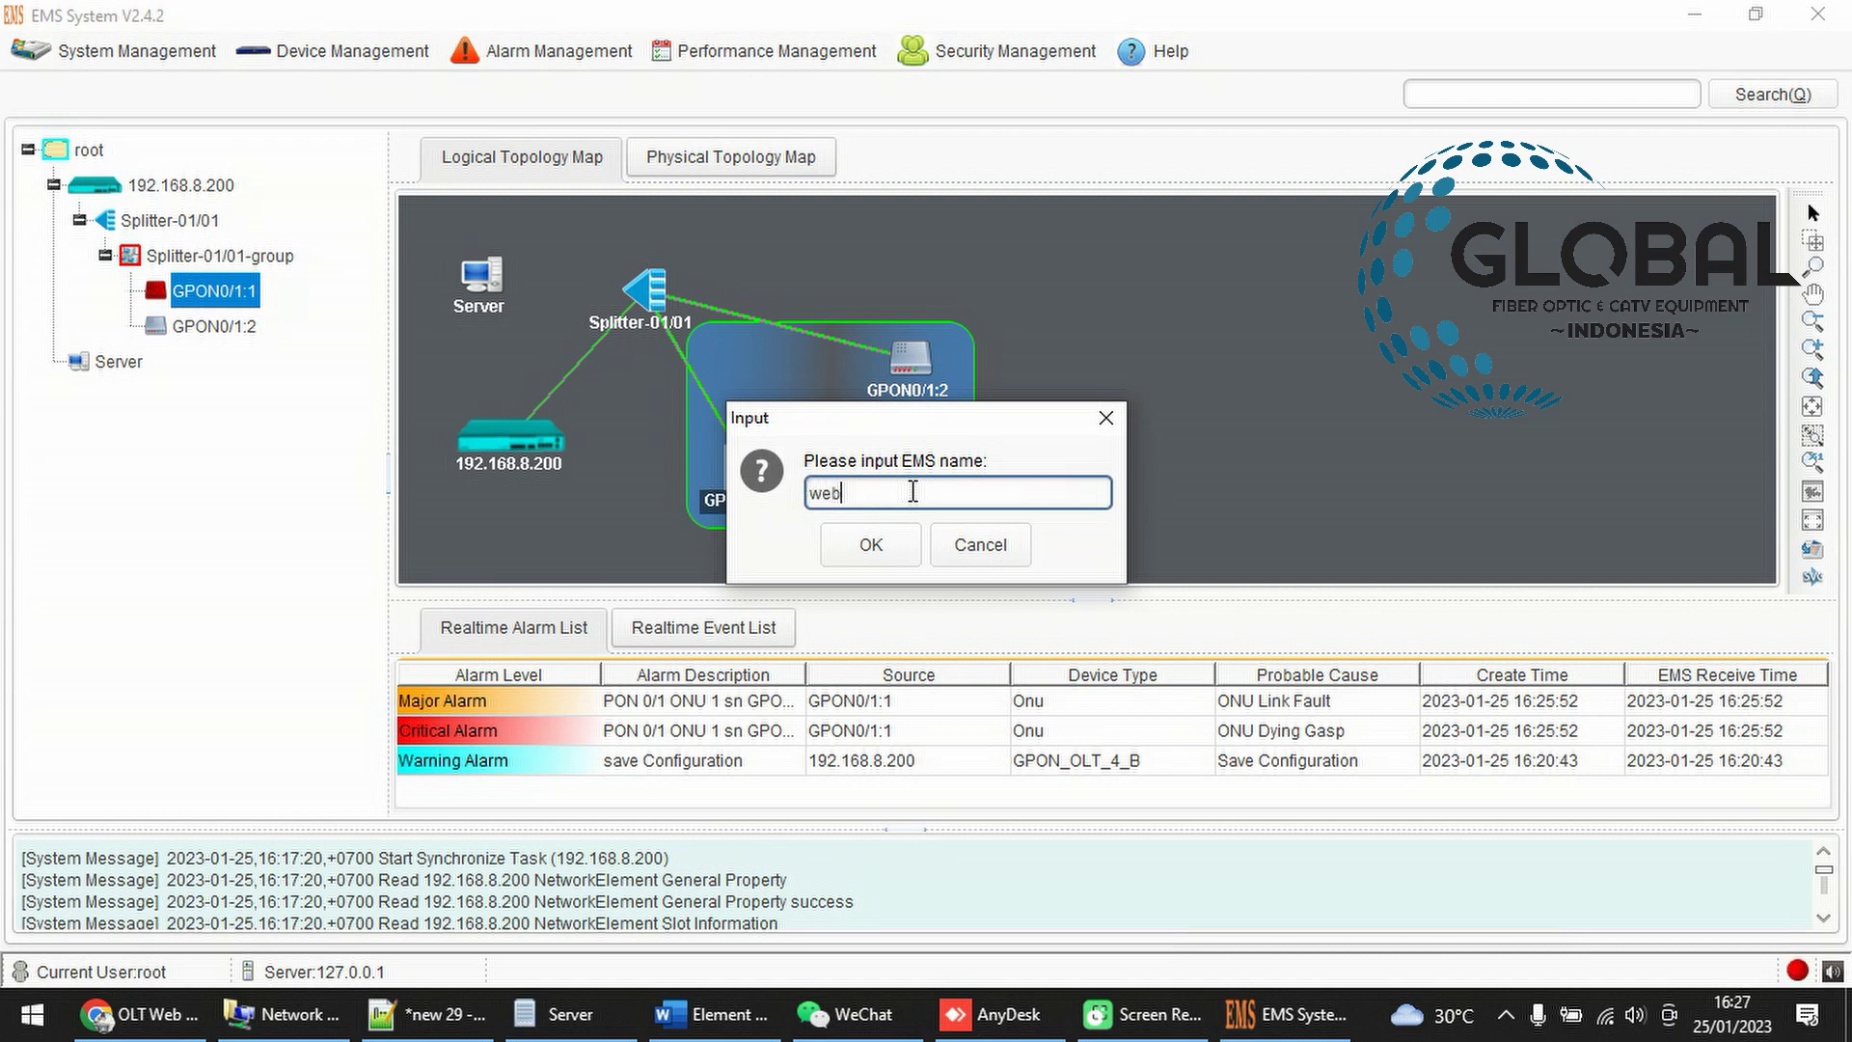
pyautogui.write('ndi')
pyautogui.click(858, 544)
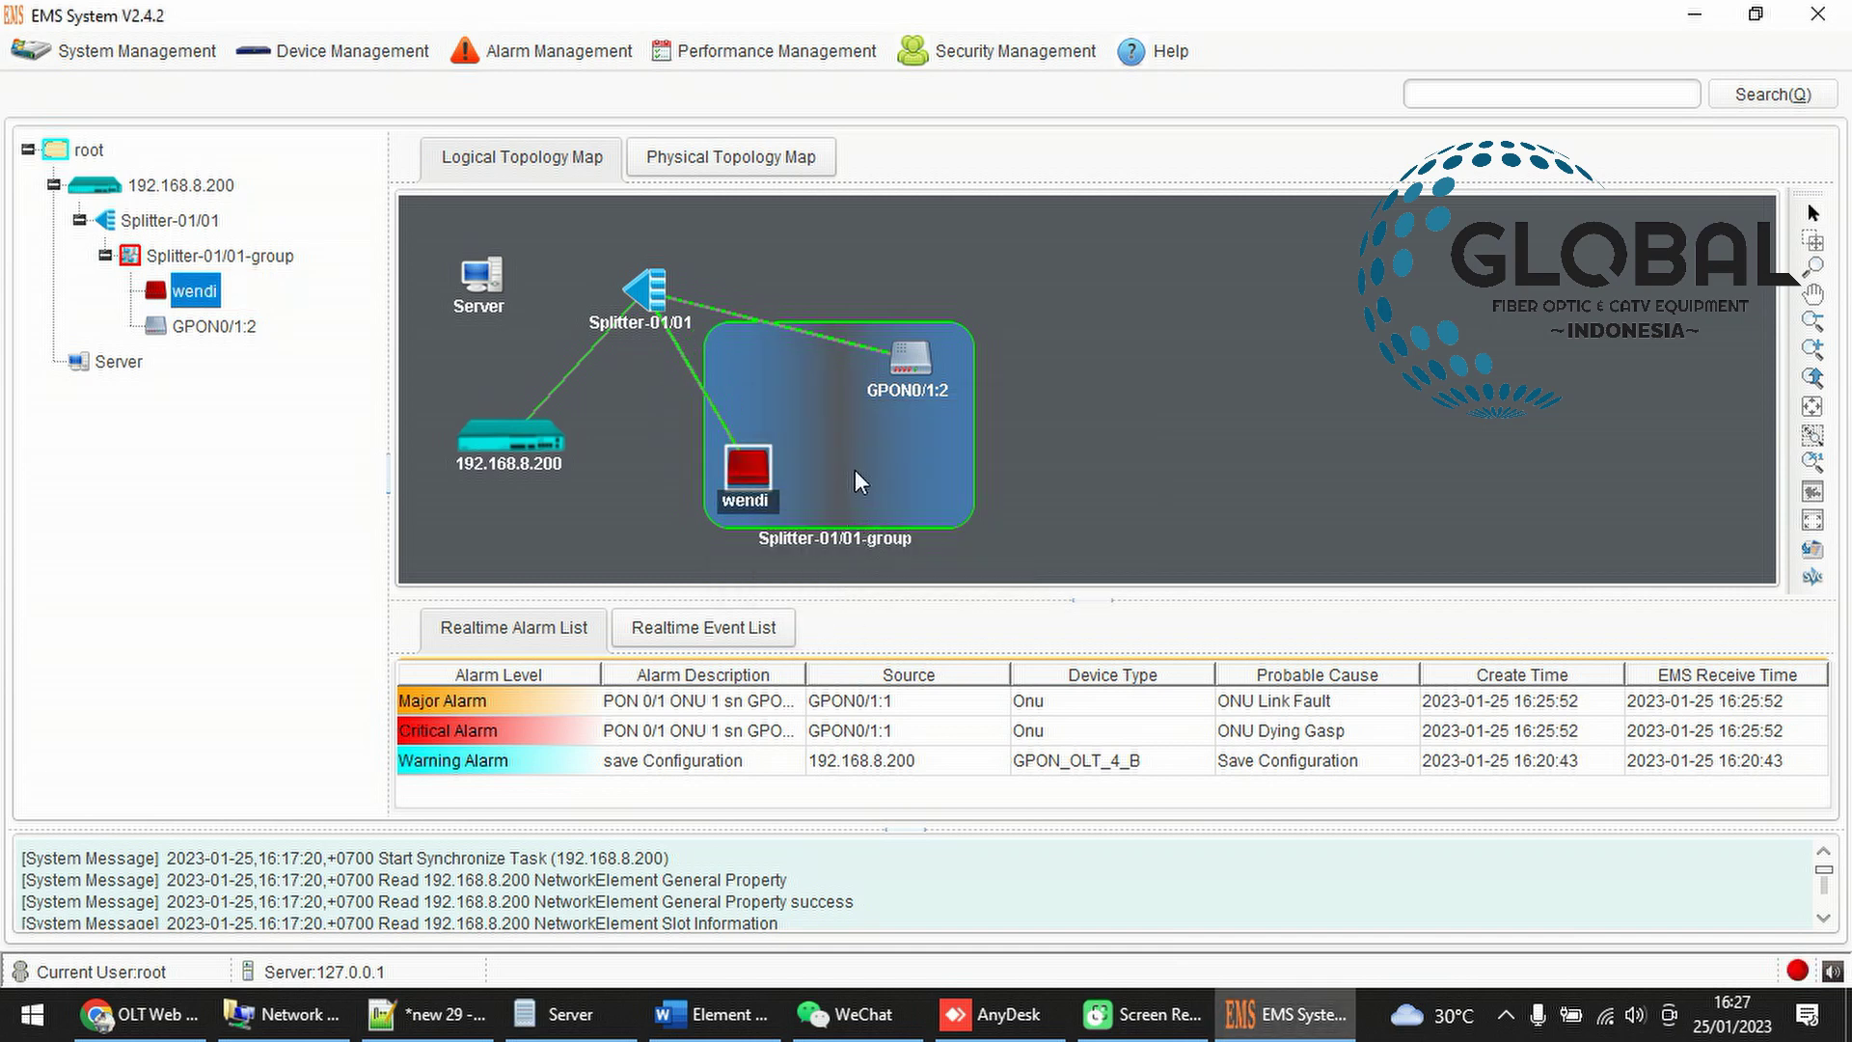
# Rearrange narti and wendi so both sit inside the splitter group box
pyautogui.moveTo(910, 357); pyautogui.dragTo(1213, 282)
pyautogui.moveTo(744, 466); pyautogui.dragTo(954, 430)
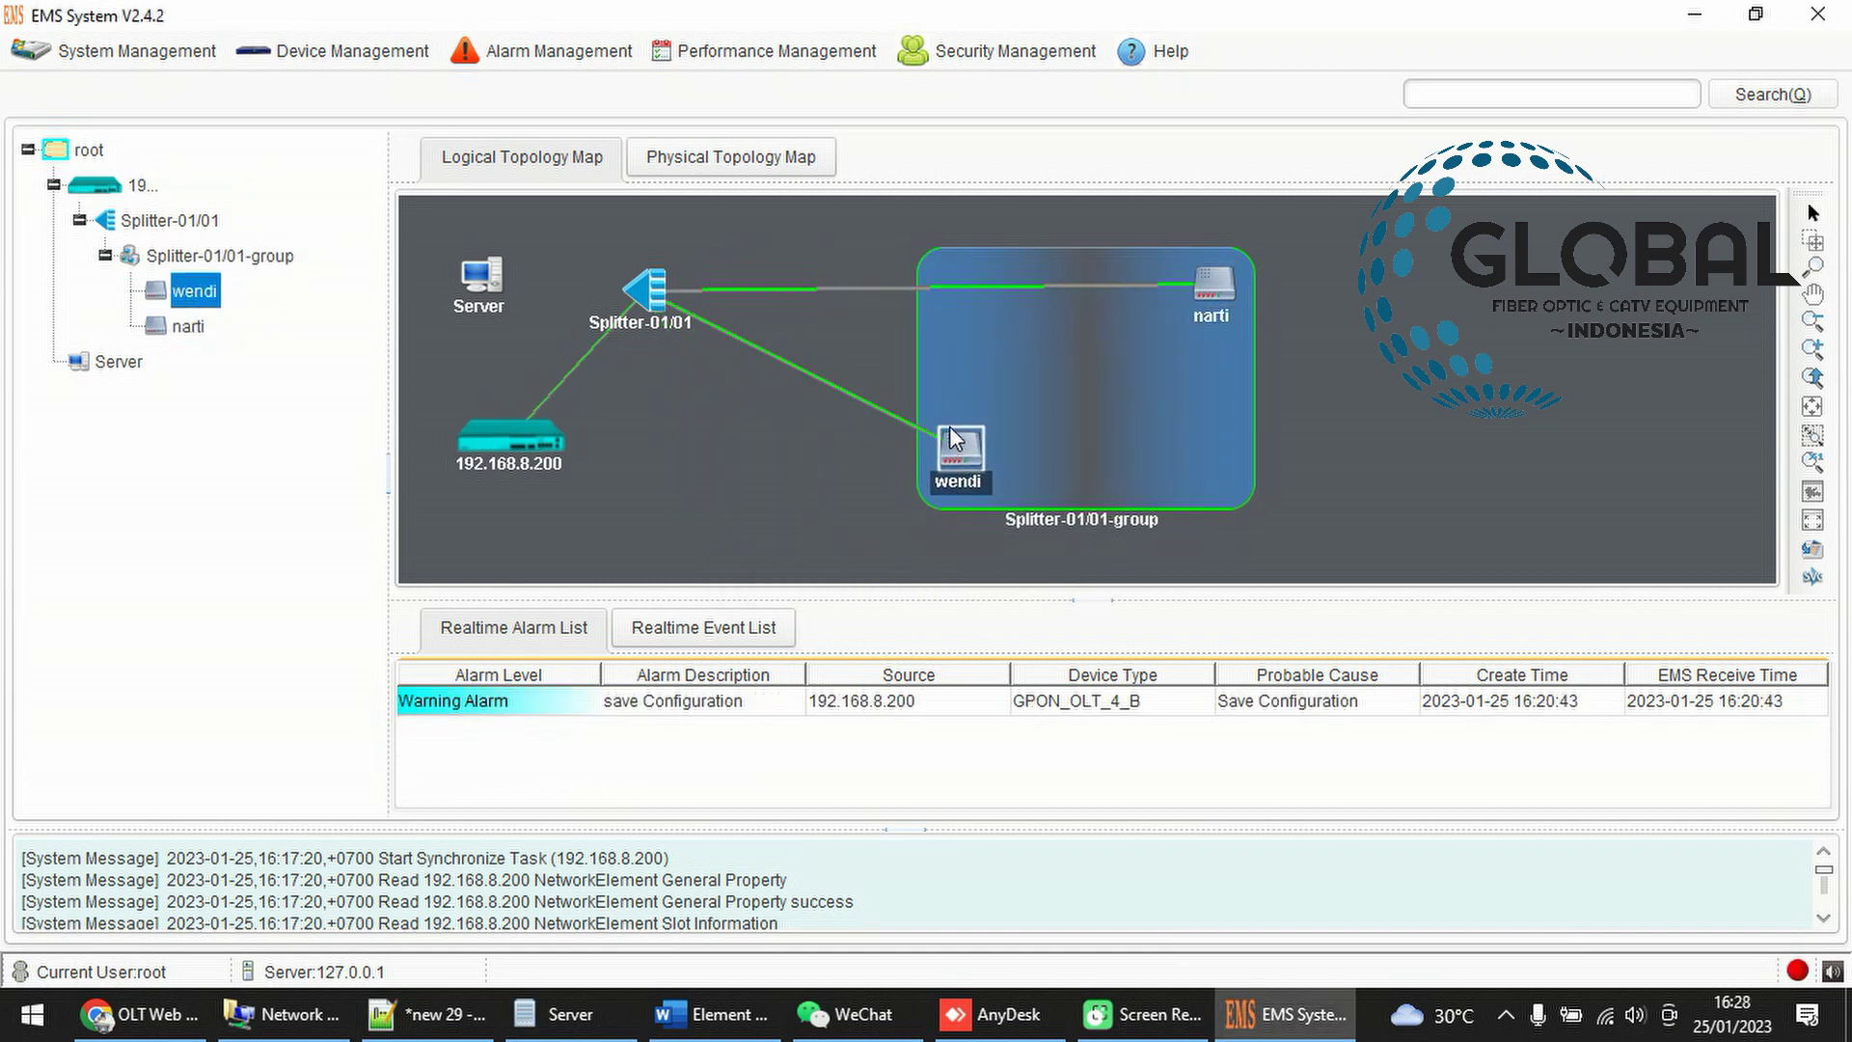
pyautogui.moveTo(1230, 288); pyautogui.dragTo(1167, 364)
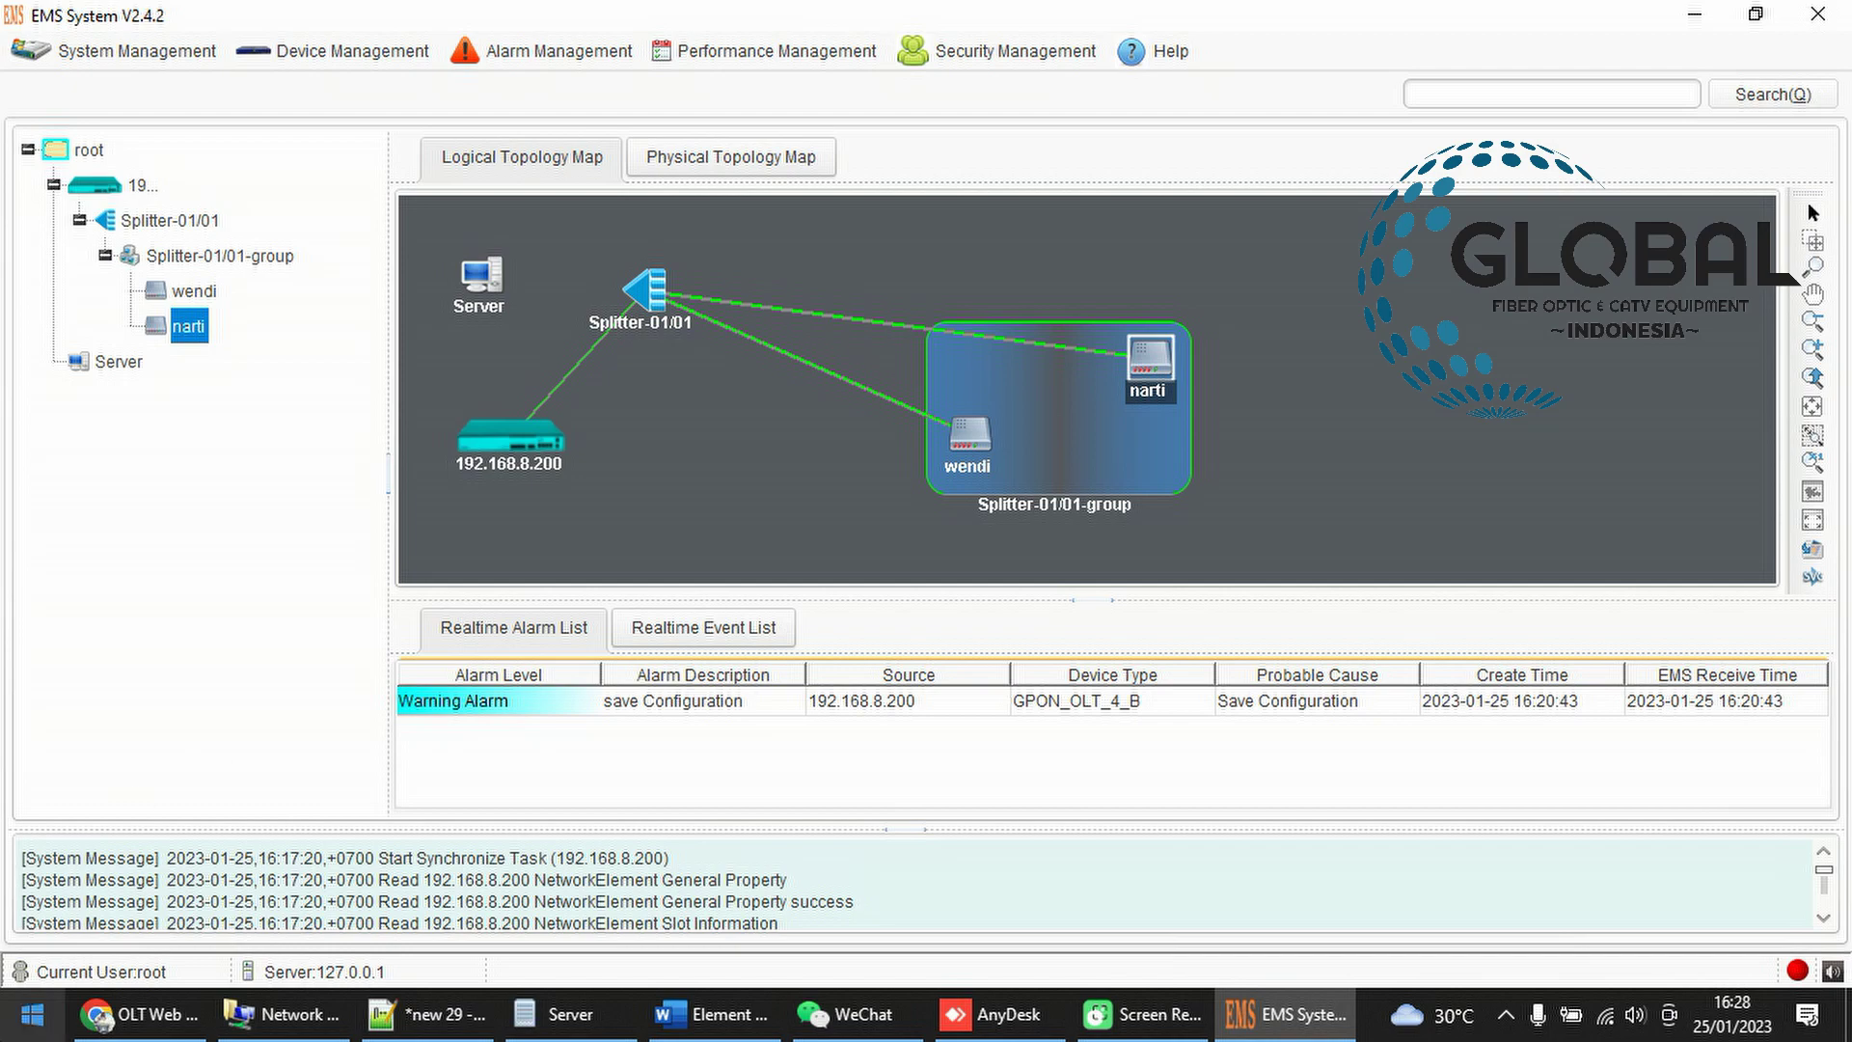
pyautogui.click(145, 1015)
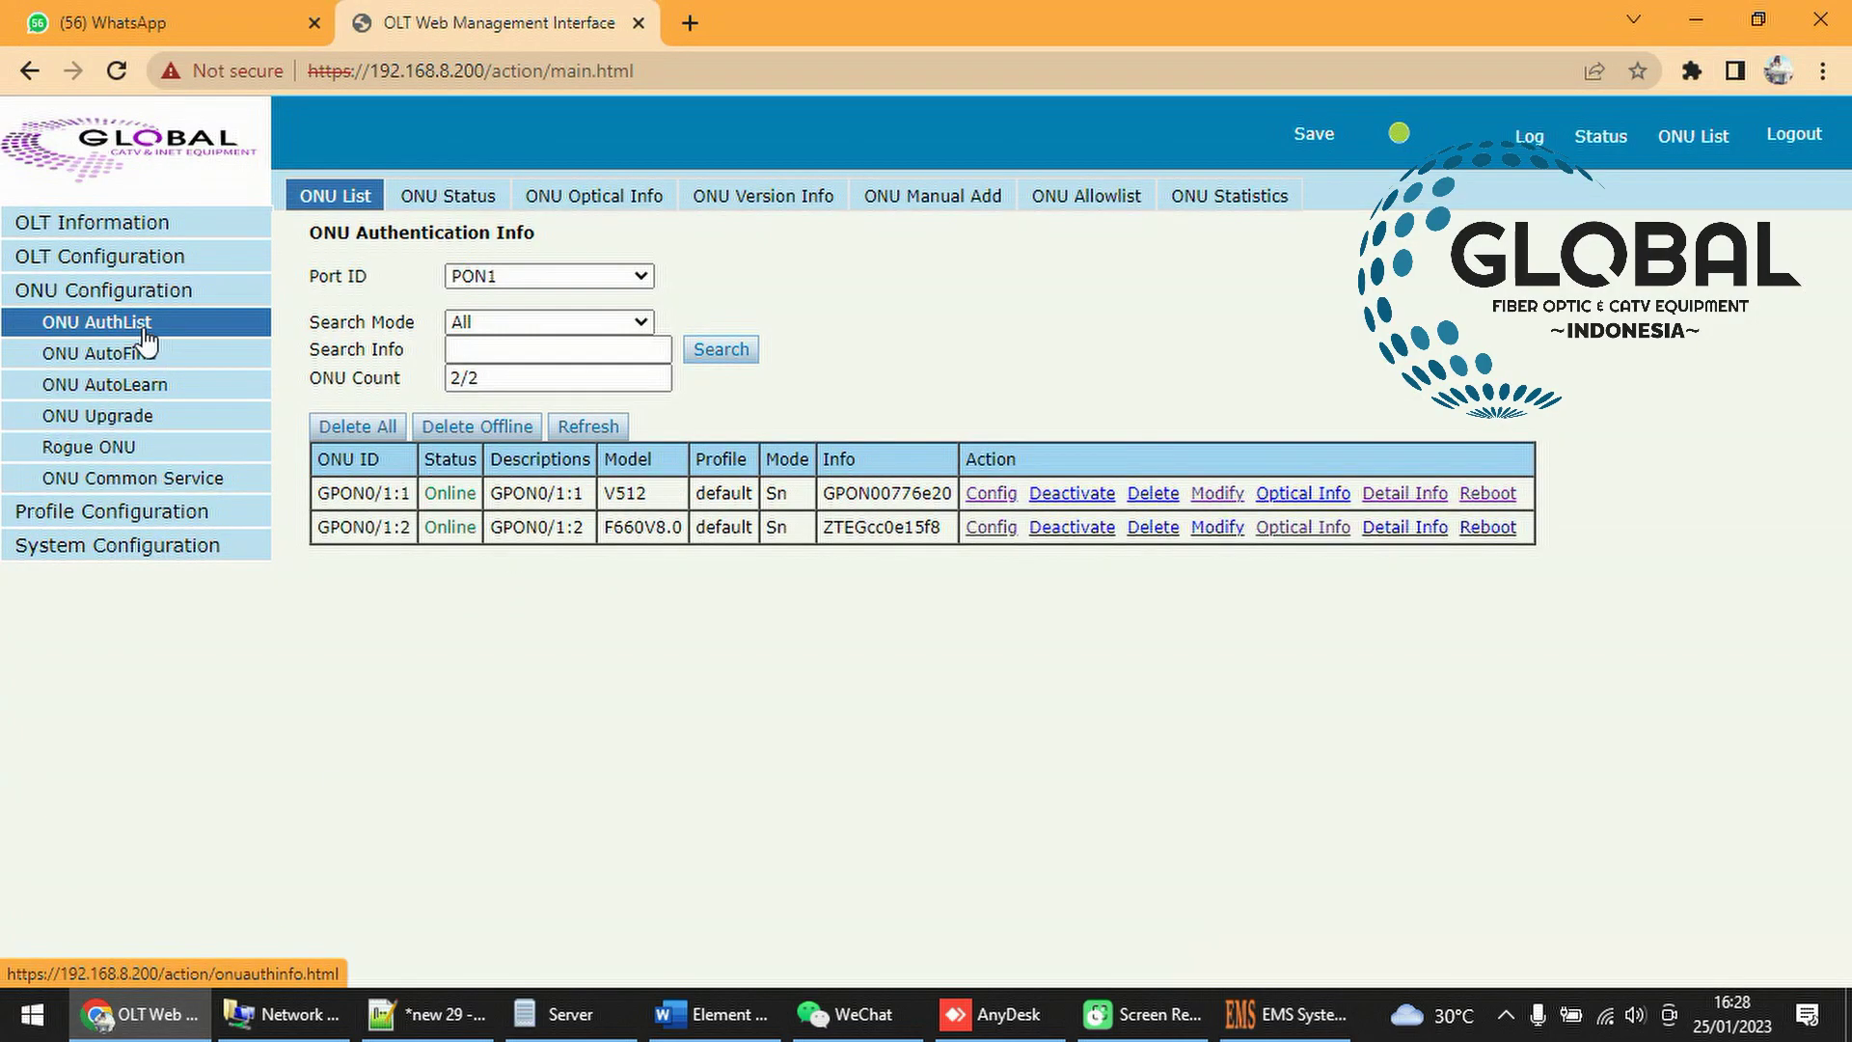
# Reload the ONU AuthList and confirm GPON0/1:1 and GPON0/1:2 both read Online
pyautogui.click(577, 426)
pyautogui.moveTo(1027, 583); pyautogui.dragTo(309, 478)
pyautogui.click(654, 699)
pyautogui.click(587, 434)
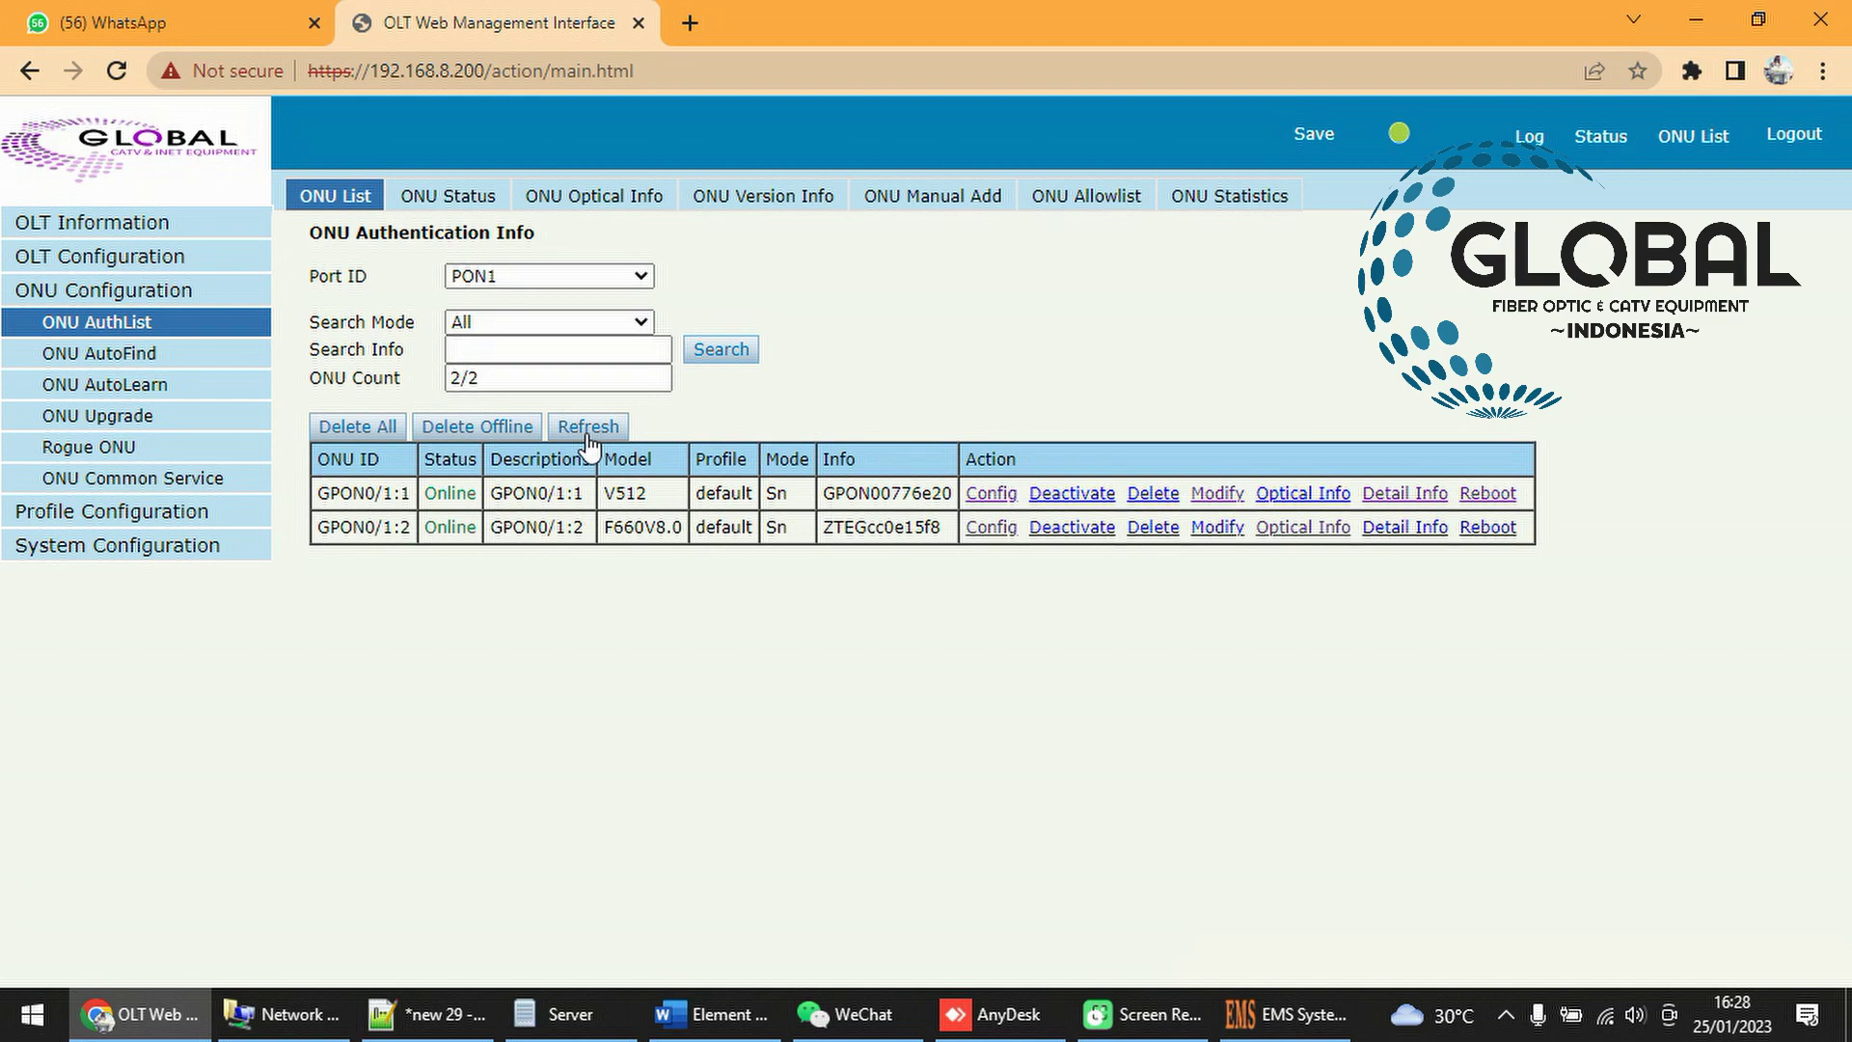
pyautogui.doubleClick(459, 494)
pyautogui.doubleClick(459, 526)
pyautogui.click(1729, 592)
# Review the ONU table, dismiss the download extension popup, and return to EMS
pyautogui.moveTo(853, 569); pyautogui.dragTo(307, 405)
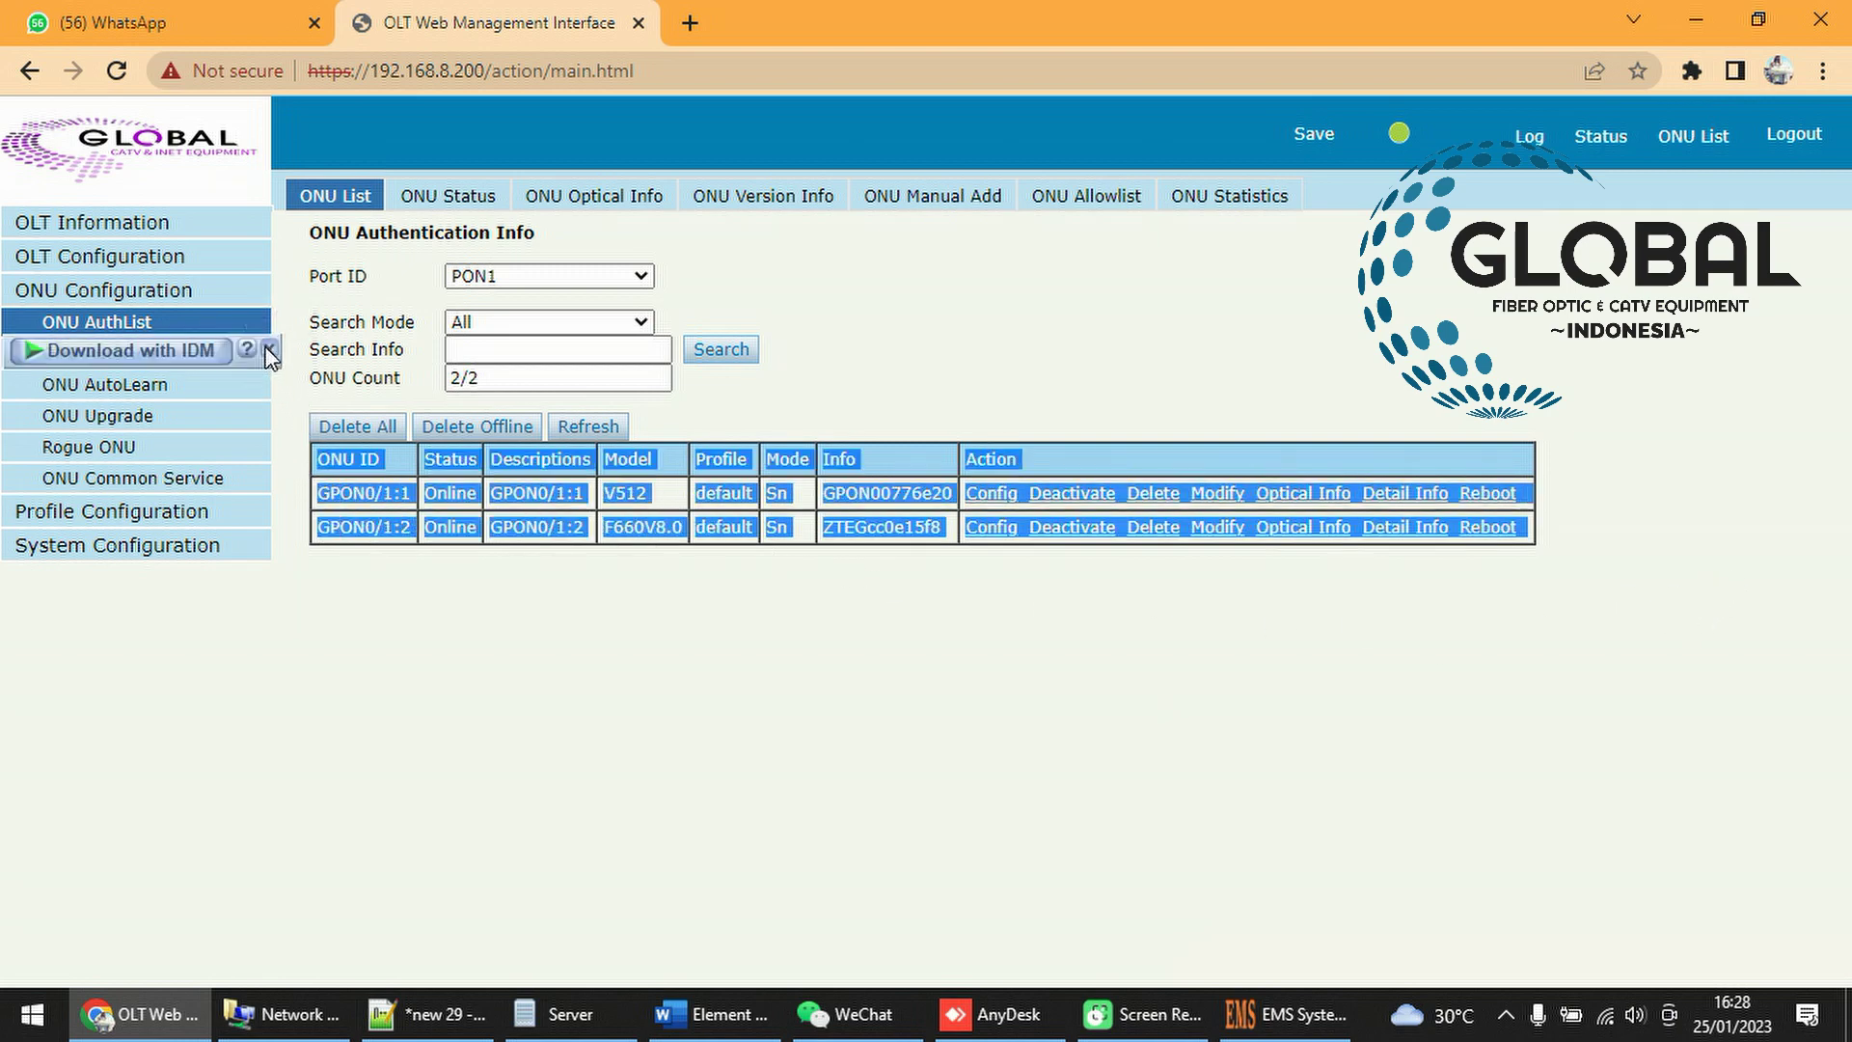
pyautogui.click(269, 349)
pyautogui.click(300, 403)
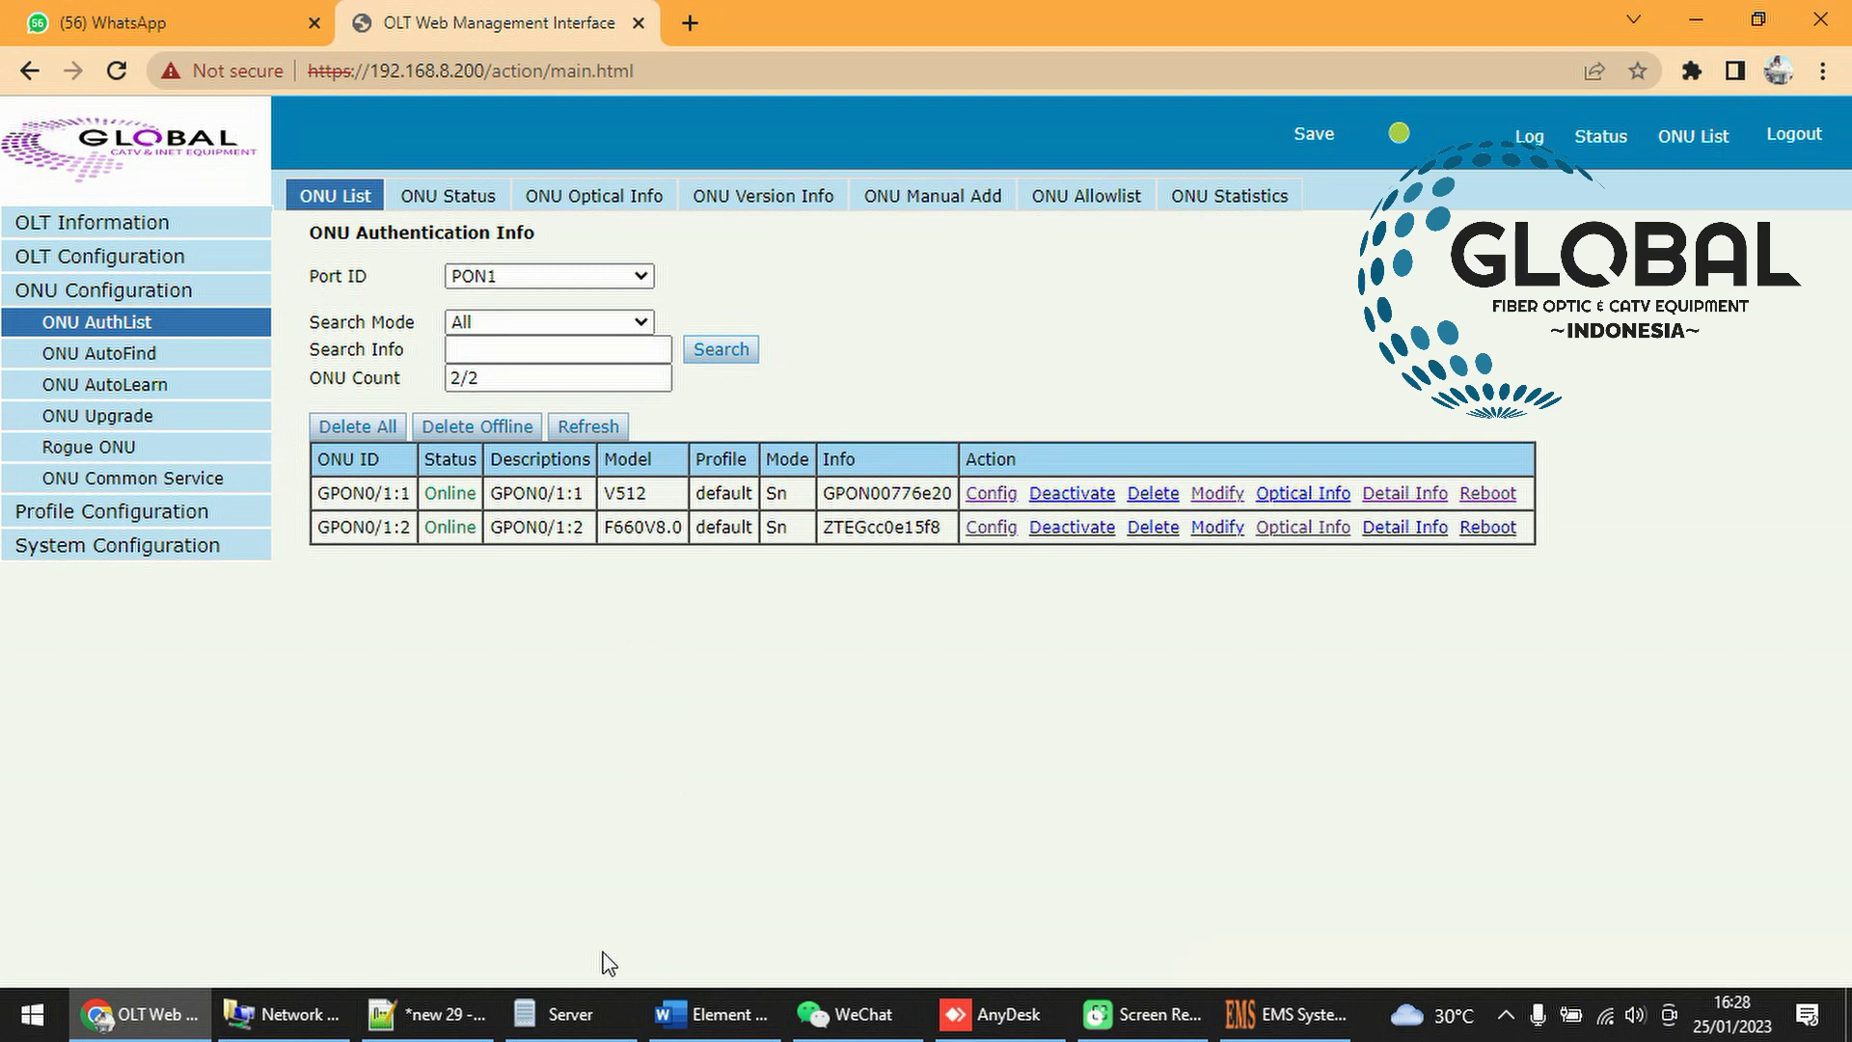
pyautogui.click(1296, 1015)
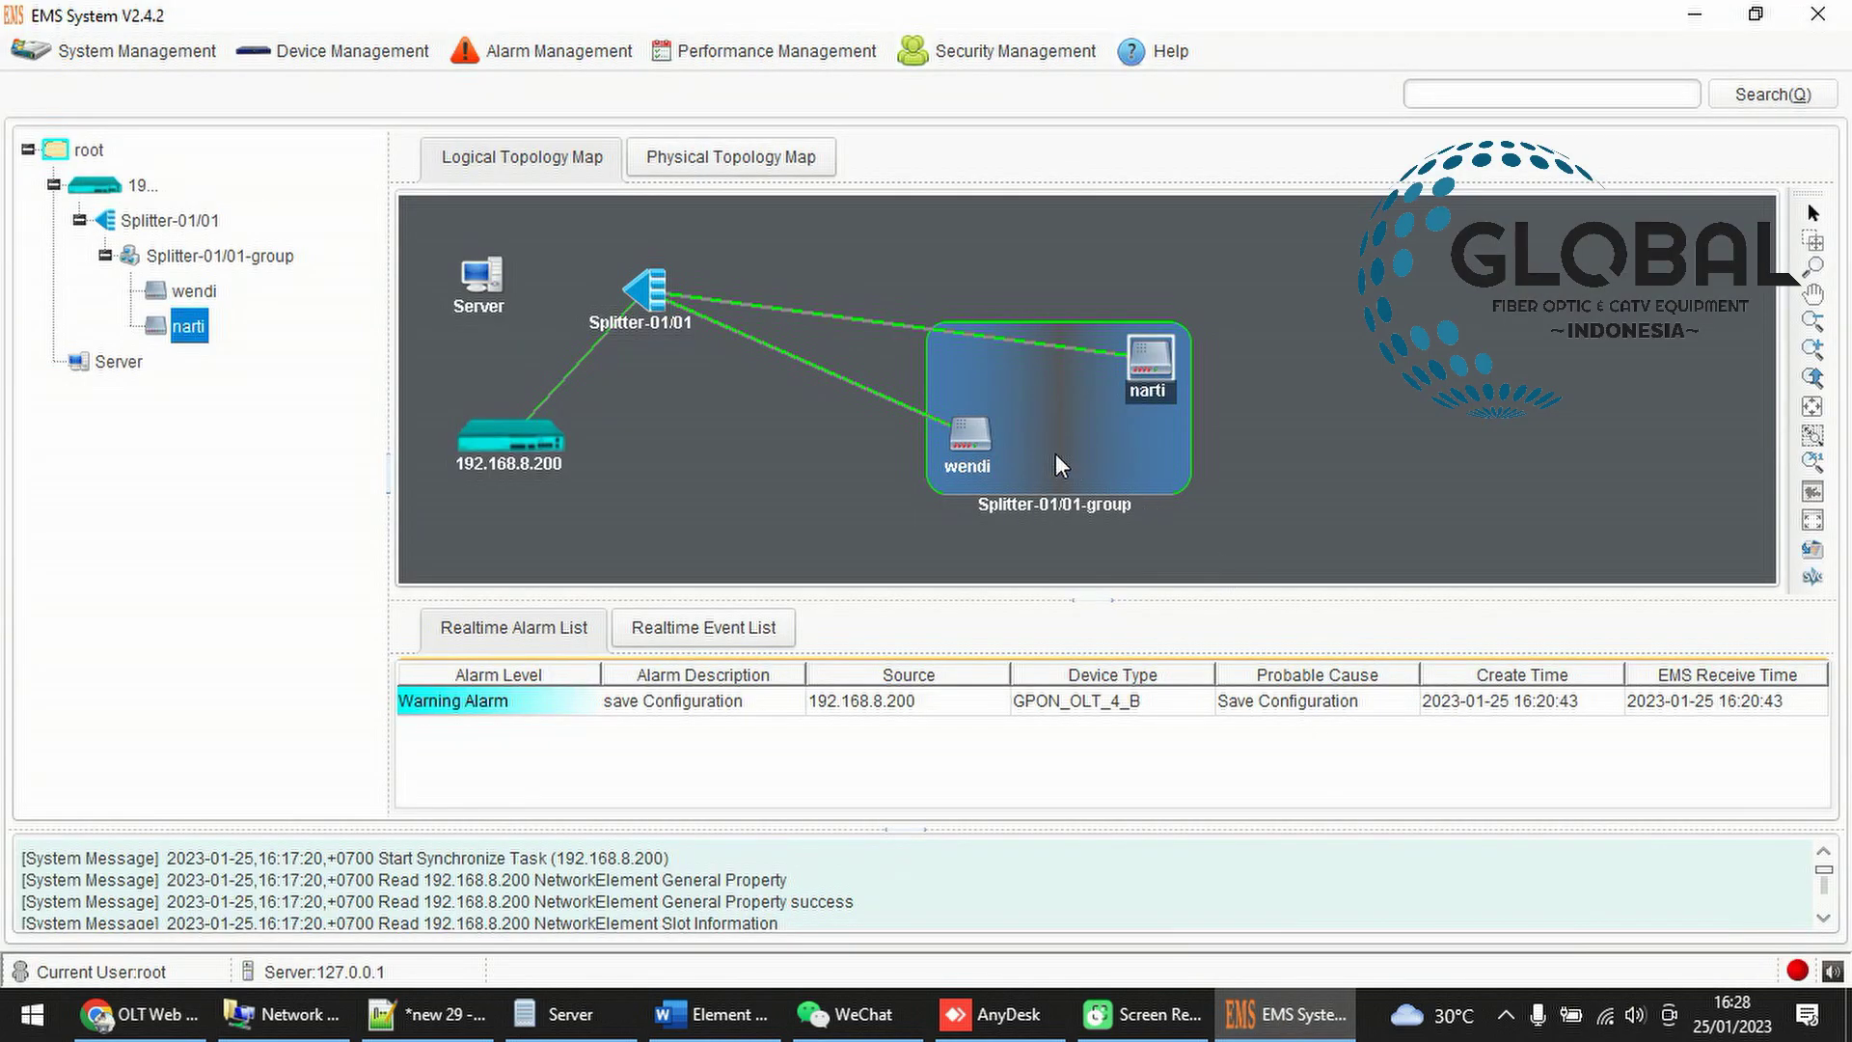
# Drag wendi and narti so they sit side by side inside Splitter-01/01-group
pyautogui.click(837, 472)
pyautogui.moveTo(835, 472); pyautogui.dragTo(743, 493)
pyautogui.moveTo(1133, 393); pyautogui.dragTo(933, 475)
pyautogui.moveTo(784, 483); pyautogui.dragTo(771, 485)
pyautogui.moveTo(941, 451); pyautogui.dragTo(876, 471)
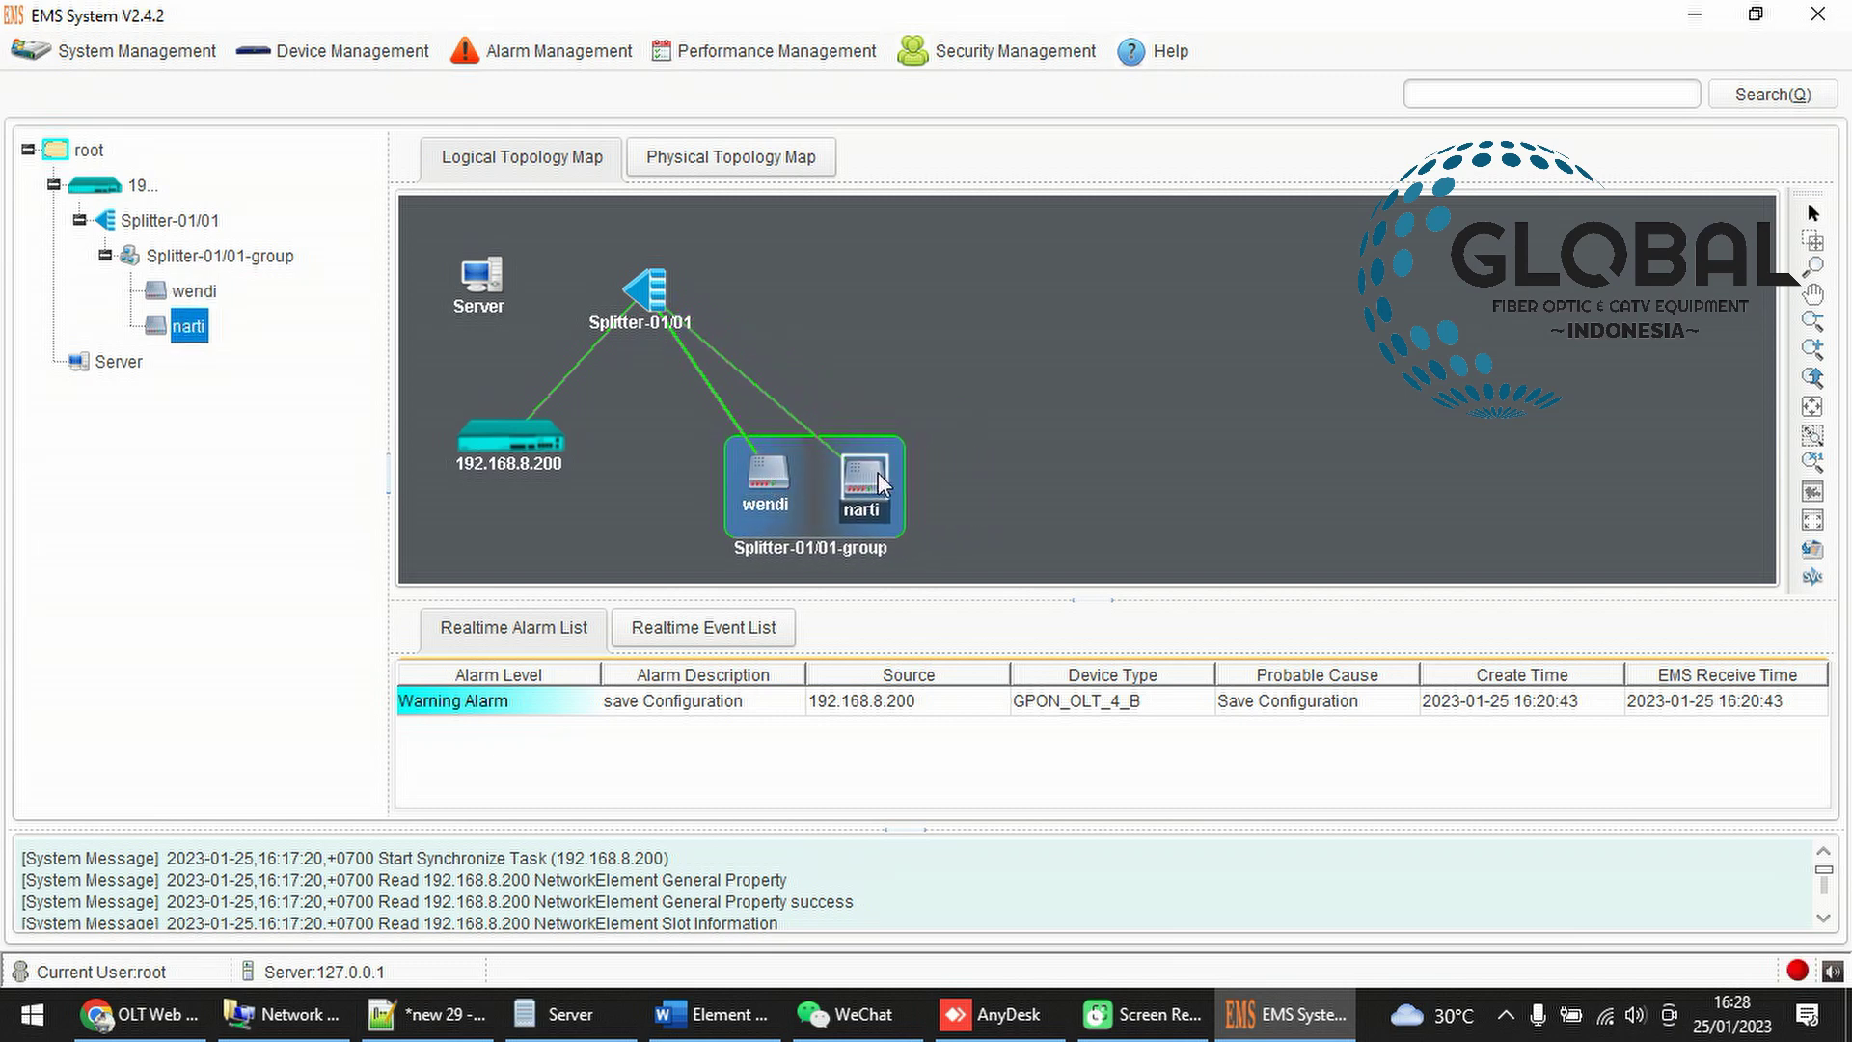
pyautogui.click(958, 465)
pyautogui.moveTo(870, 489); pyautogui.dragTo(986, 479)
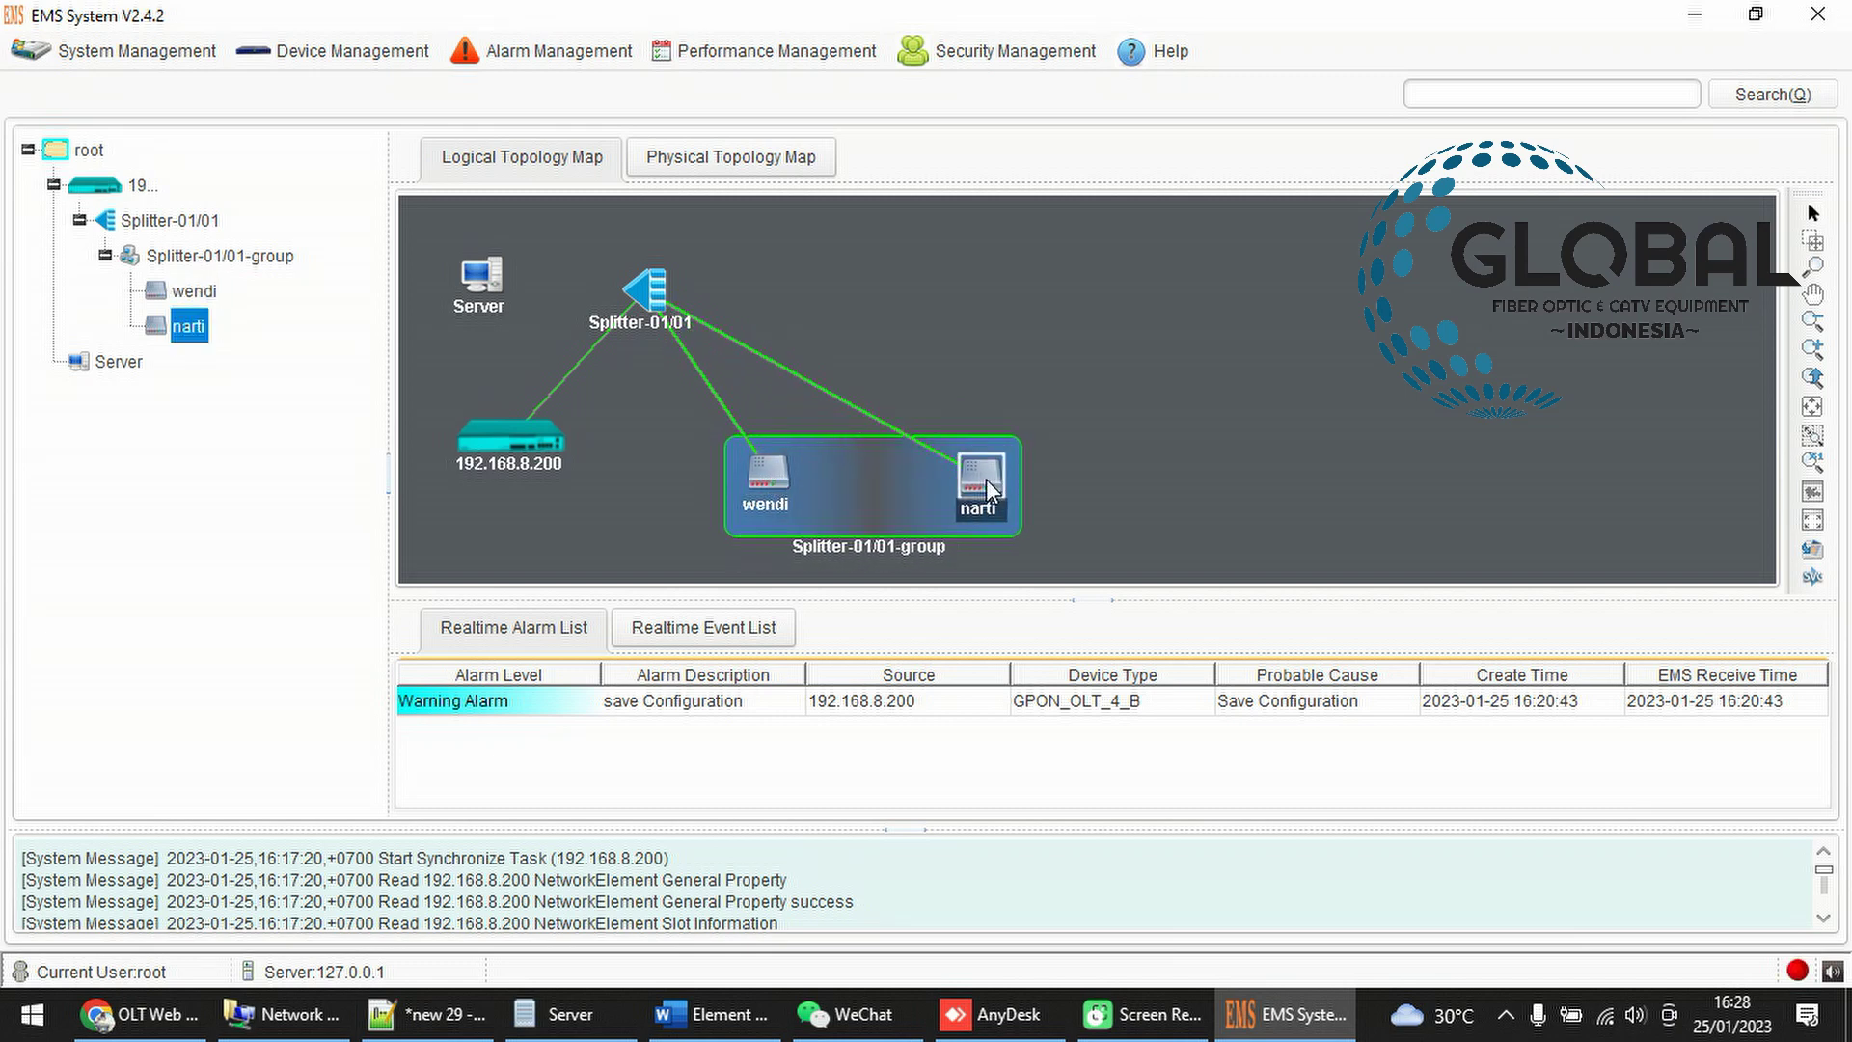
pyautogui.moveTo(770, 488); pyautogui.dragTo(808, 489)
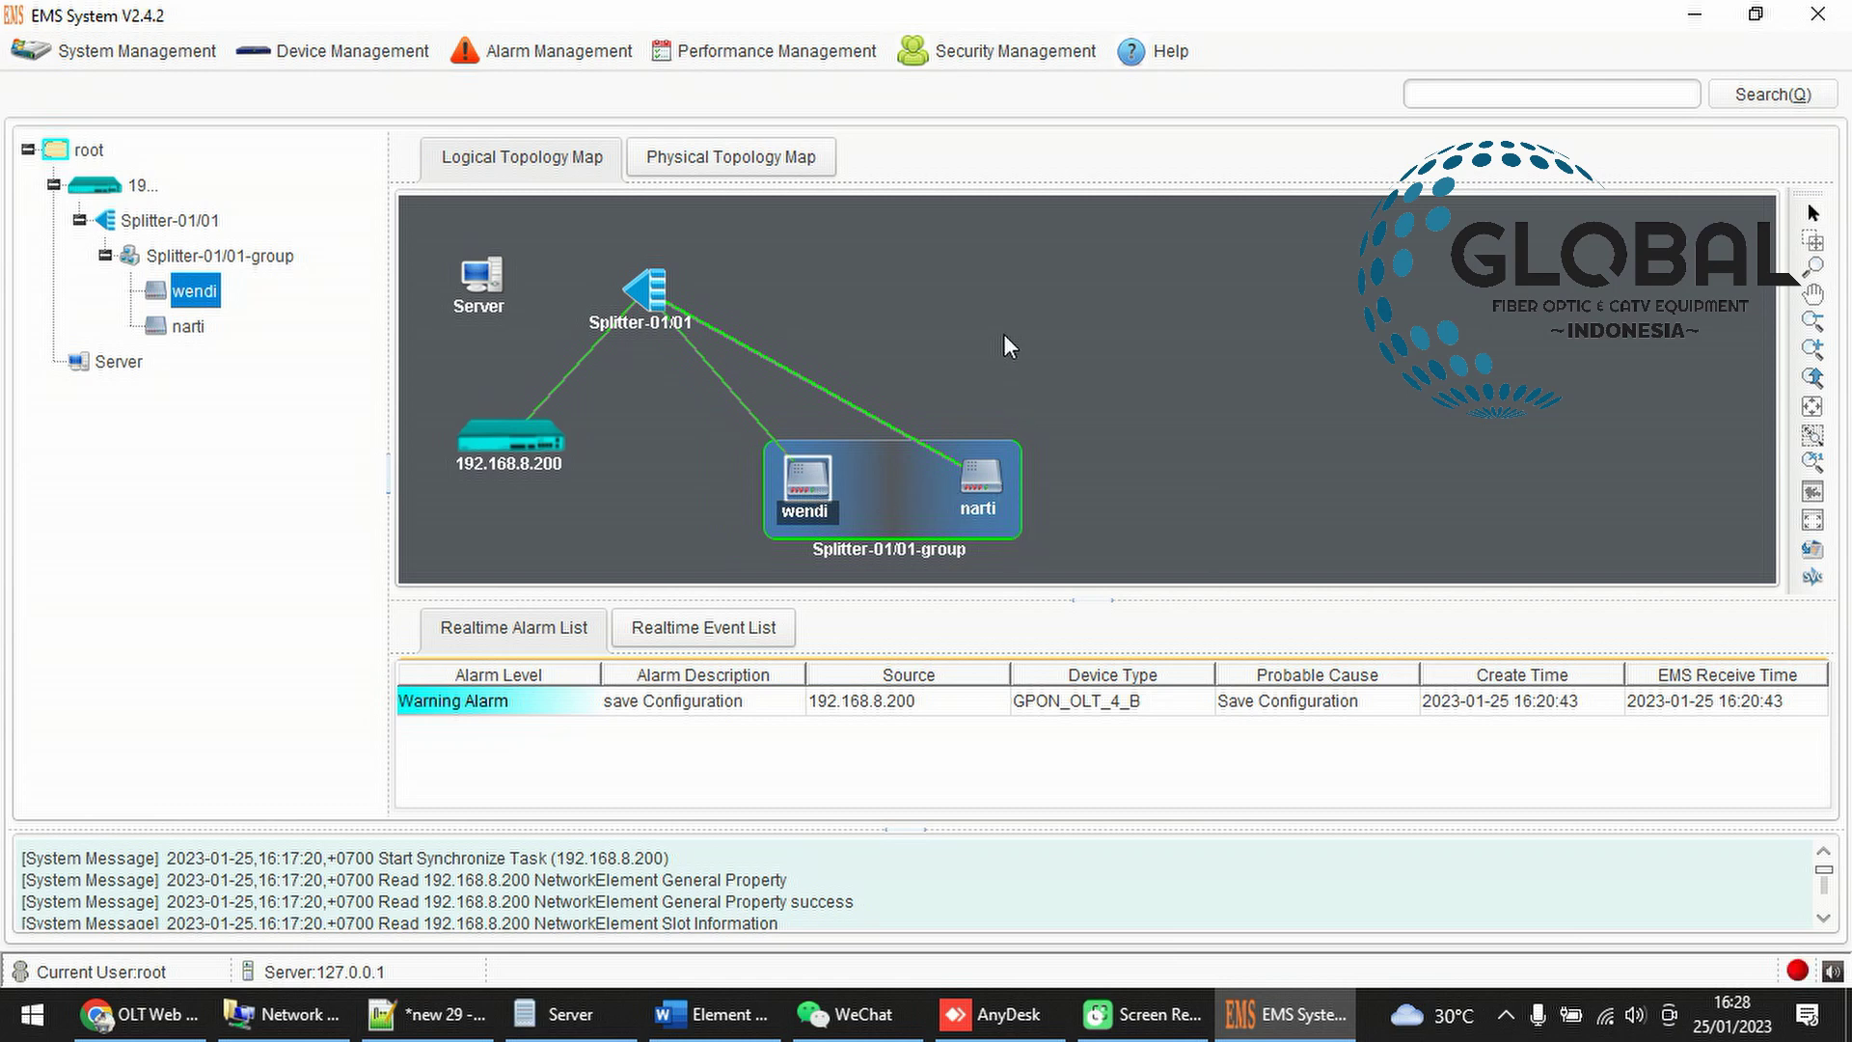
# Fine-tune the layout, raising wendi and narti about 20 px in the group
pyautogui.click(940, 341)
pyautogui.click(814, 483)
pyautogui.click(982, 473)
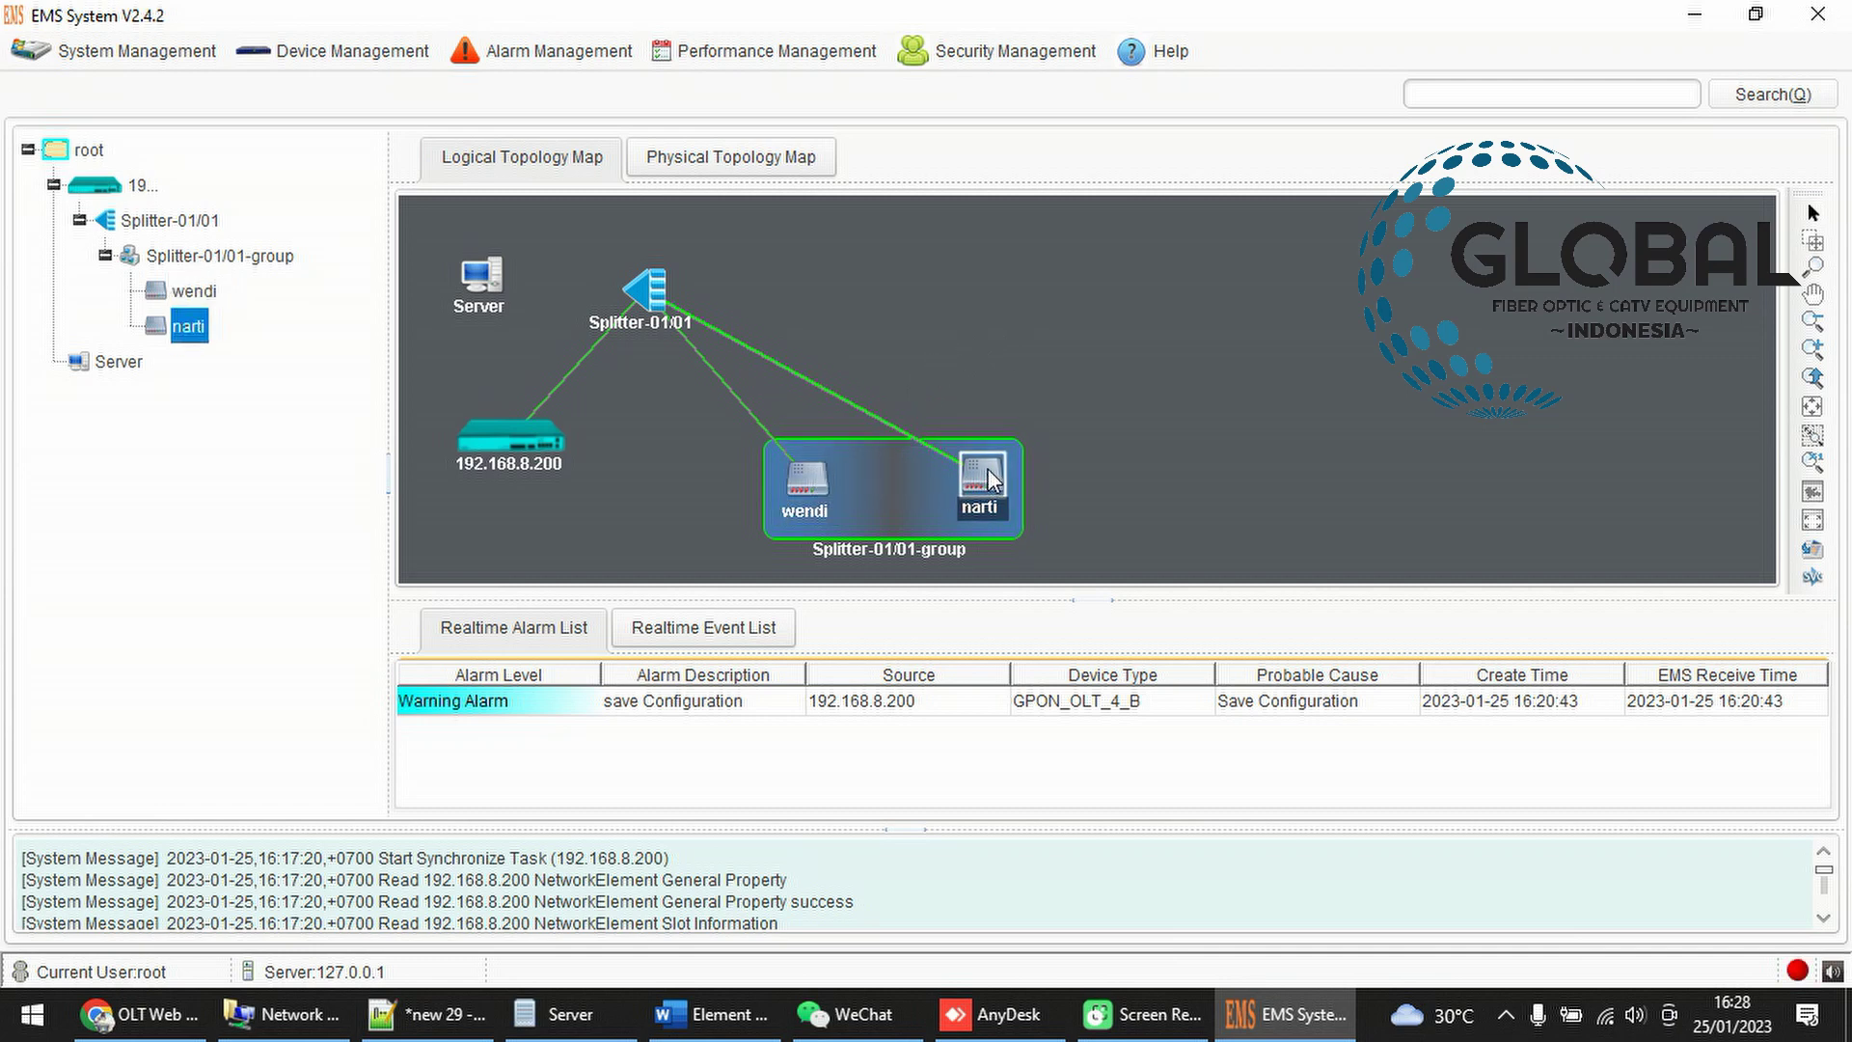
pyautogui.click(830, 500)
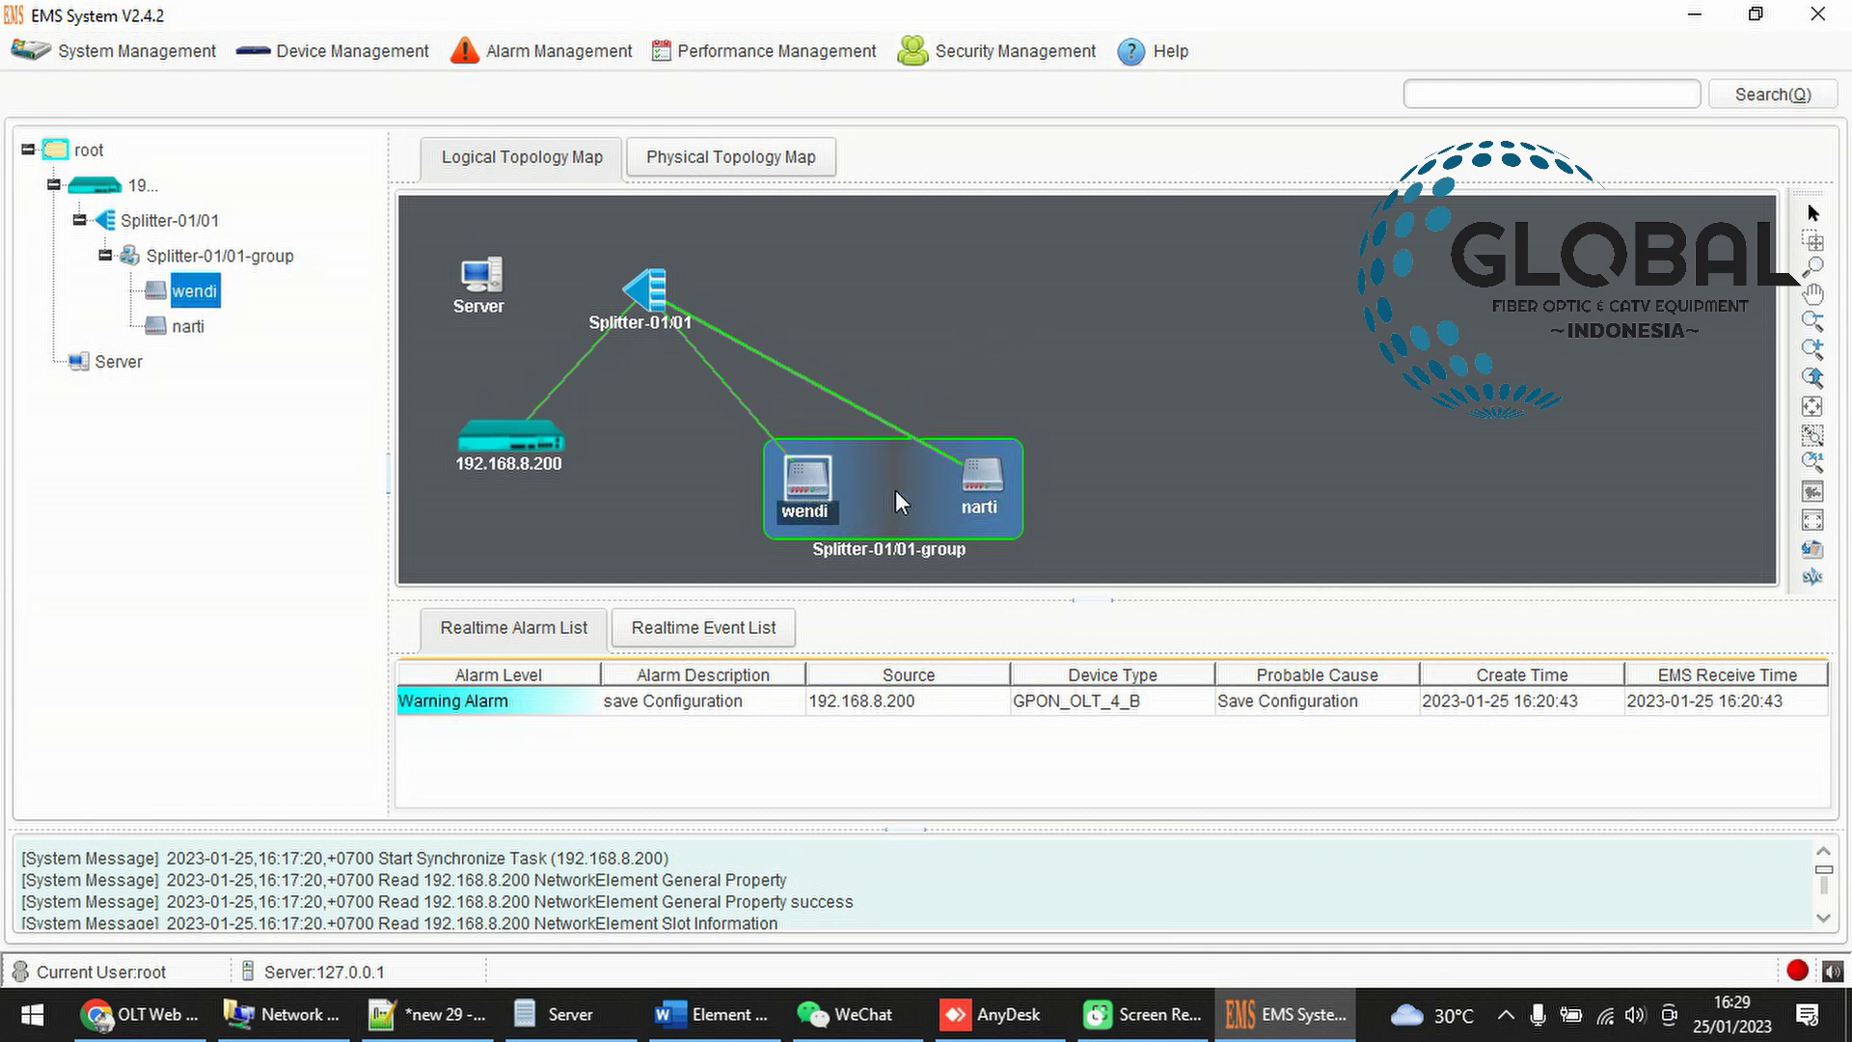
pyautogui.click(989, 473)
pyautogui.moveTo(827, 474); pyautogui.dragTo(824, 457)
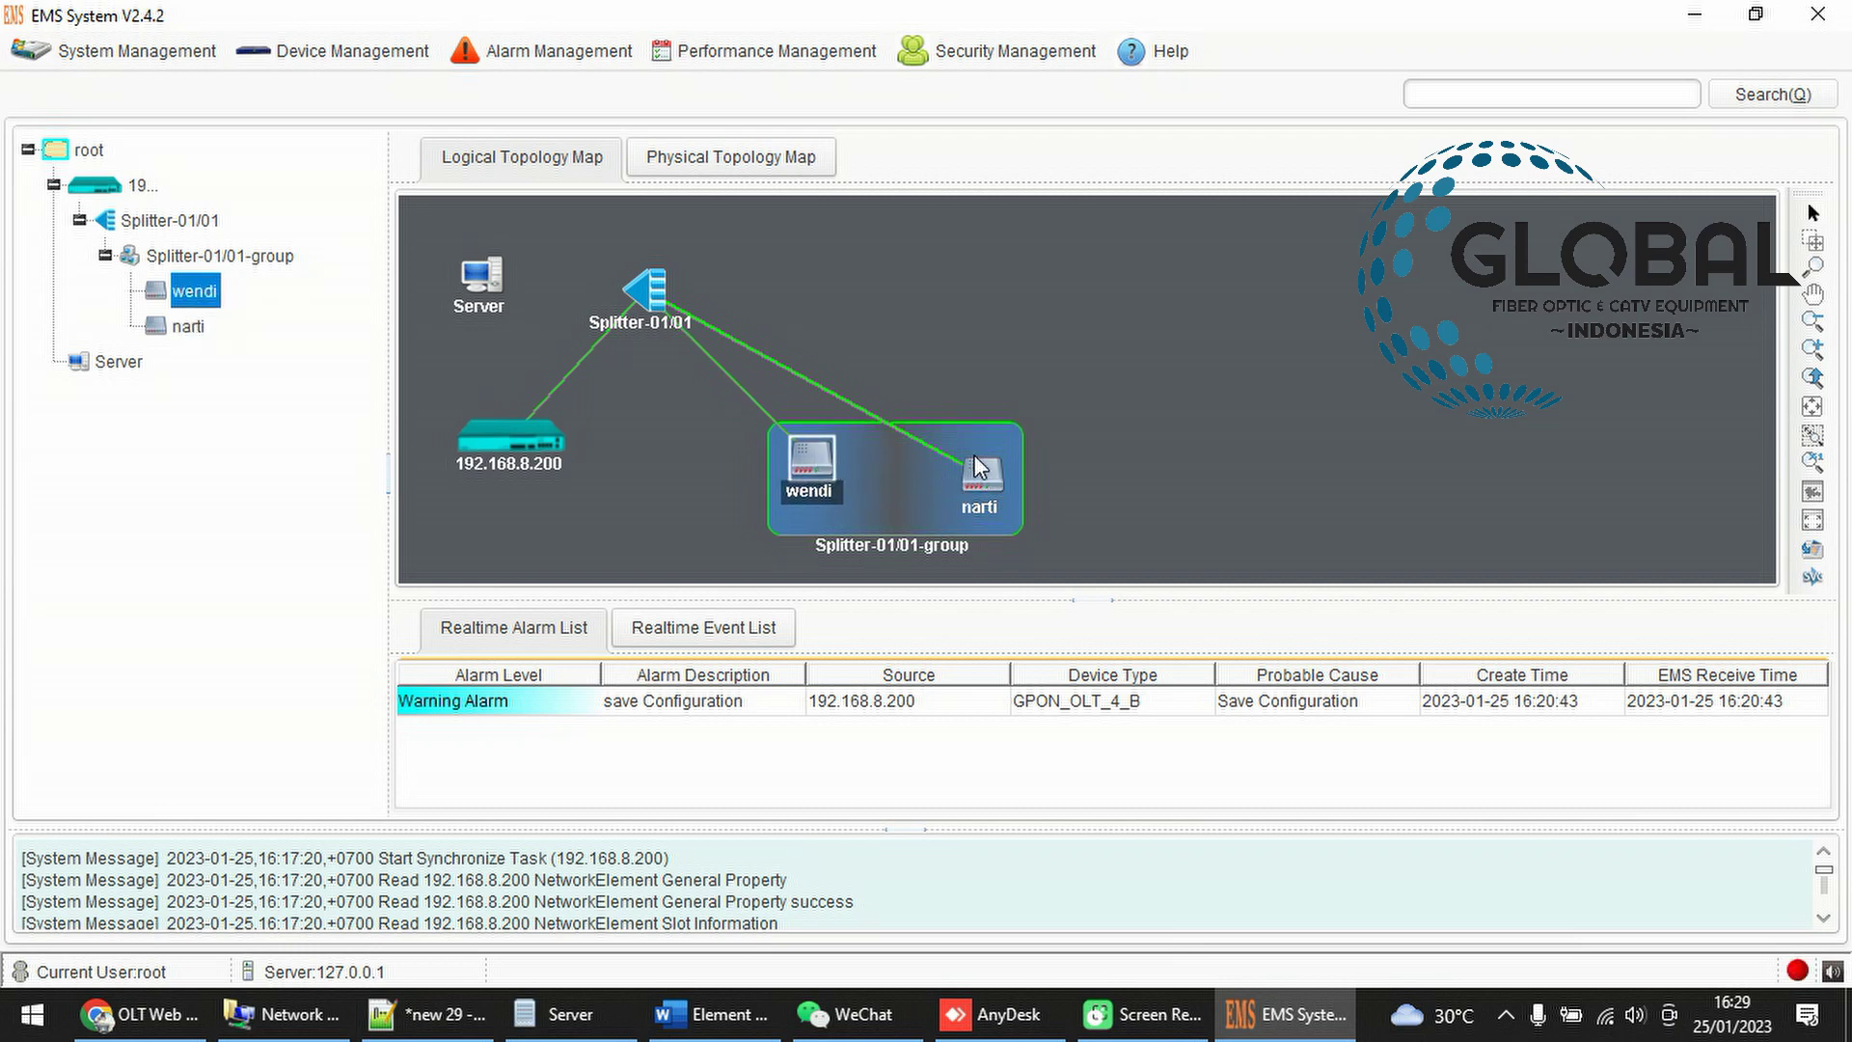
pyautogui.moveTo(977, 466); pyautogui.dragTo(989, 447)
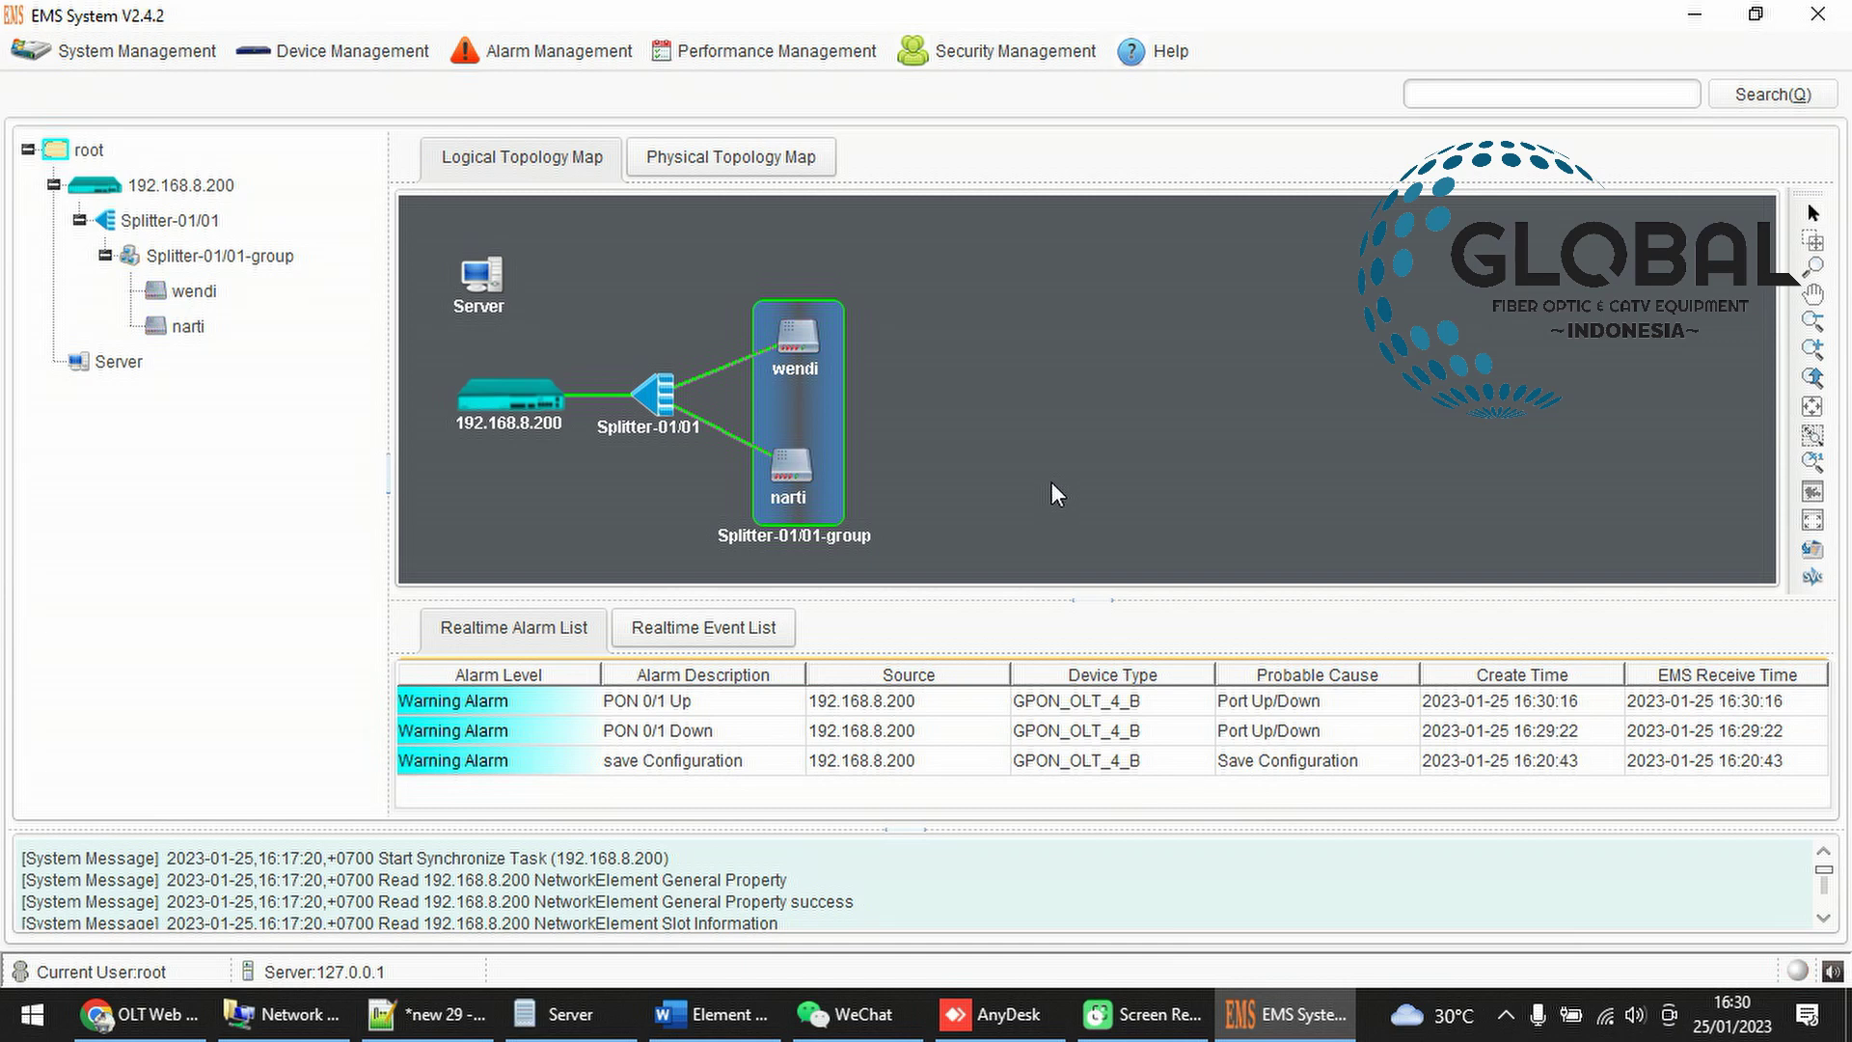
# Refresh the topology map and reposition narti and wendi within the group
pyautogui.rightClick(922, 320)
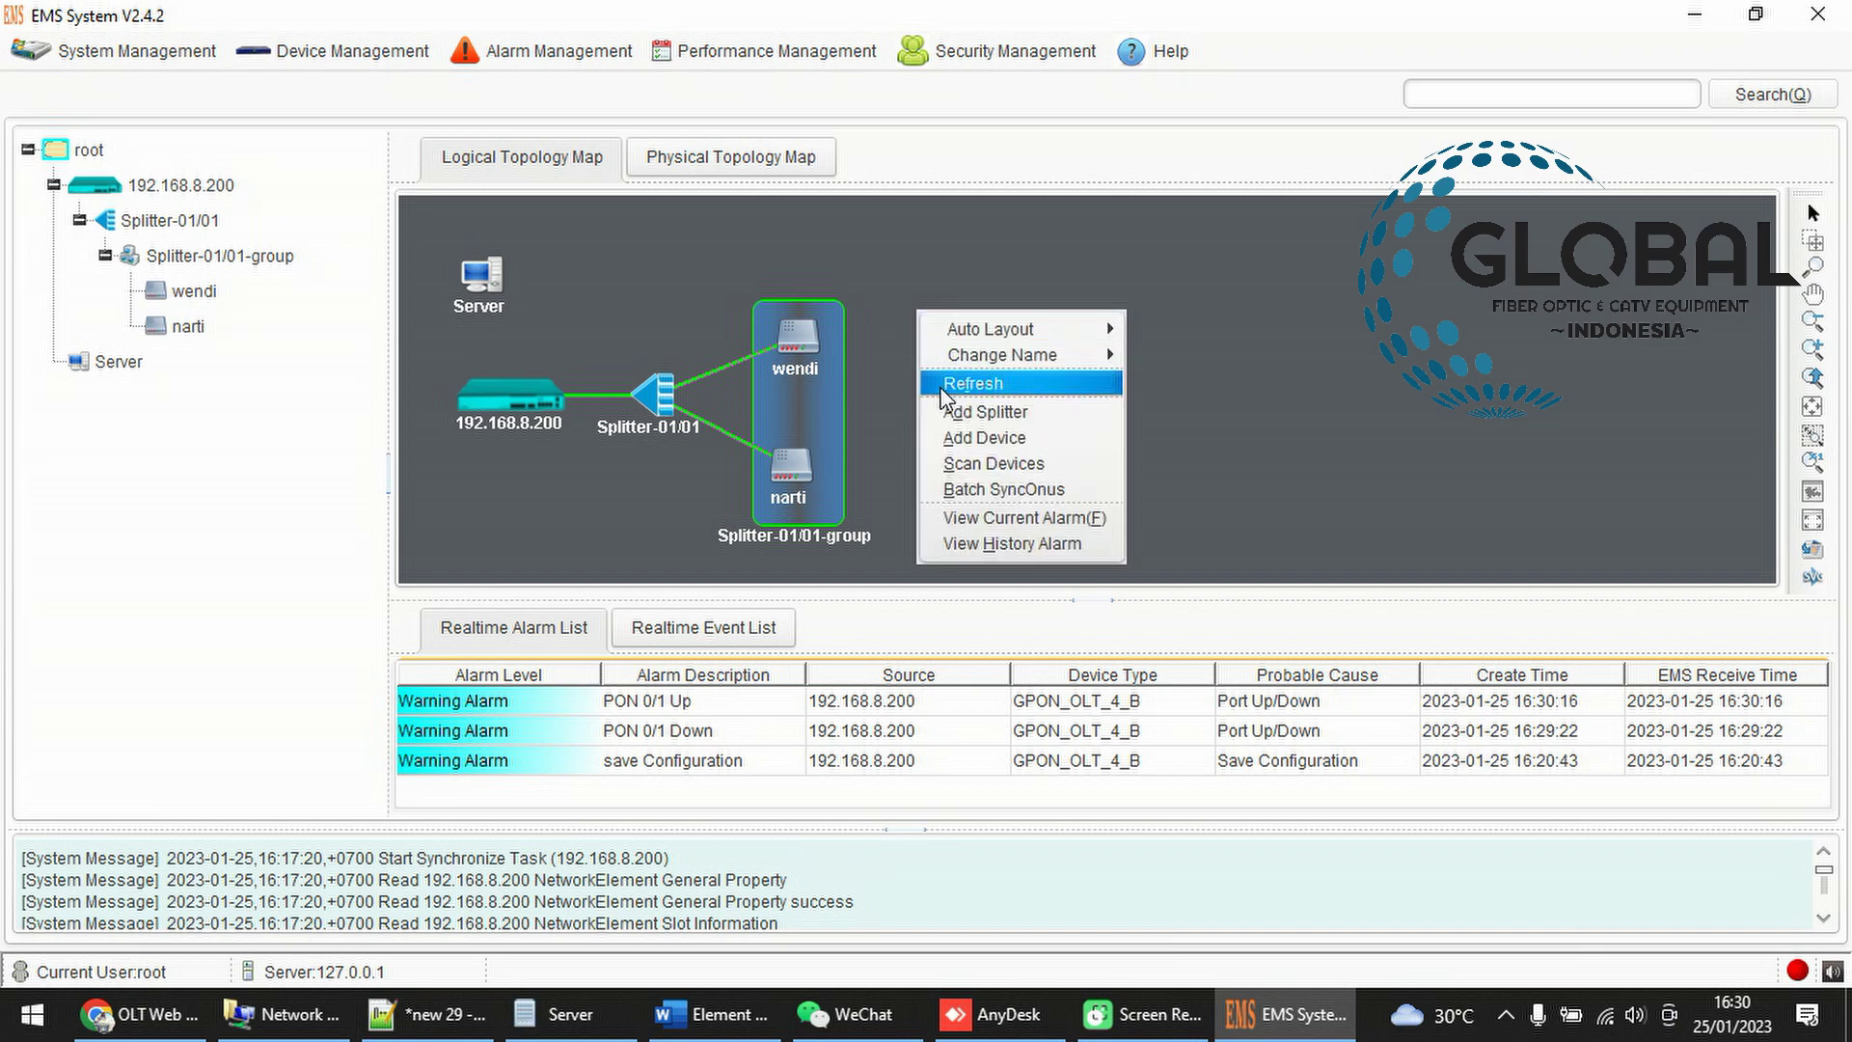
pyautogui.click(950, 383)
pyautogui.moveTo(893, 403); pyautogui.dragTo(857, 473)
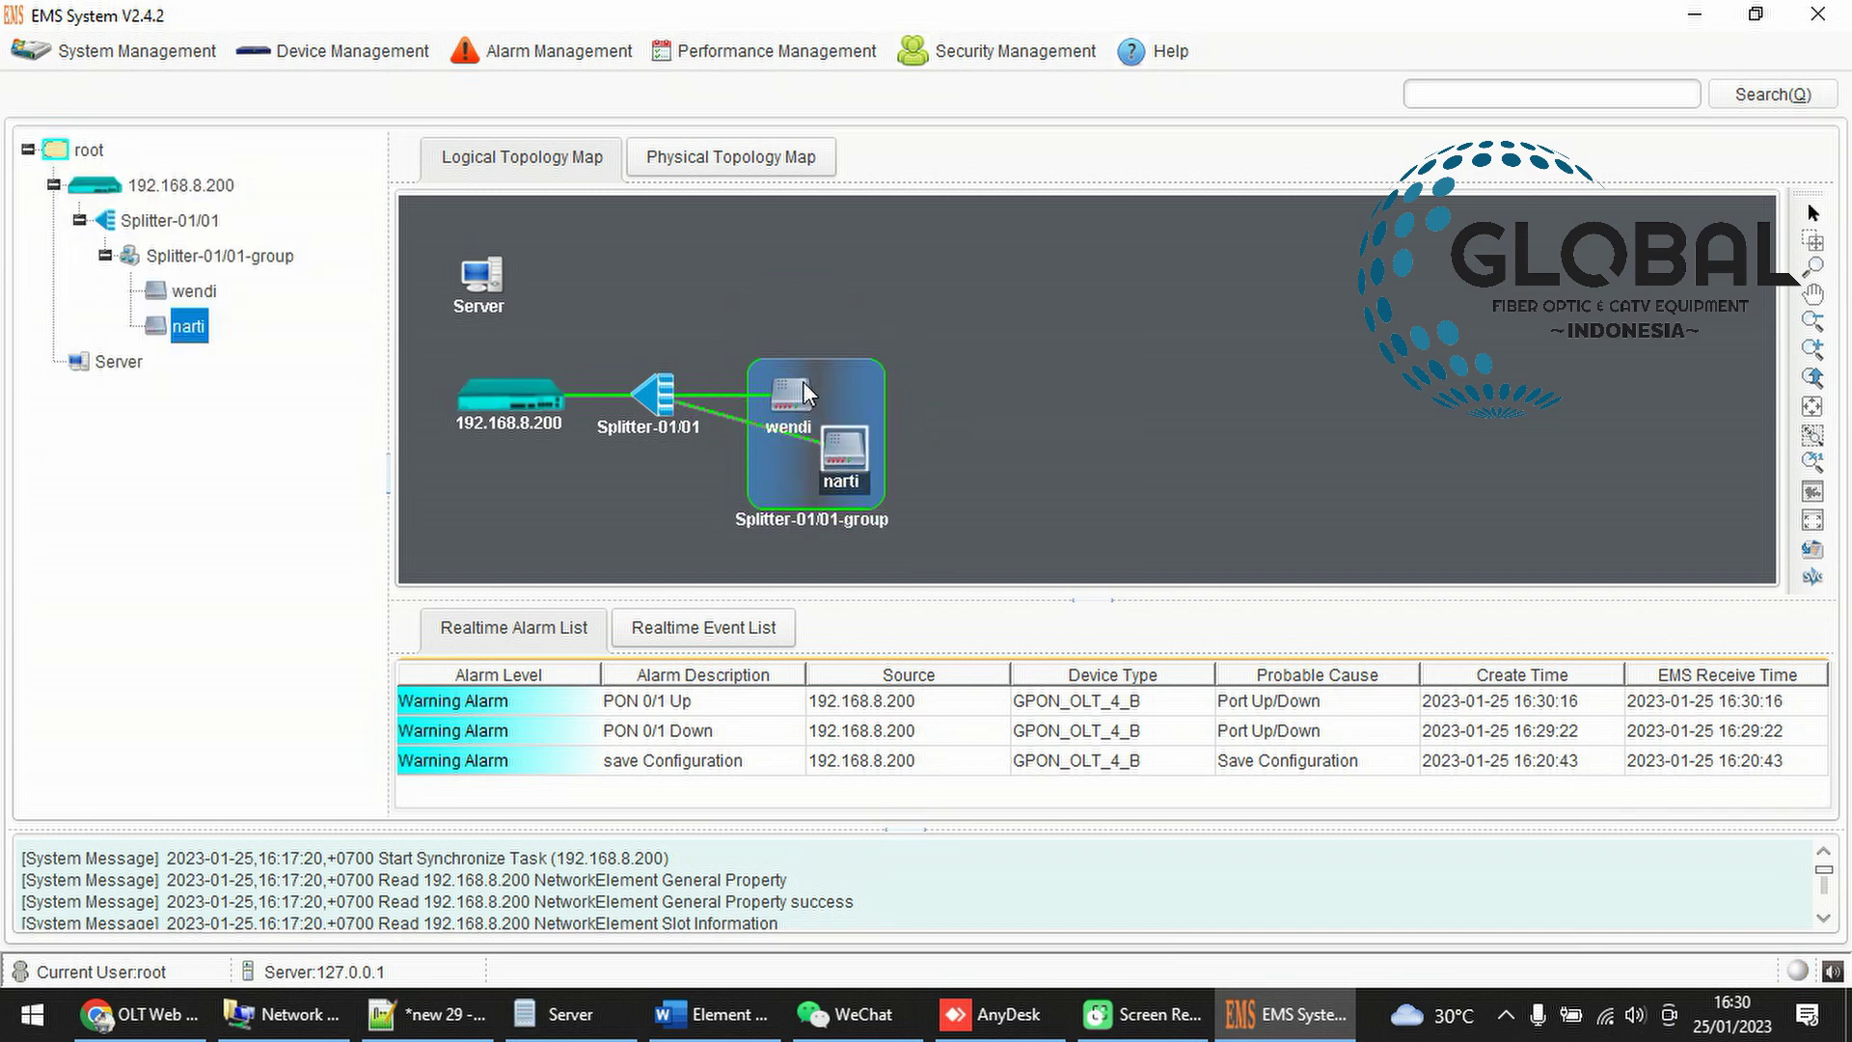
pyautogui.moveTo(802, 380); pyautogui.dragTo(853, 304)
# Auto-arrange the whole topology left to right
pyautogui.rightClick(1010, 351)
pyautogui.moveTo(1017, 367)
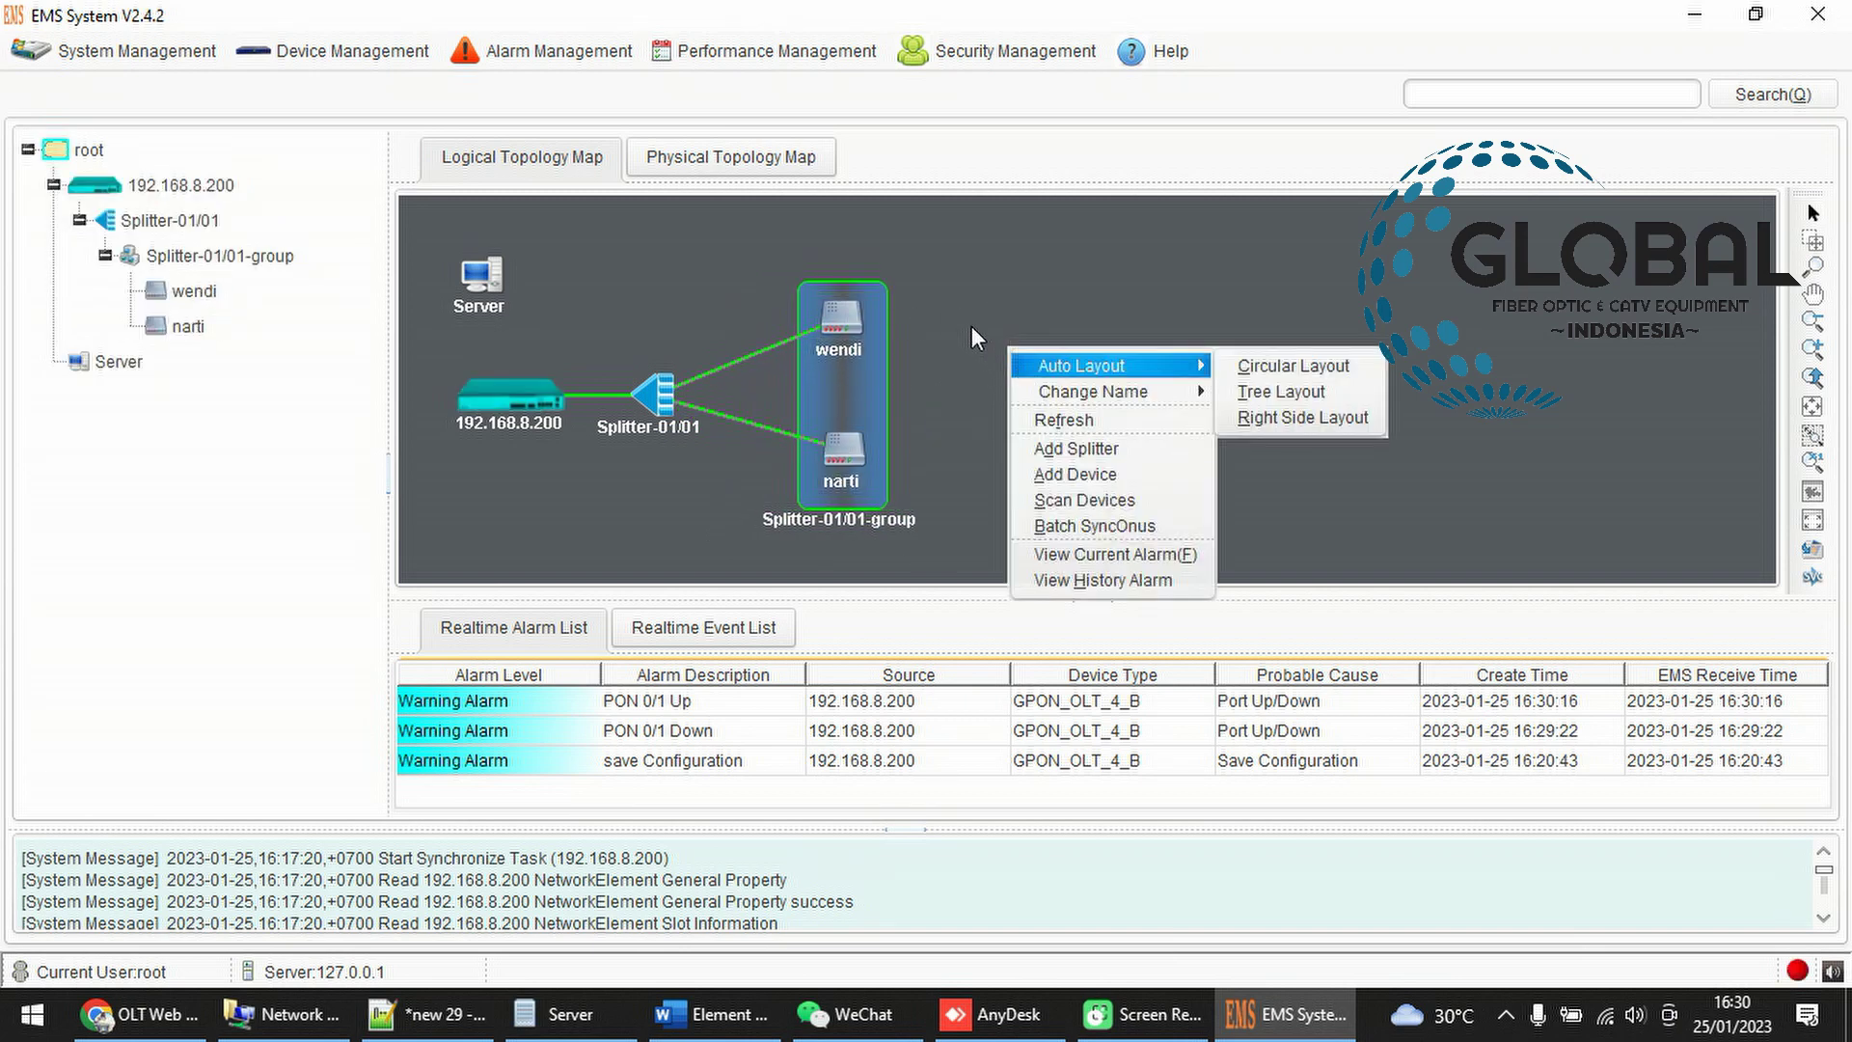
pyautogui.click(1302, 417)
# Raise Splitter-01/01 and place narti lower-left and wendi on the group's right
pyautogui.moveTo(725, 375); pyautogui.dragTo(768, 362)
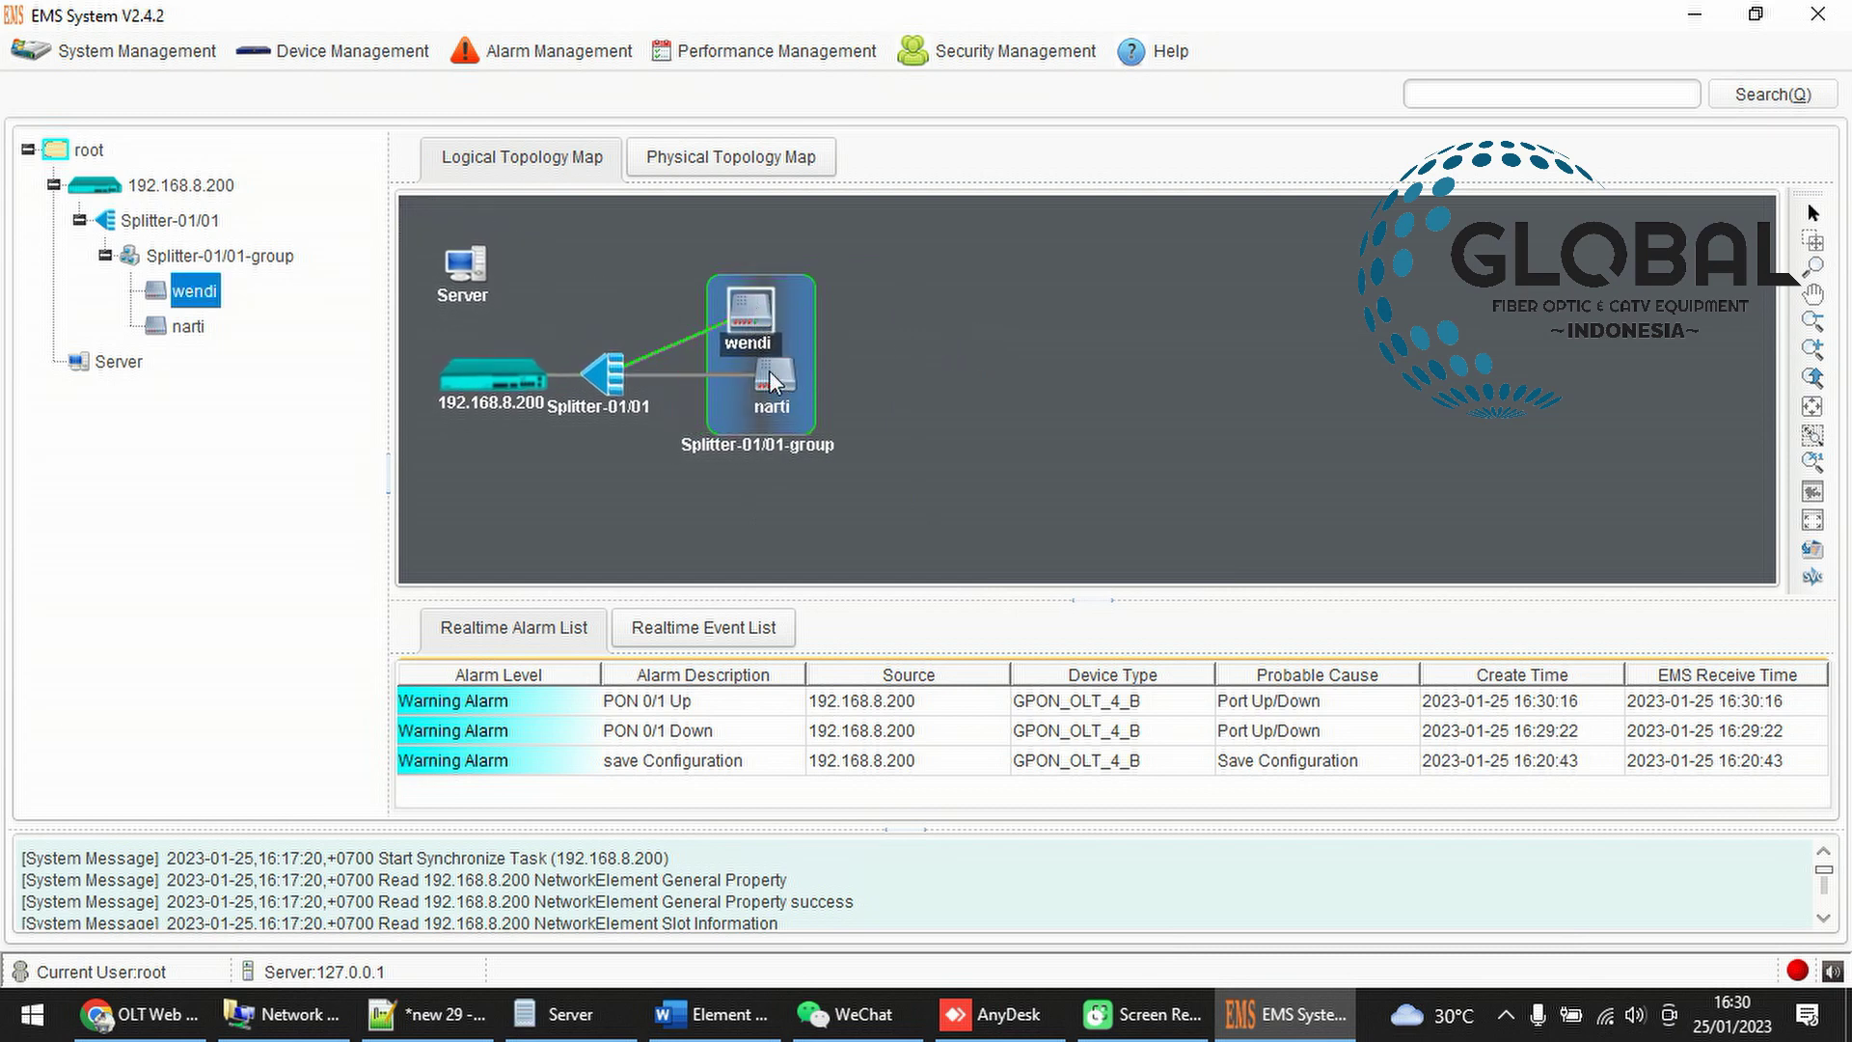
pyautogui.click(801, 338)
pyautogui.click(744, 301)
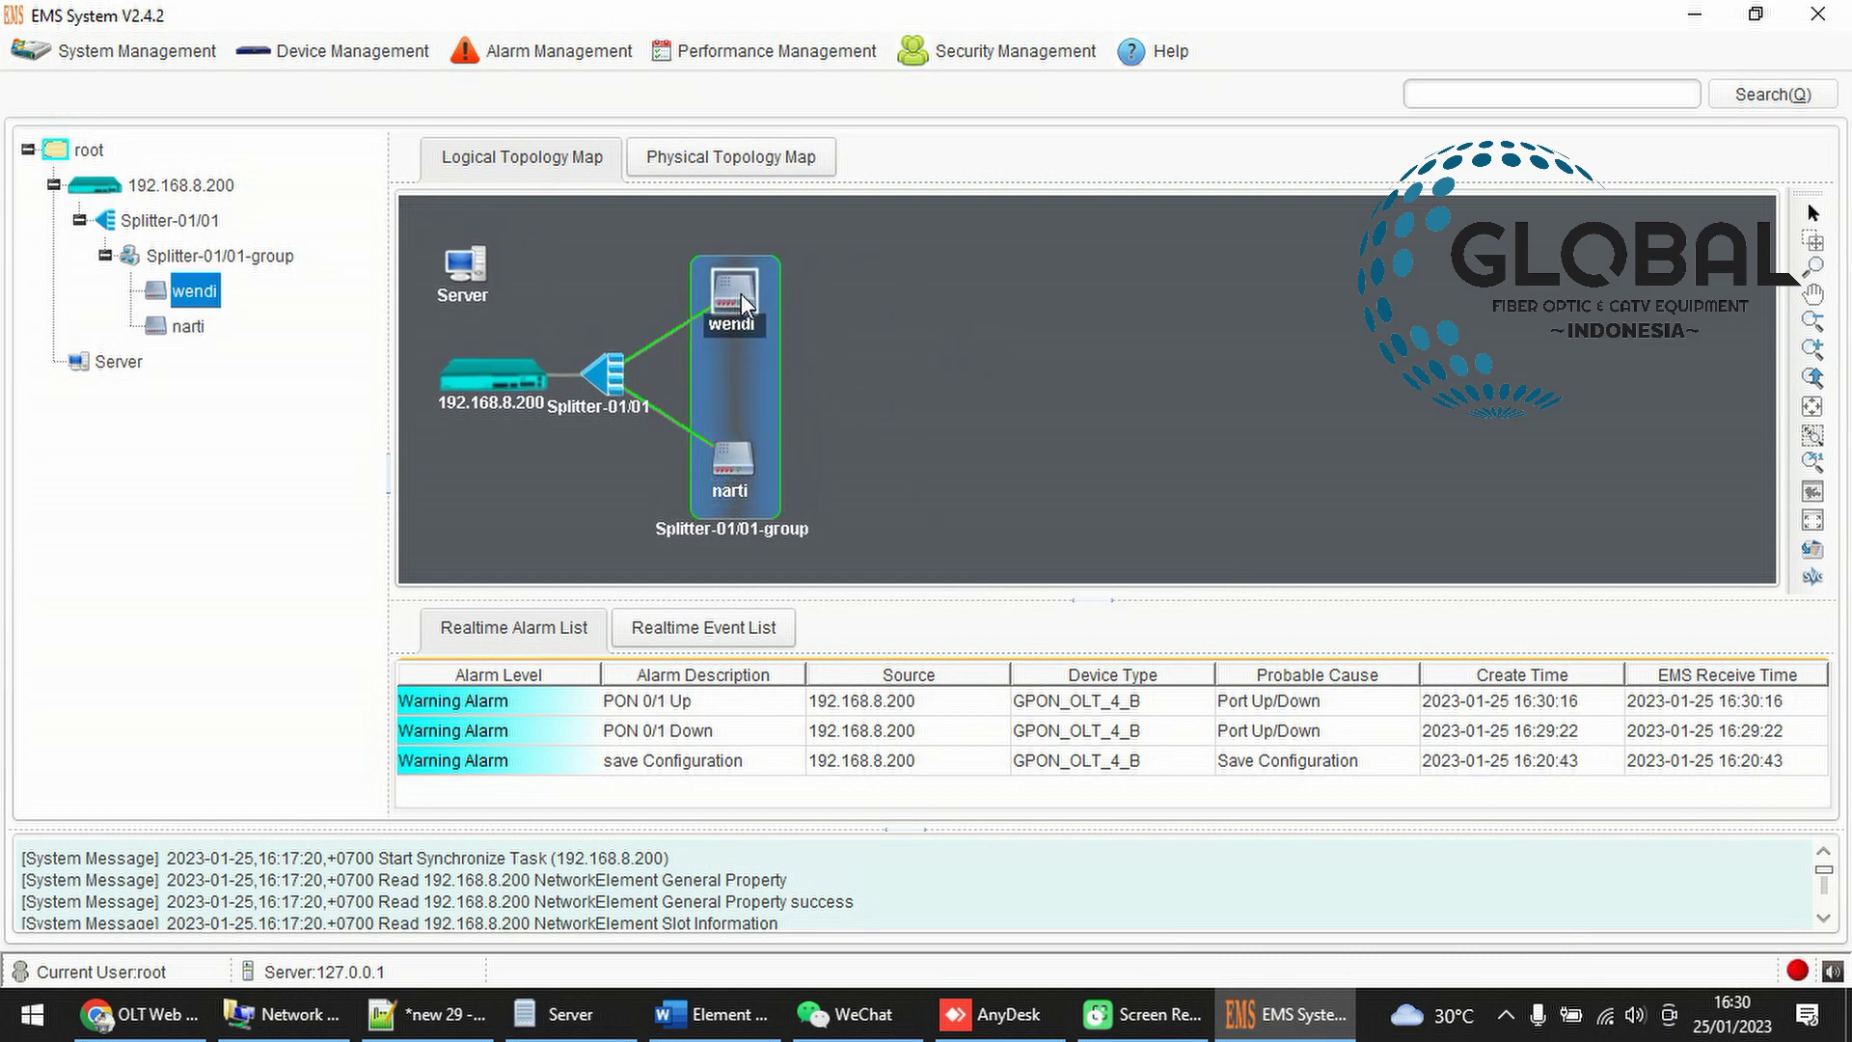
pyautogui.moveTo(736, 290); pyautogui.dragTo(876, 255)
pyautogui.moveTo(736, 461); pyautogui.dragTo(888, 483)
pyautogui.moveTo(605, 387); pyautogui.dragTo(676, 323)
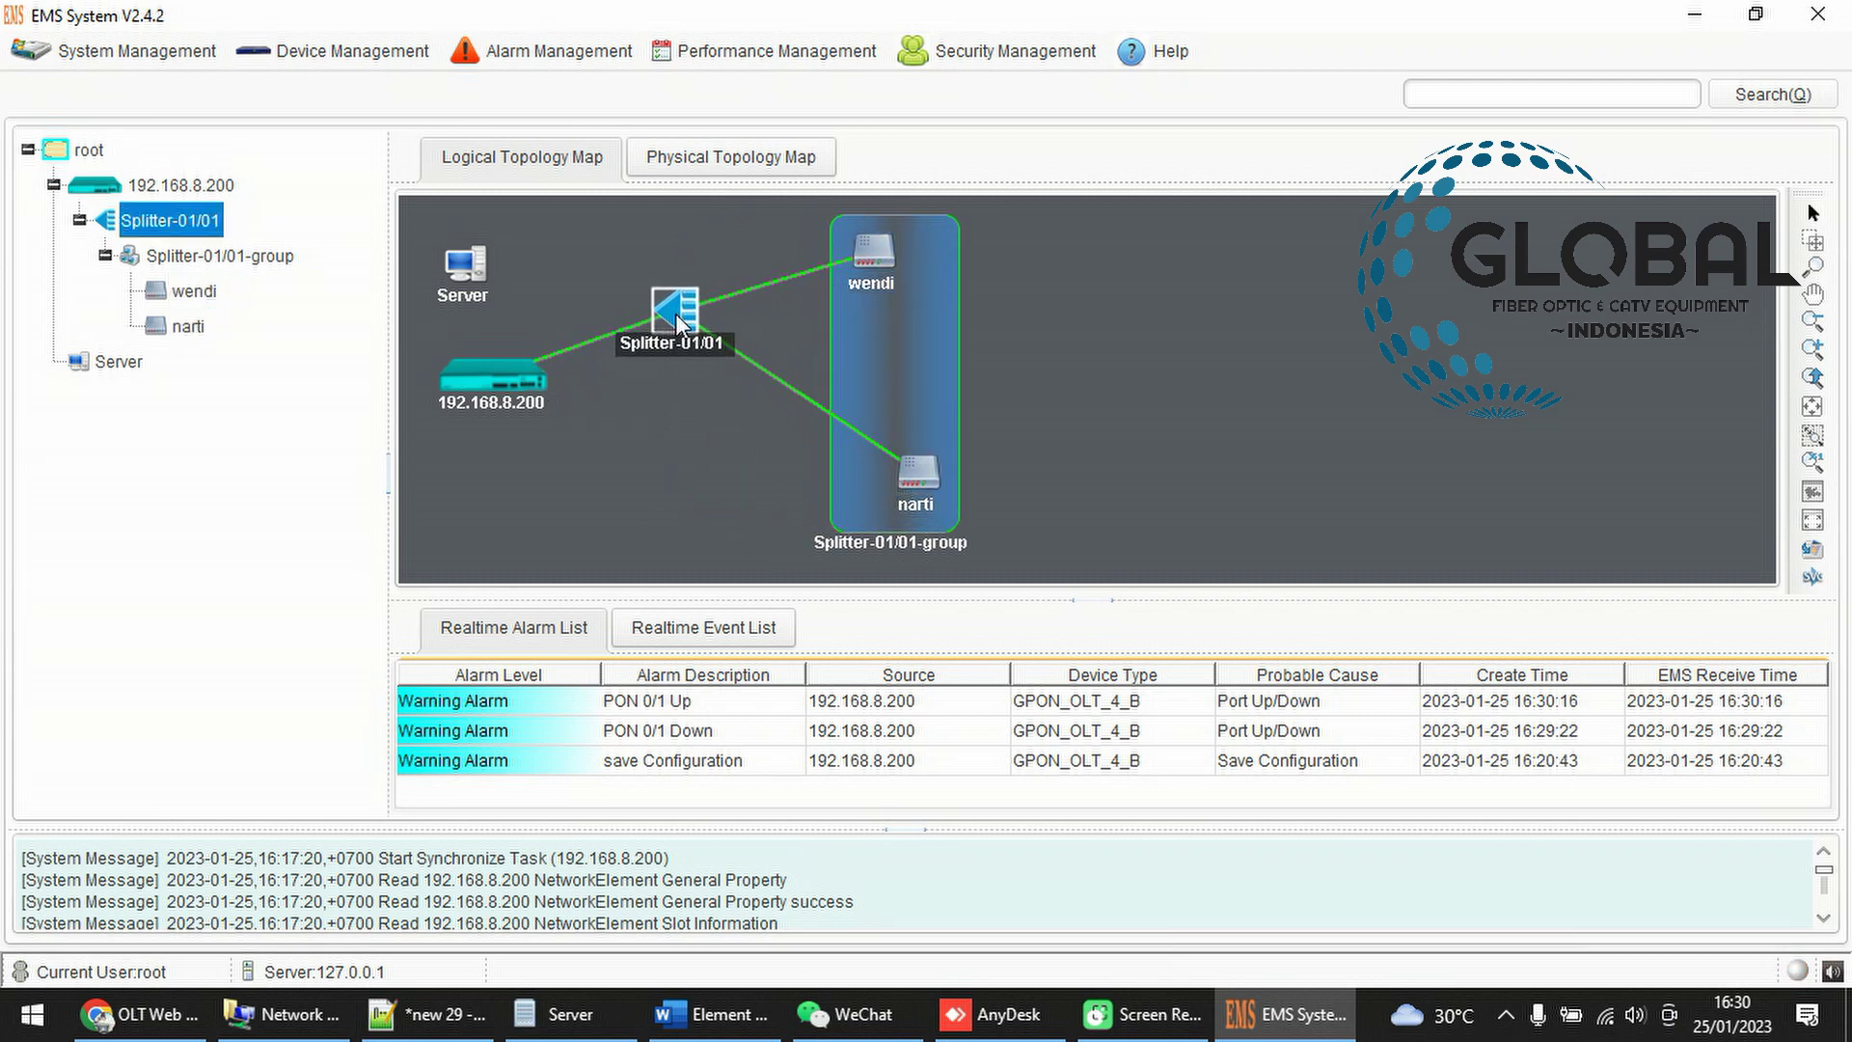
pyautogui.moveTo(863, 256); pyautogui.dragTo(1001, 327)
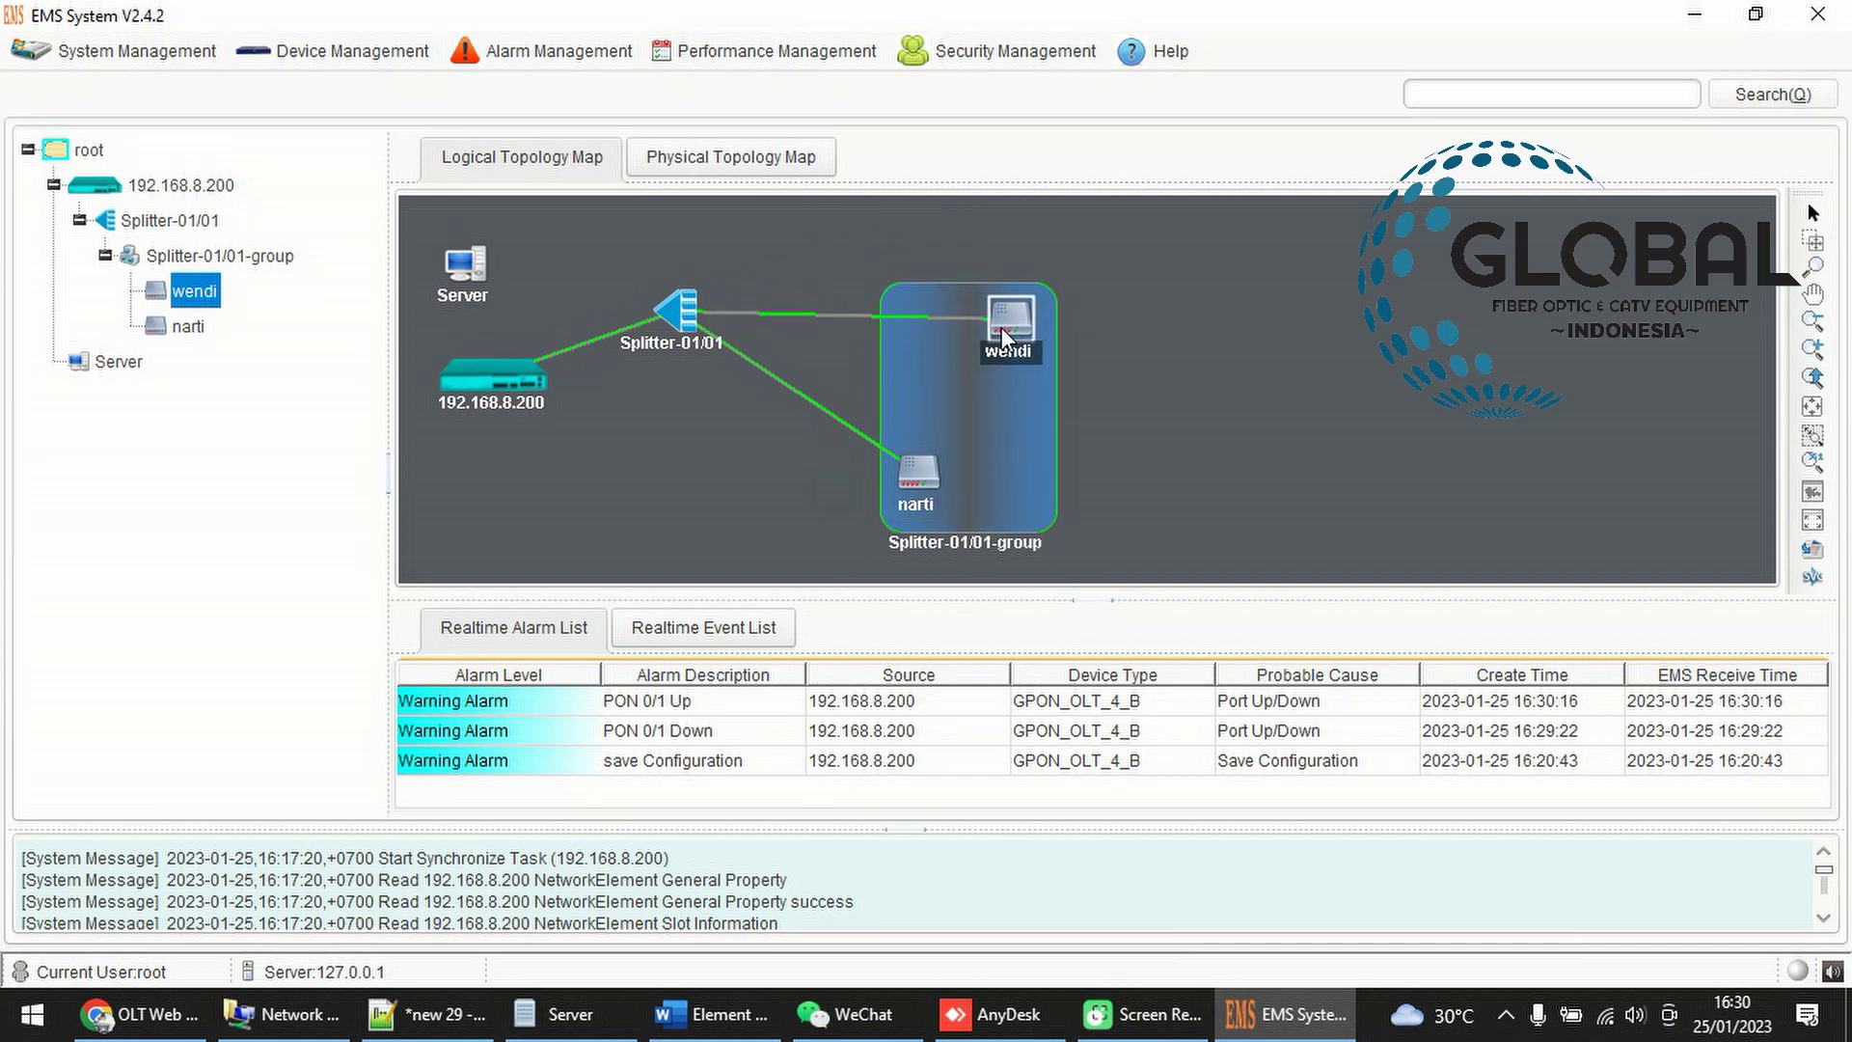
pyautogui.moveTo(922, 478); pyautogui.dragTo(790, 480)
pyautogui.moveTo(1019, 312); pyautogui.dragTo(1023, 385)
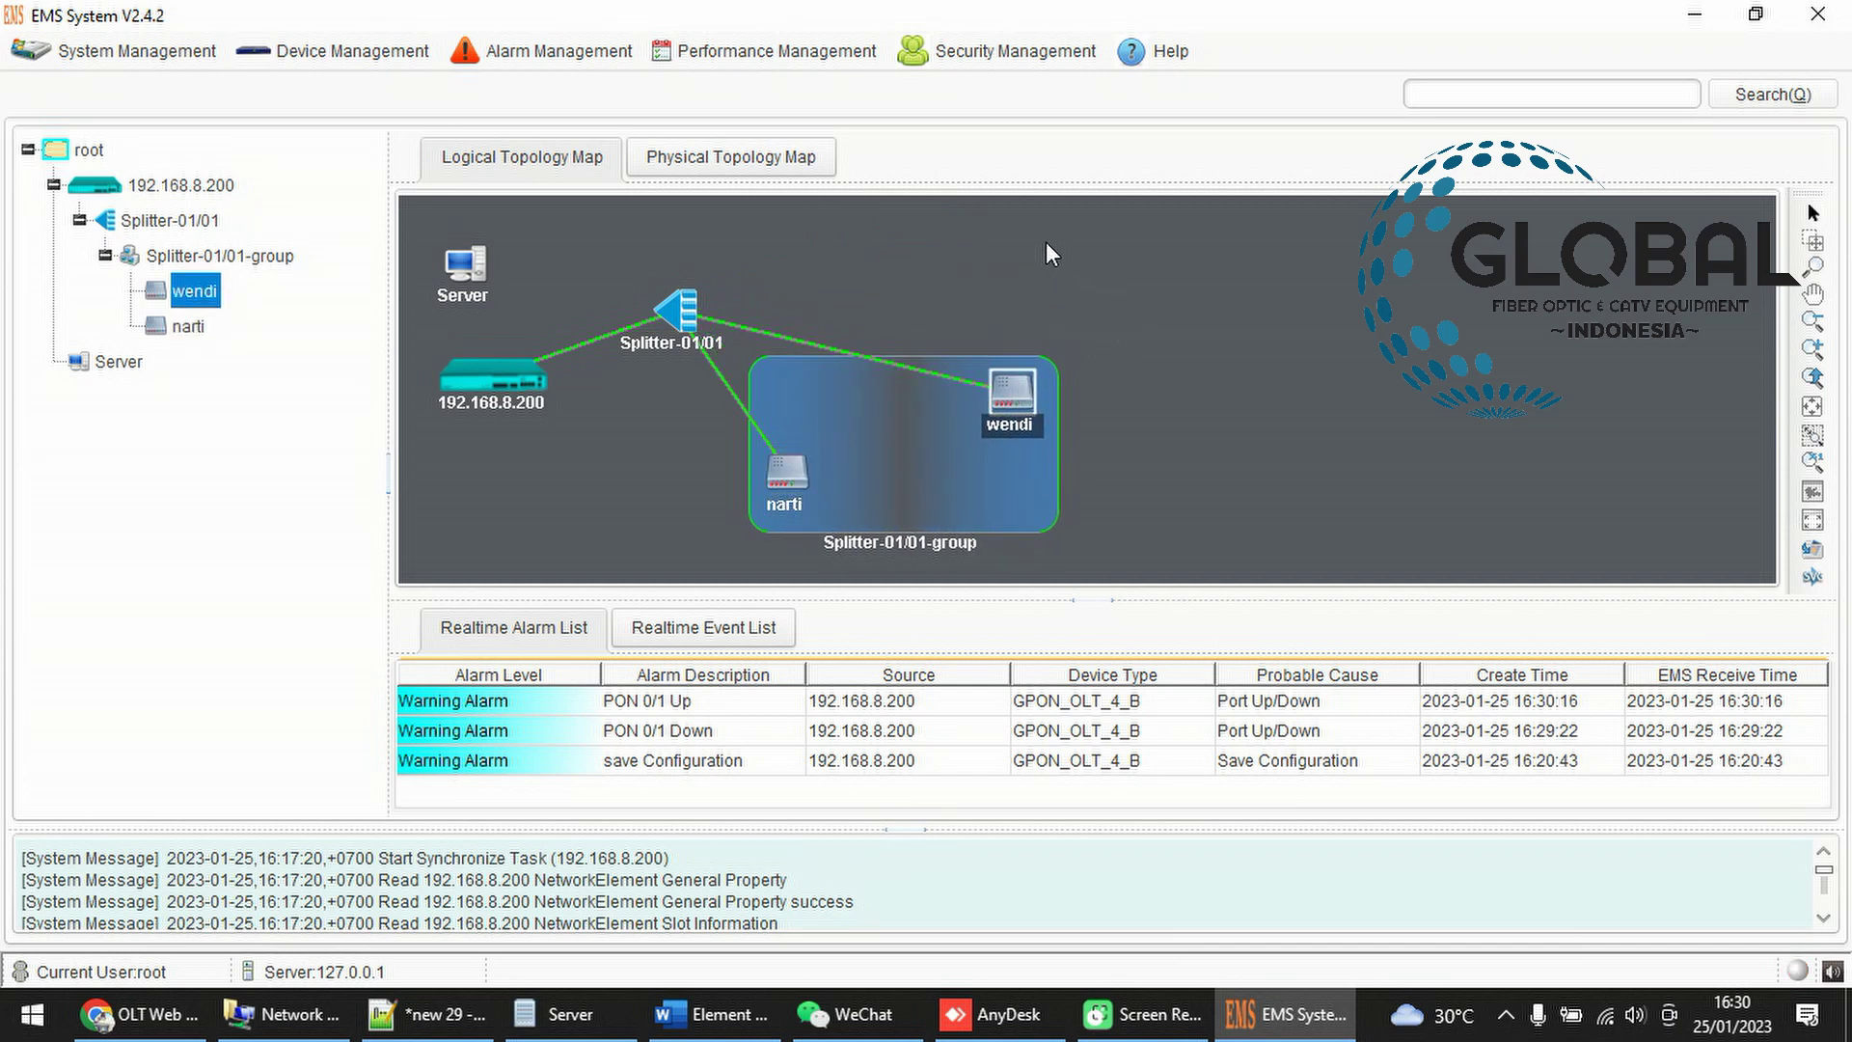